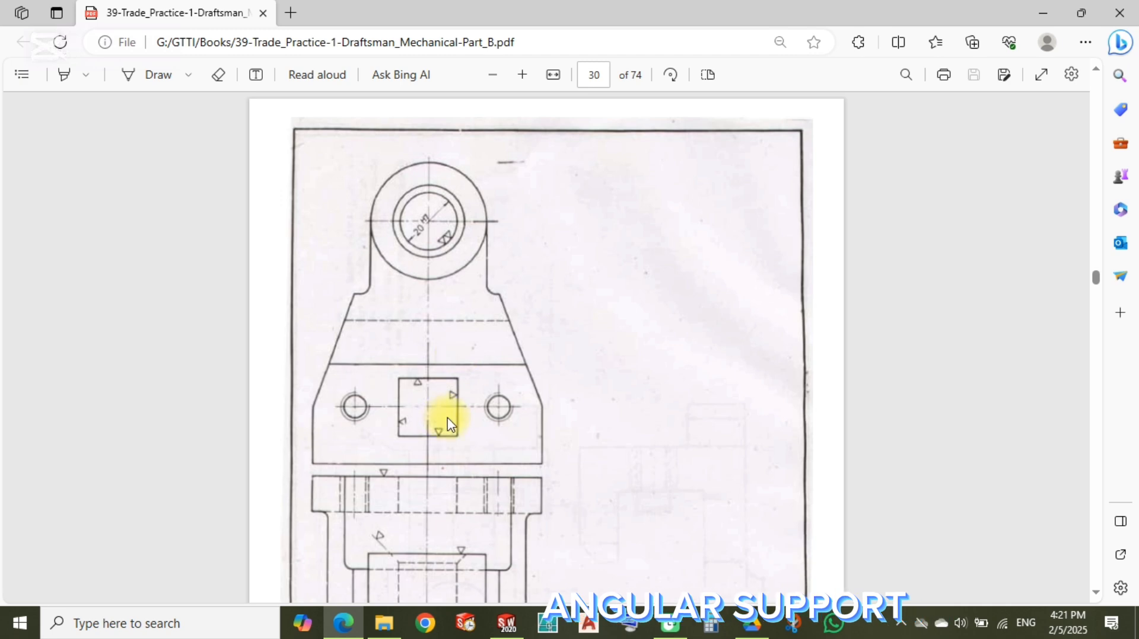
Step: Examine the angular support's front and top views in the PDF drawing, and switch to SOLIDWORKS
scroll(446, 416, down, 2)
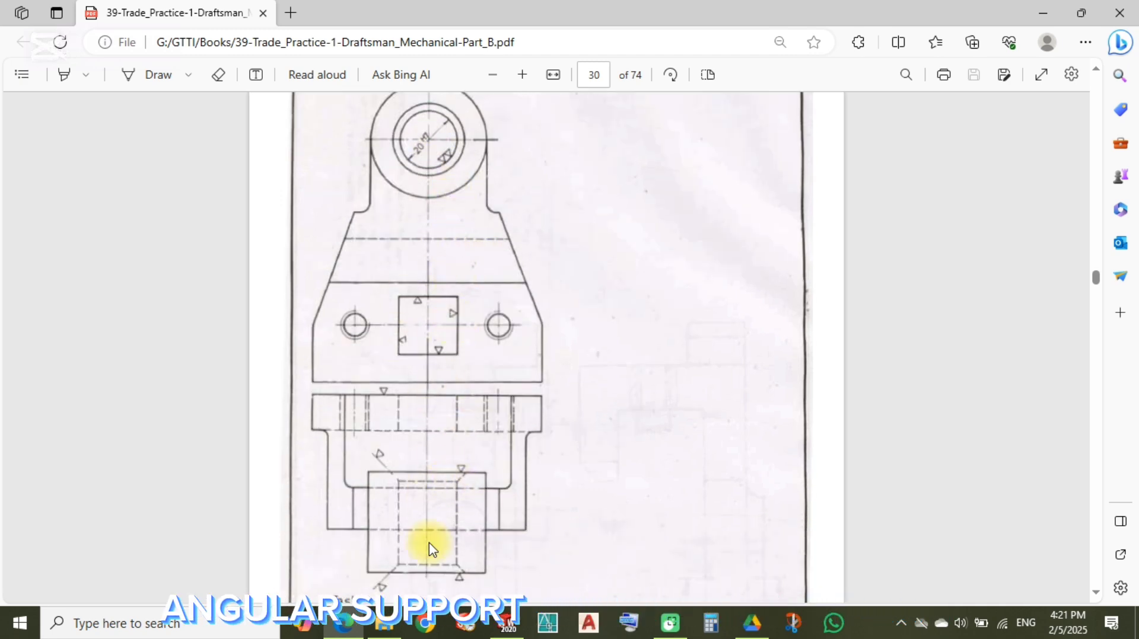
scroll(526, 534, down, 1)
scroll(527, 533, down, 2)
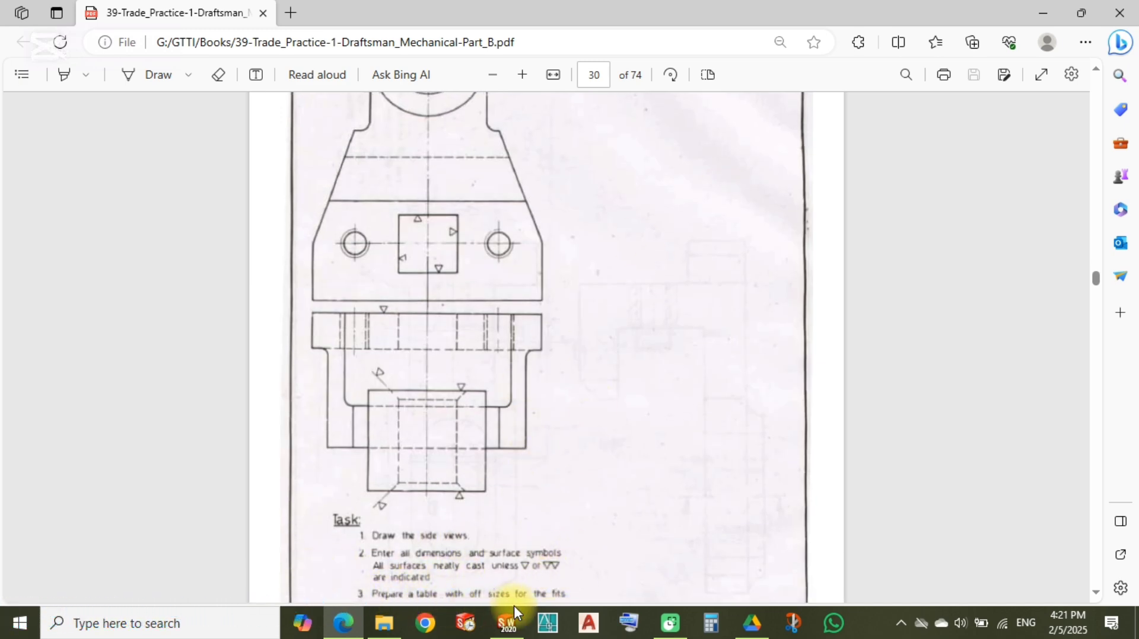
click(509, 622)
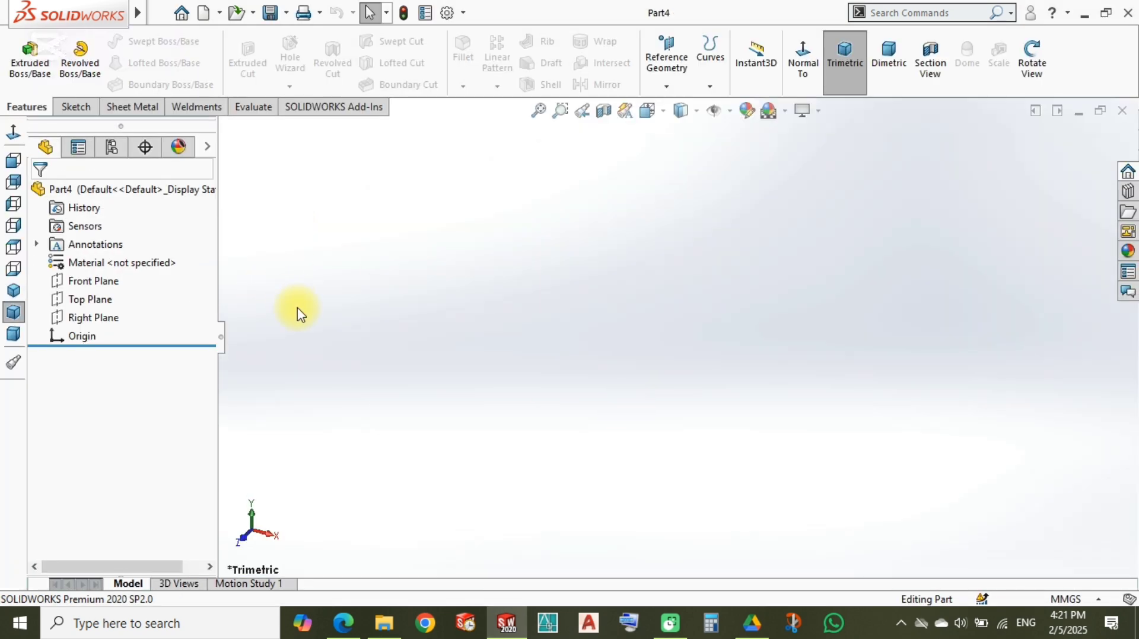
Step: Start a sketch on the Front Plane of the new part
click(93, 281)
click(188, 255)
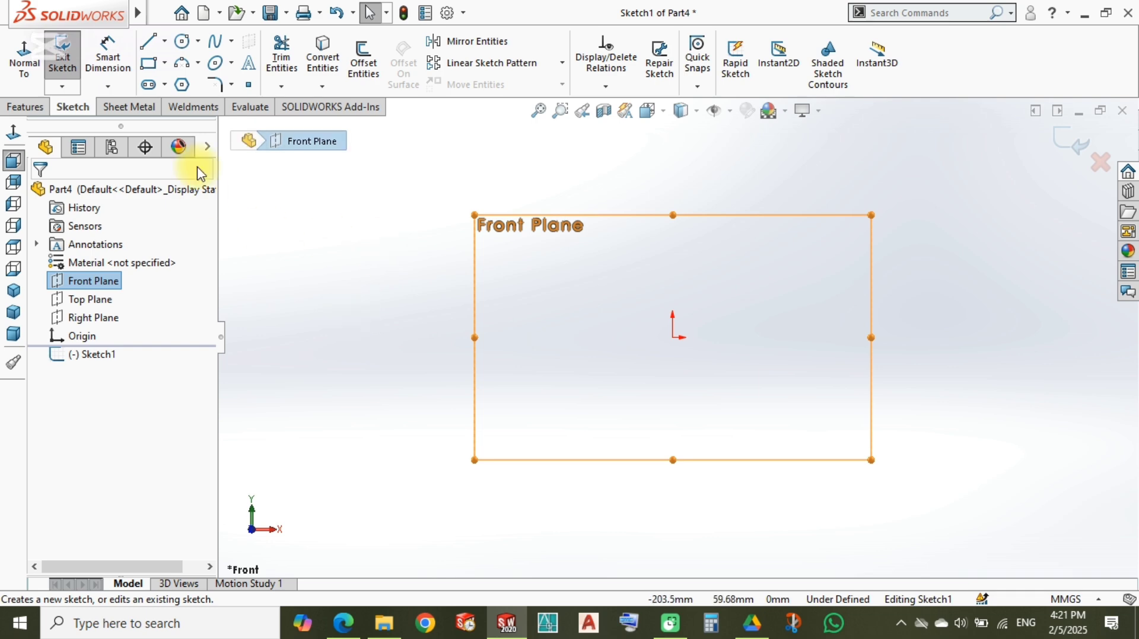
click(158, 62)
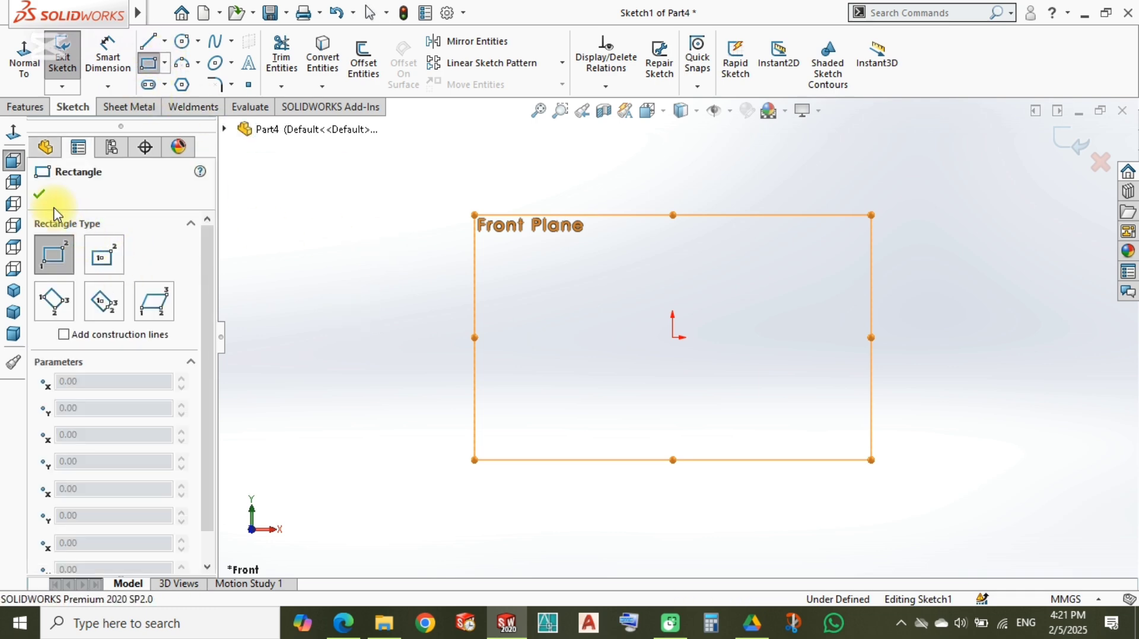
click(40, 196)
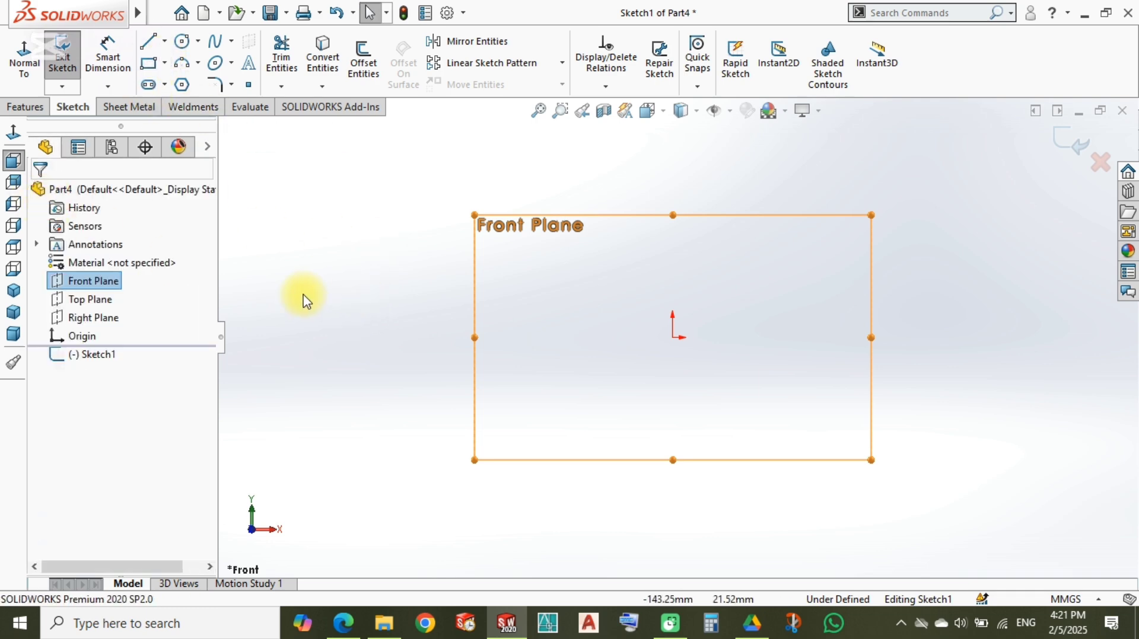
Step: Sketch a horizontal base line about 117 mm long, a vertical line up from its right end, and an inward-sloping line above it
click(148, 42)
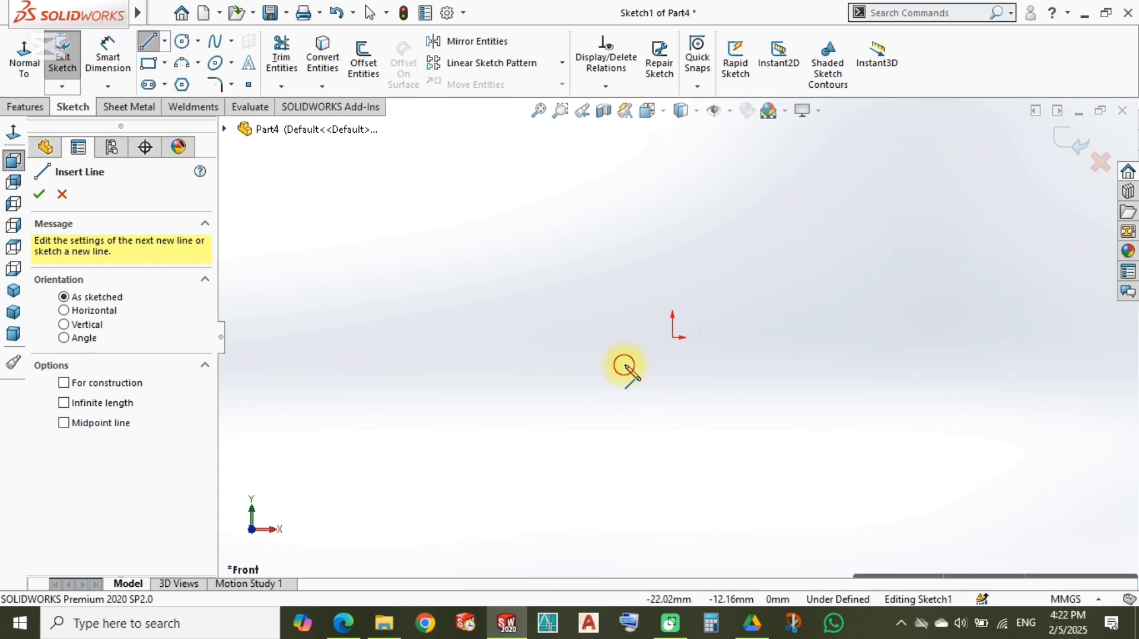
click(622, 364)
click(882, 364)
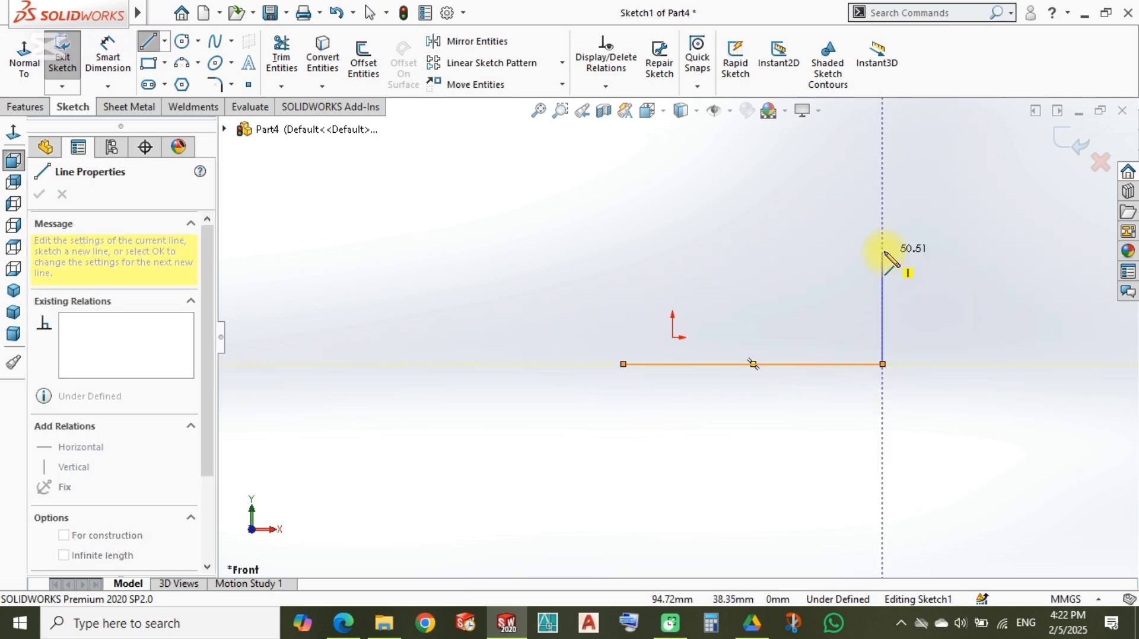
click(882, 285)
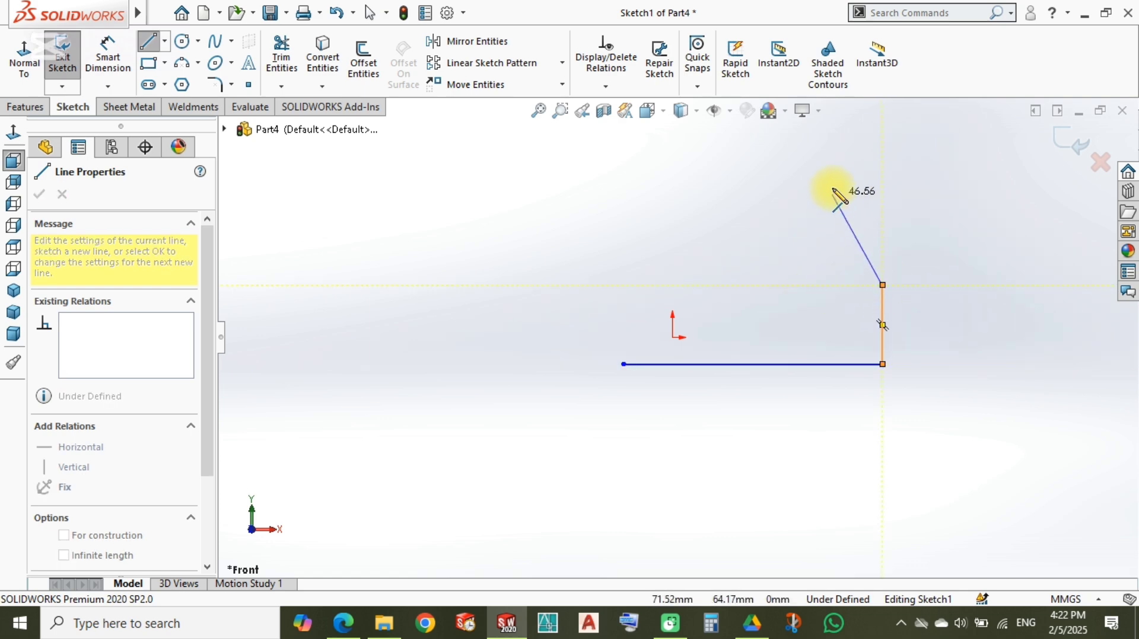
click(827, 169)
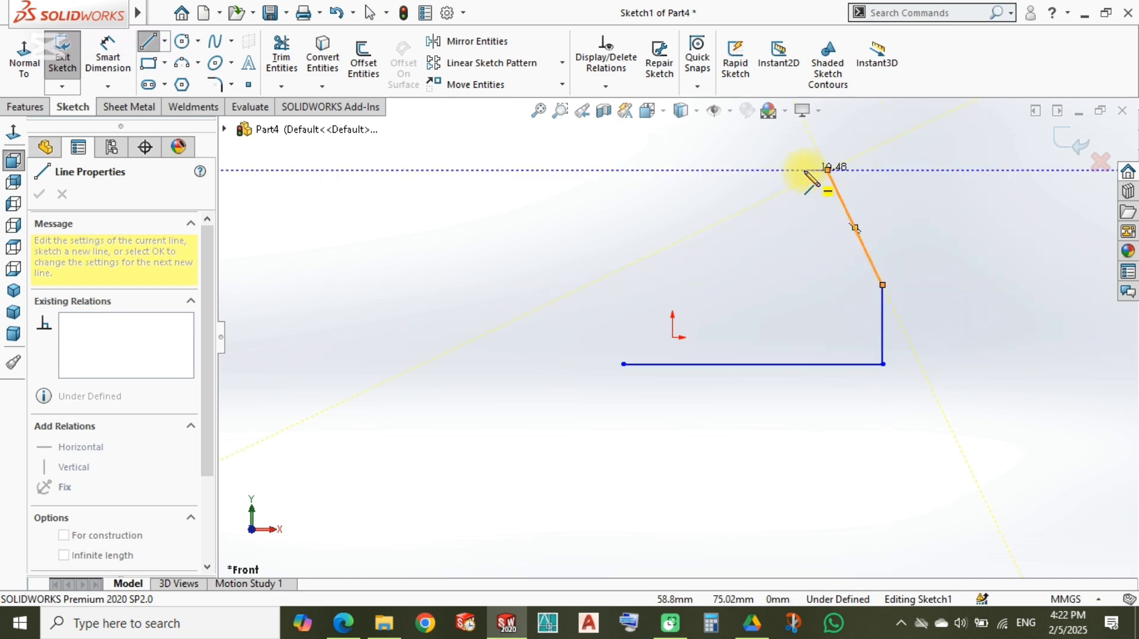
Step: Continue the right side with a small corner arc and a vertical line upward from the sloping line's top end
mouse_move(827, 171)
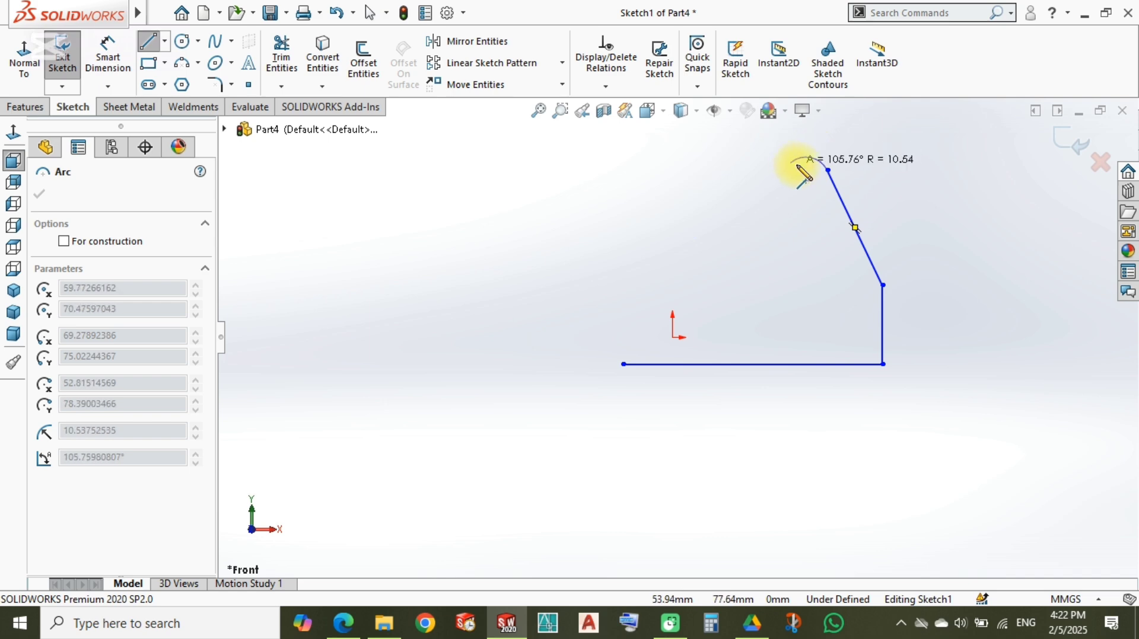
scroll(826, 167, up, 3)
scroll(826, 161, down, 5)
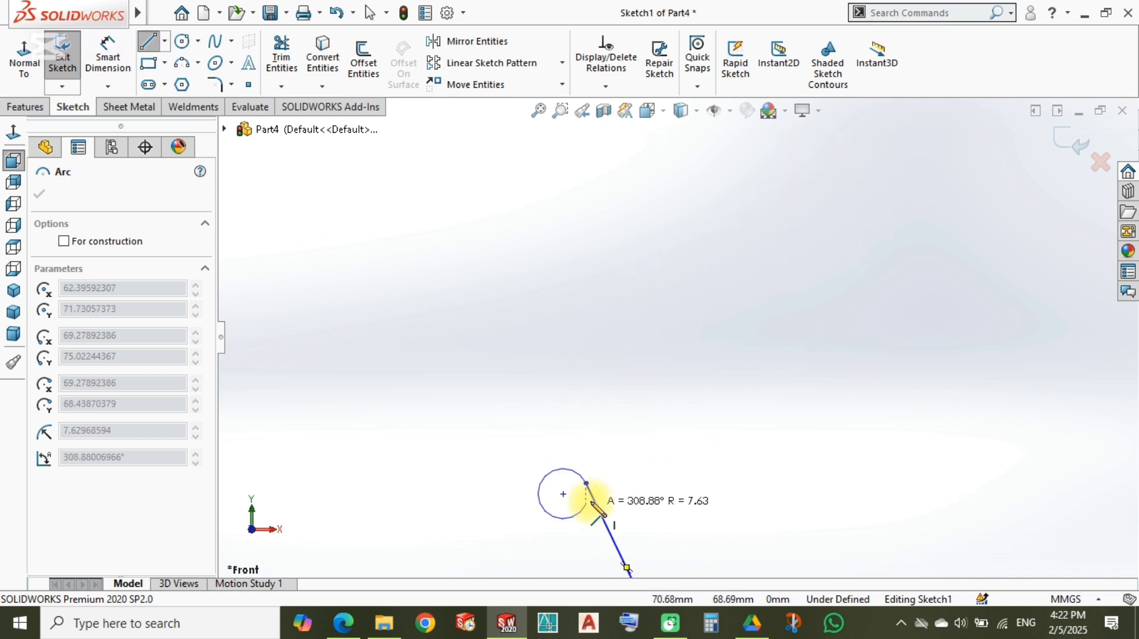
click(569, 474)
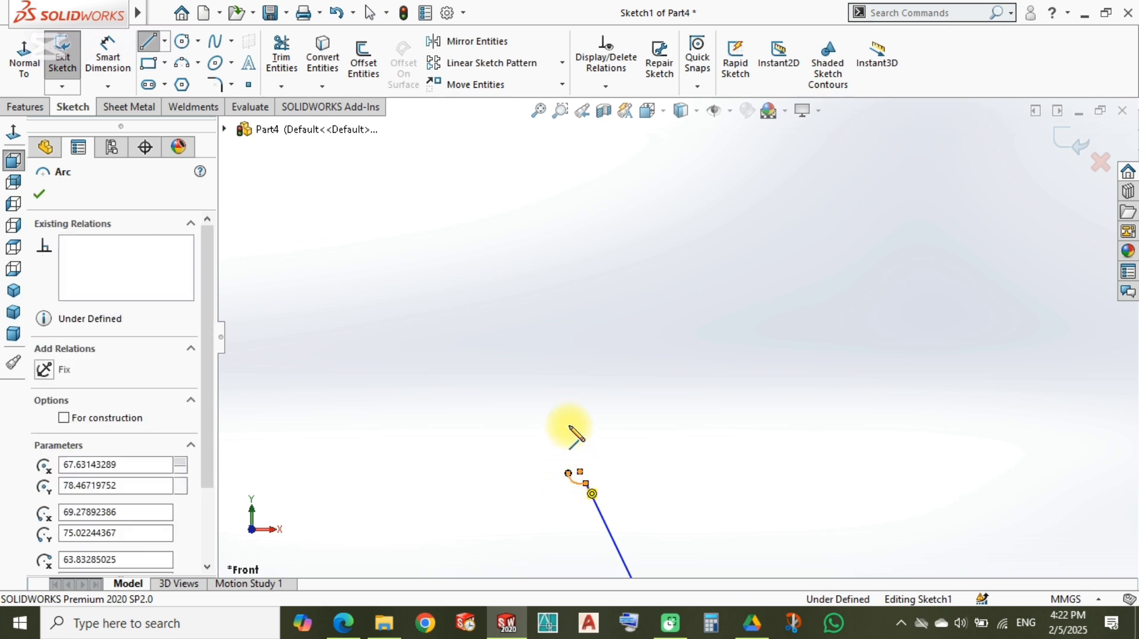
click(568, 344)
scroll(564, 373, up, 5)
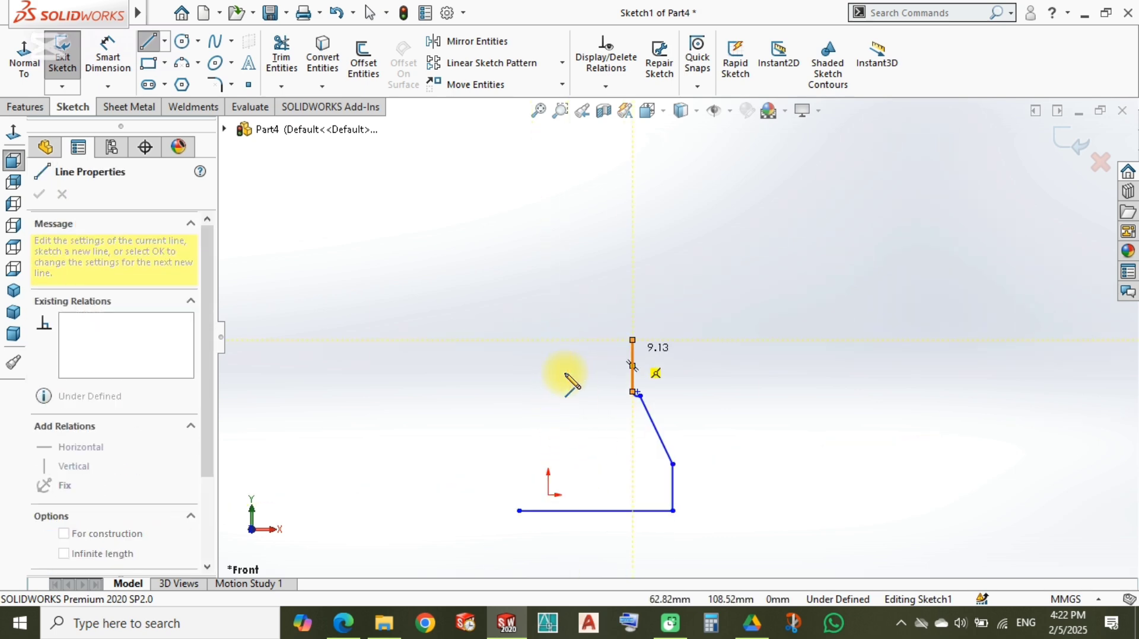
scroll(571, 370, down, 3)
scroll(572, 370, up, 1)
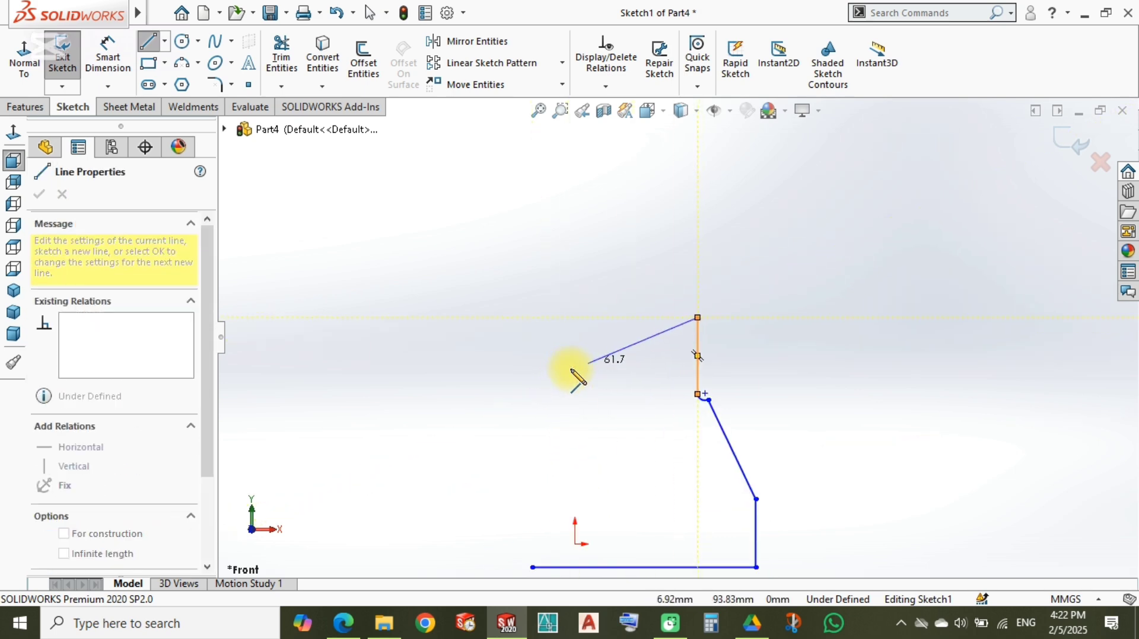
click(698, 318)
key(Escape)
Step: Sketch a circle about 35 mm in radius above the base, beside the upper vertical line
right_drag(483, 297, 569, 300)
click(616, 277)
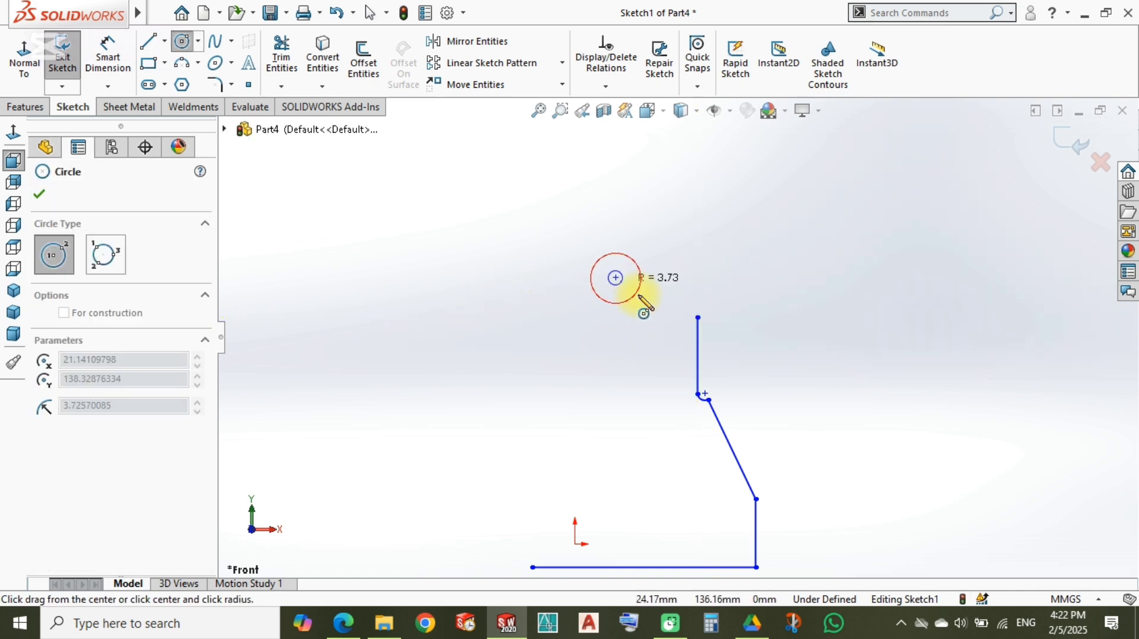
click(674, 309)
key(Escape)
Step: Make the circle coincident with the upper endpoint of the right vertical line
click(675, 307)
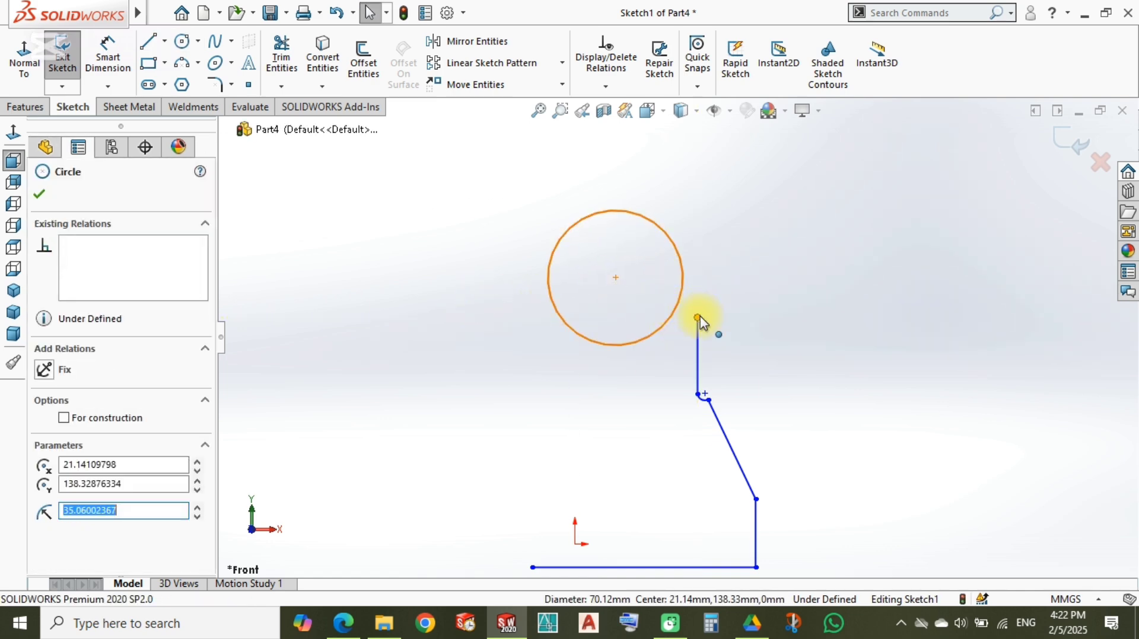
ctrl+click(698, 319)
click(773, 243)
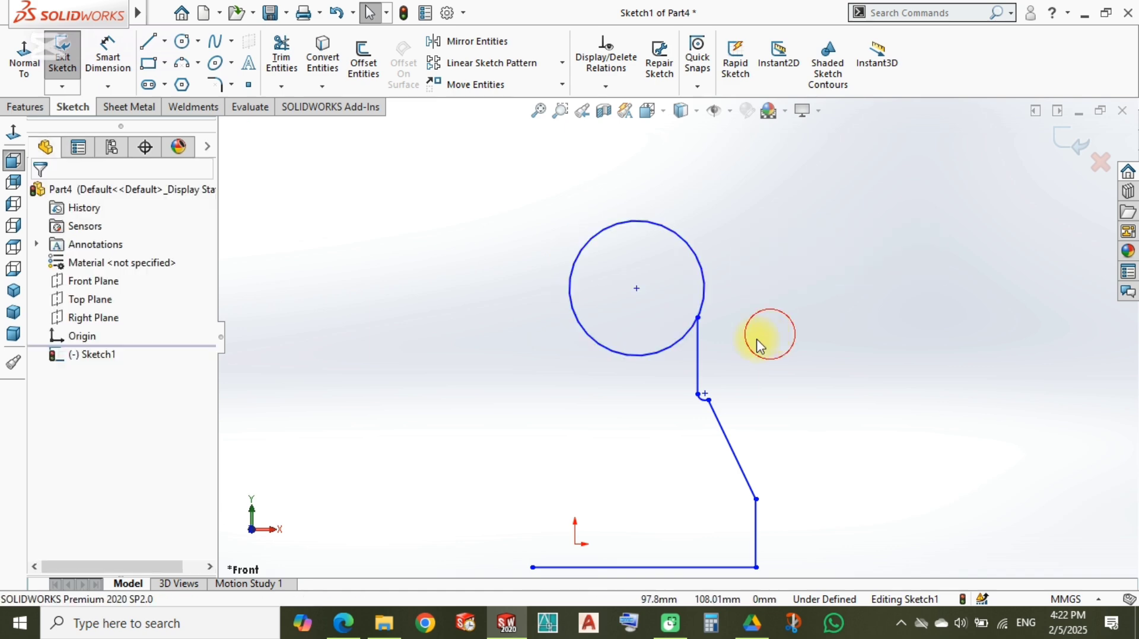
click(698, 319)
click(752, 333)
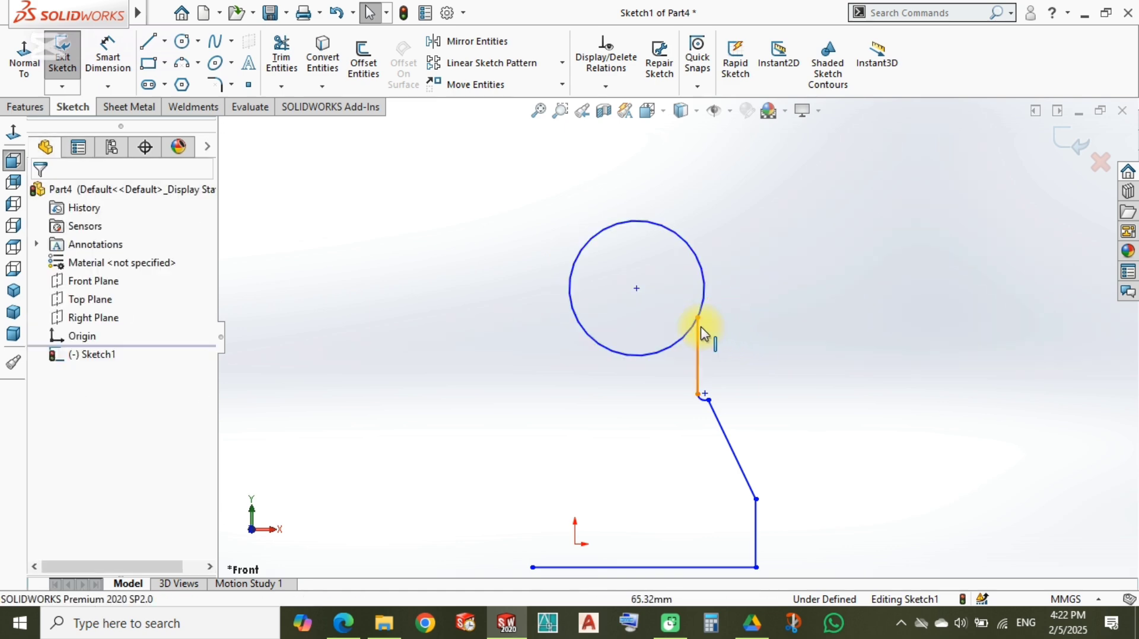
Step: Raise the vertical line's endpoint along the circle and align it horizontally with the circle's centre
drag(698, 321, 701, 296)
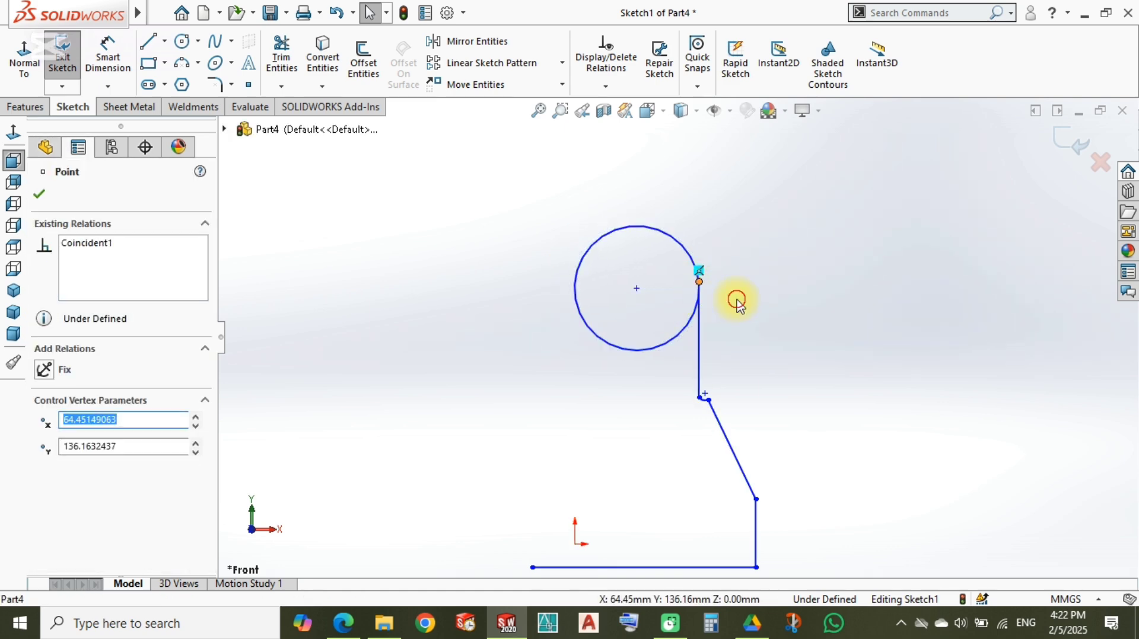
click(736, 304)
click(700, 281)
ctrl+click(647, 293)
click(684, 221)
click(752, 348)
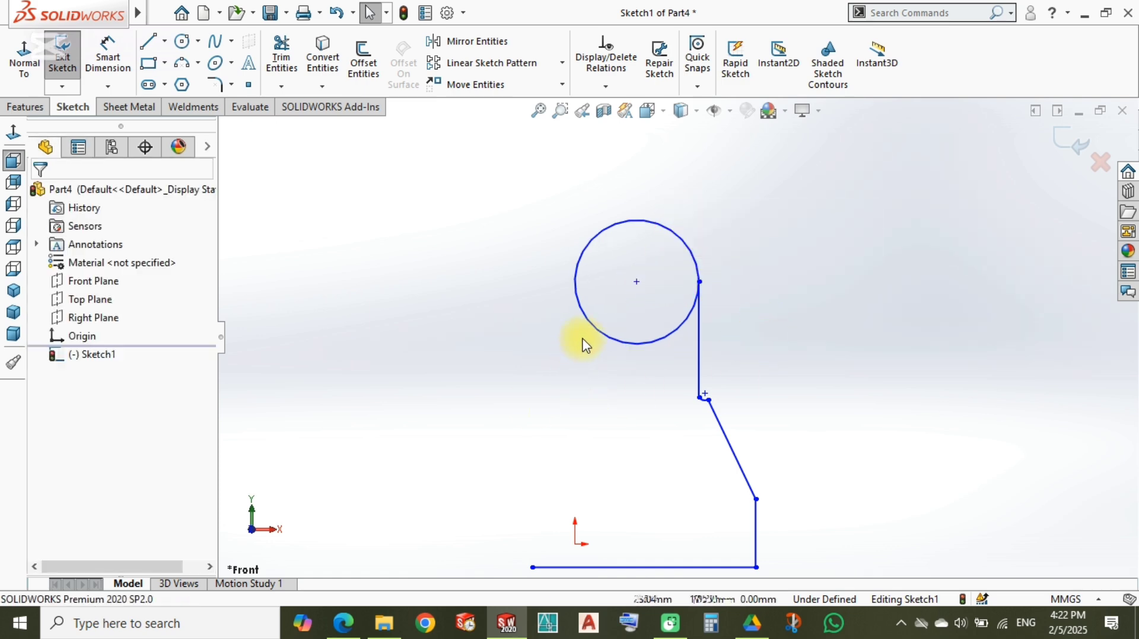
Step: Sketch a vertical line down from the circle's left quadrant, ending in a small outward tangent arc
key(l)
click(575, 282)
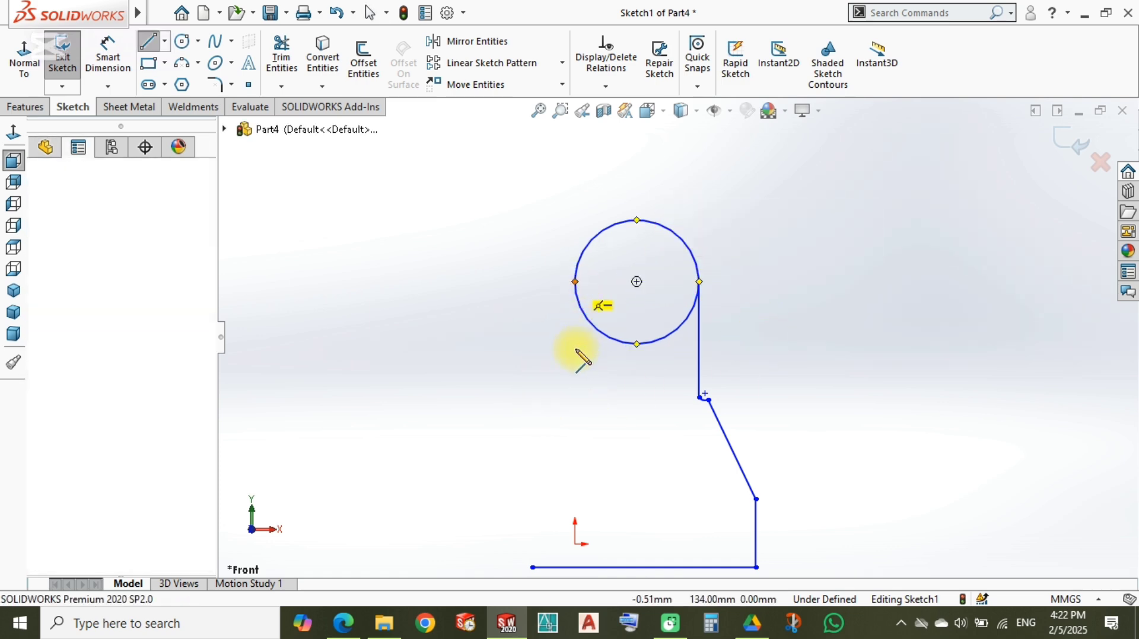
click(575, 393)
scroll(546, 407, down, 4)
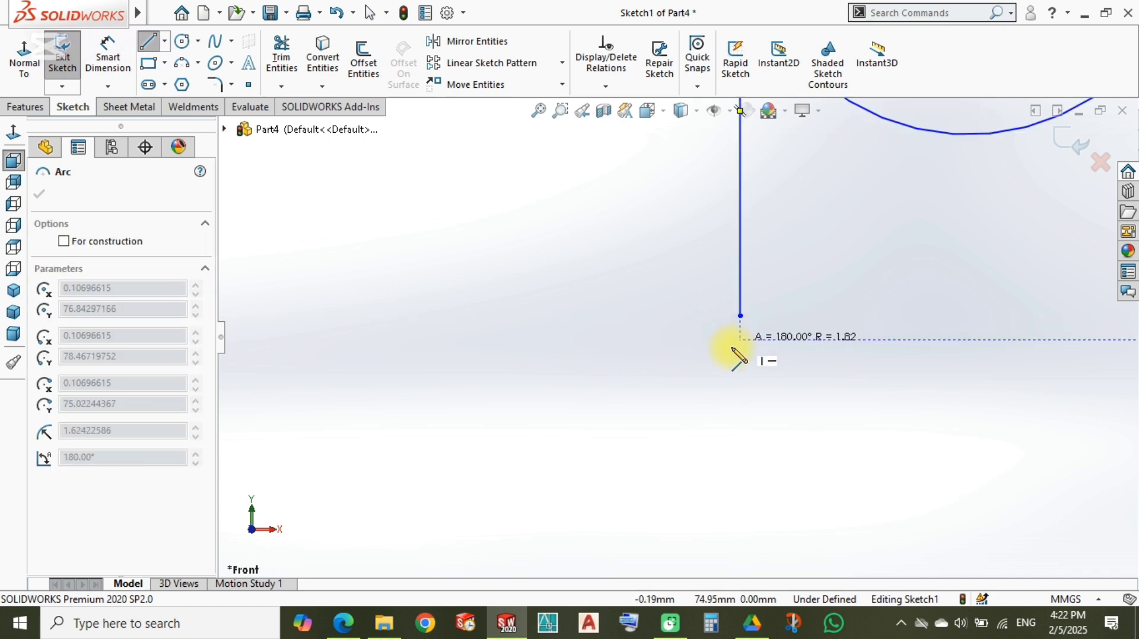
click(715, 343)
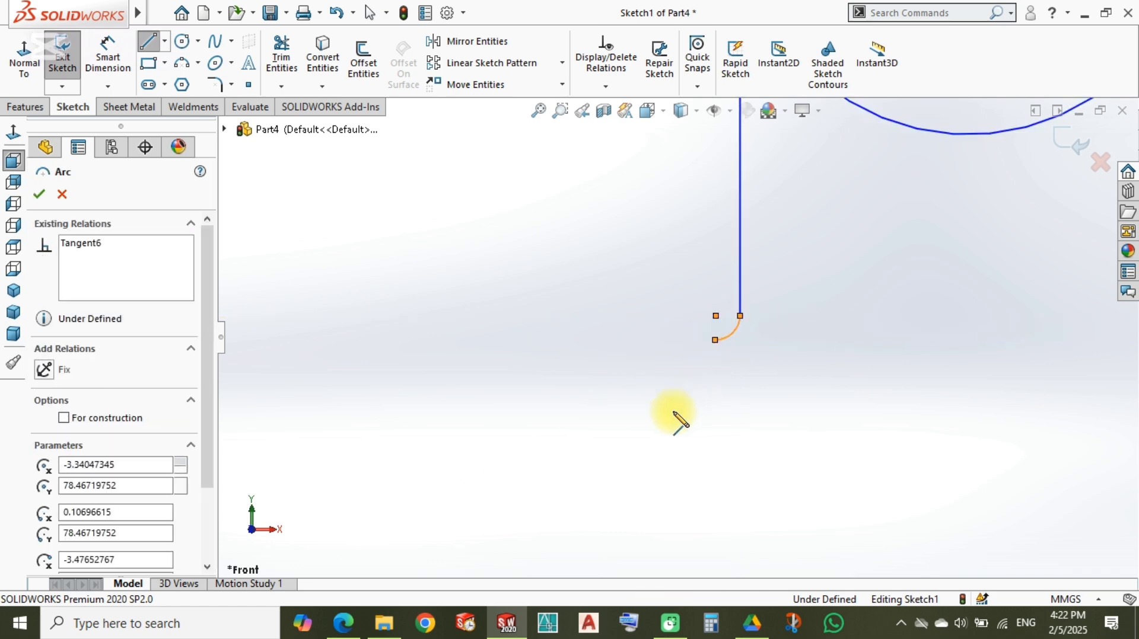
Step: Close the profile's left side with an outward-sloping line and a short line down to the base line's left end
scroll(682, 432, up, 3)
scroll(670, 433, down, 1)
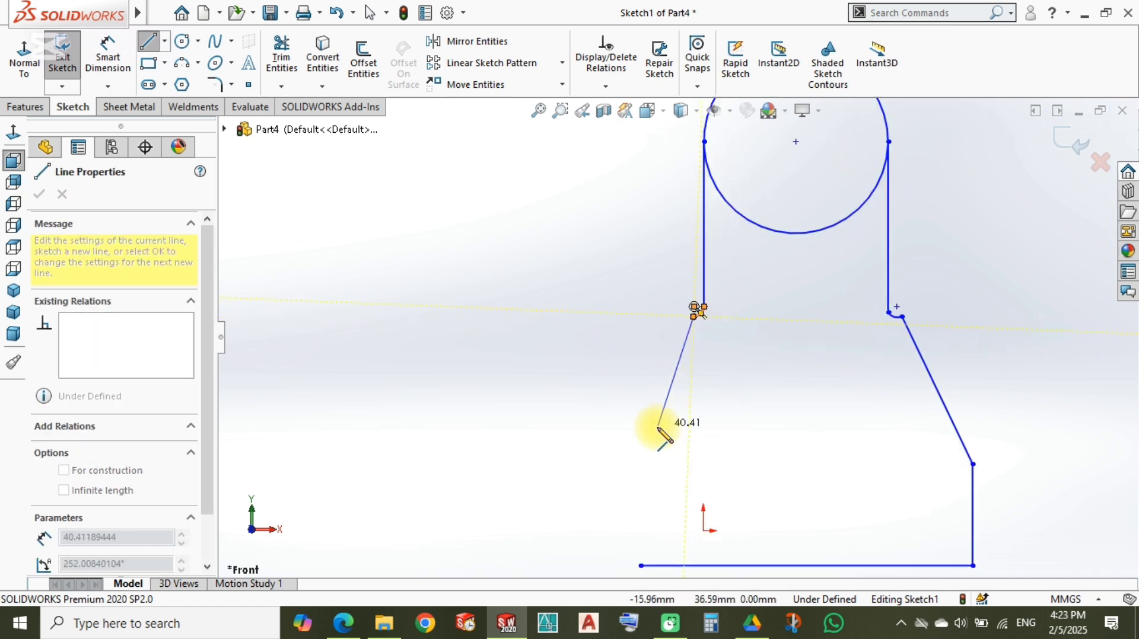
click(632, 469)
scroll(630, 493, up, 3)
click(656, 460)
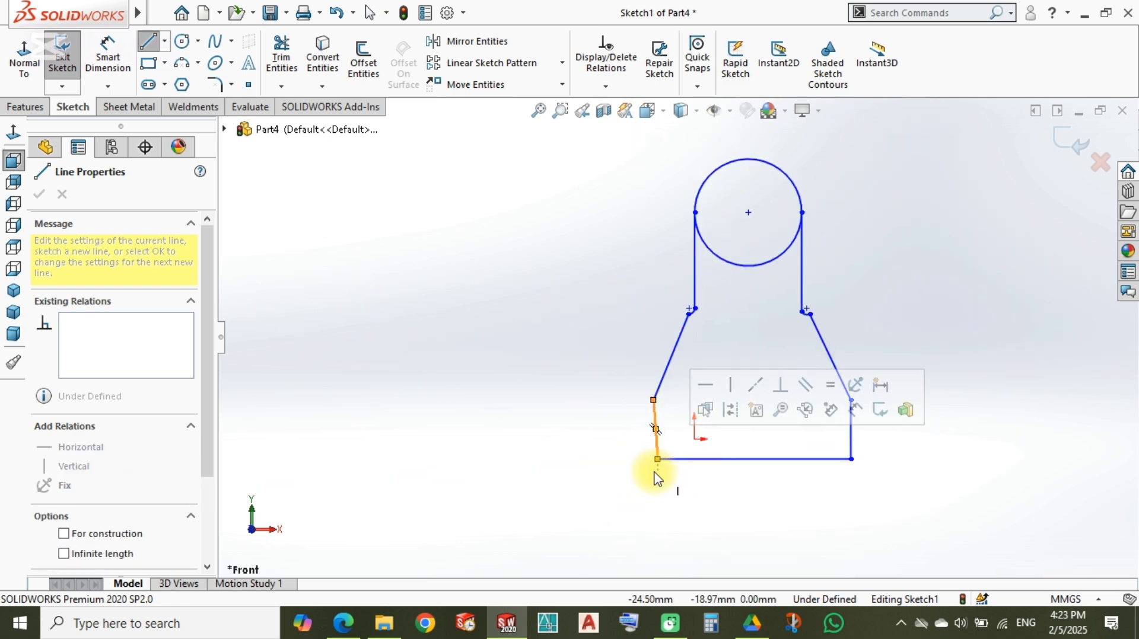
key(Escape)
Step: Make the short left closing line vertical
click(653, 442)
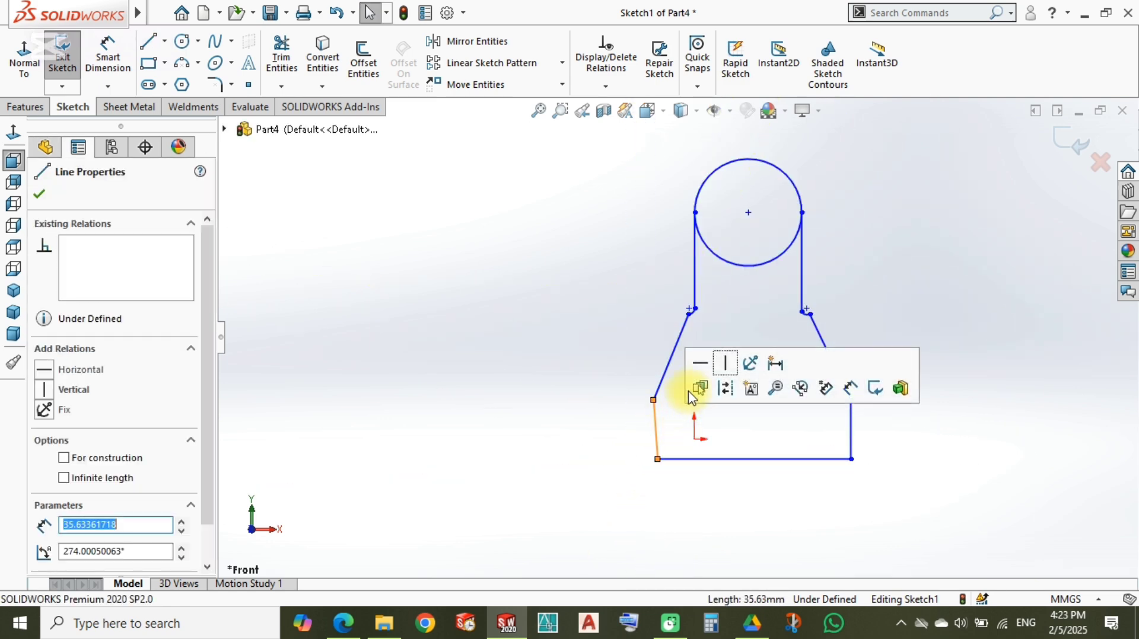
click(623, 426)
scroll(703, 442, down, 1)
Step: Try to add a vertical relation between the origin and the circle's centre
click(693, 436)
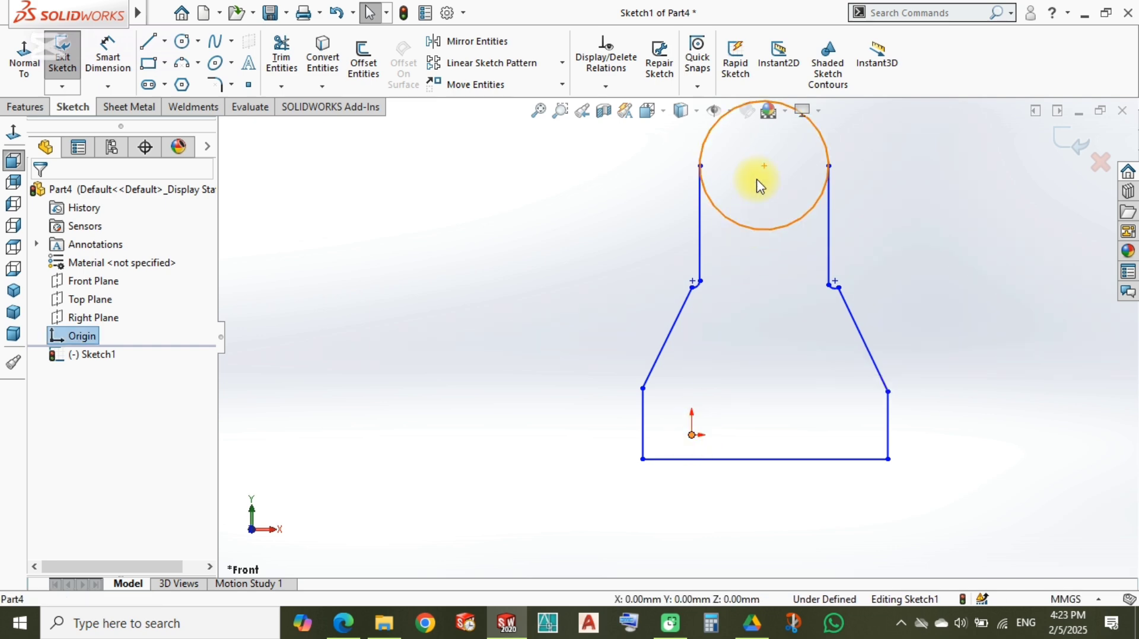
ctrl+click(764, 166)
click(822, 116)
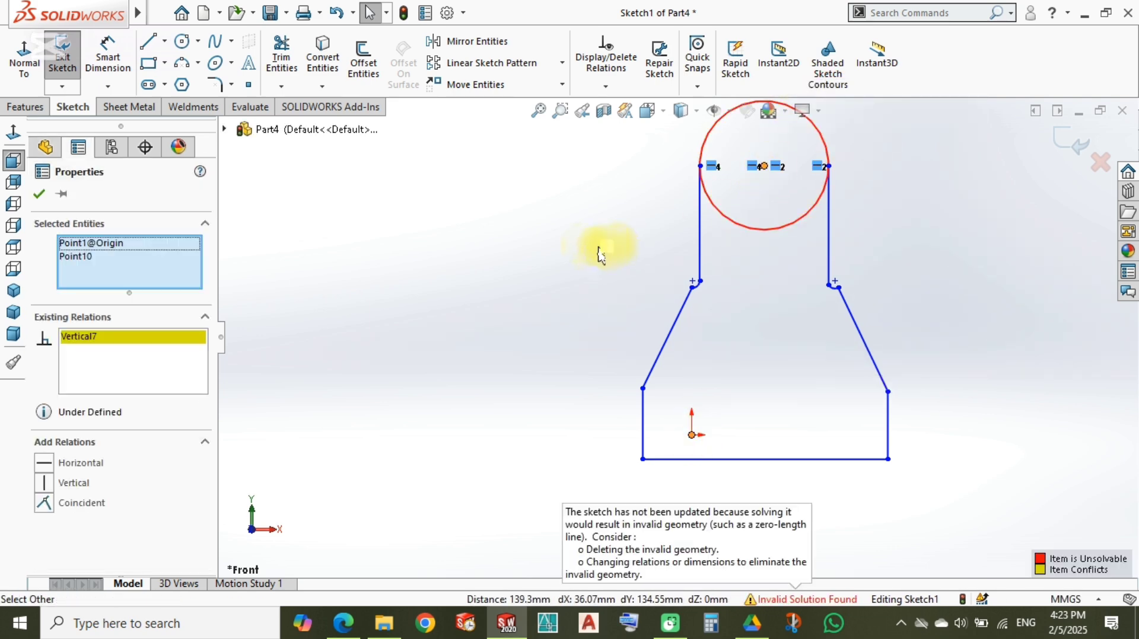
click(677, 278)
key(ctrl+z)
click(676, 263)
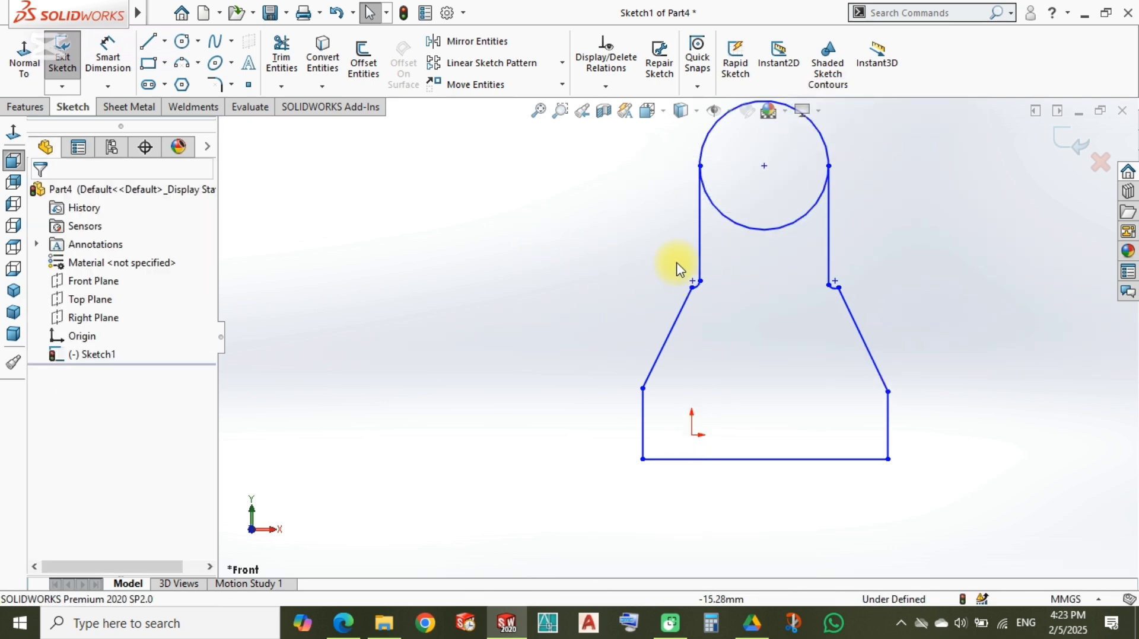
Step: Move the circle's centre slightly left and pull the base line's left corner outward
mouse_move(763, 172)
mouse_down()
mouse_move(723, 177)
mouse_move(751, 172)
mouse_up()
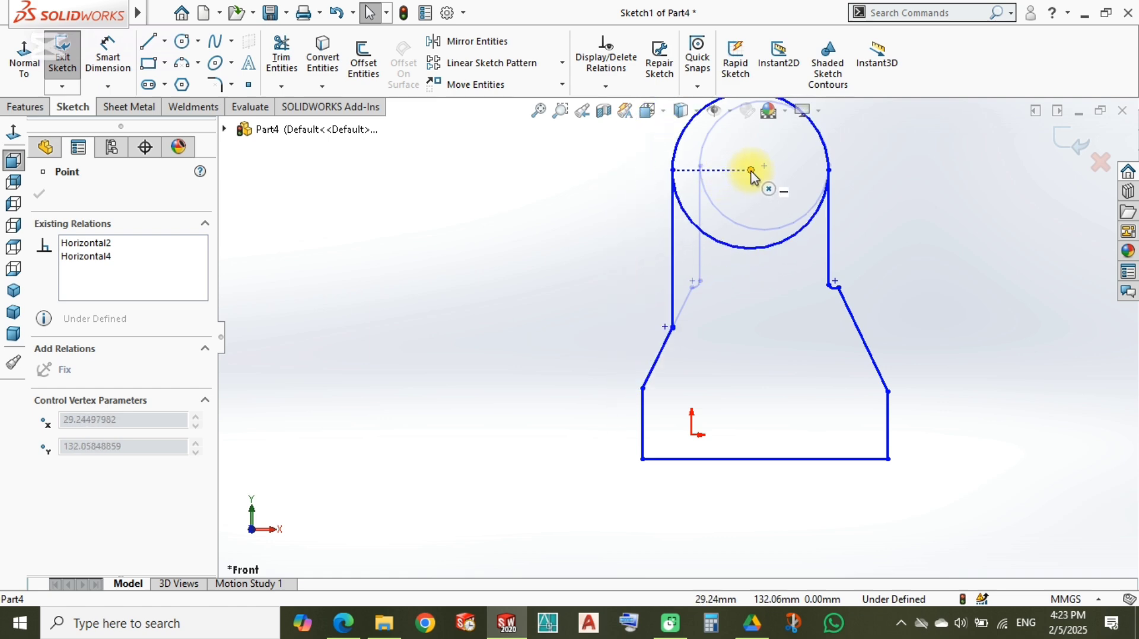
click(732, 320)
scroll(683, 336, down, 2)
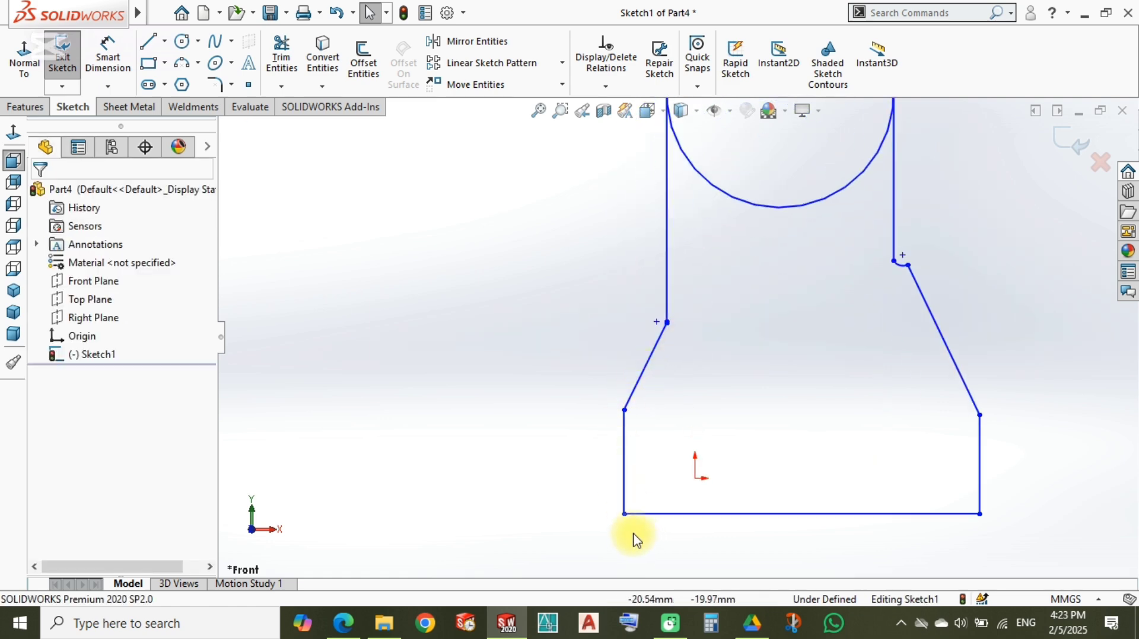
drag(626, 518, 492, 509)
drag(624, 515, 465, 501)
click(457, 447)
scroll(572, 457, up, 4)
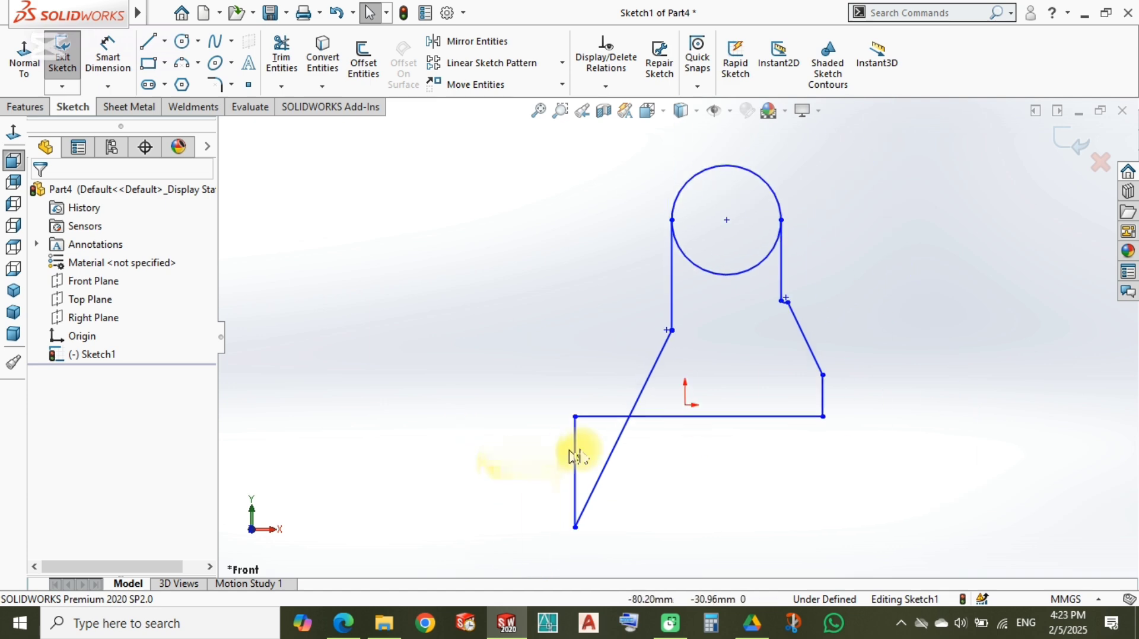
Step: Pull the small left arc's upper end upward so the arc between the vertical and sloping lines becomes larger
drag(671, 331, 582, 331)
key(ctrl+z)
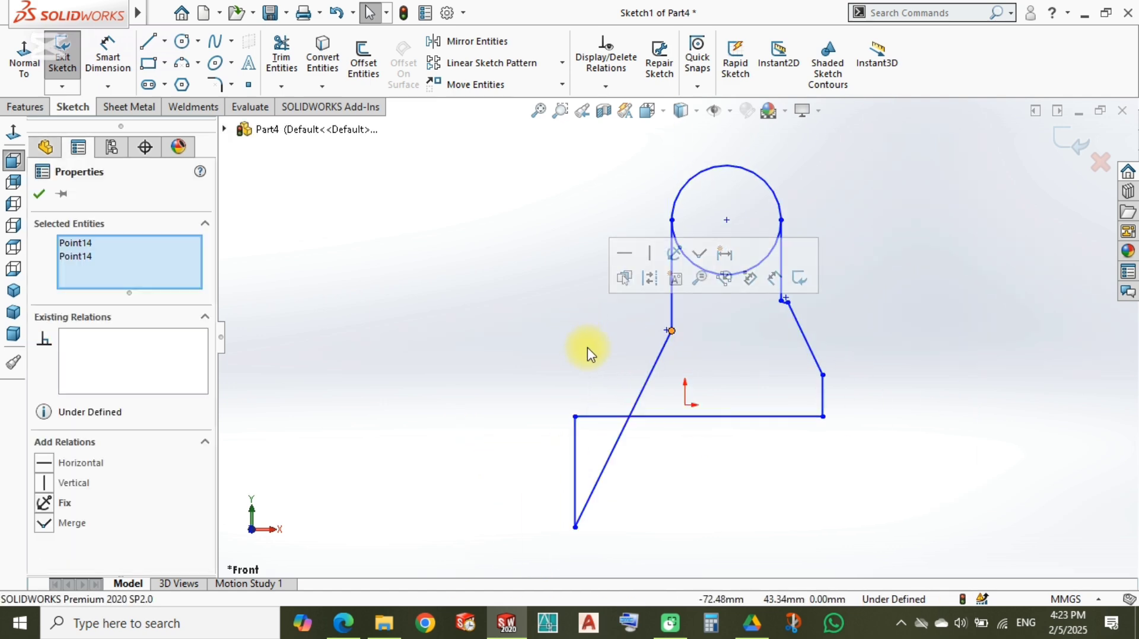
scroll(578, 349, down, 4)
scroll(789, 311, down, 8)
scroll(734, 309, down, 3)
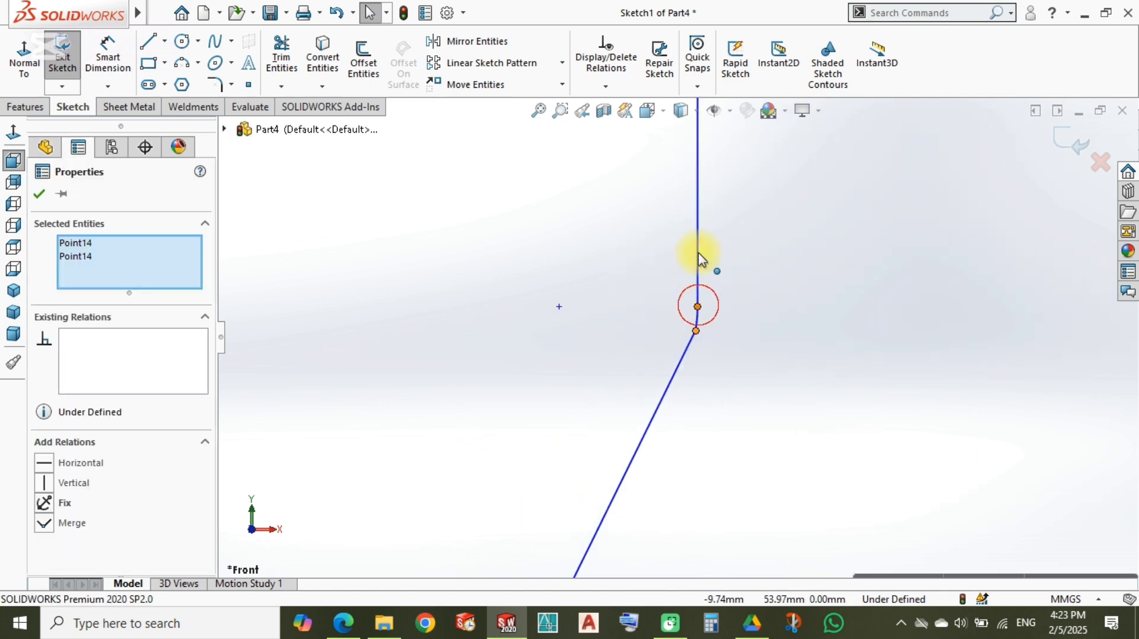
drag(698, 306, 697, 155)
scroll(628, 374, up, 14)
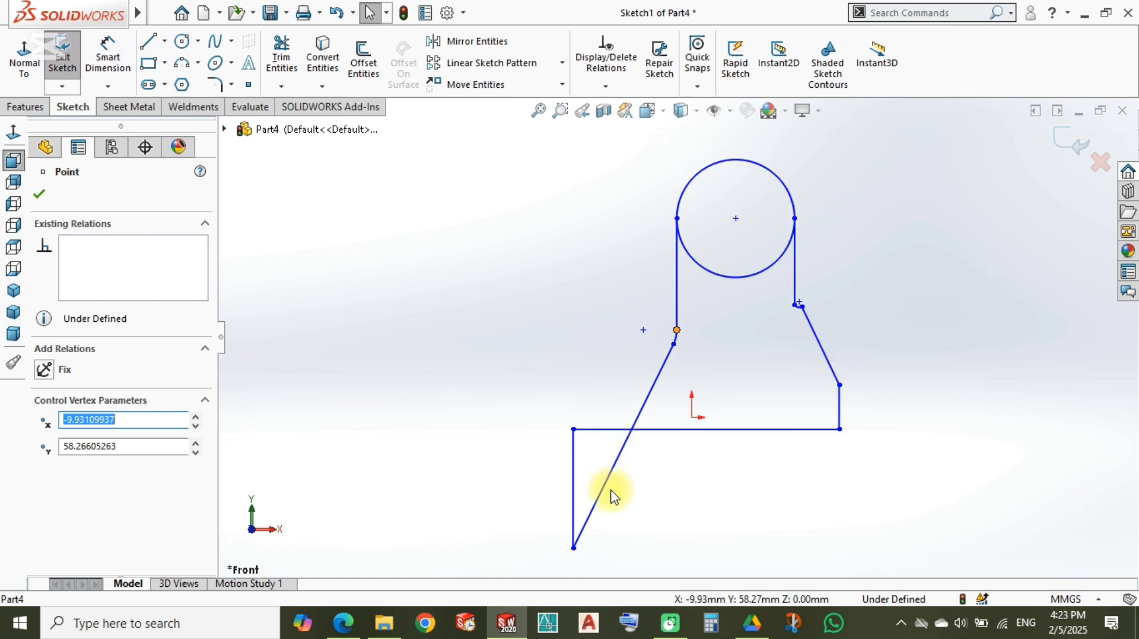
Step: Raise the left sloping line's lower end above the base line and pull the left arc's lower end outward
drag(571, 550, 569, 374)
scroll(638, 345, down, 7)
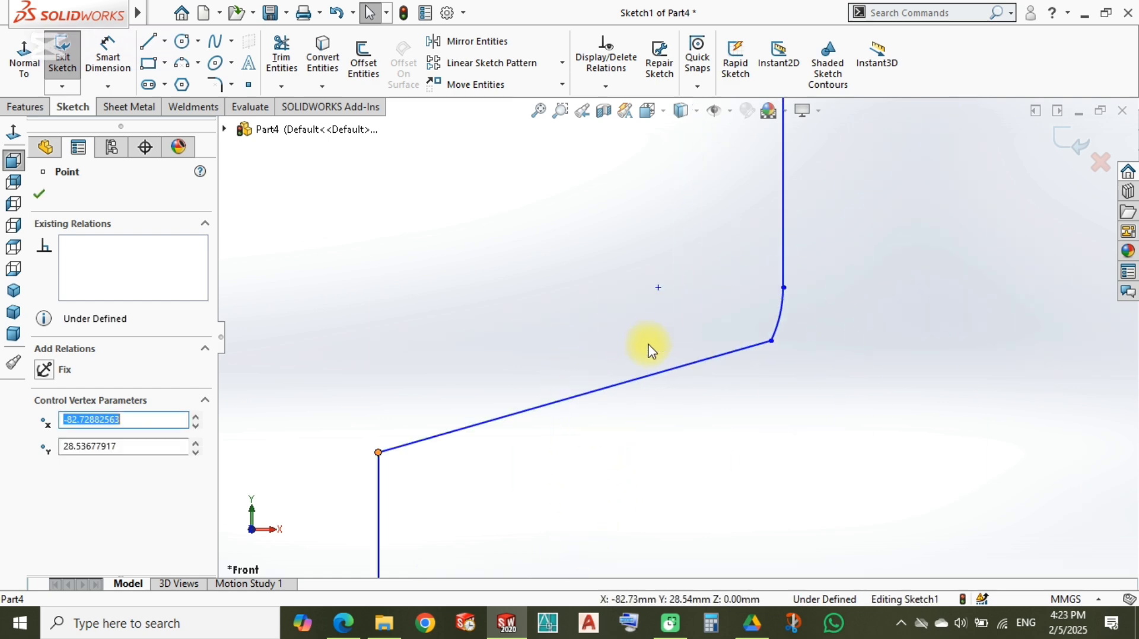
click(785, 323)
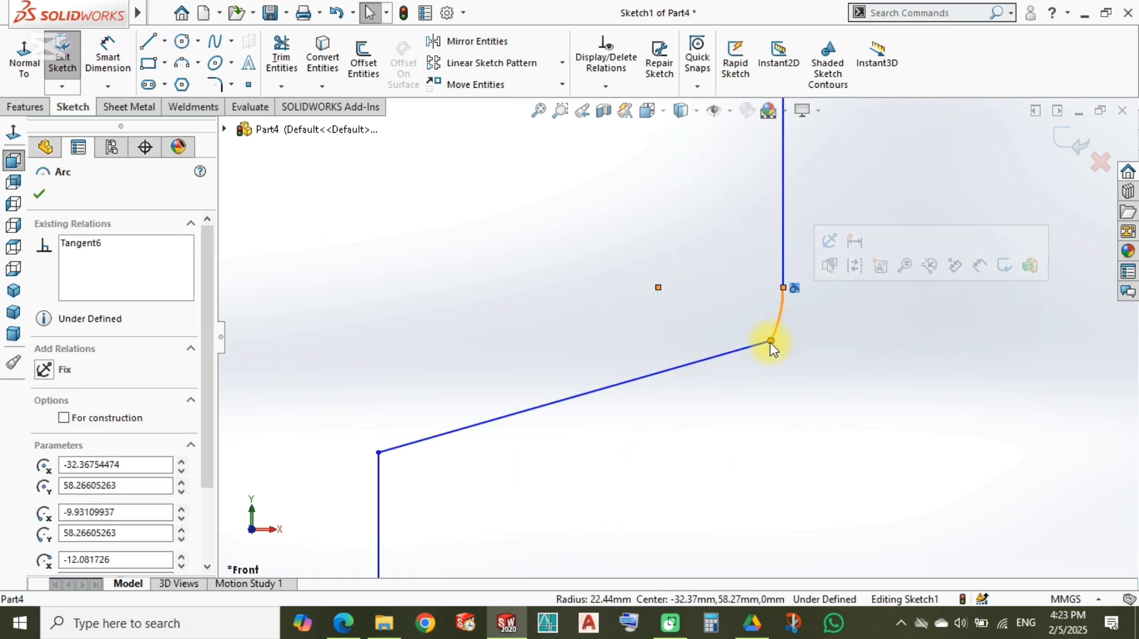
drag(771, 342, 483, 325)
scroll(593, 308, up, 8)
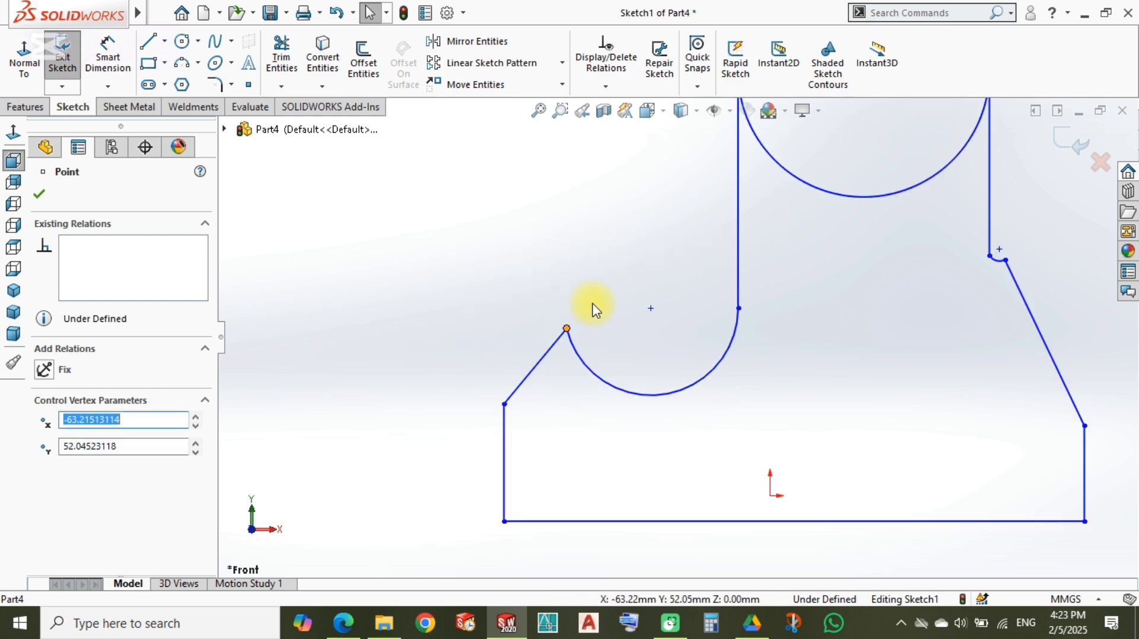
Step: Move the circle and its two vertical sides left by pulling the left vertical line's upper end outward
click(763, 186)
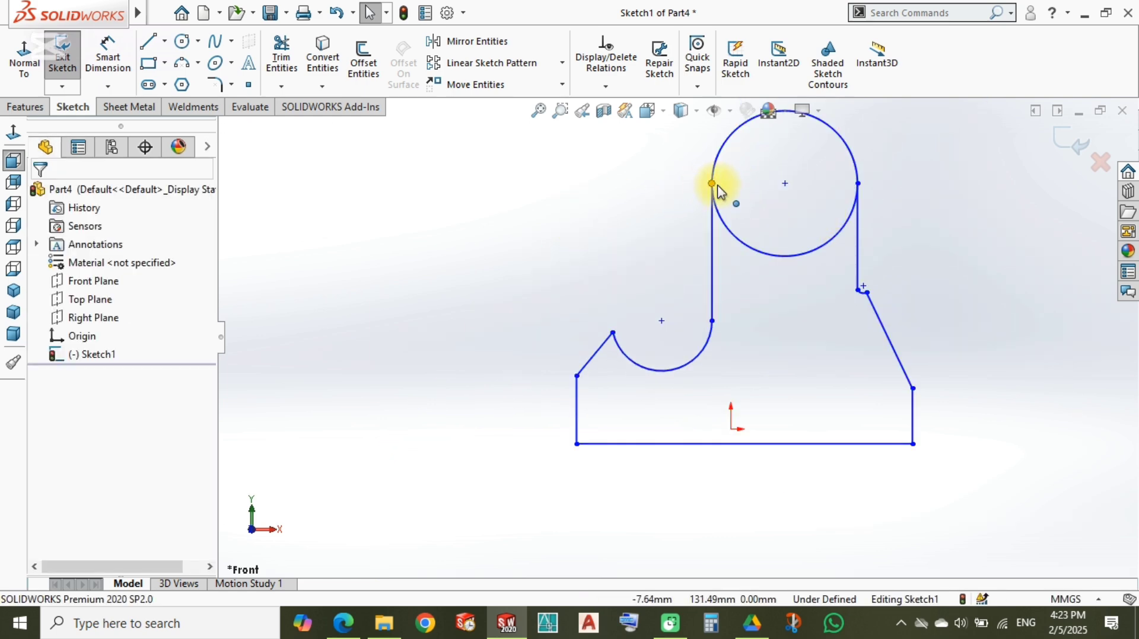
drag(711, 188, 672, 181)
click(433, 404)
Step: Dimension the profile's horizontal base line to 80 mm
right_drag(512, 369, 470, 210)
click(658, 444)
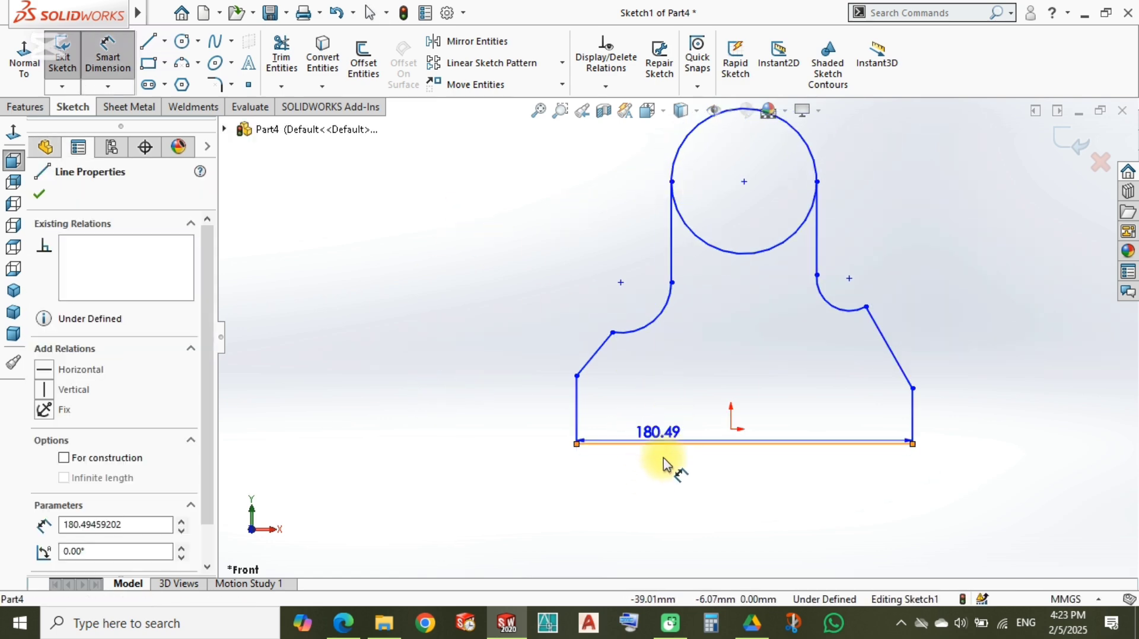
click(669, 485)
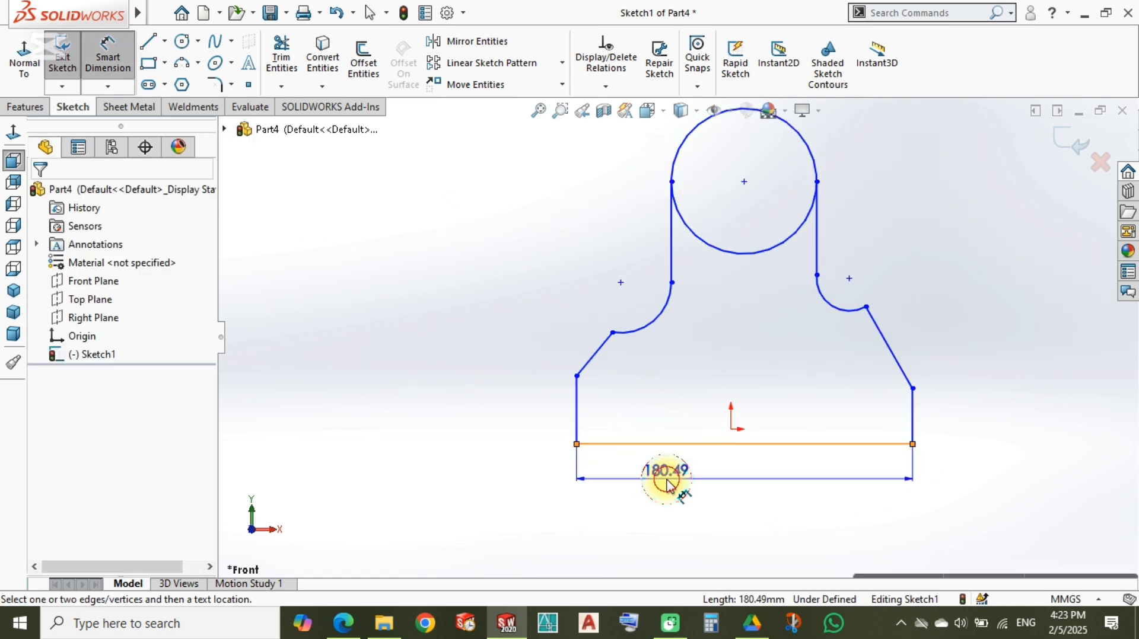
text(80)
key(Return)
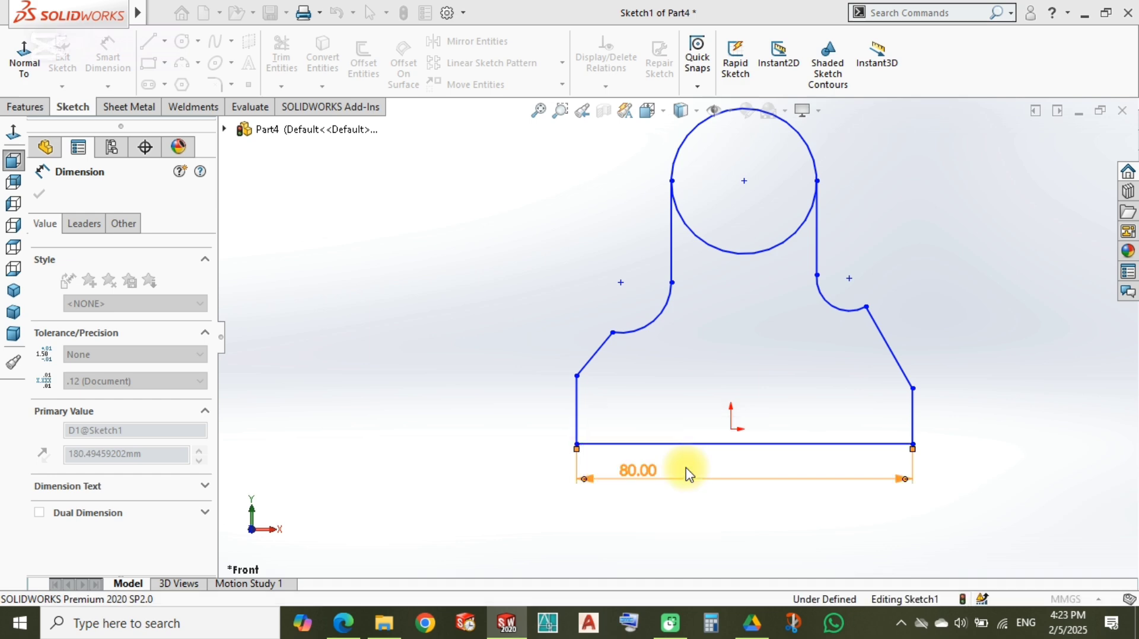
key(Escape)
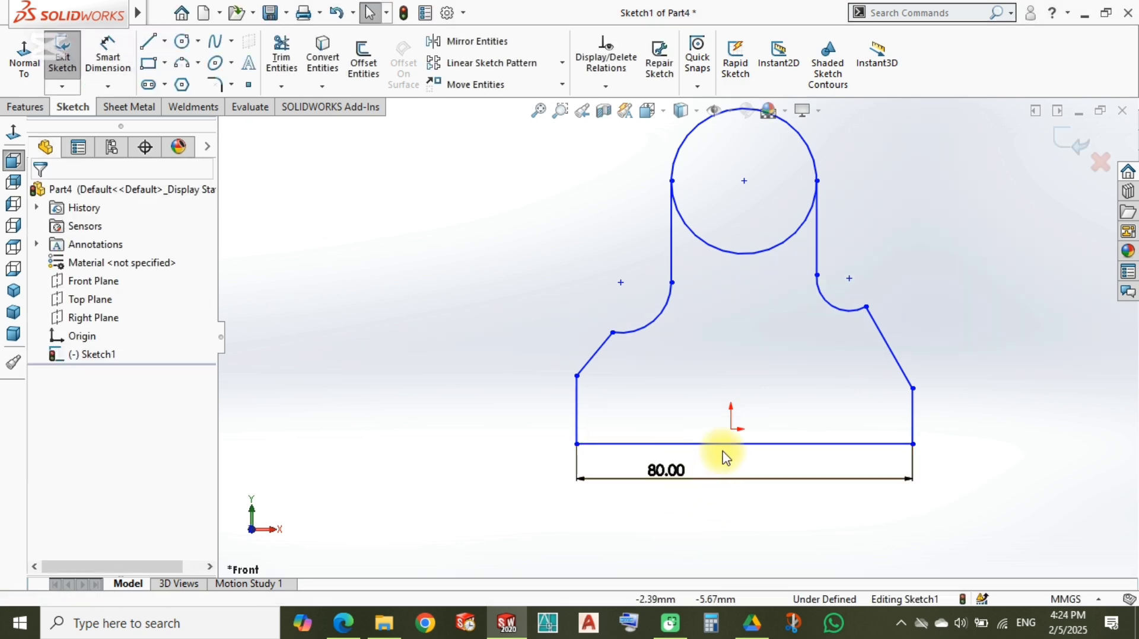
Step: Add a vertical relation between the circle's centre and the origin
click(746, 449)
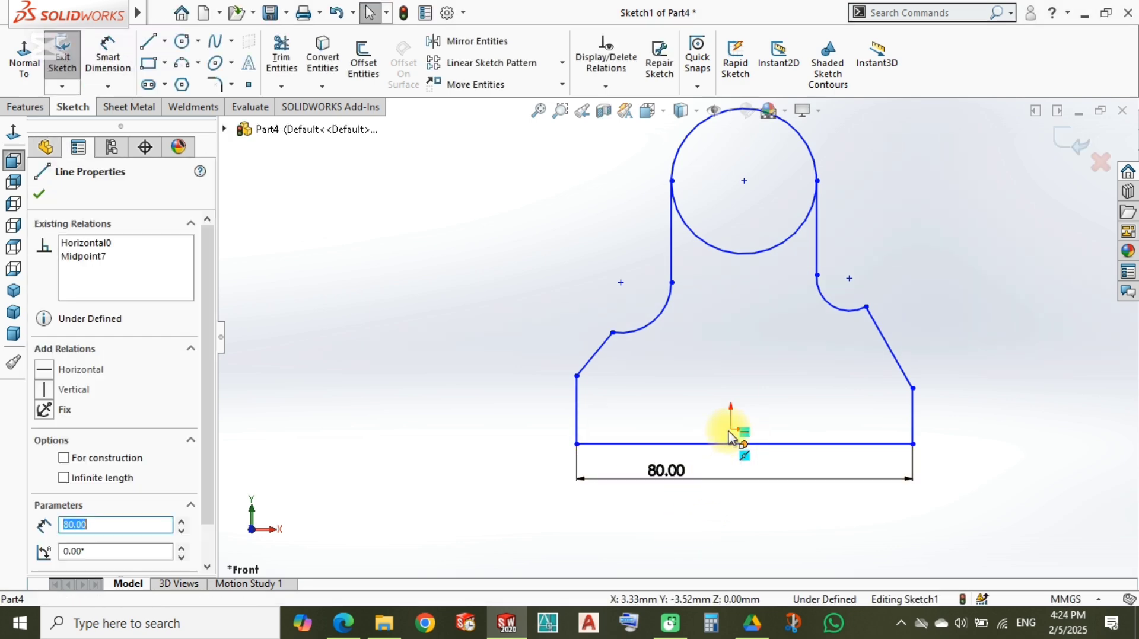
click(740, 333)
click(744, 182)
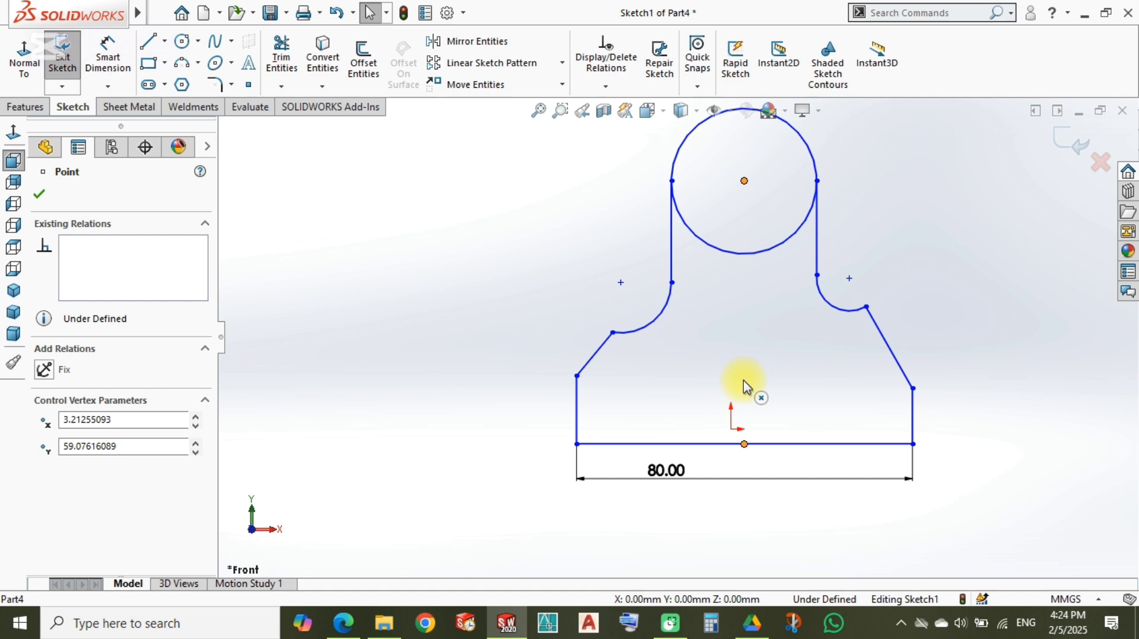
ctrl+click(732, 430)
click(804, 356)
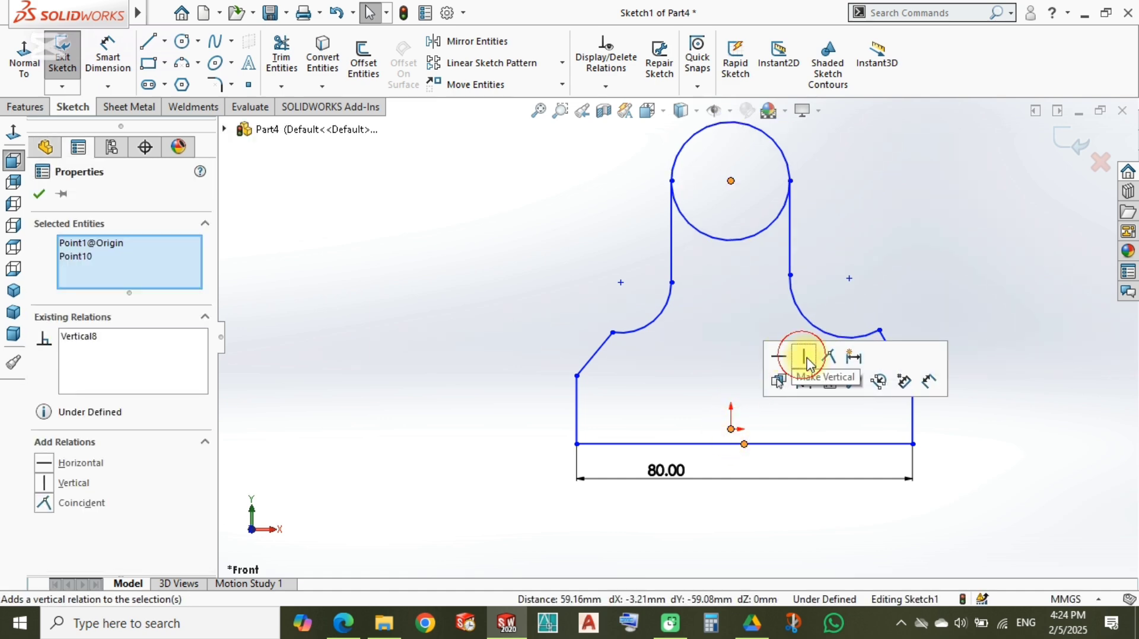
click(449, 356)
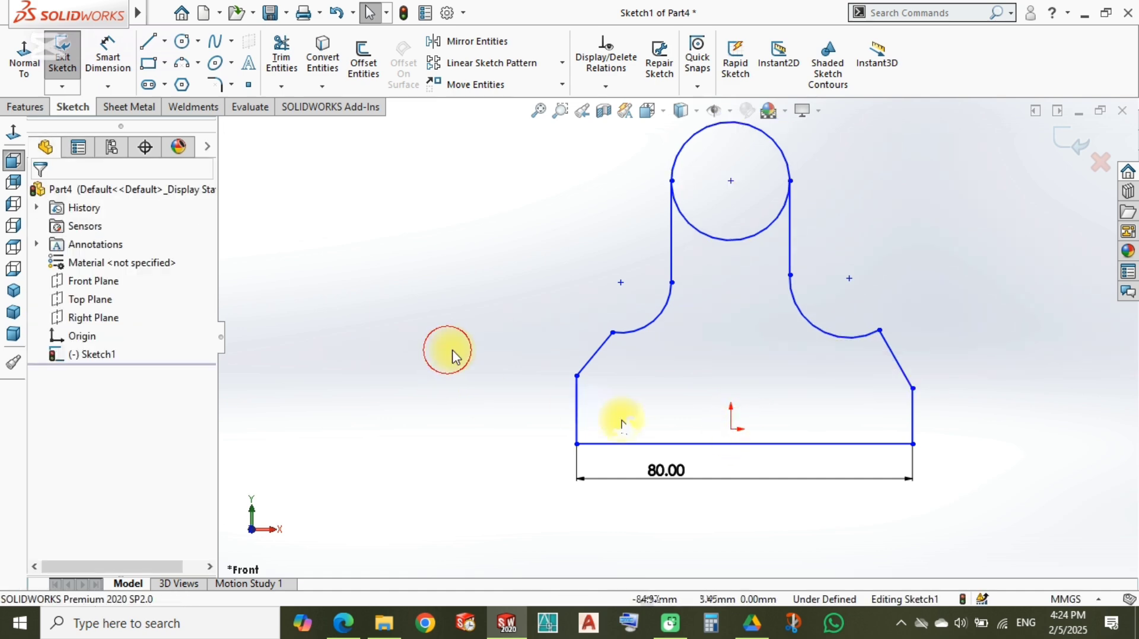
click(741, 444)
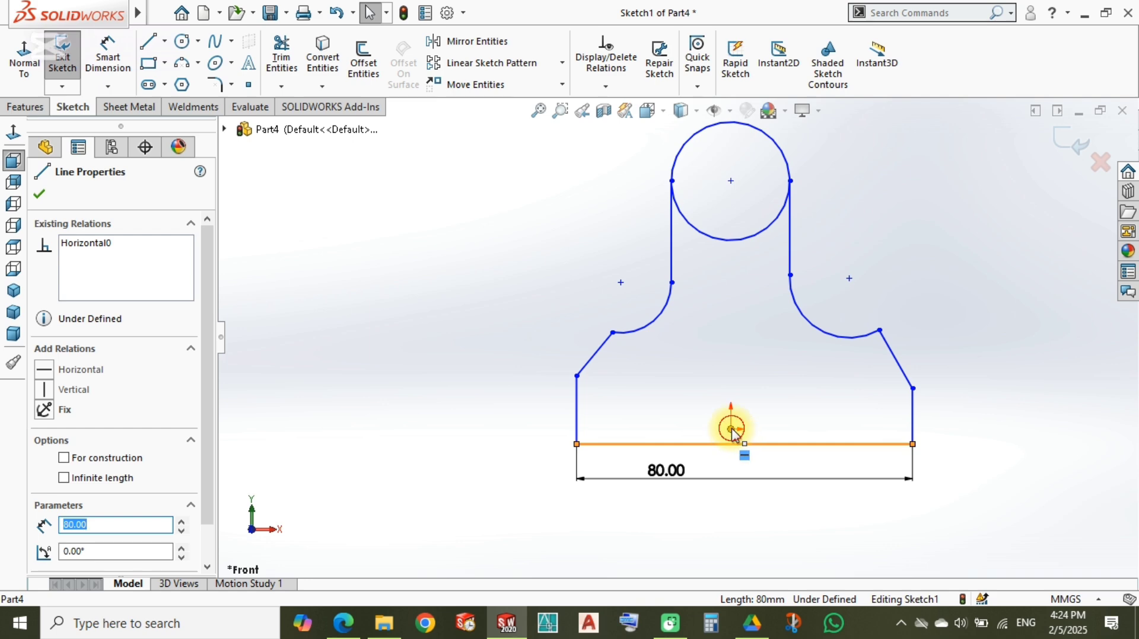
ctrl+click(733, 434)
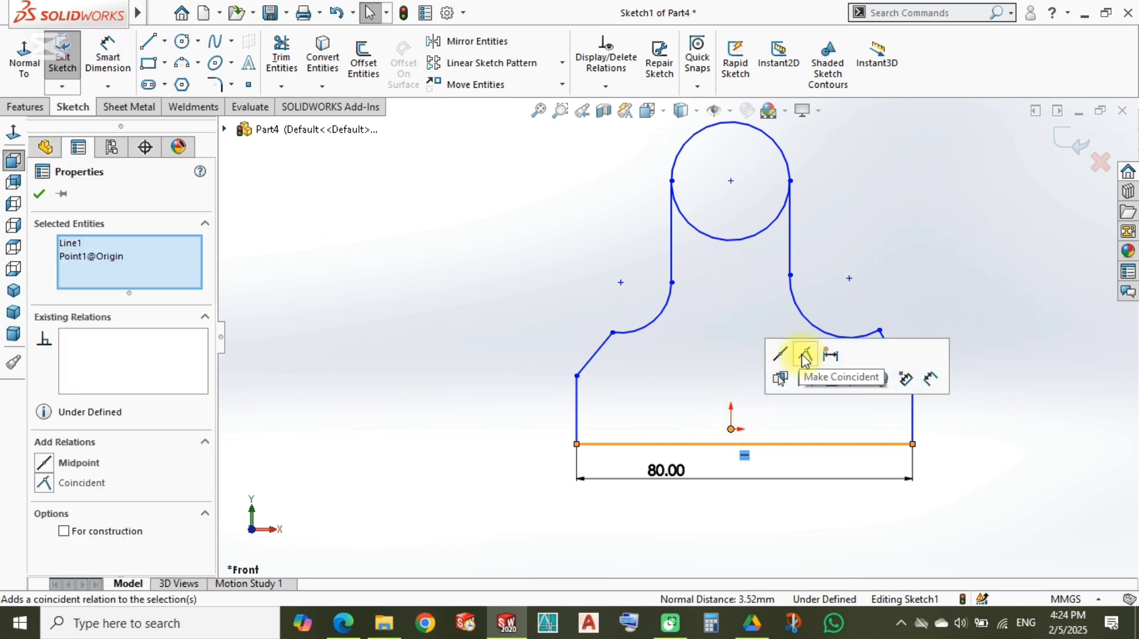
click(522, 394)
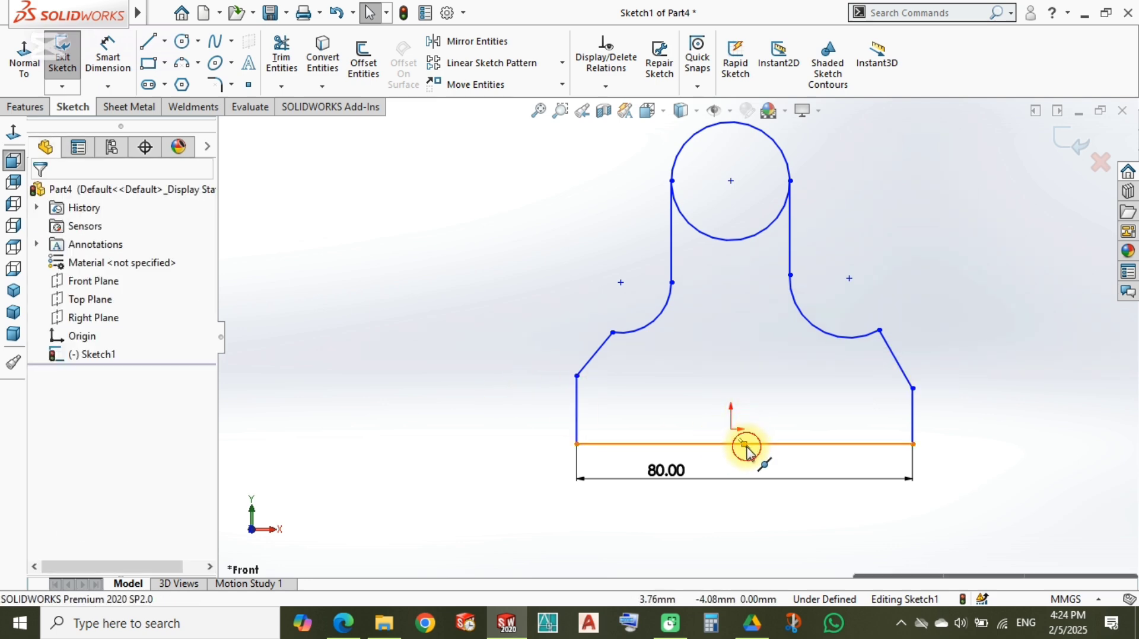
Step: Add a vertical relation between the base line's midpoint and the origin, and nudge the circle's centre slightly downward
click(745, 445)
ctrl+click(732, 430)
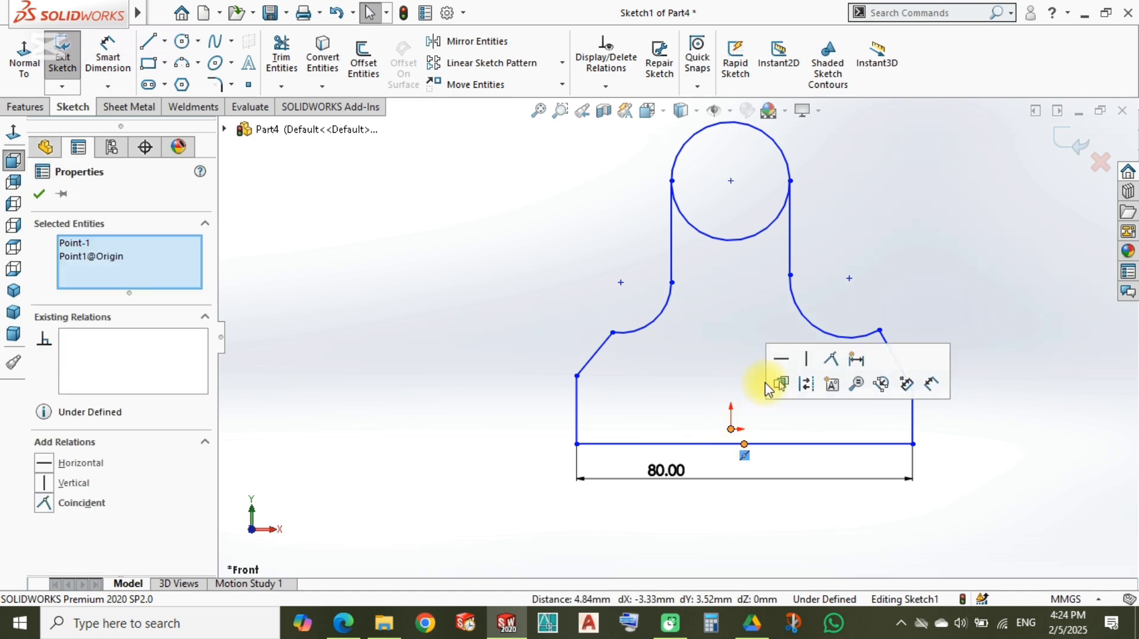
click(806, 359)
click(526, 346)
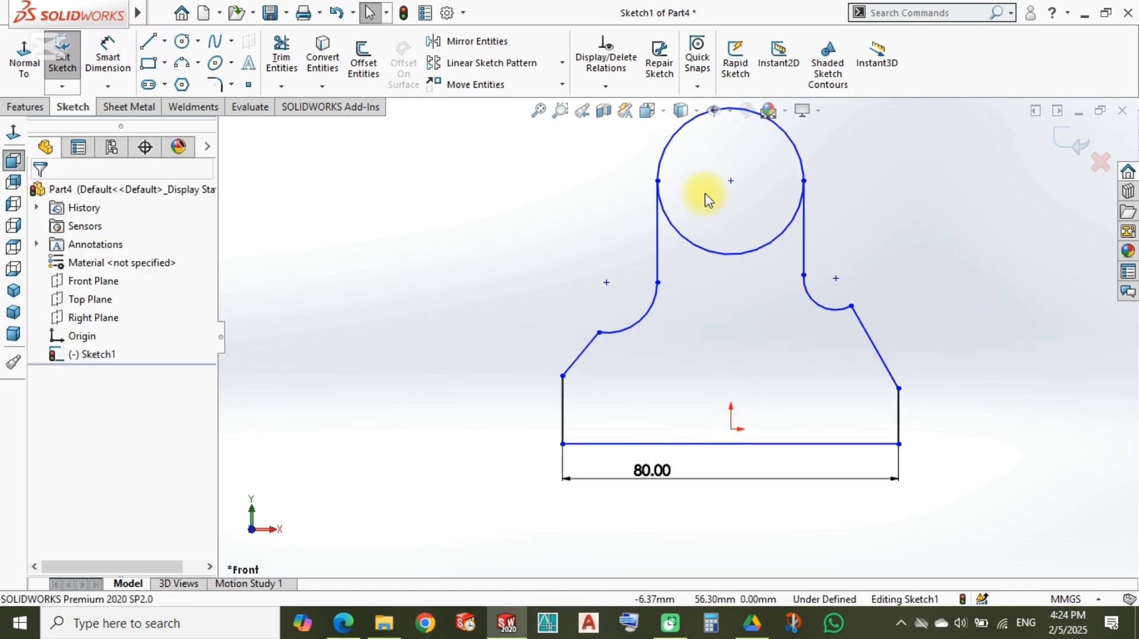
drag(734, 182, 725, 184)
click(509, 384)
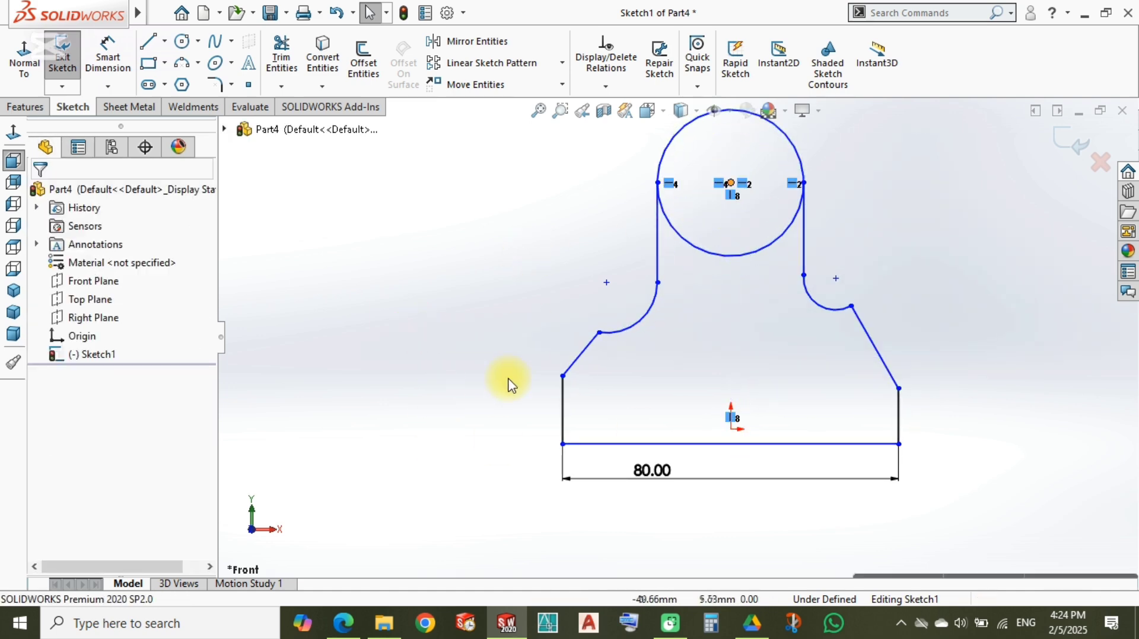
Step: Dimension the short vertical line at the base line's left end to 20 mm
right_drag(508, 383, 497, 222)
scroll(682, 380, down, 3)
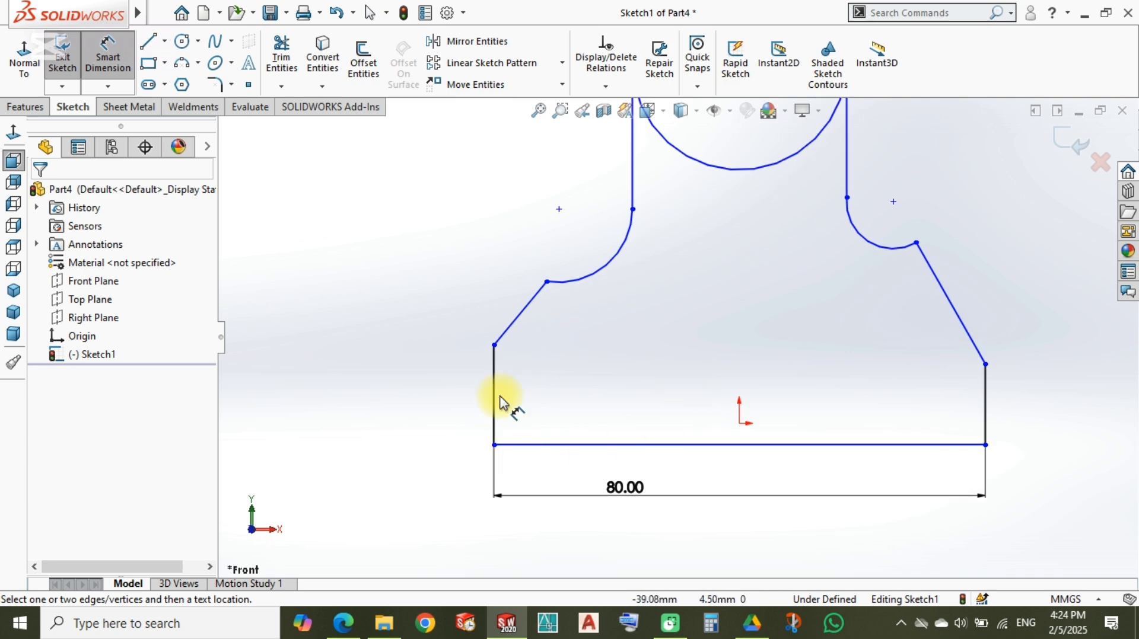
click(495, 400)
click(456, 397)
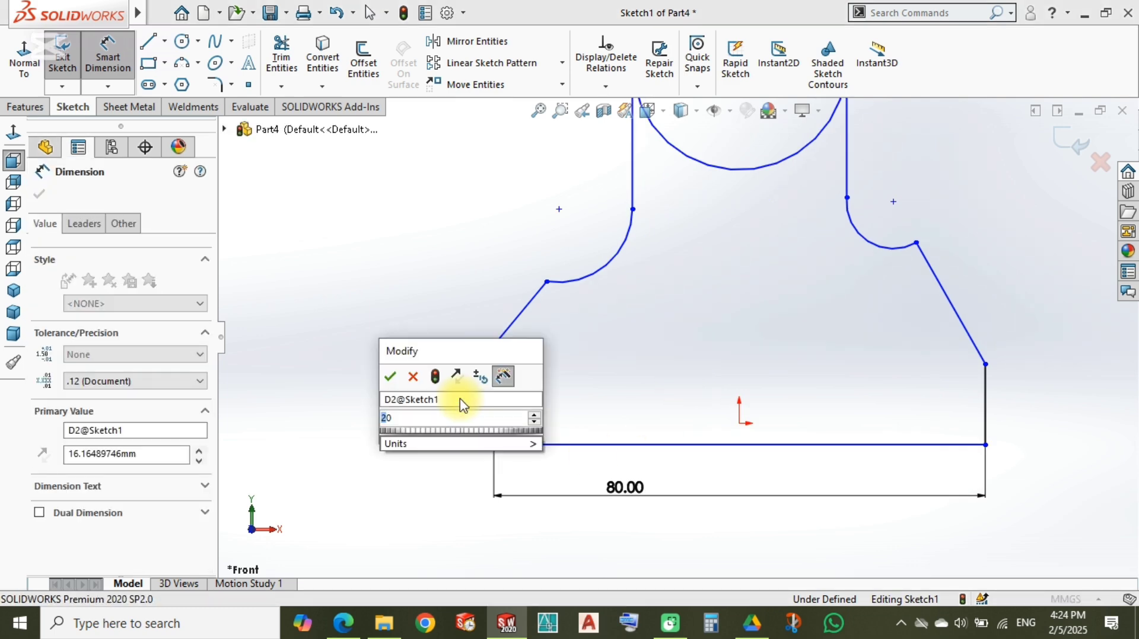
key(Return)
click(447, 283)
Step: Dimension the circle's diameter to 40 mm
scroll(702, 279, up, 4)
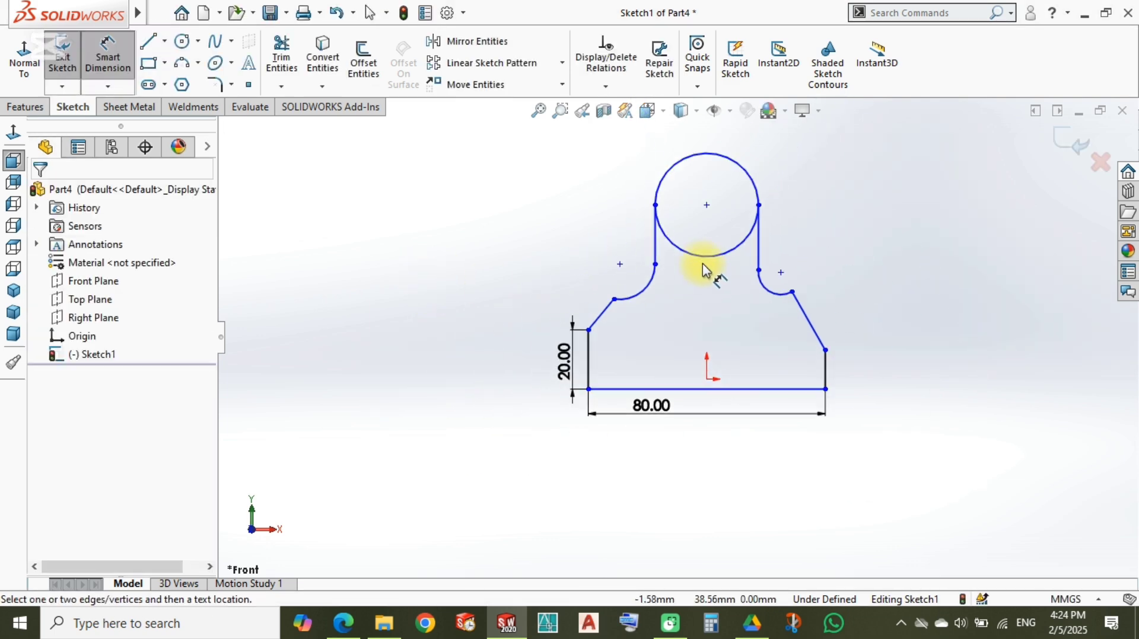
scroll(693, 266, down, 3)
click(762, 245)
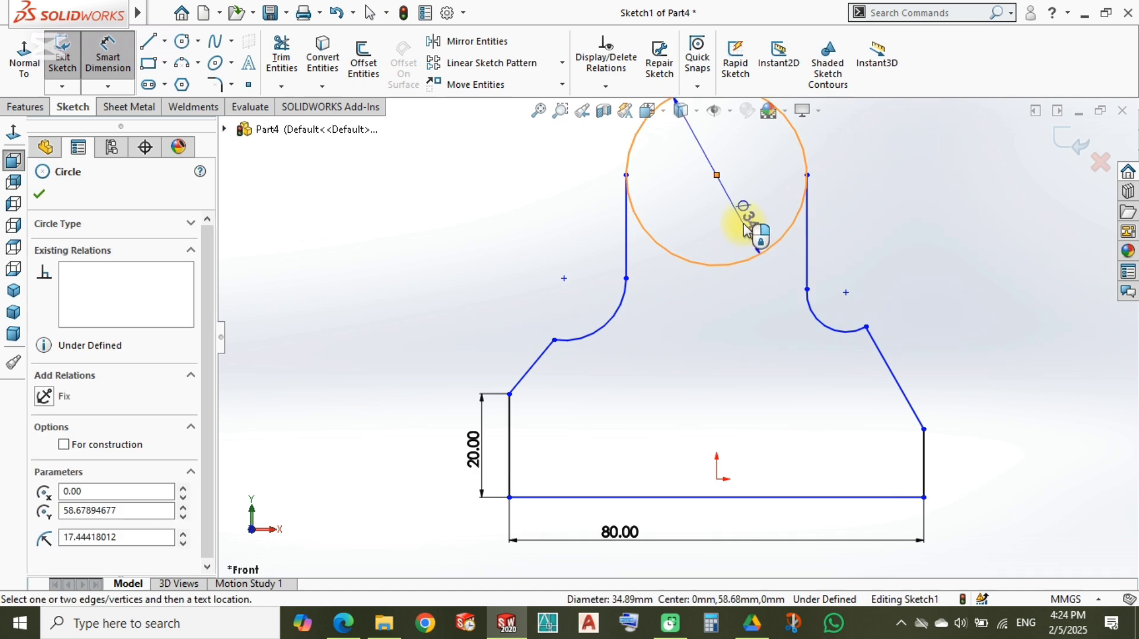
click(759, 229)
text(40)
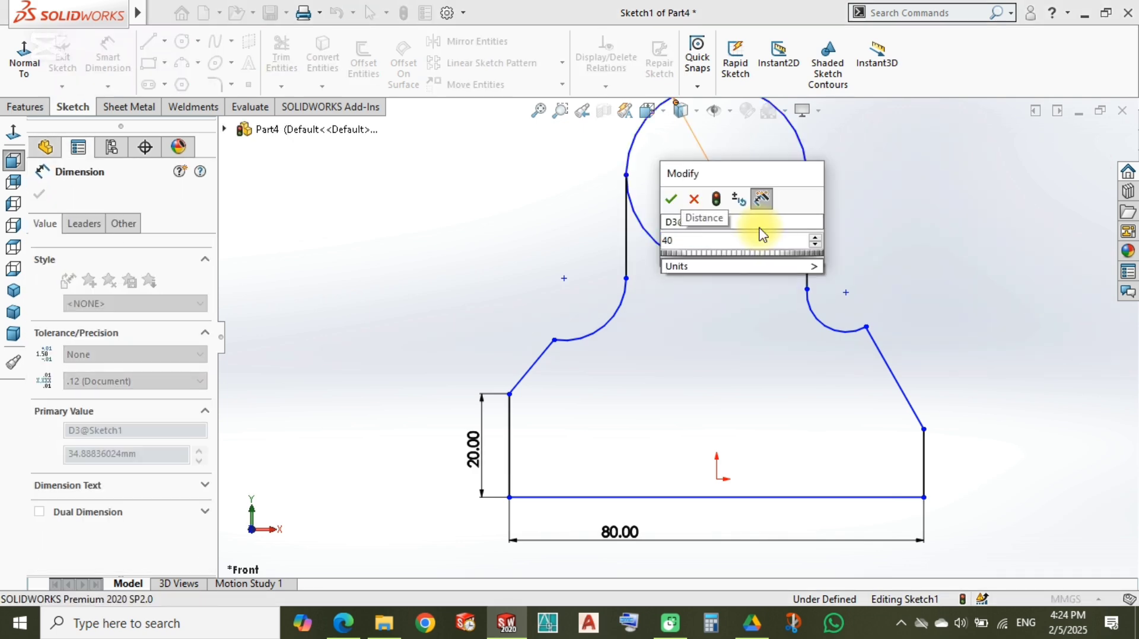
key(Return)
click(452, 215)
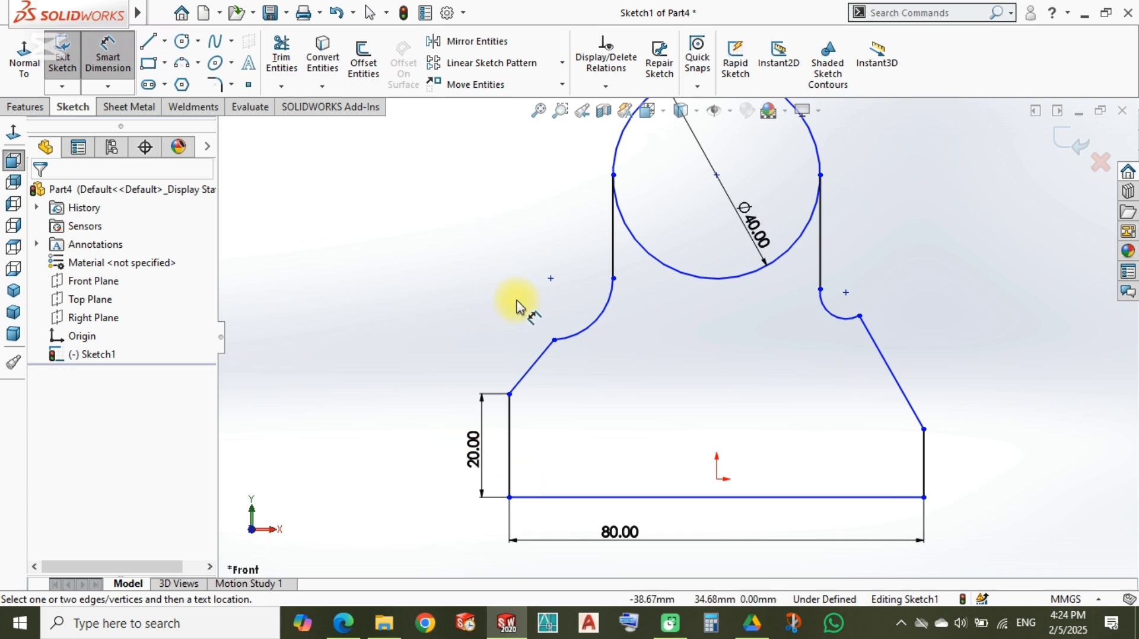
Step: Dimension the horizontal distance between the lower ends of the left and right arcs as 26*2 mm
key(l)
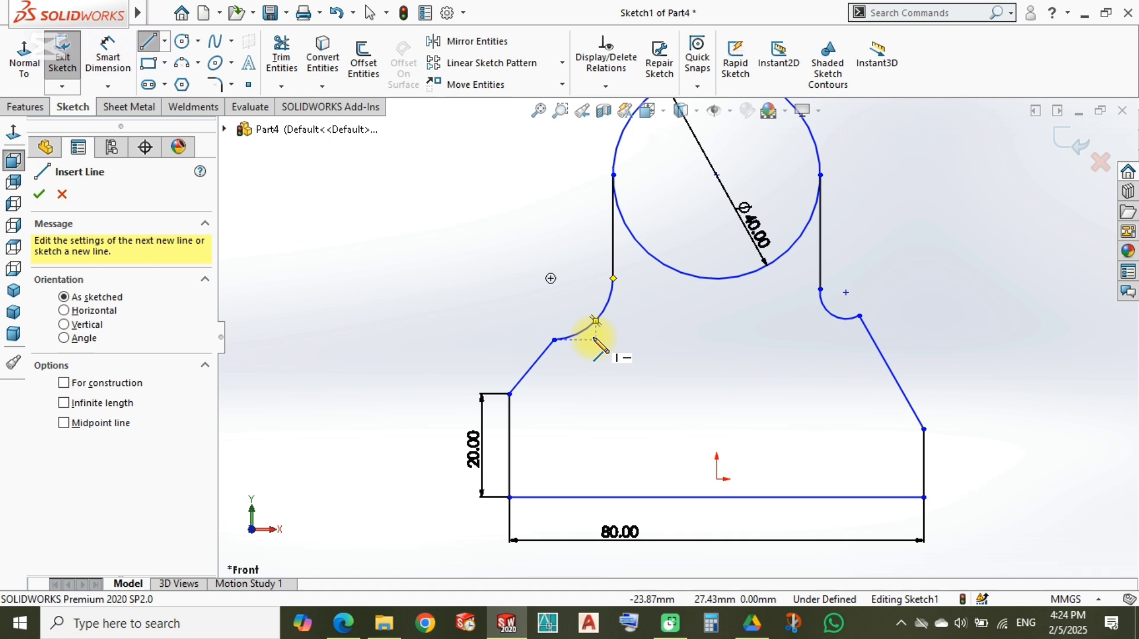
right_drag(433, 377, 449, 213)
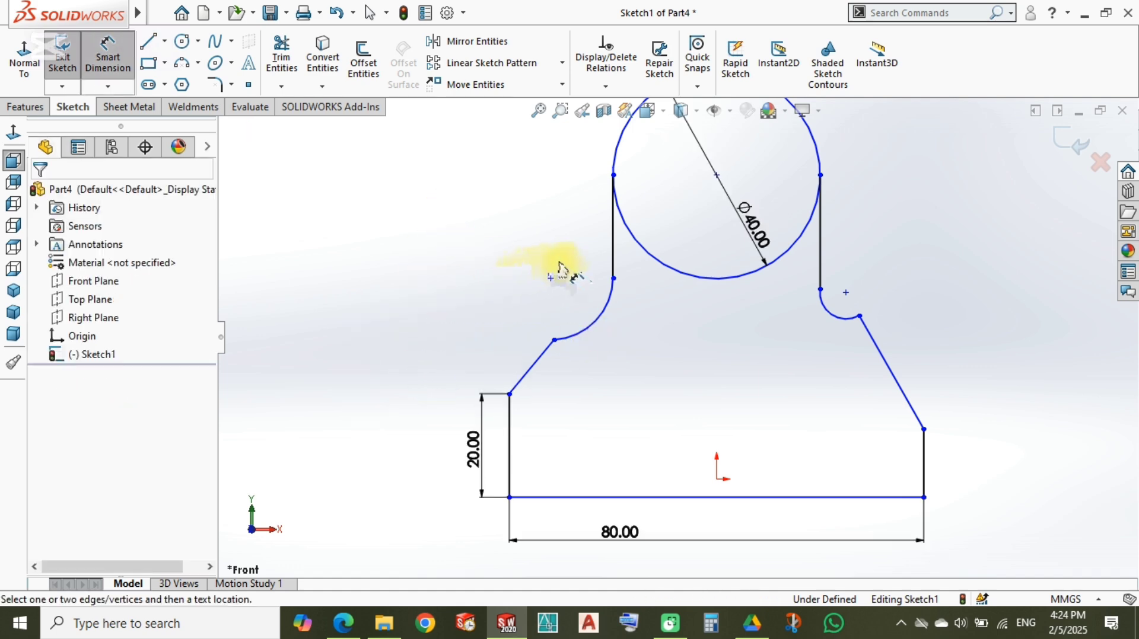
click(554, 341)
click(859, 316)
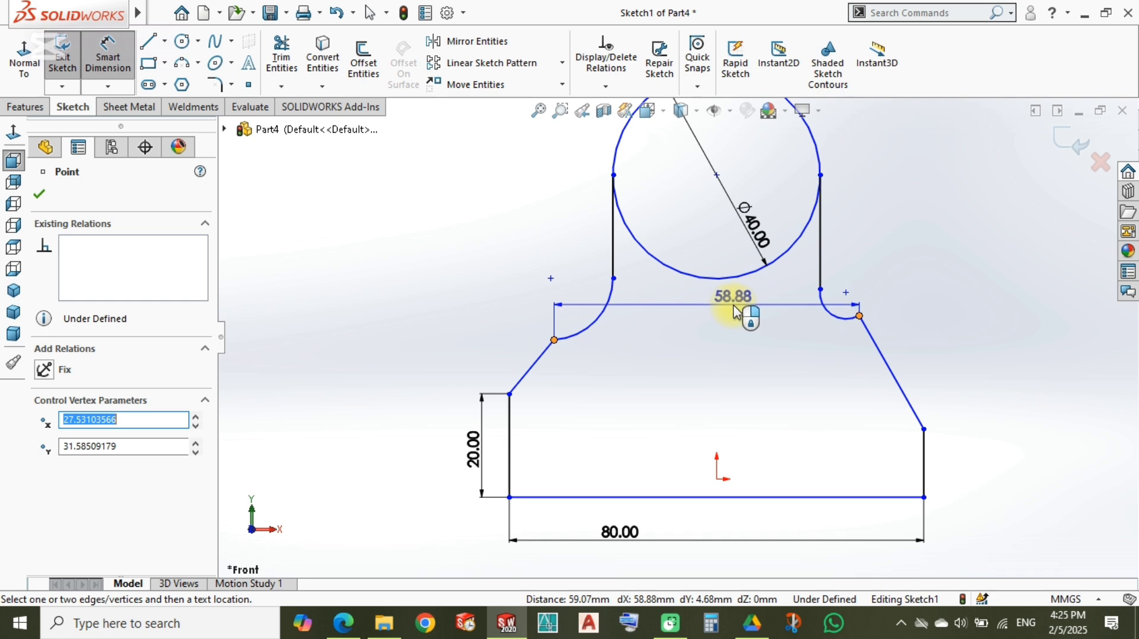
click(777, 314)
text(26)
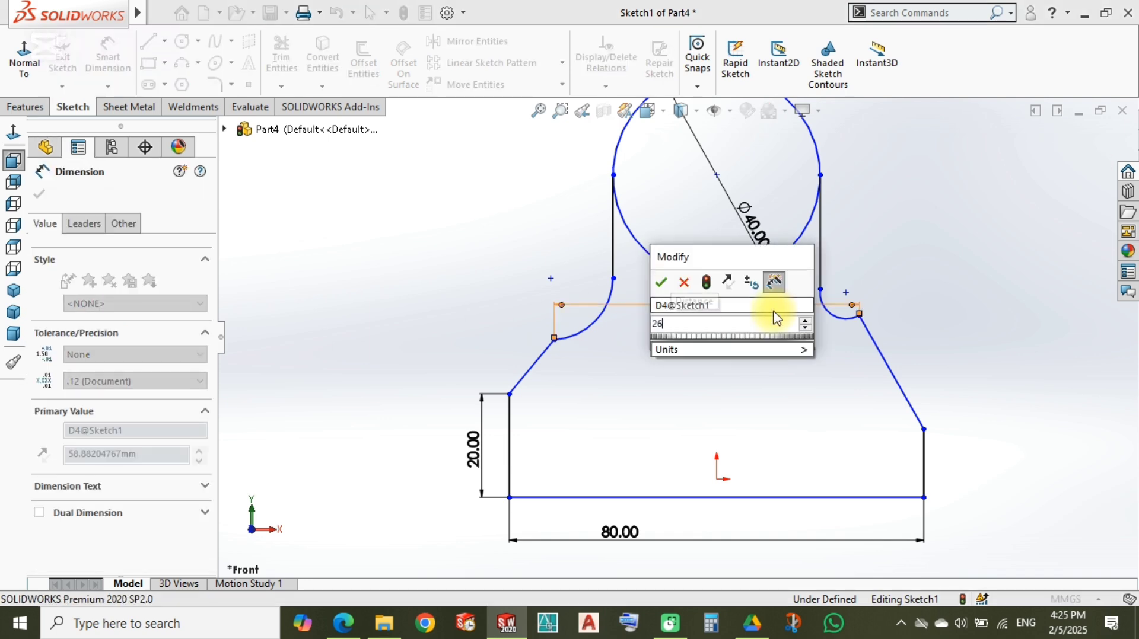
text(*2)
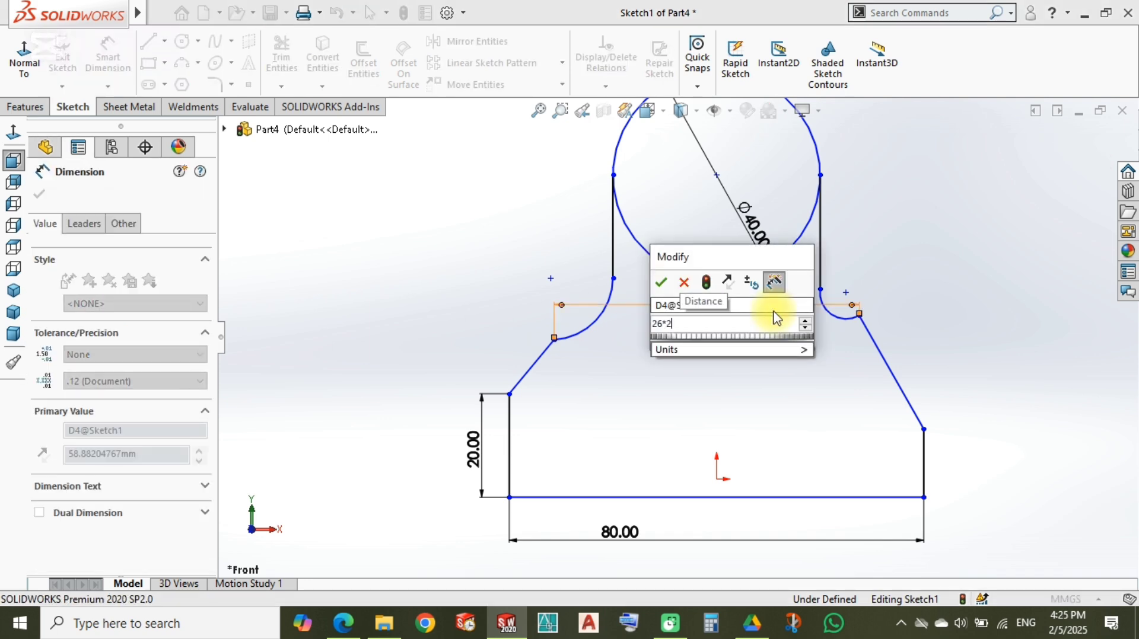
key(Return)
click(705, 350)
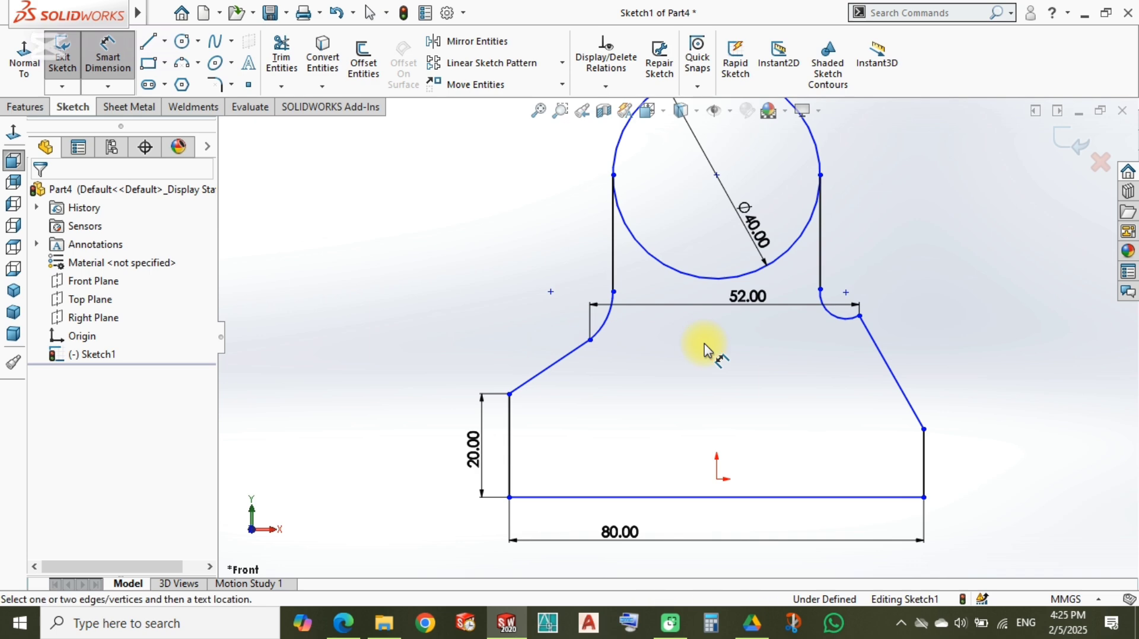
key(Escape)
Step: Add an equal relation between the left and right arcs of the profile
click(849, 326)
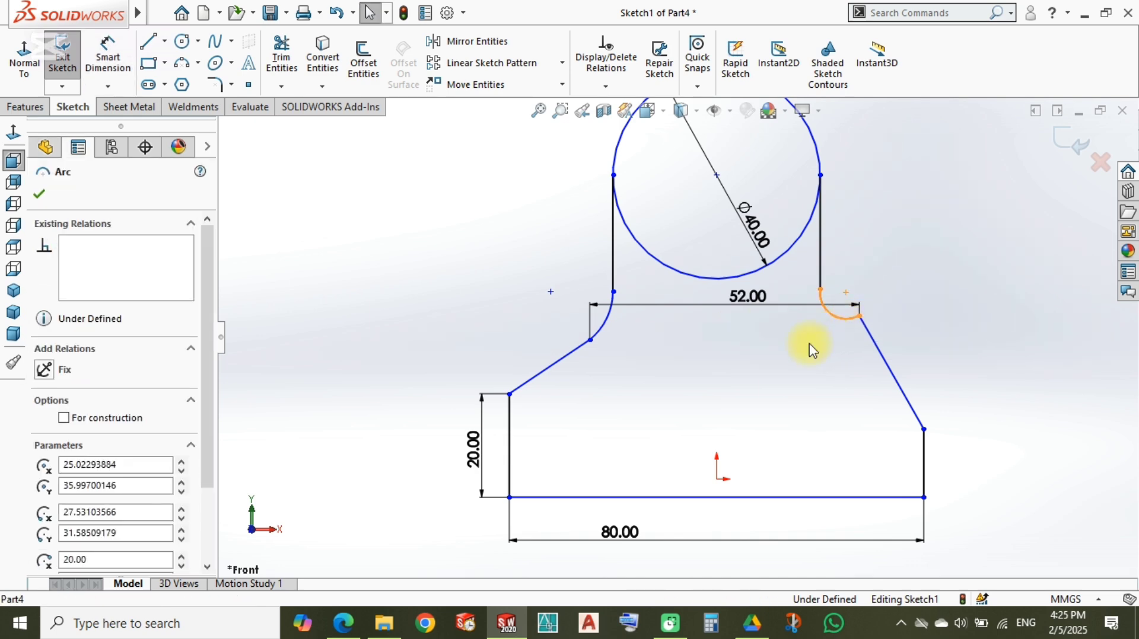
ctrl+click(606, 314)
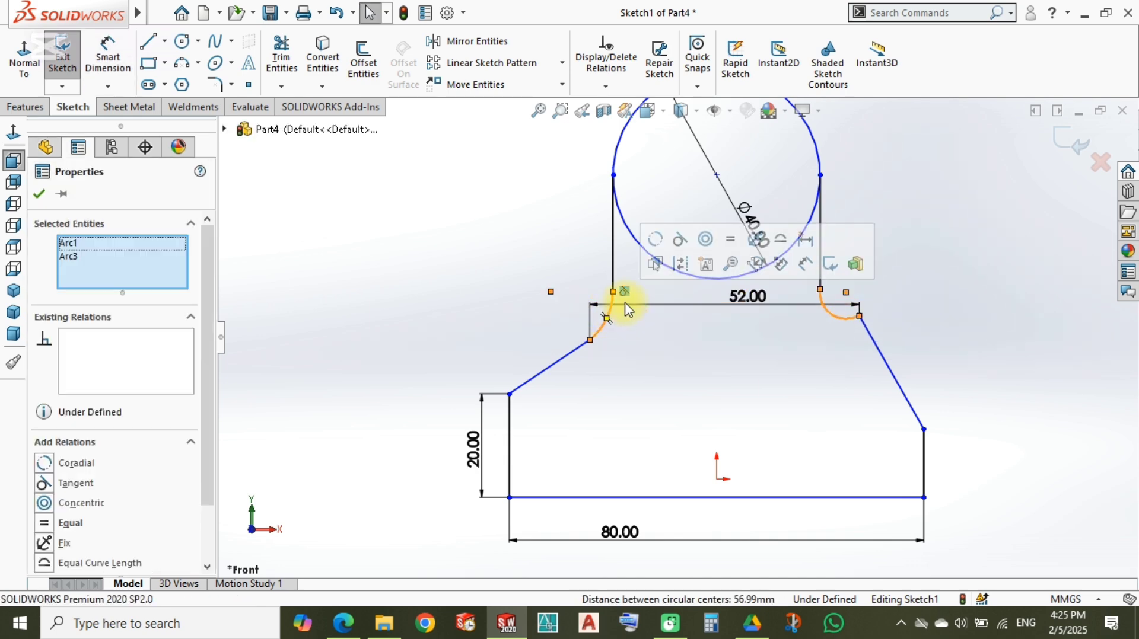
click(730, 240)
click(659, 363)
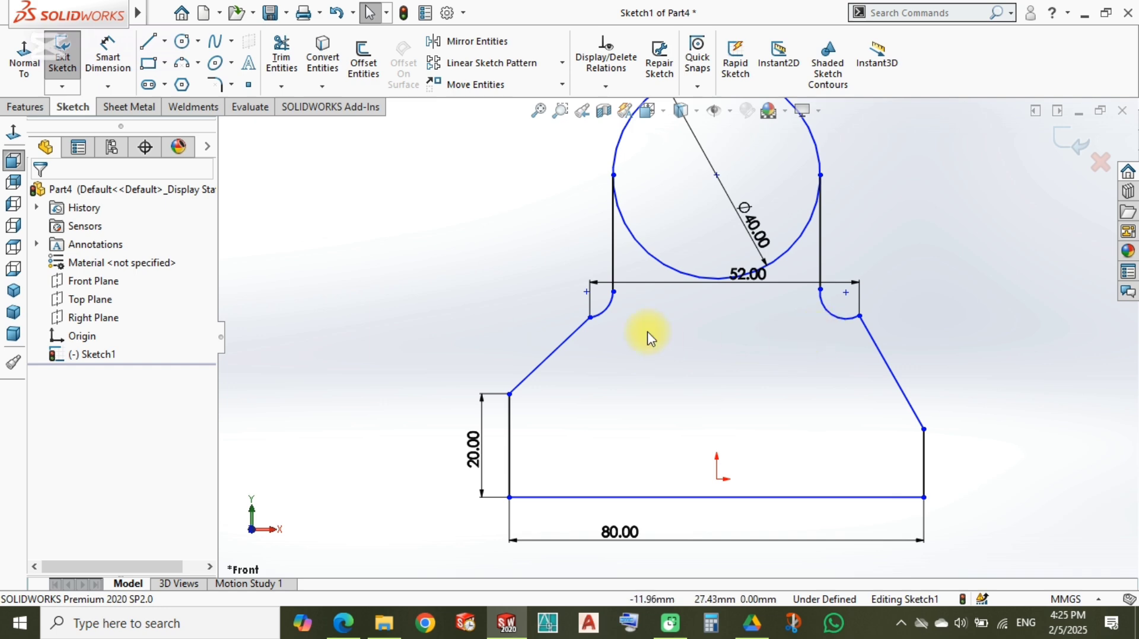
Step: Add a horizontal relation between the lower ends of the two vertical lines where they meet the arcs
scroll(824, 315, down, 2)
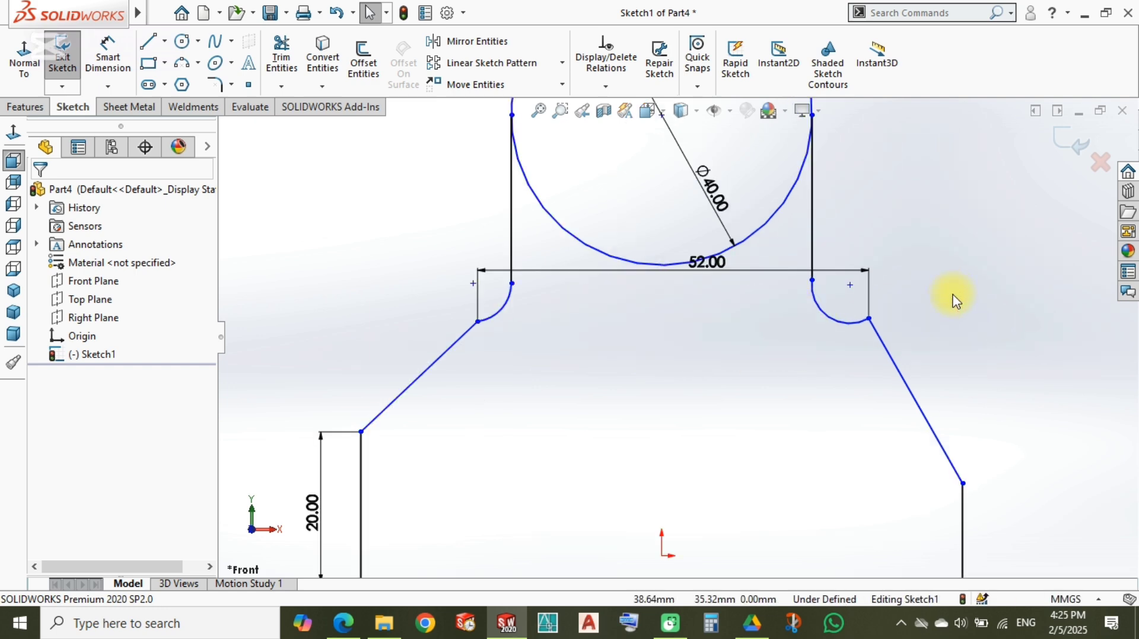
click(811, 281)
ctrl+click(511, 283)
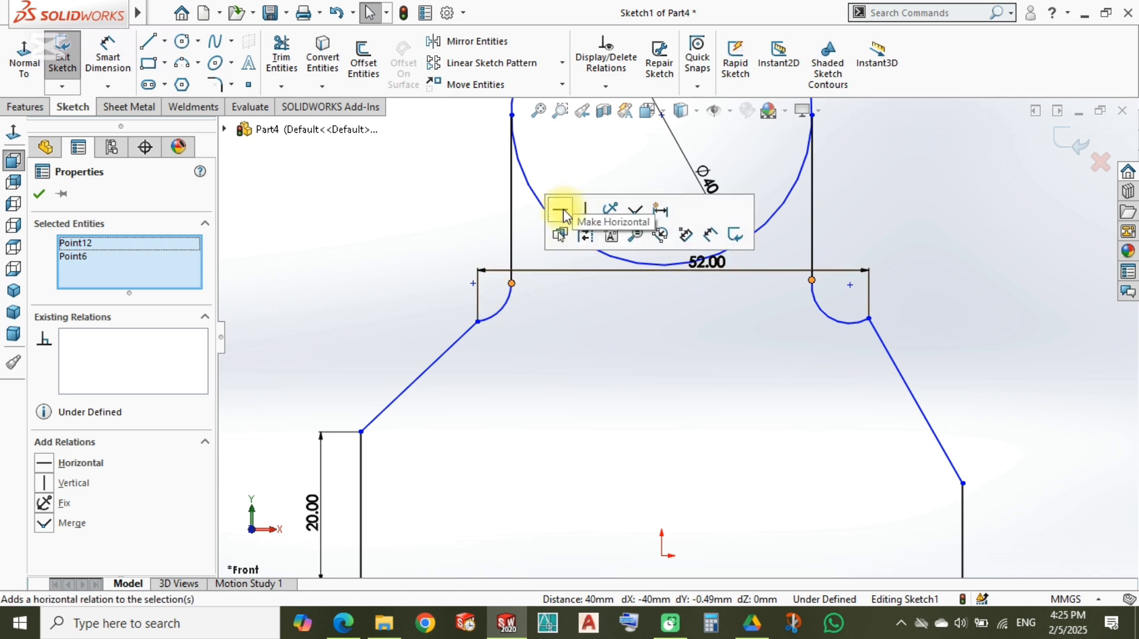
click(561, 212)
click(587, 395)
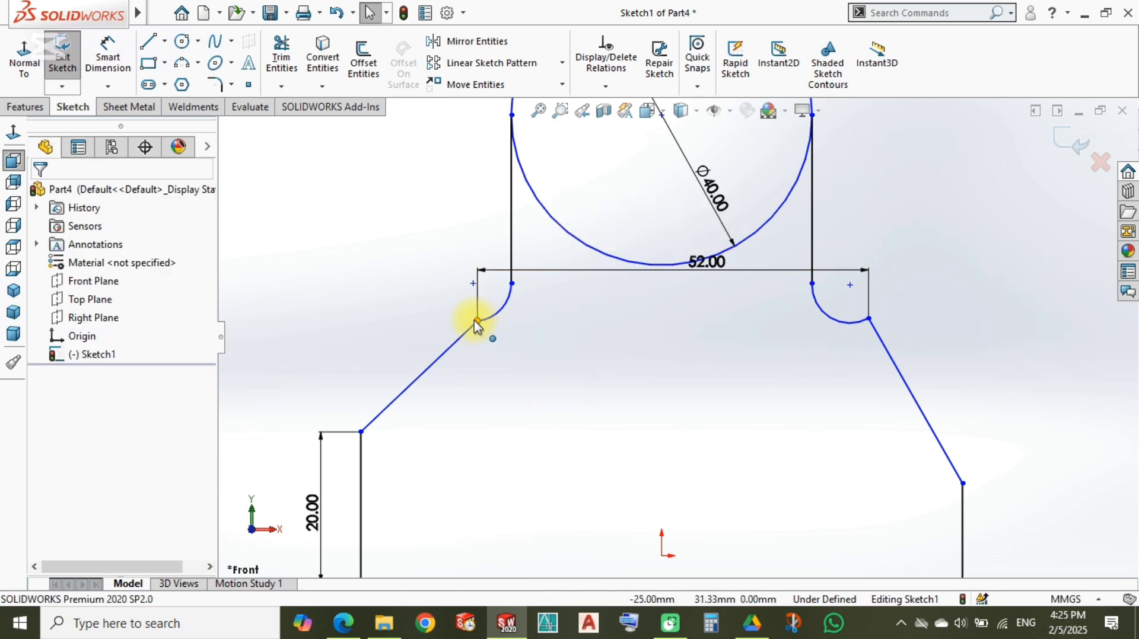
Step: Delete the two arcs that connect the vertical lines to the slanted lines
key(f)
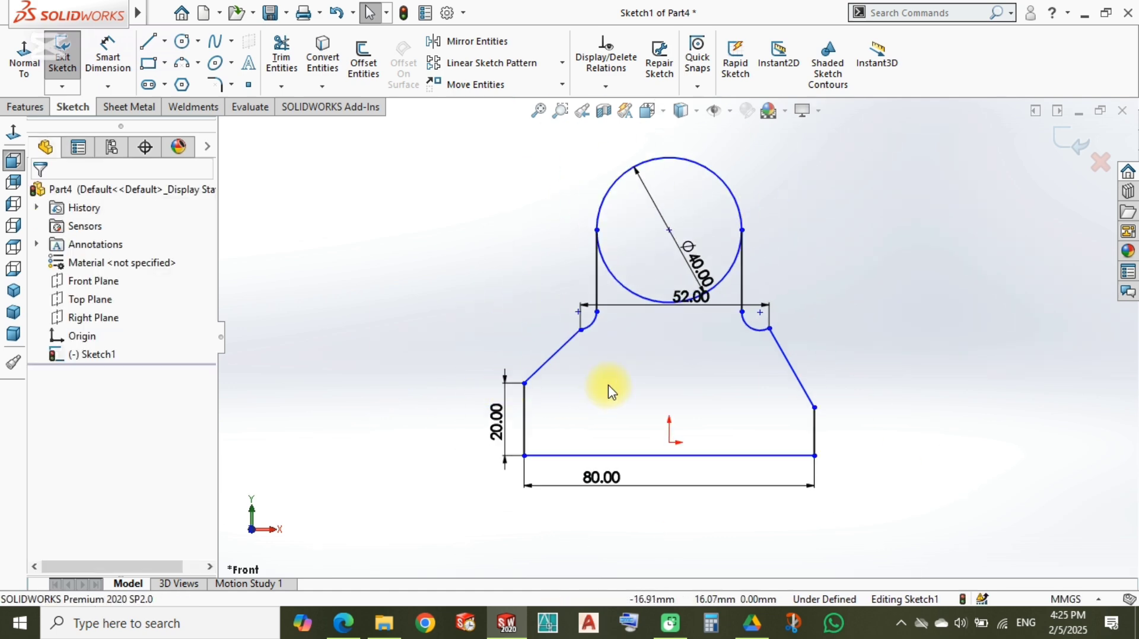
scroll(608, 363, down, 3)
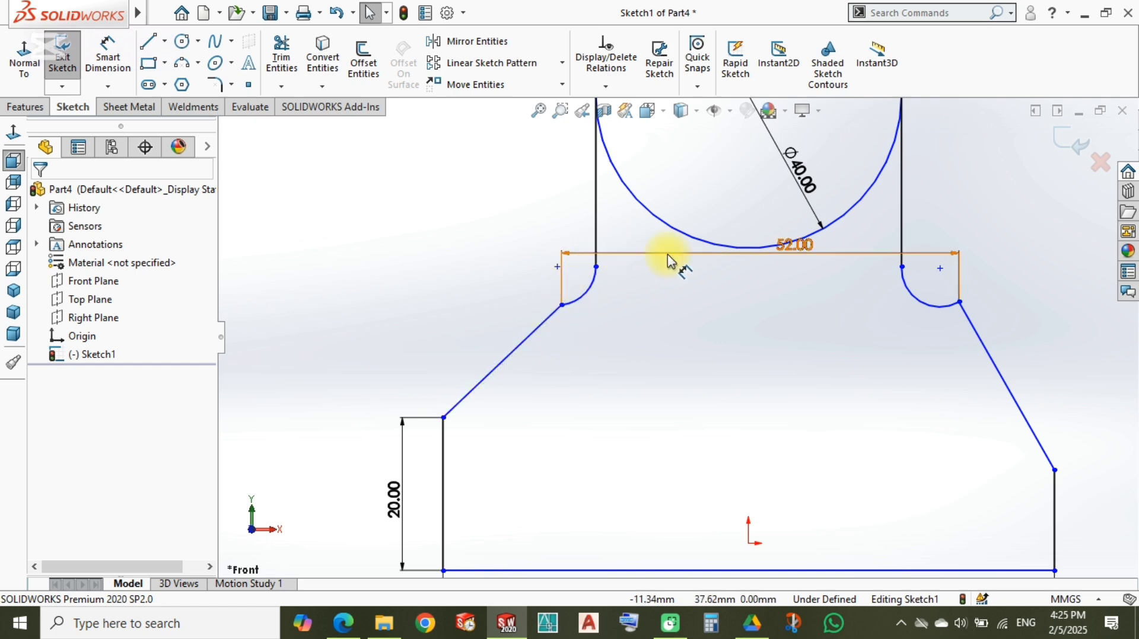
key(Escape)
key(Delete)
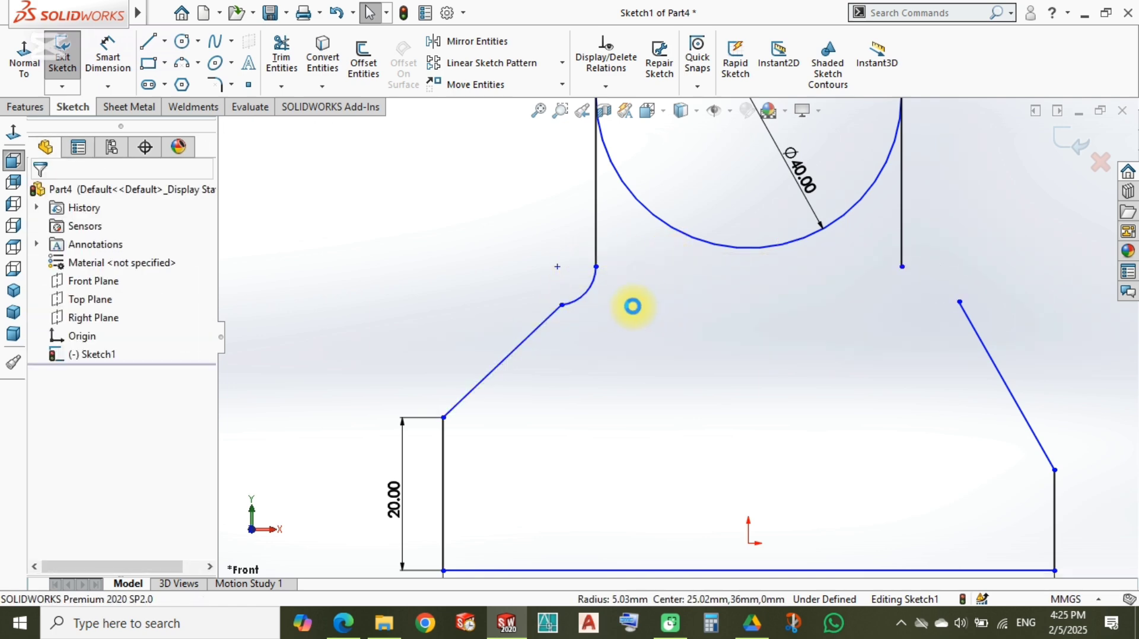
key(Delete)
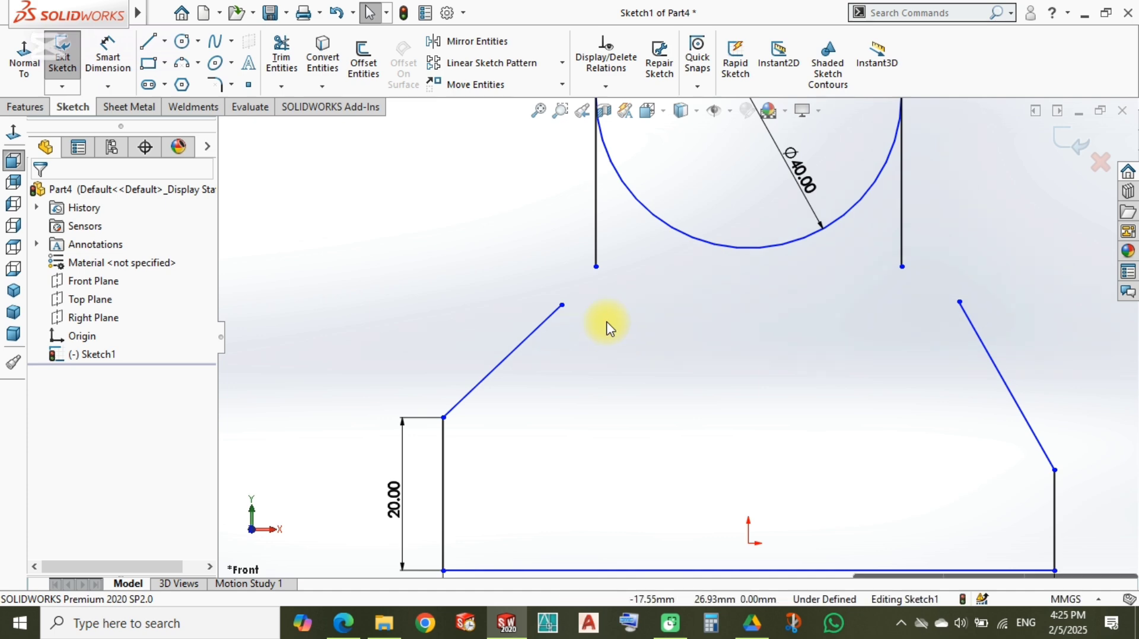
Step: Draw a short horizontal line inward from the upper end of each slanted line, ending directly below the adjacent vertical line
key(l)
click(562, 305)
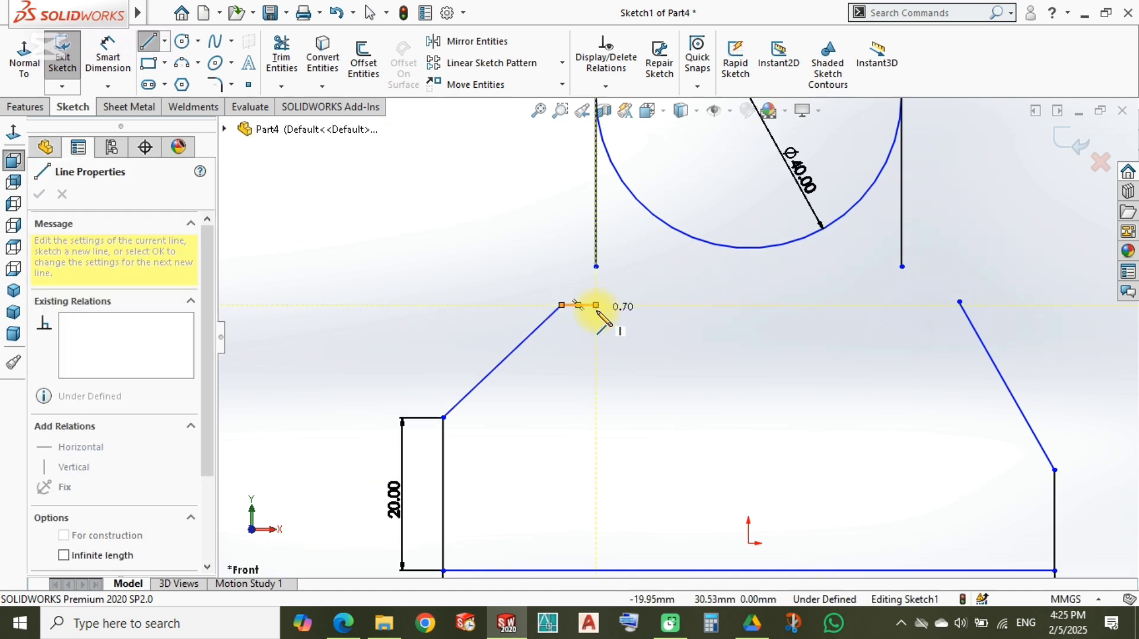
click(596, 305)
key(Escape)
key(l)
click(960, 303)
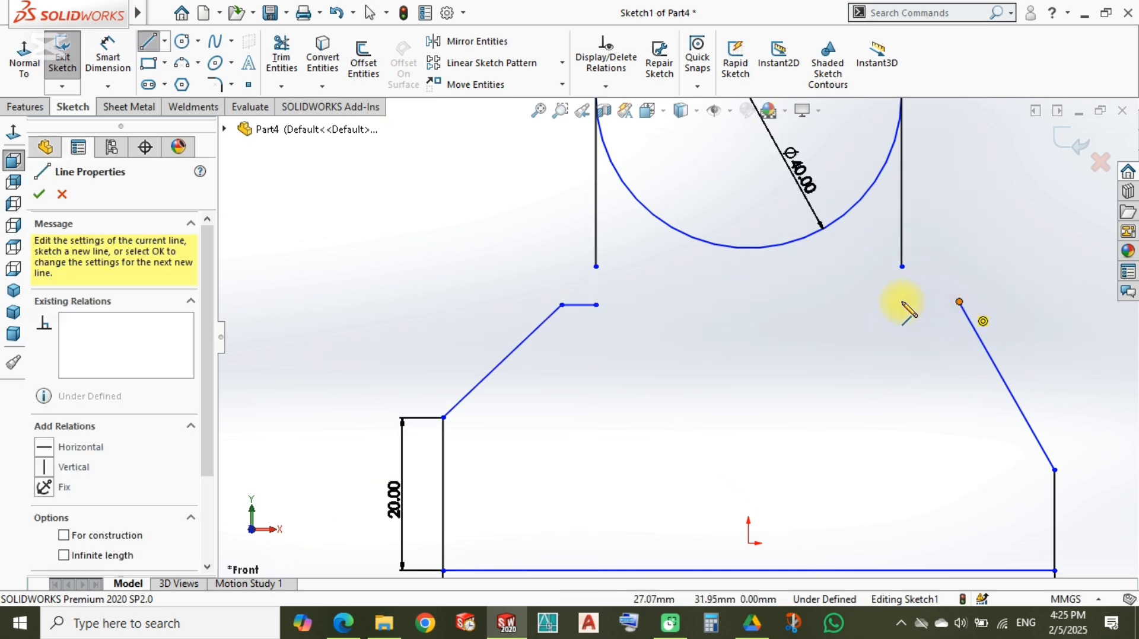
double_click(903, 302)
key(Escape)
Step: Try to merge the right horizontal line's inner end with the right vertical line's lower end
click(902, 303)
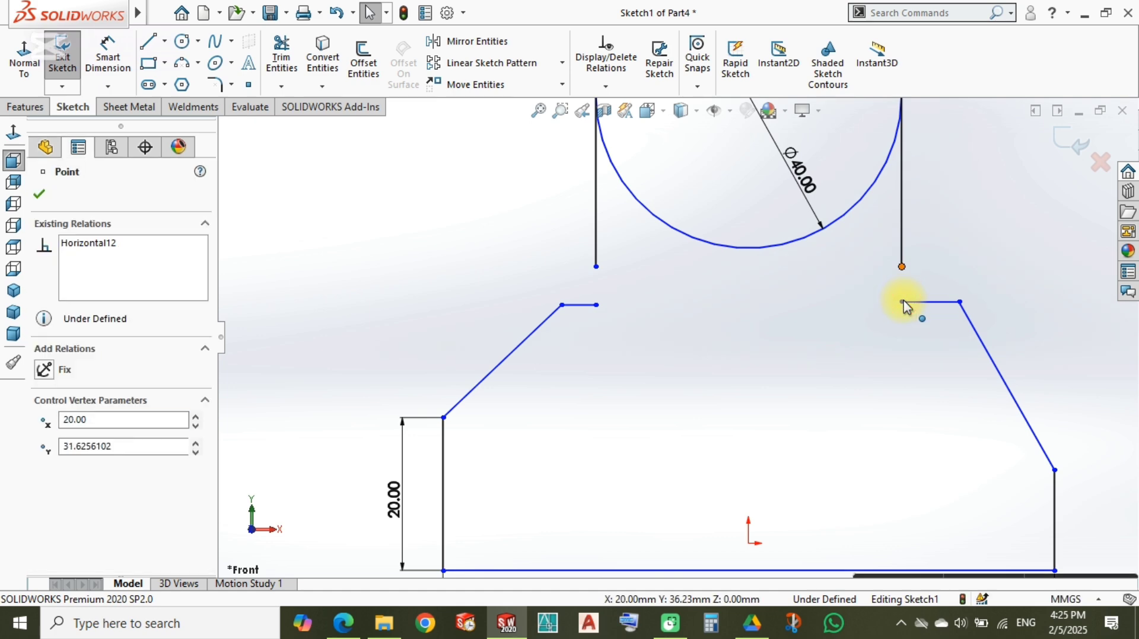
ctrl+click(902, 267)
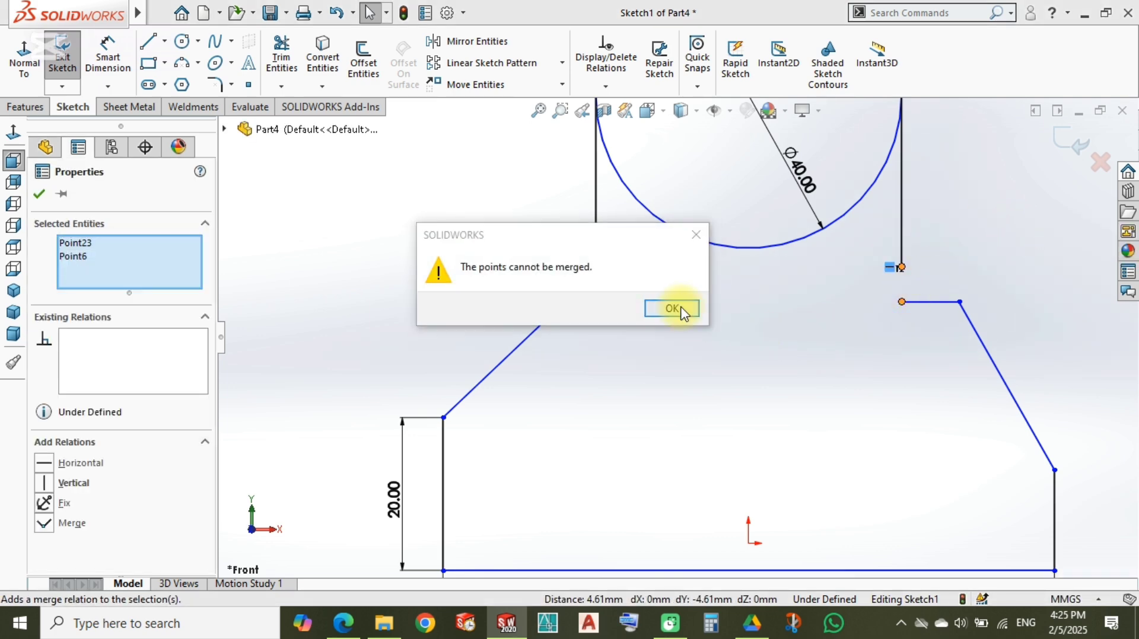
click(671, 308)
Step: Pull the right vertical line's lower end down and join it to the inner end of the right horizontal line
drag(901, 268, 844, 339)
scroll(894, 307, down, 4)
click(842, 324)
click(866, 355)
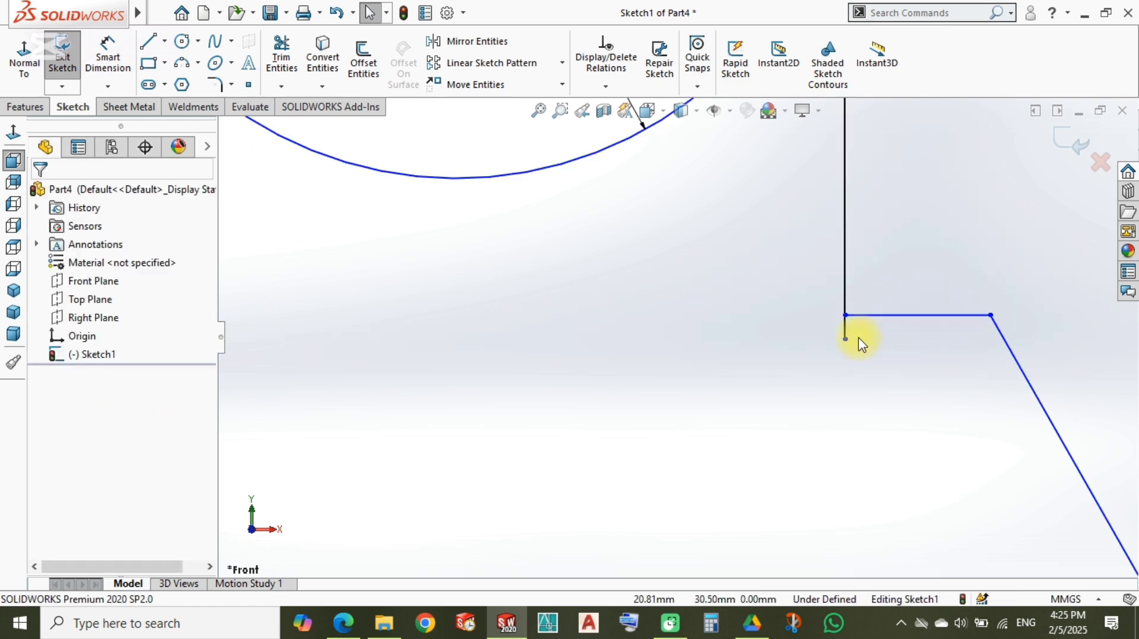
click(844, 316)
click(788, 351)
scroll(789, 350, up, 4)
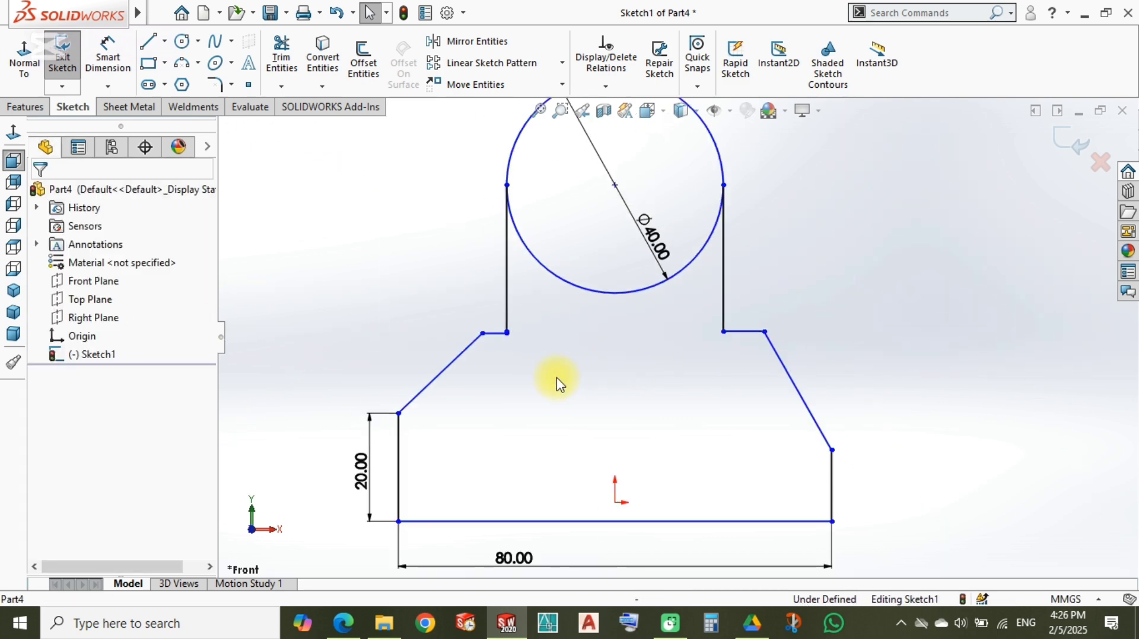
Step: Join the left horizontal line's inner end to the lower end of the left vertical line
scroll(554, 382, down, 4)
scroll(550, 331, down, 4)
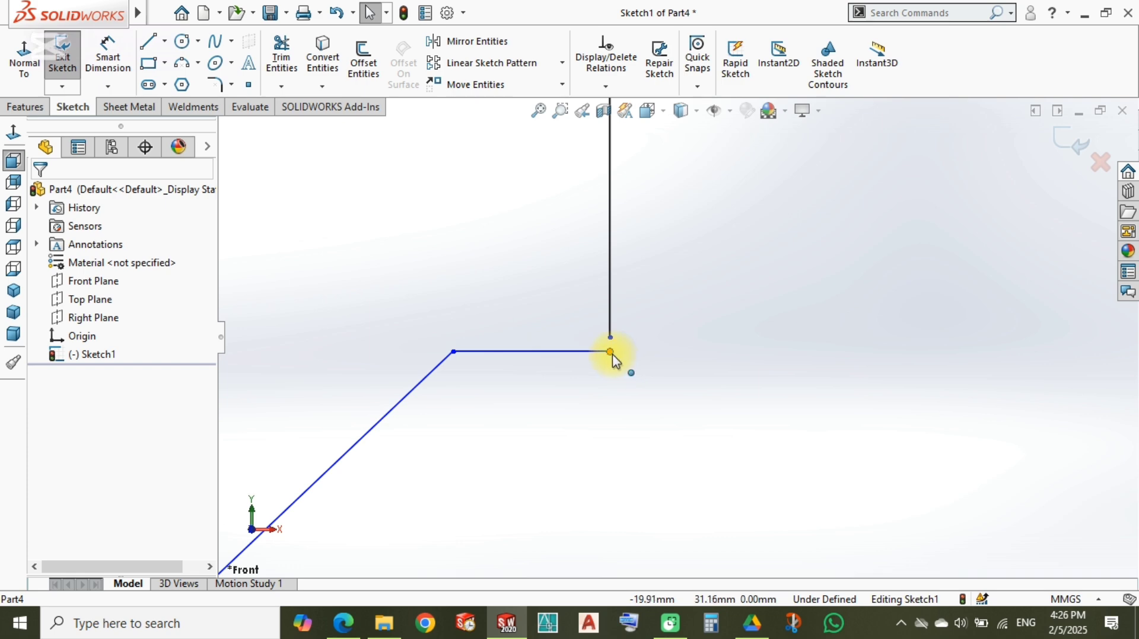
mouse_move(612, 354)
mouse_down()
mouse_move(632, 309)
mouse_move(609, 338)
mouse_up()
scroll(623, 392, up, 4)
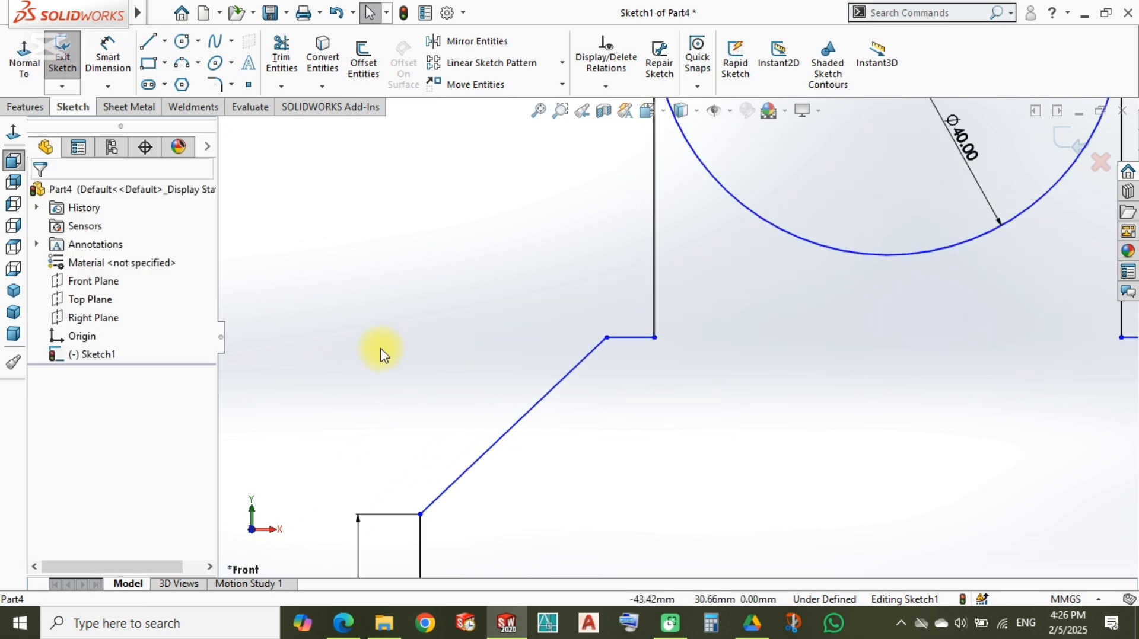
Step: Dimension the horizontal distance between the outer ends of the two short horizontal lines as 26*2 mm
right_drag(381, 352, 399, 240)
click(607, 337)
scroll(678, 337, up, 3)
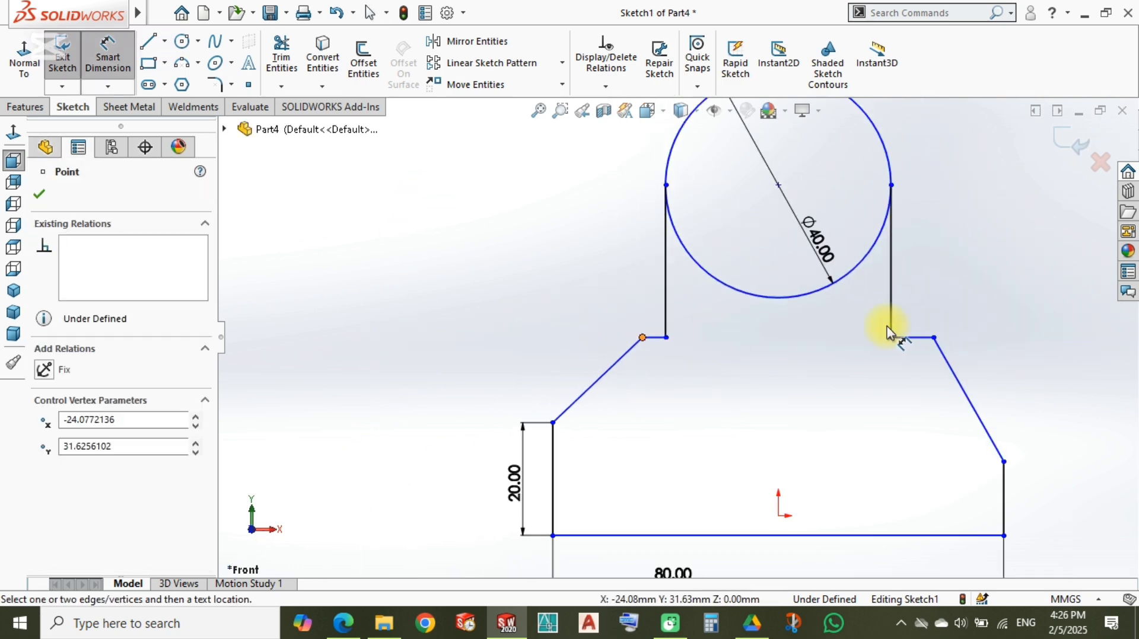
click(937, 337)
click(837, 332)
text(26)
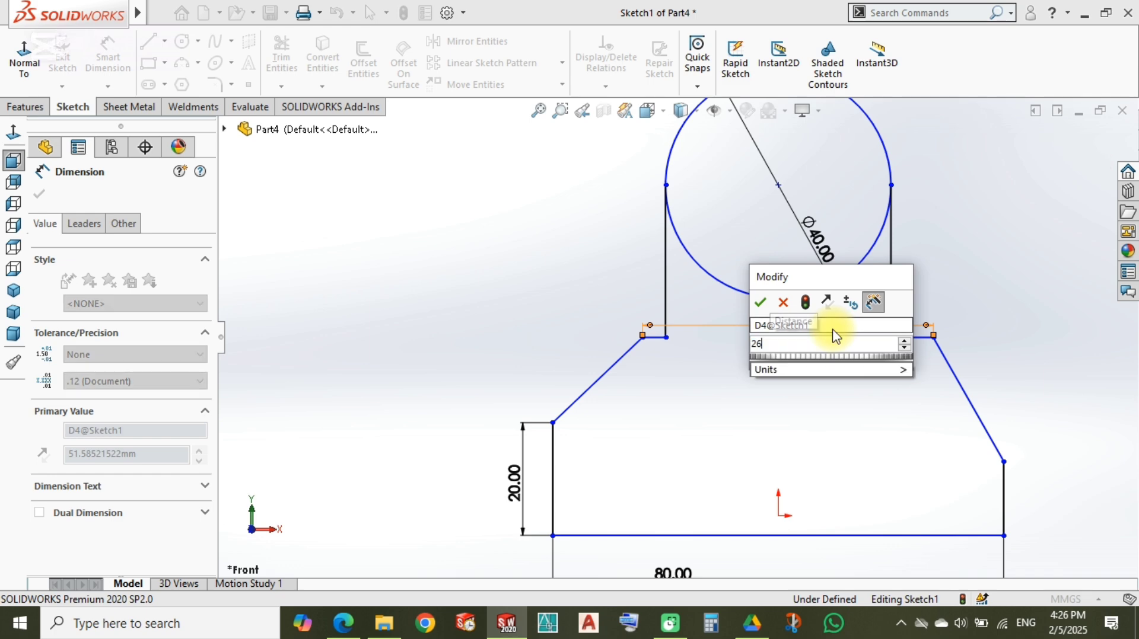
text(*2)
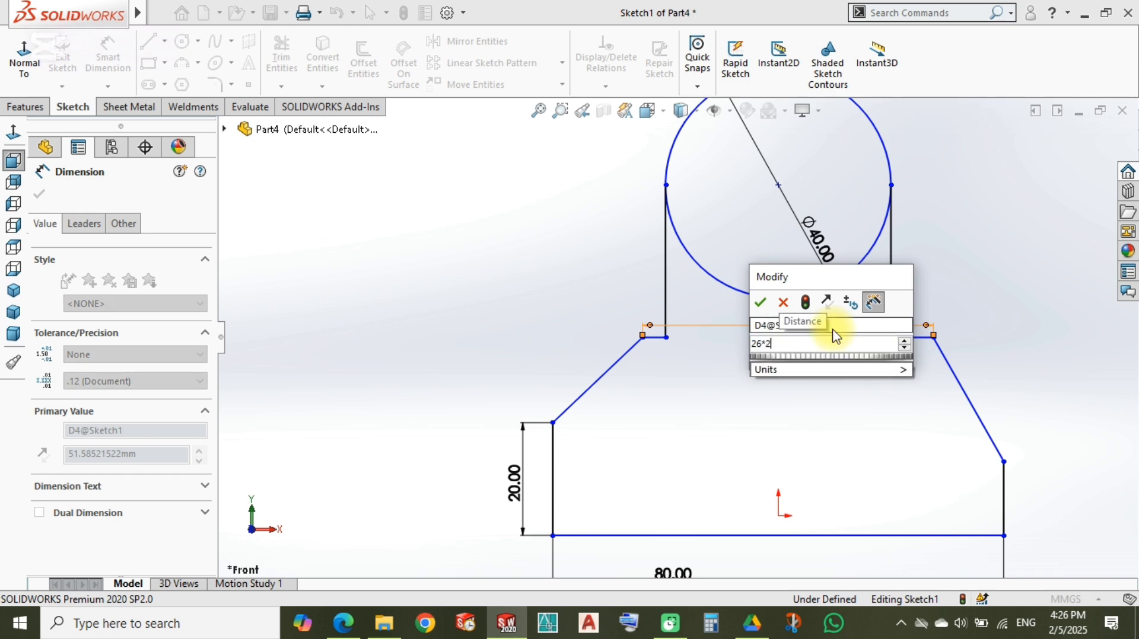
key(Return)
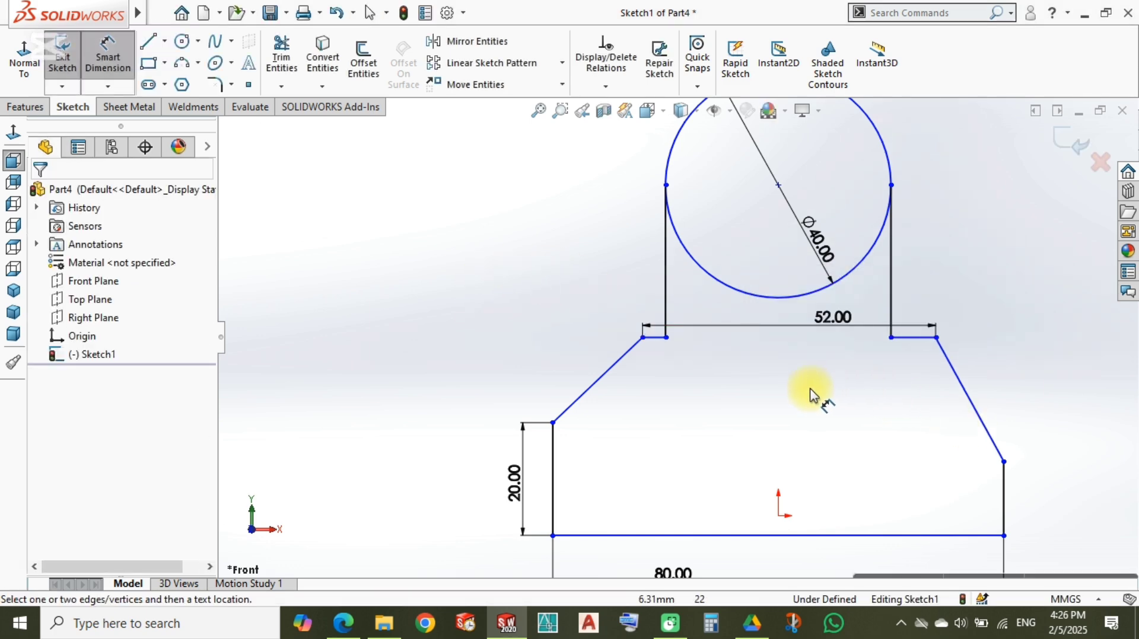
key(Escape)
Step: Add an equal relation between the two short horizontal lines
click(914, 338)
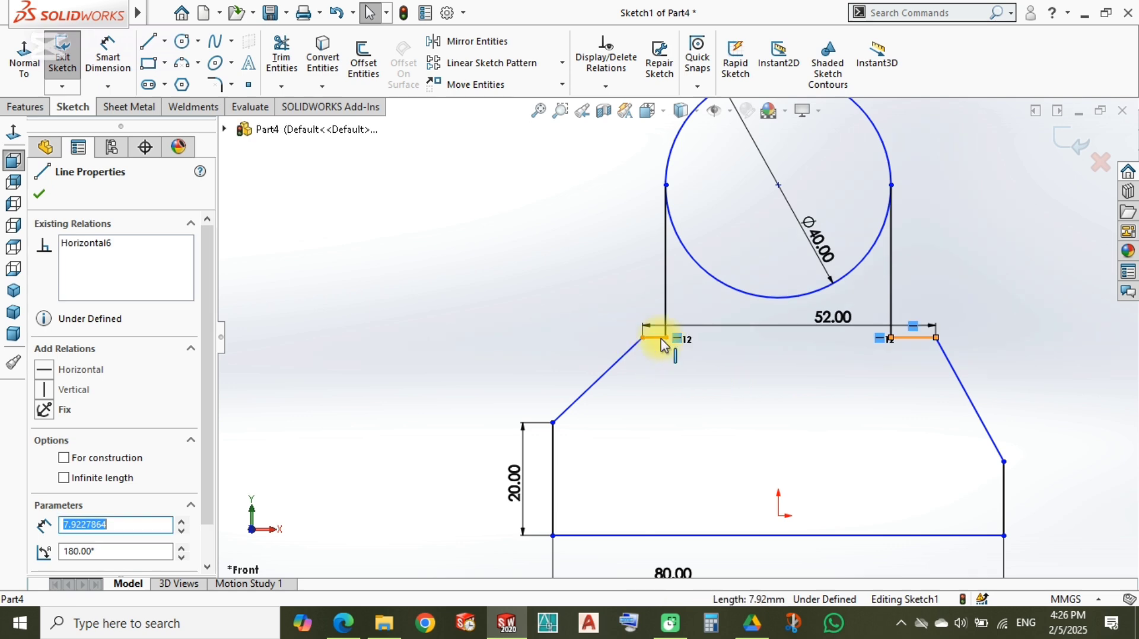
ctrl+click(653, 340)
click(819, 261)
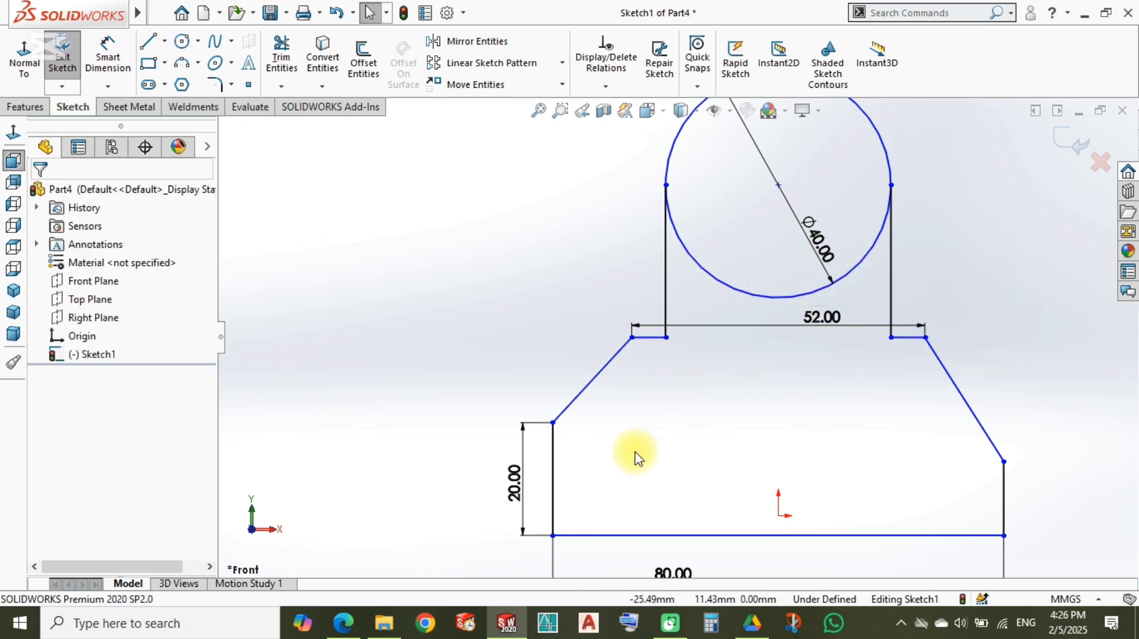
Step: Dimension the height of the left short horizontal line above the base line to 60 mm
right_drag(636, 458, 639, 359)
click(651, 338)
click(642, 535)
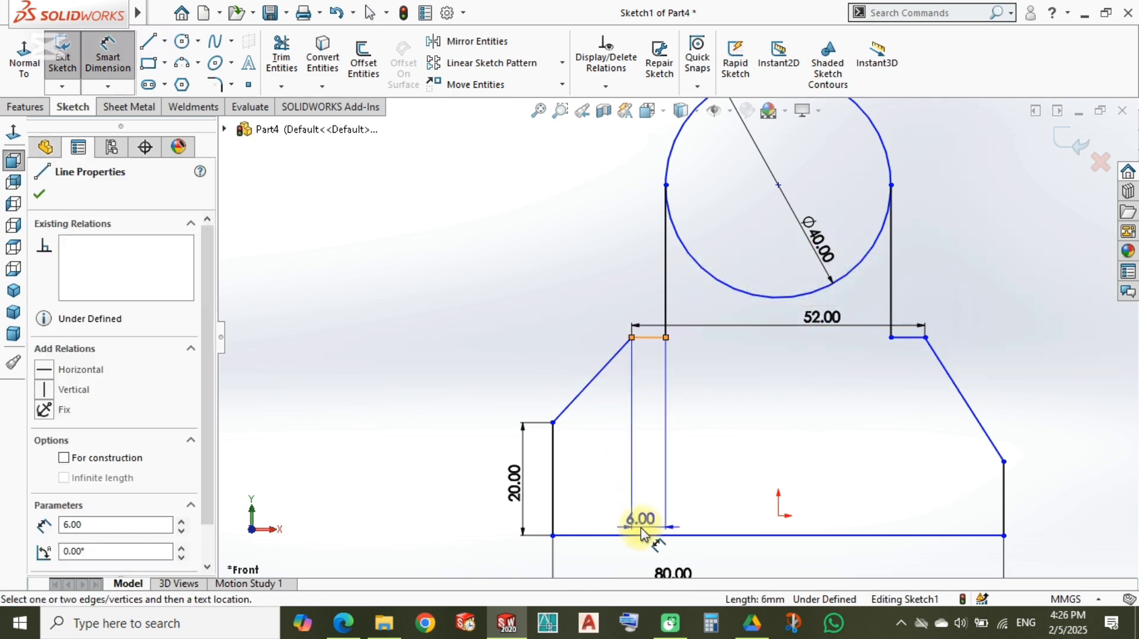
click(437, 453)
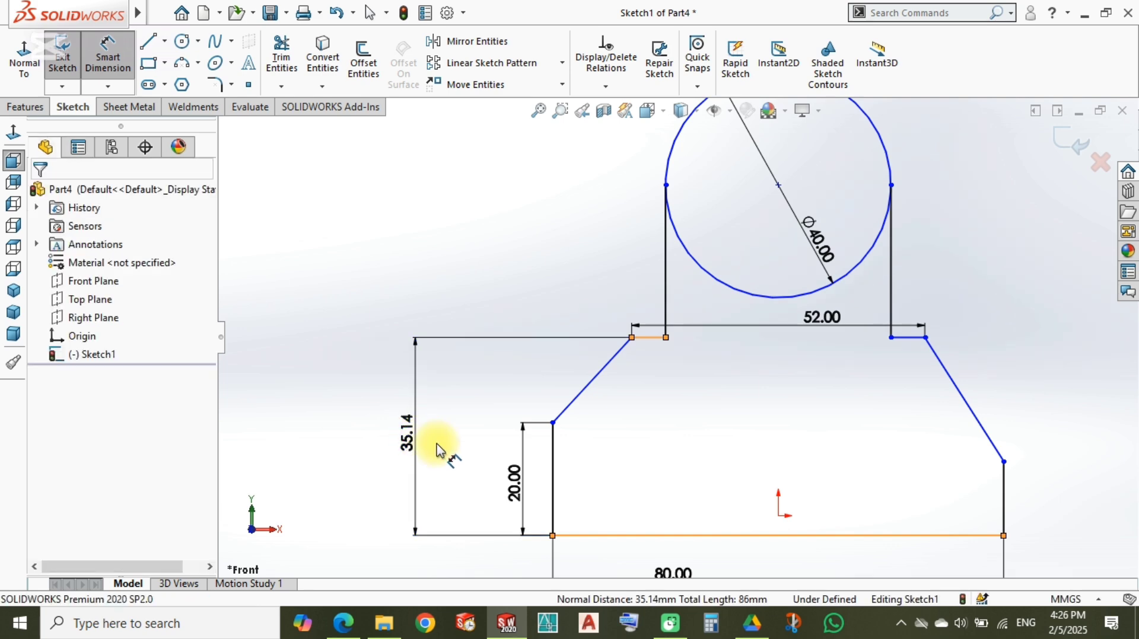
text(60)
key(Return)
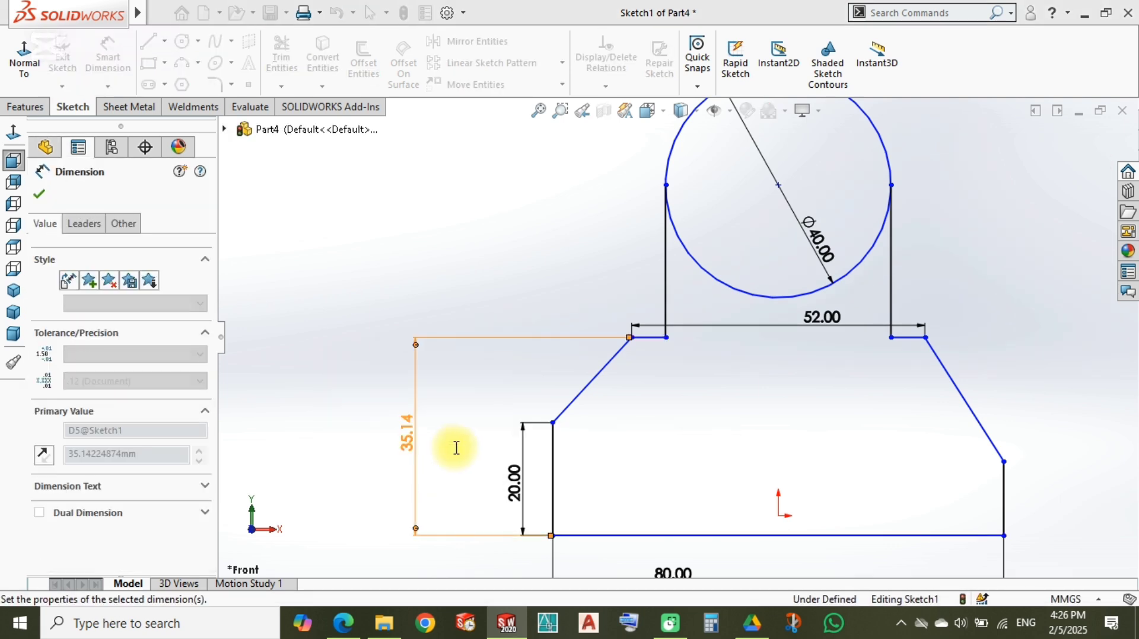
click(521, 296)
Step: Move the circle's centre upward so the circle sits well above the short horizontal lines
scroll(671, 285, up, 6)
scroll(721, 255, down, 6)
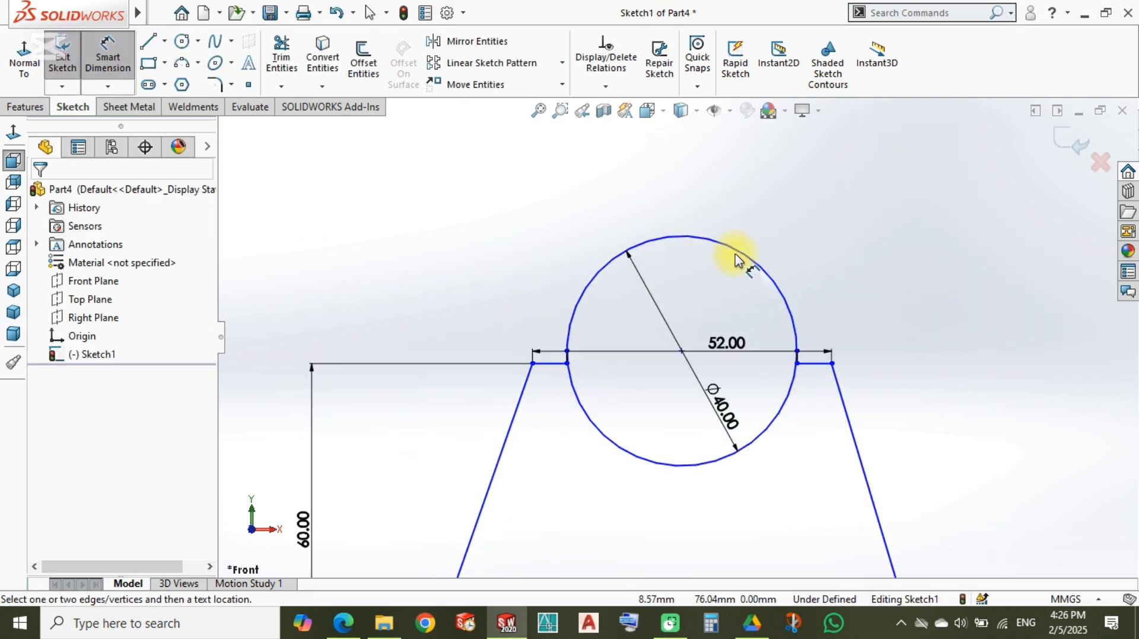
key(Escape)
drag(682, 355, 681, 208)
Step: Dimension the vertical distance from the circle's centre to the base line to 85 mm
right_drag(498, 310, 515, 175)
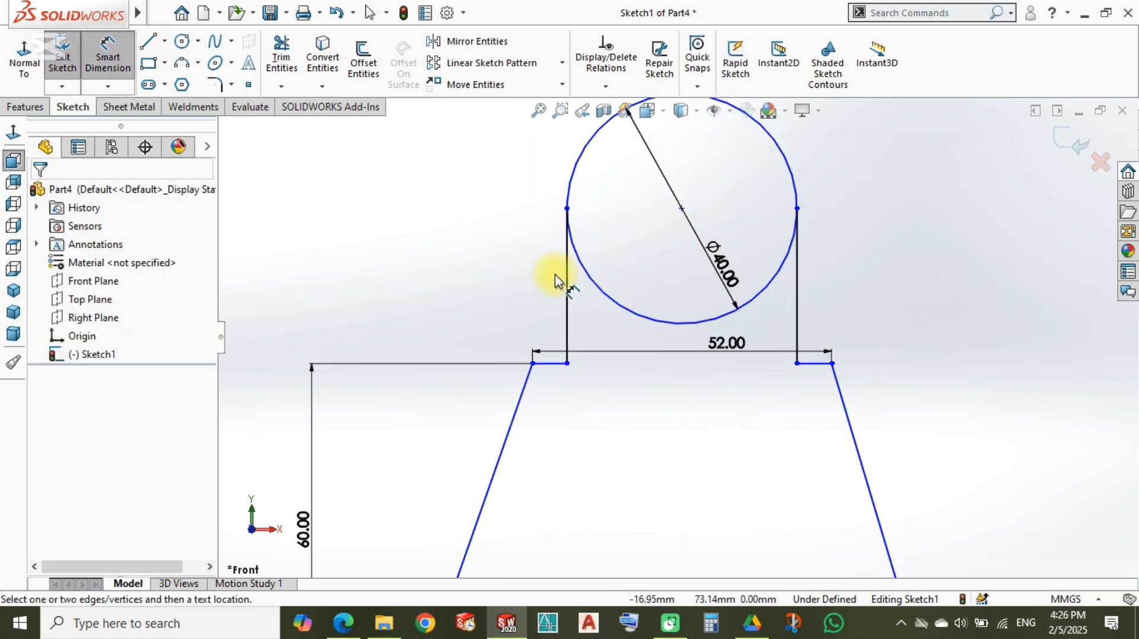
click(682, 209)
scroll(682, 237, up, 4)
click(706, 516)
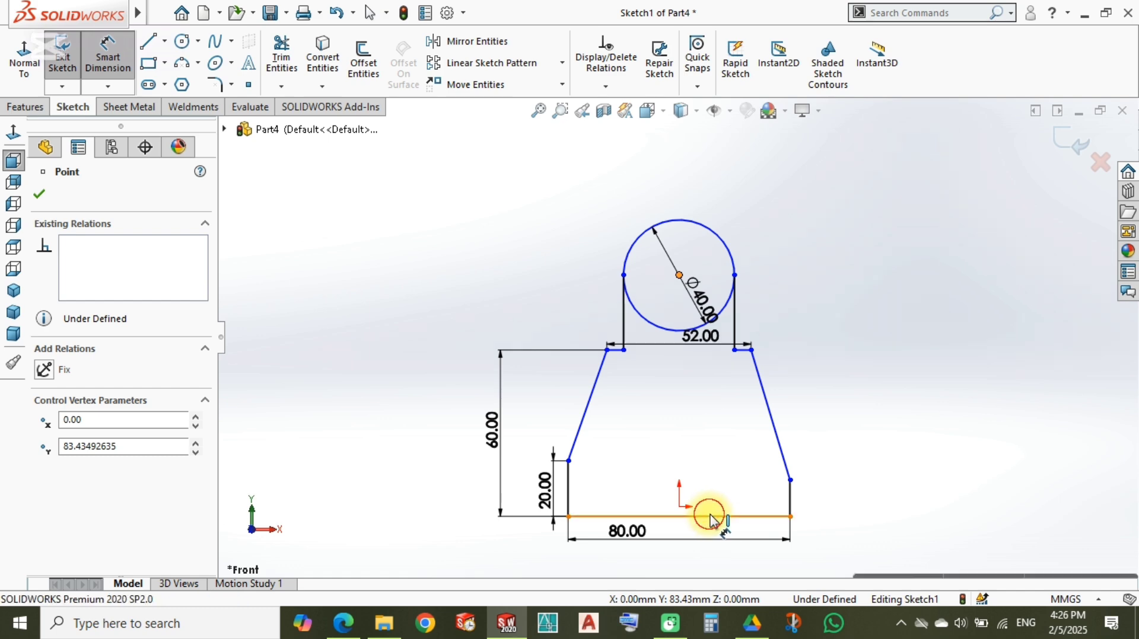
click(460, 471)
text(85)
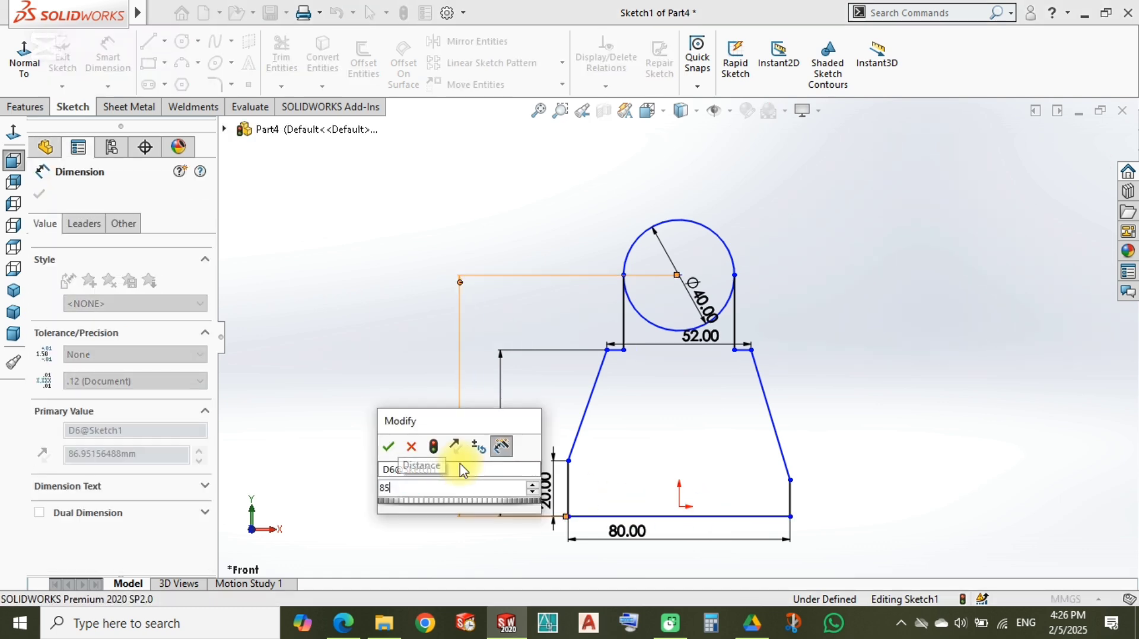
key(Return)
key(Escape)
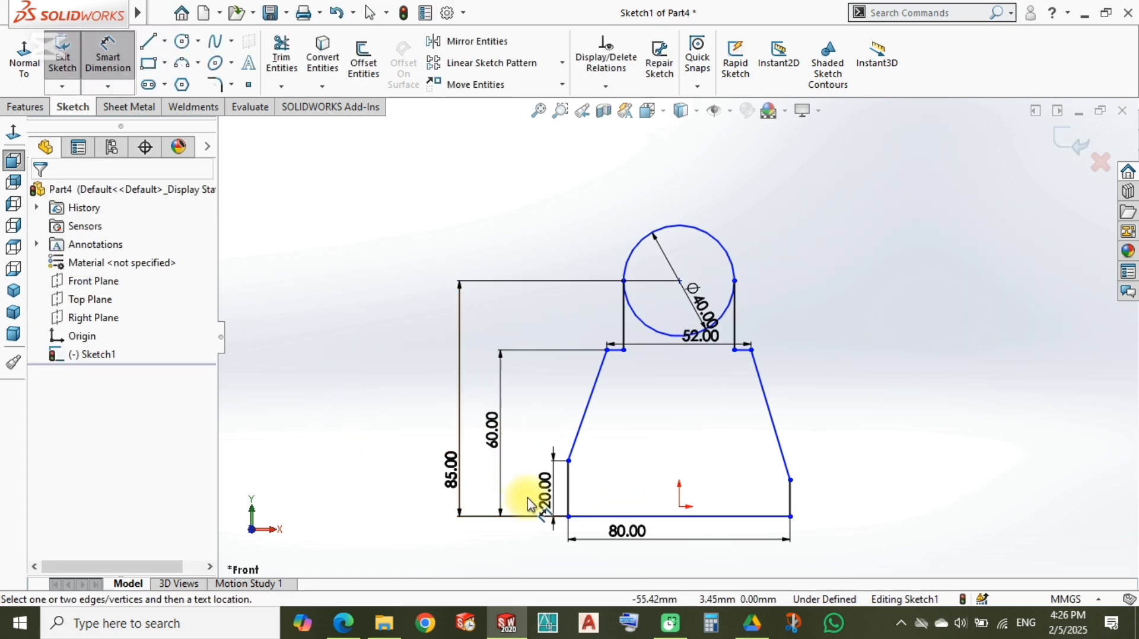
Step: Make the base line's midpoint coincident with the origin
scroll(678, 495, down, 5)
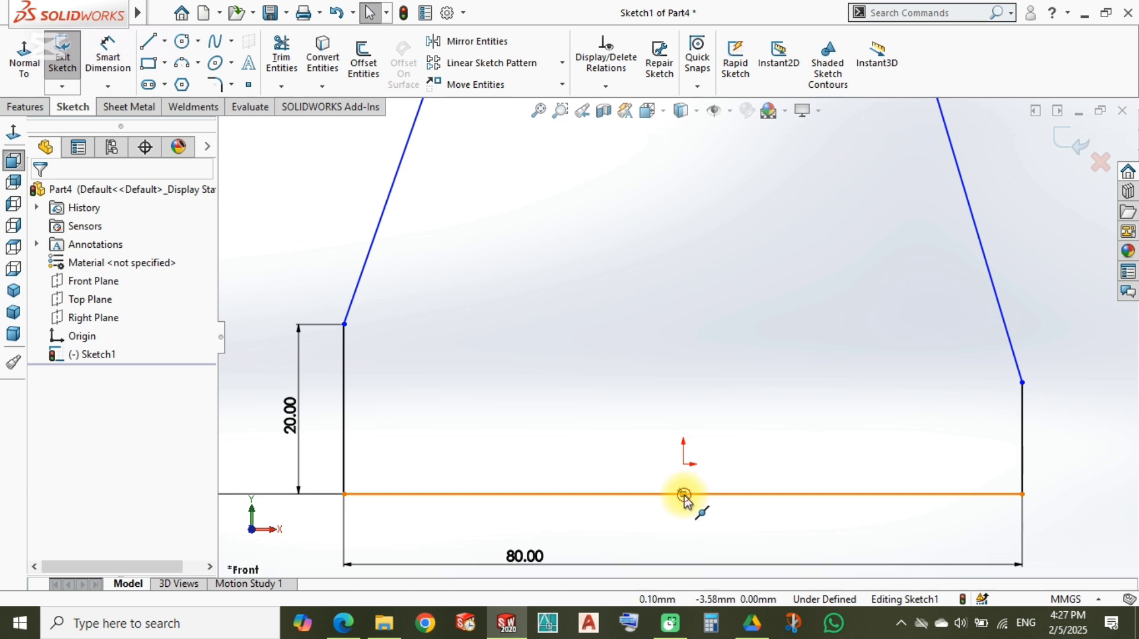
click(684, 496)
ctrl+click(684, 465)
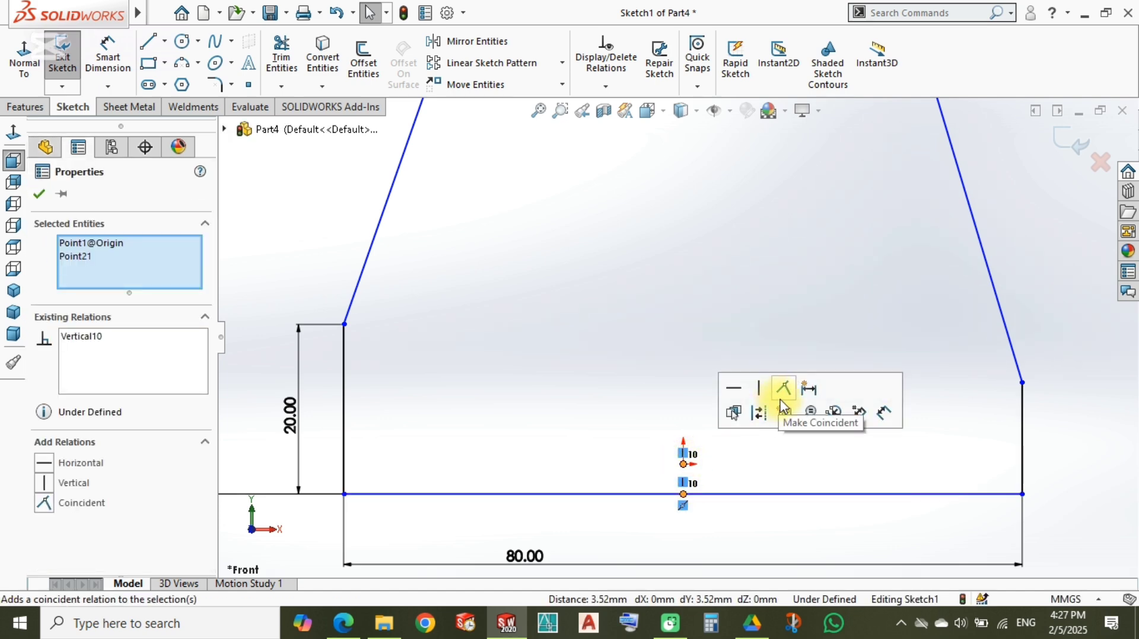
click(780, 389)
click(599, 568)
scroll(589, 427, up, 5)
scroll(656, 287, down, 4)
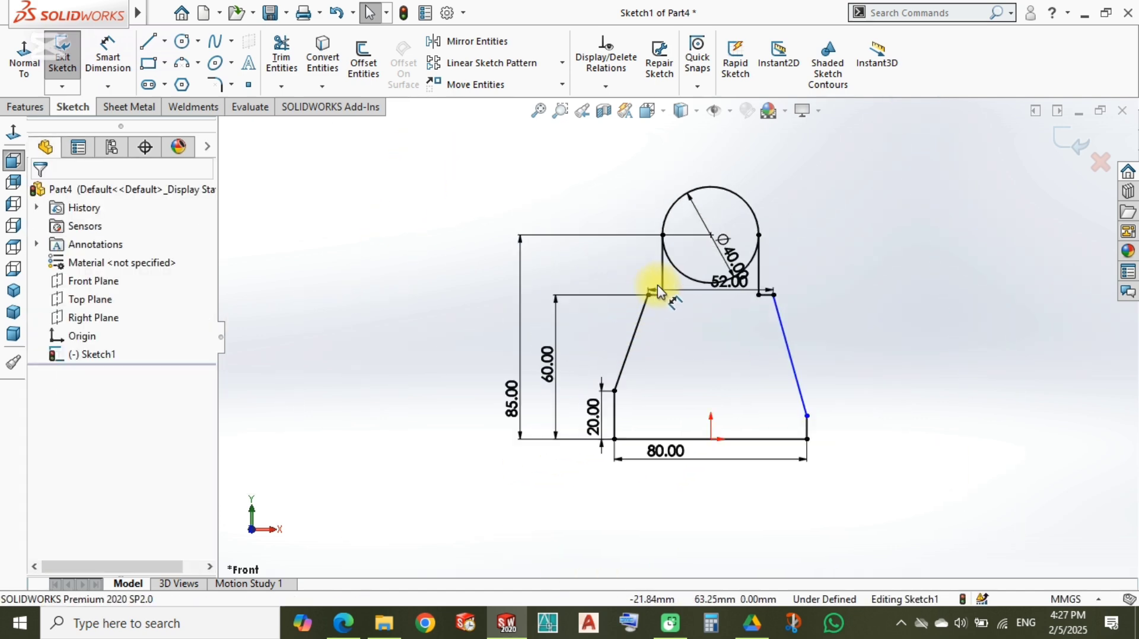
Step: Reposition the 80 mm width dimension farther below the base line
drag(677, 497, 721, 514)
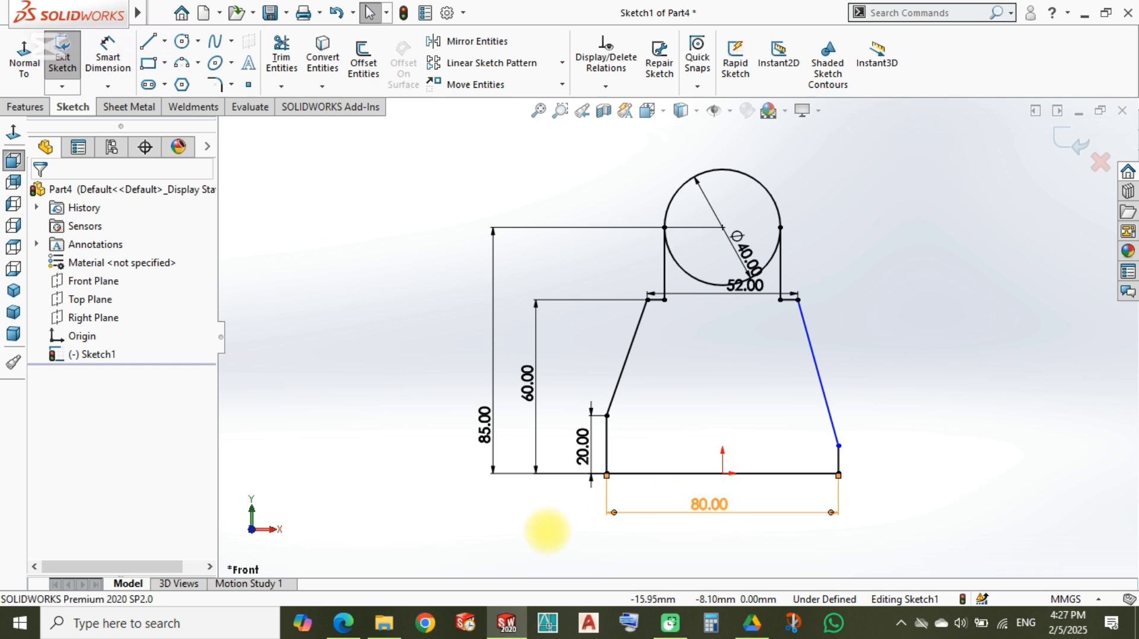
click(816, 249)
scroll(750, 275, down, 3)
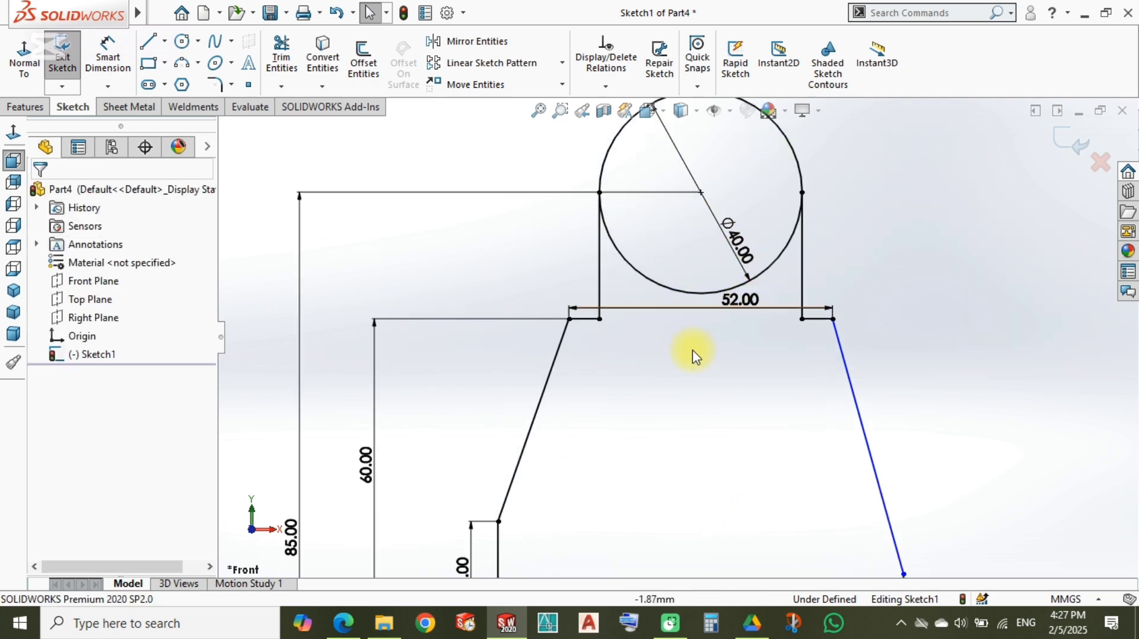
scroll(688, 346, up, 3)
Step: Sketch a horizontal line about 70 mm long joining the two slanted sides of the profile
key(l)
scroll(617, 415, down, 5)
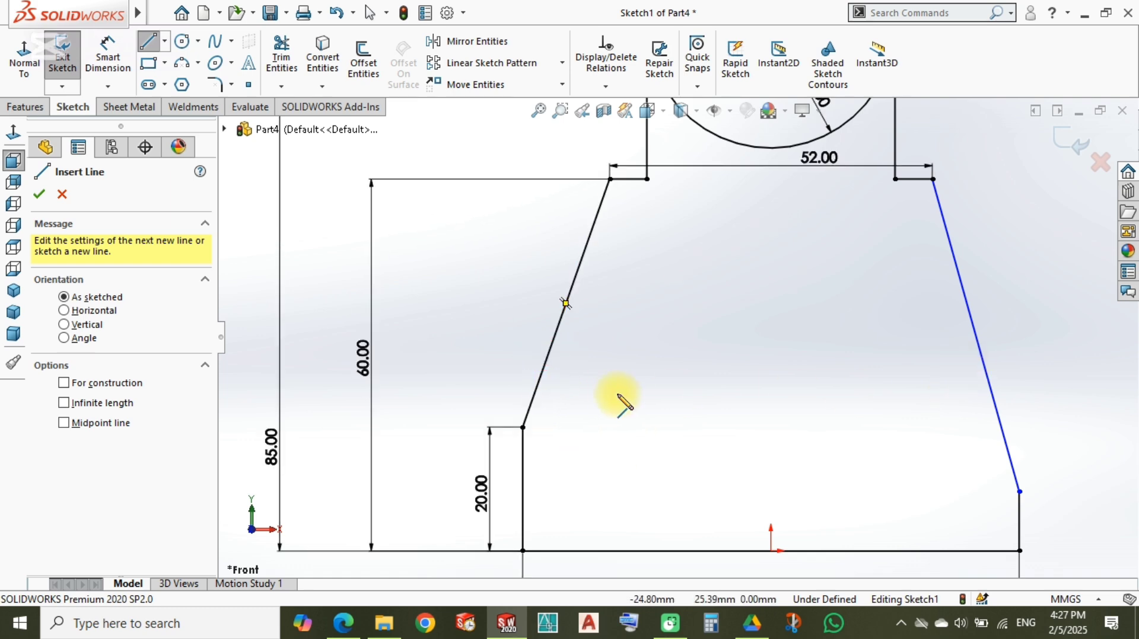
click(548, 357)
click(982, 359)
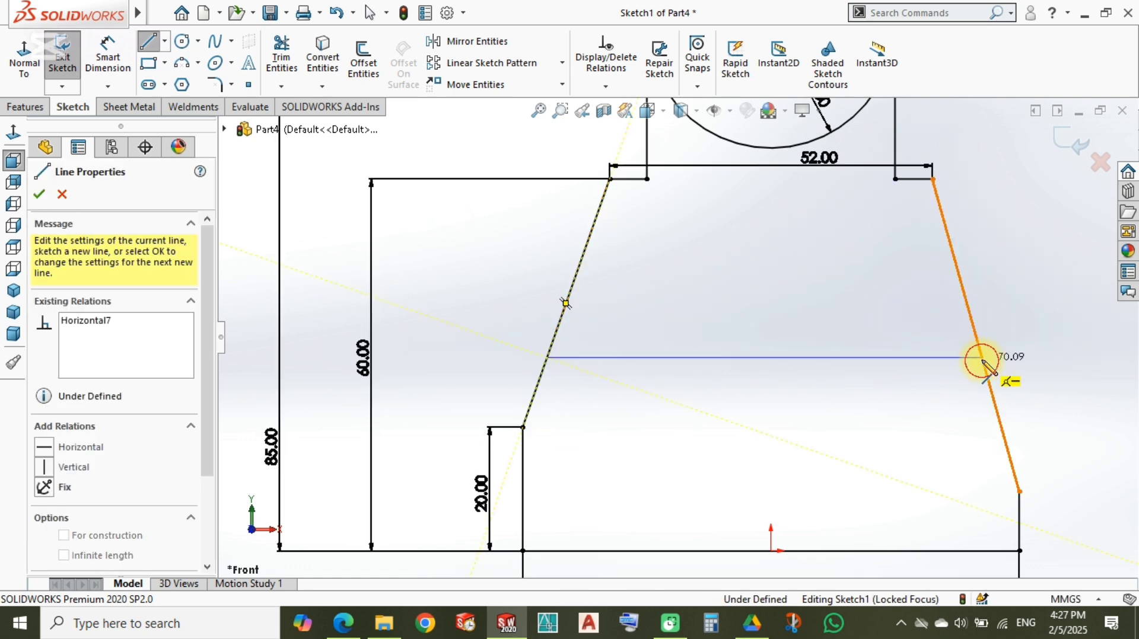
key(Escape)
Step: Dimension the distance between the new horizontal line and the base line to 35 mm
key(d)
click(836, 359)
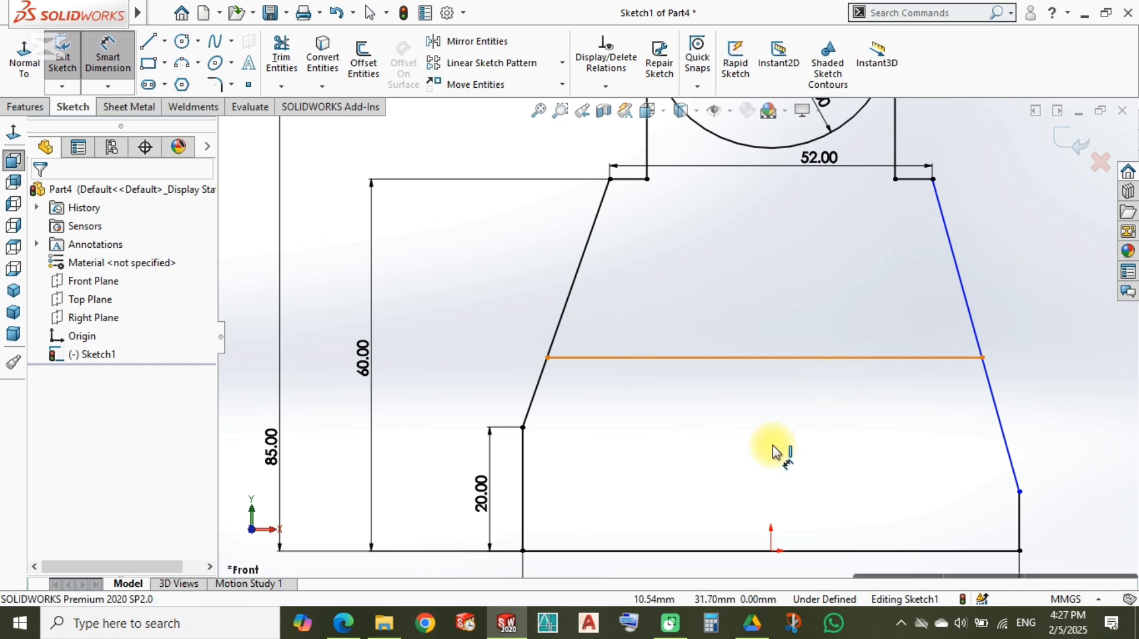
click(735, 551)
click(729, 505)
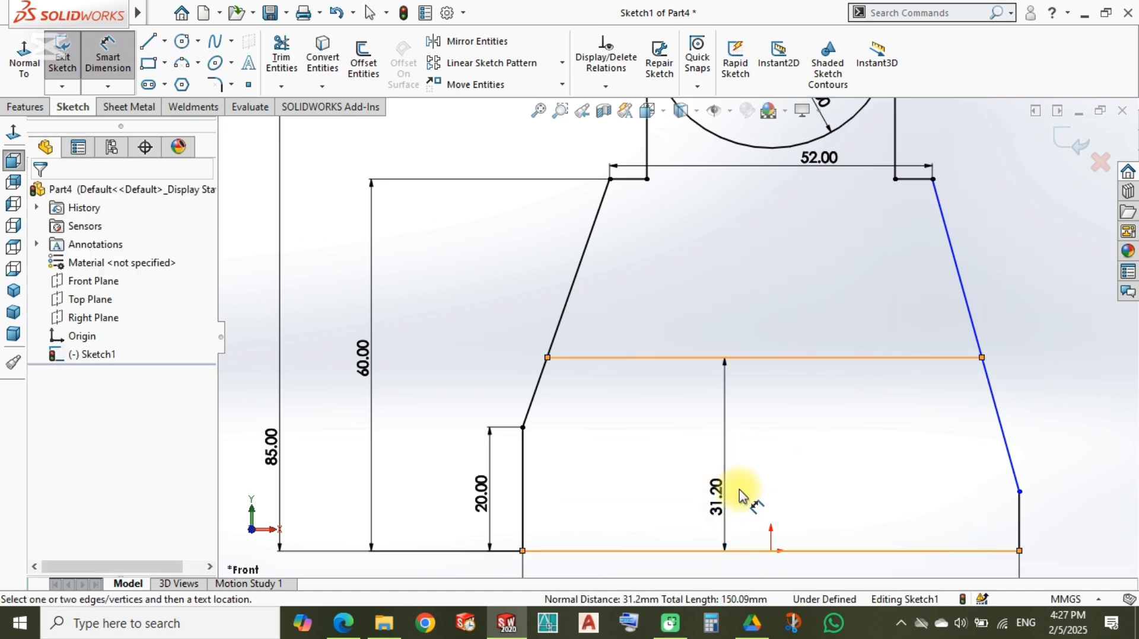
text(35)
key(Return)
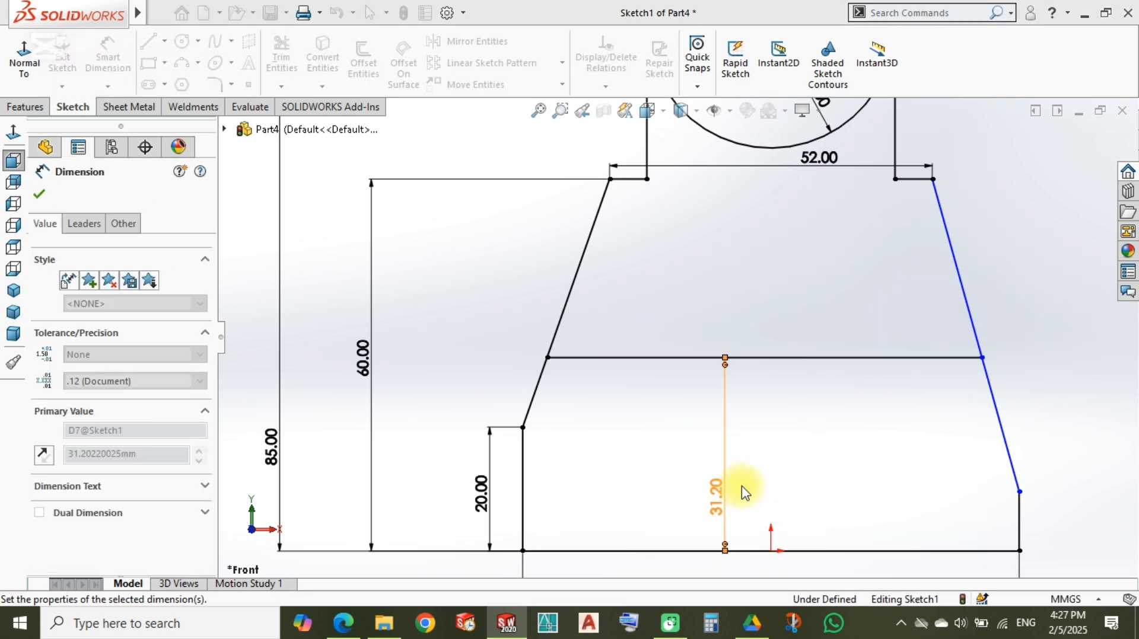
scroll(572, 389, down, 3)
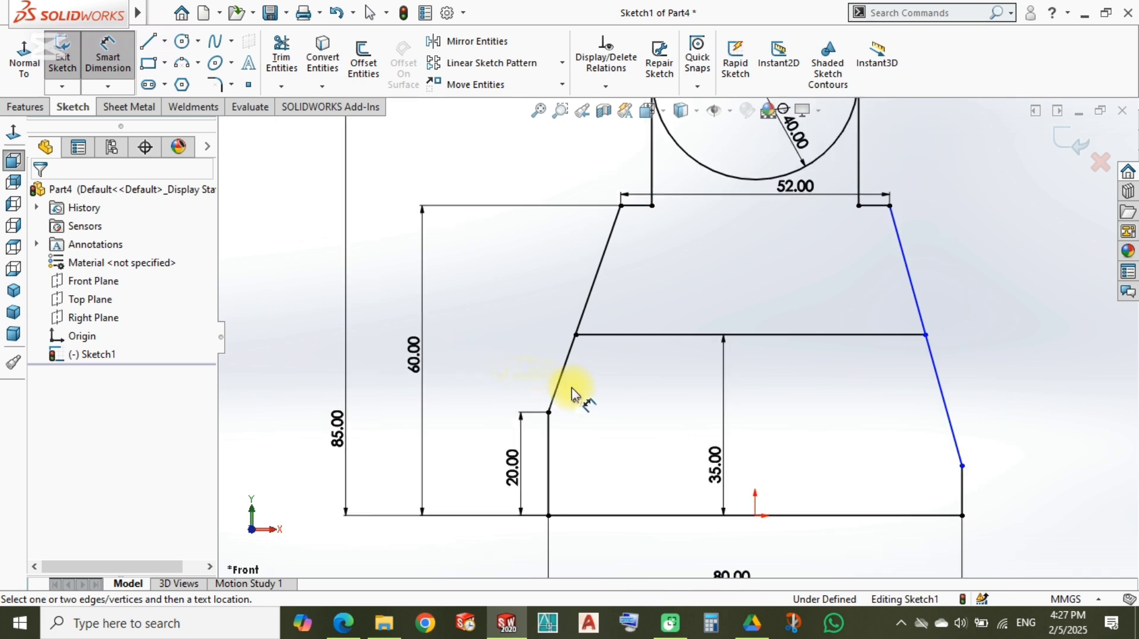
scroll(706, 378, down, 3)
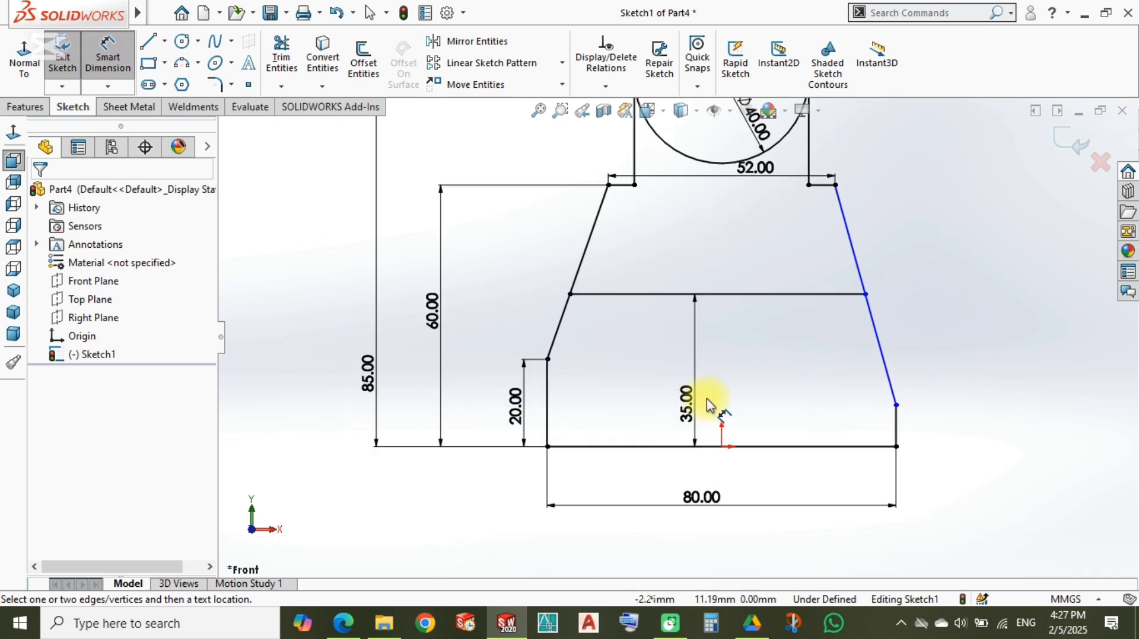
key(Escape)
Step: Try to make the two short vertical lines at the base equal in length
click(895, 426)
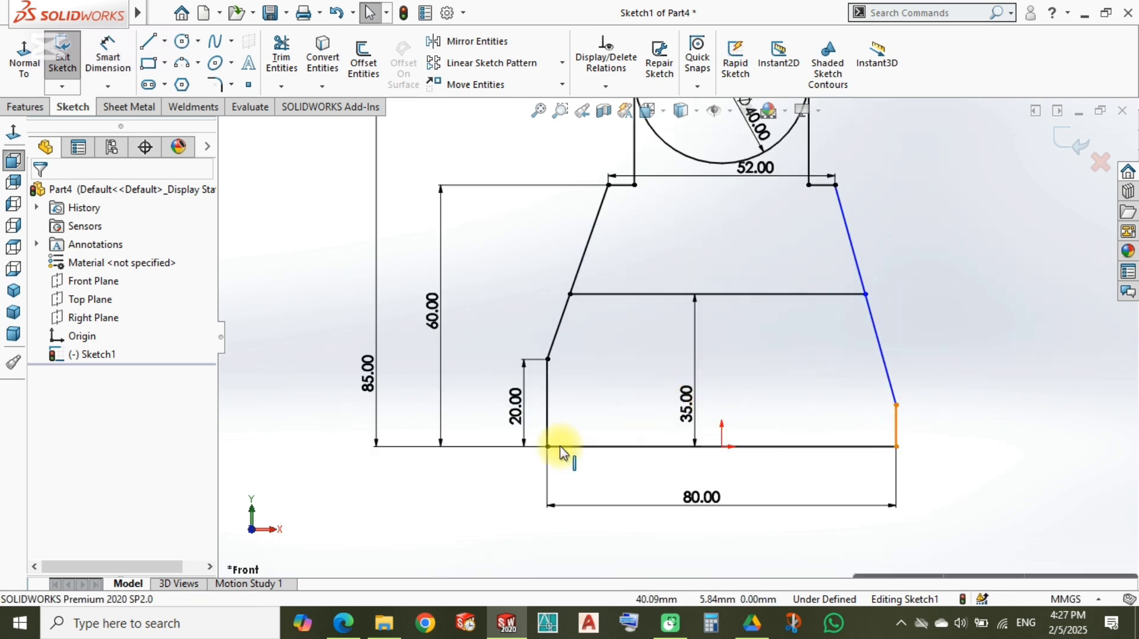
ctrl+click(547, 401)
click(717, 328)
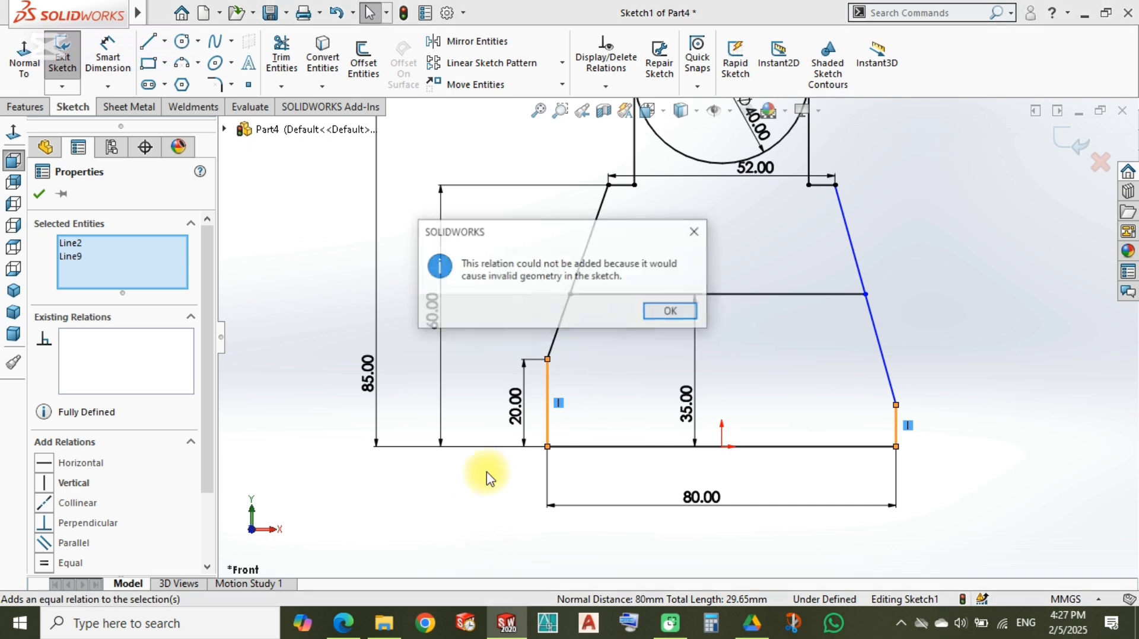
click(668, 310)
click(938, 335)
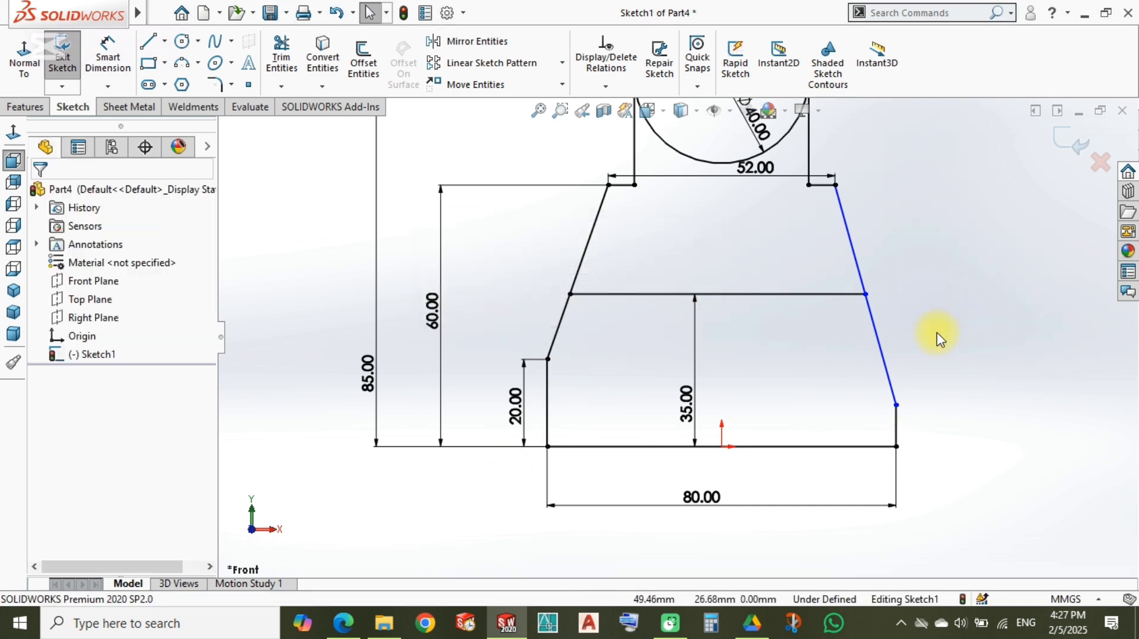
Step: Raise the right short vertical line's upper endpoint and make it horizontal with the left vertical line's upper endpoint
drag(897, 405, 895, 347)
ctrl+click(547, 360)
click(592, 289)
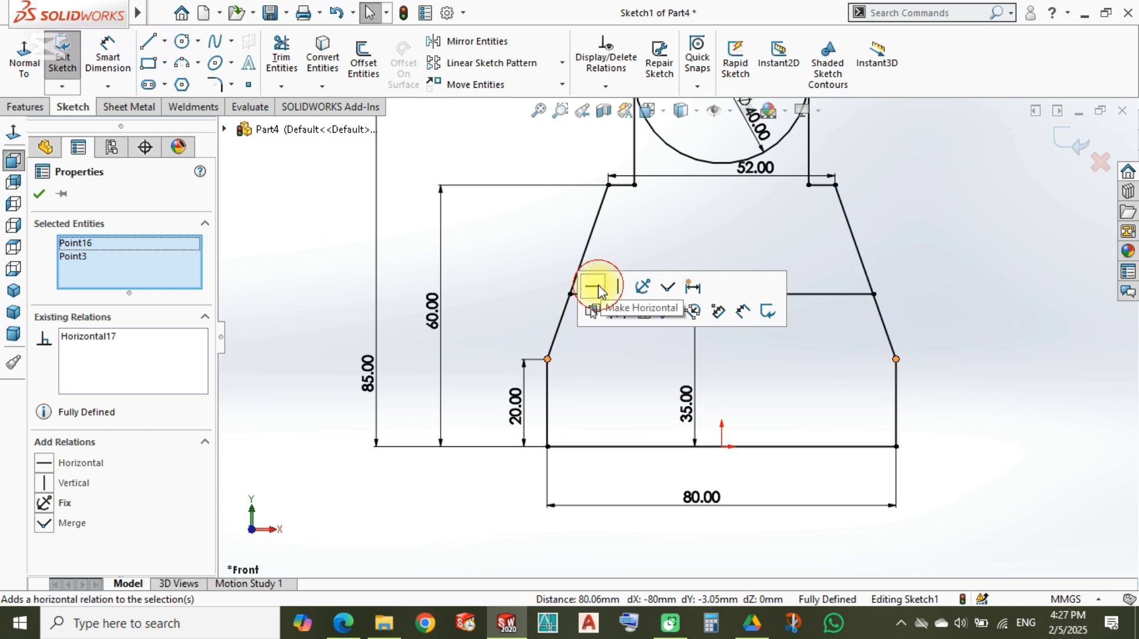
click(457, 500)
Step: Reposition the 52 mm dimension below the short horizontal lines
scroll(688, 347, up, 3)
scroll(759, 315, down, 2)
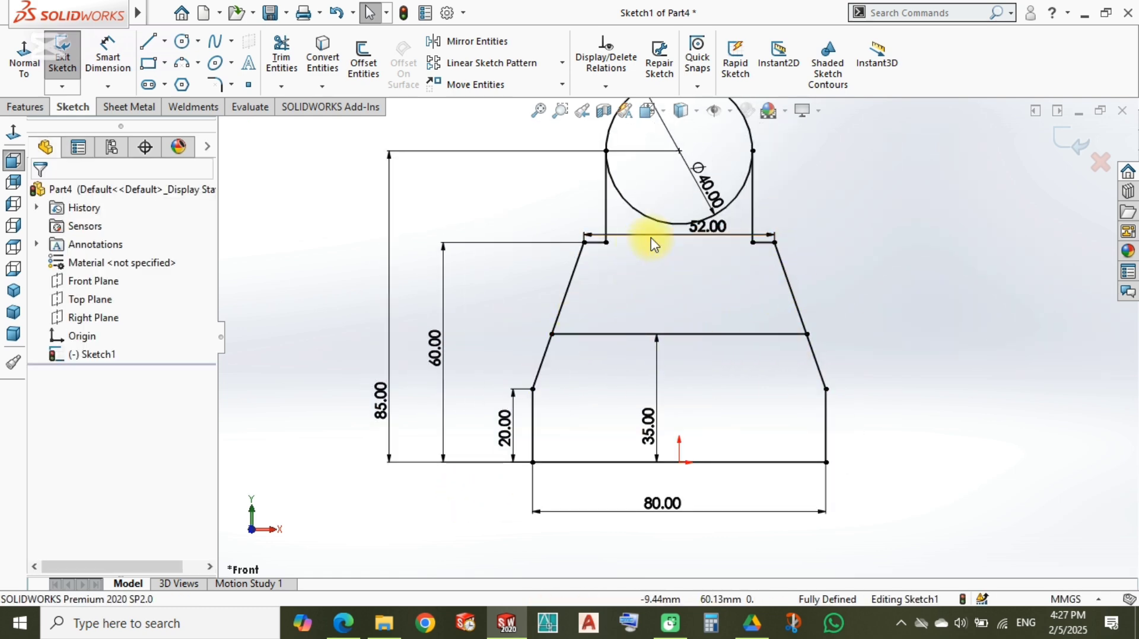
drag(652, 243, 688, 279)
click(788, 368)
scroll(648, 318, up, 4)
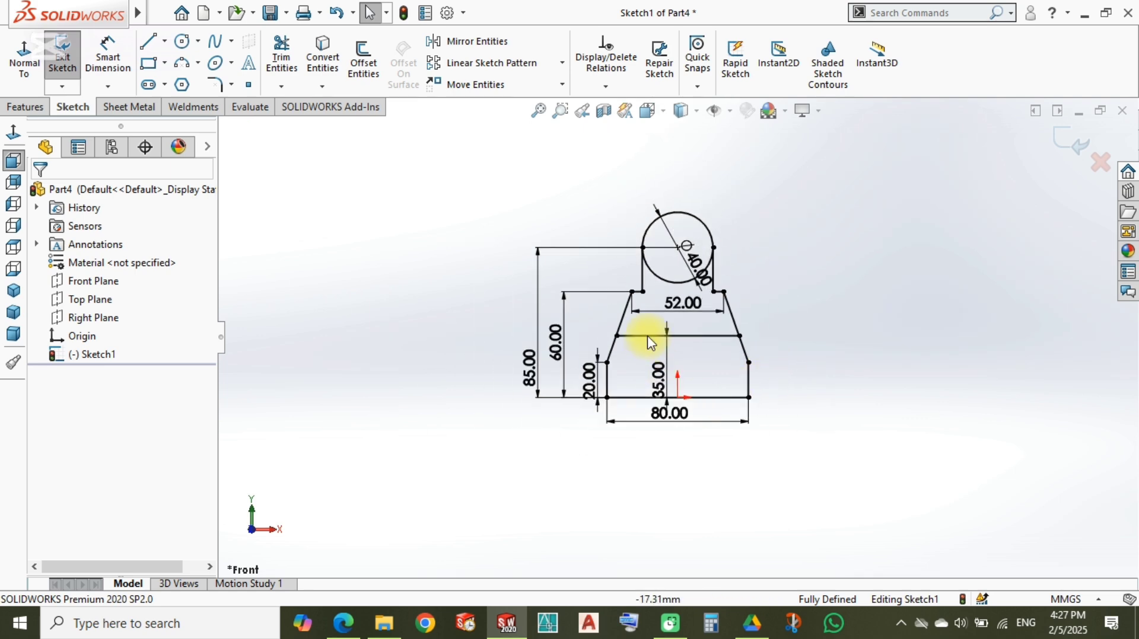
scroll(686, 229, down, 3)
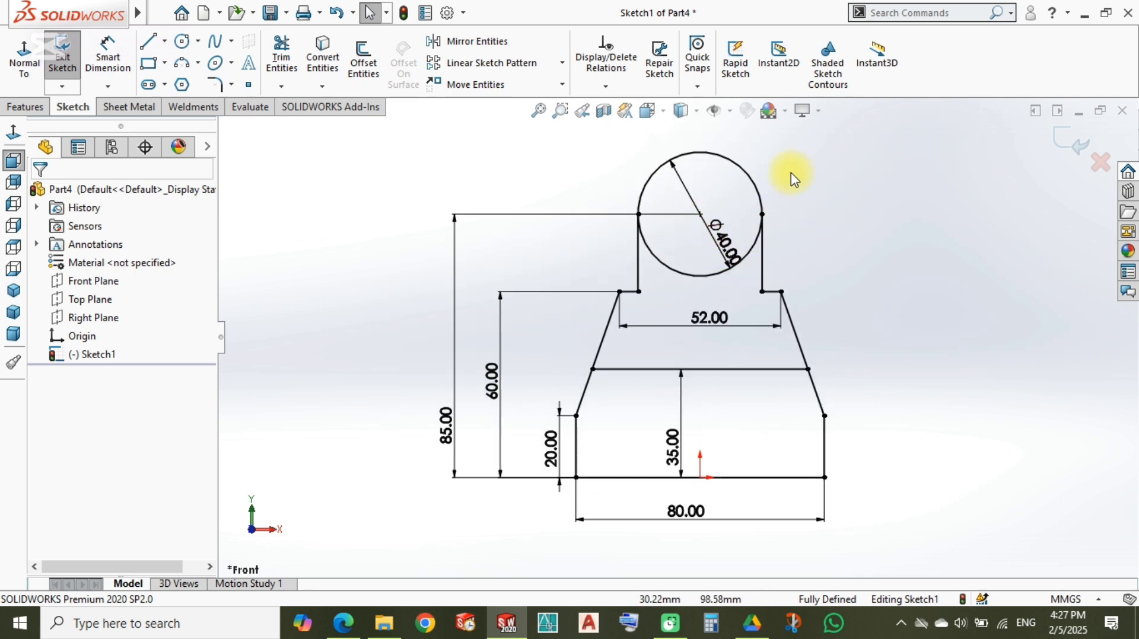
Step: Sketch a circle about 23 mm in diameter concentric with and inside the 40 mm circle
right_drag(795, 178, 874, 173)
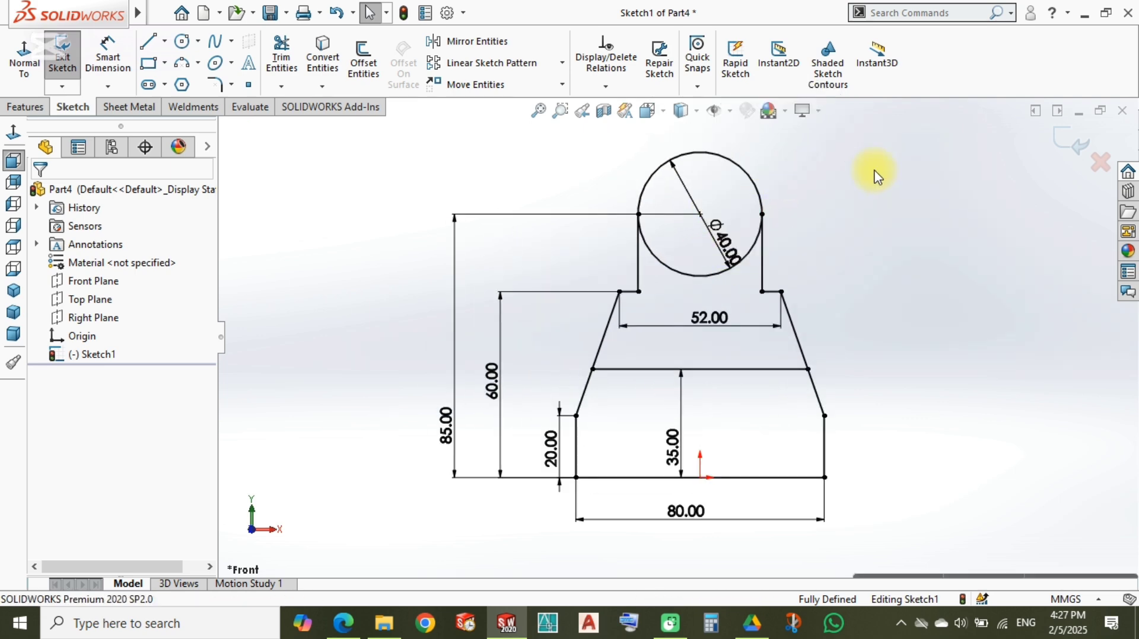
click(700, 214)
click(678, 242)
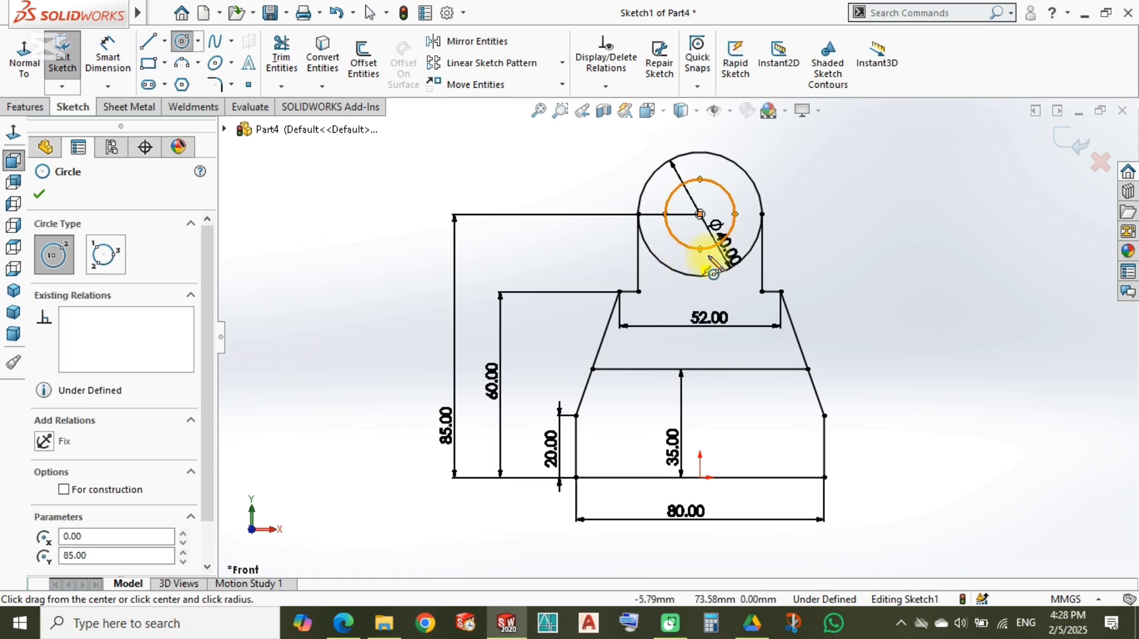
Step: Dimension the inner circle's diameter to 20 mm
right_drag(901, 296, 890, 210)
click(734, 202)
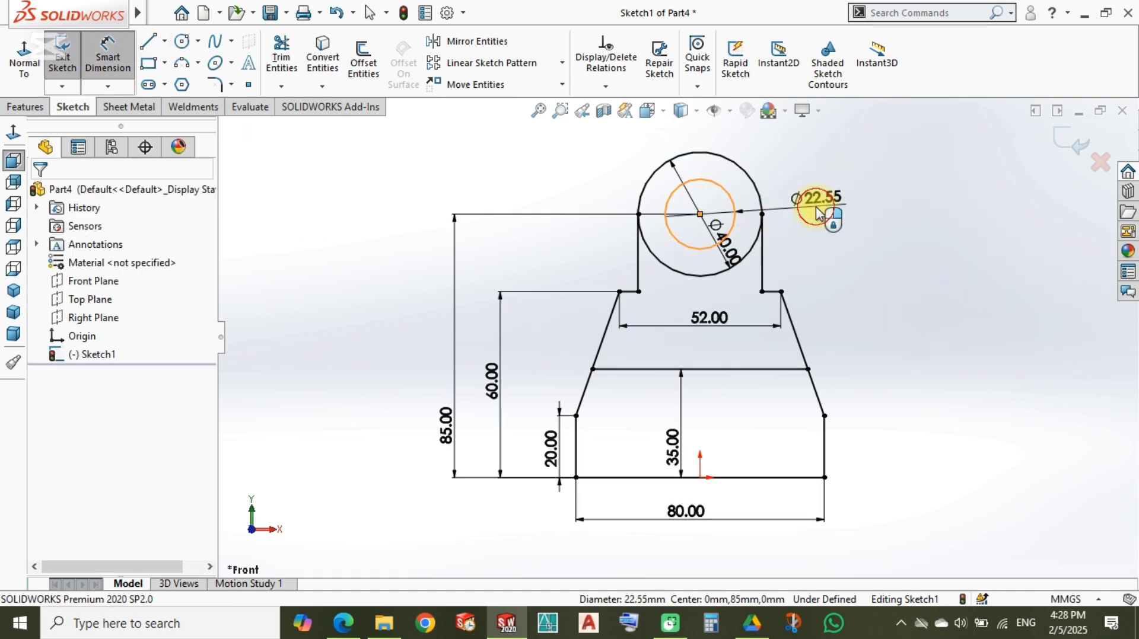
click(818, 213)
text(20)
key(Return)
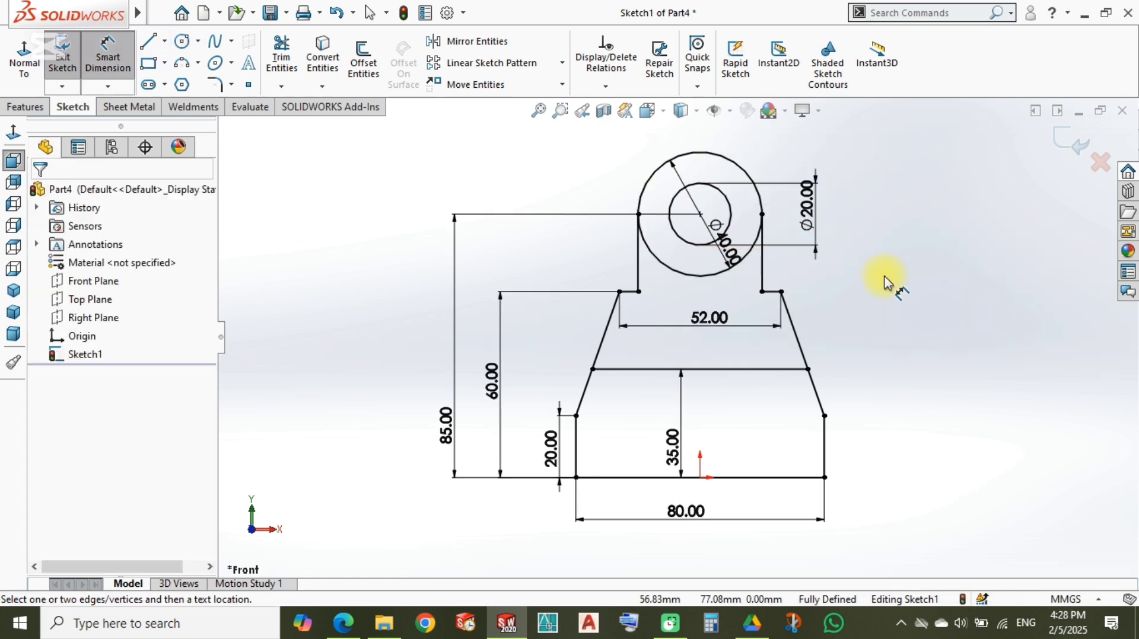
Step: Sketch a second horizontal line between the two slanted sides, above the existing cross line
scroll(770, 340, up, 2)
scroll(716, 382, down, 4)
scroll(694, 387, up, 3)
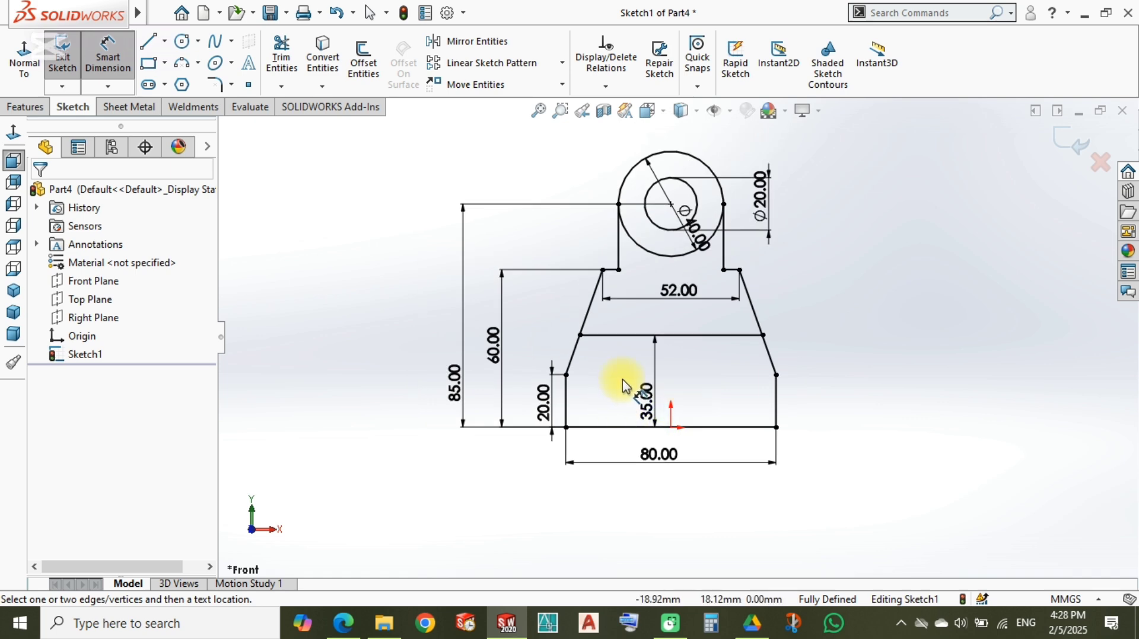
scroll(629, 332, down, 5)
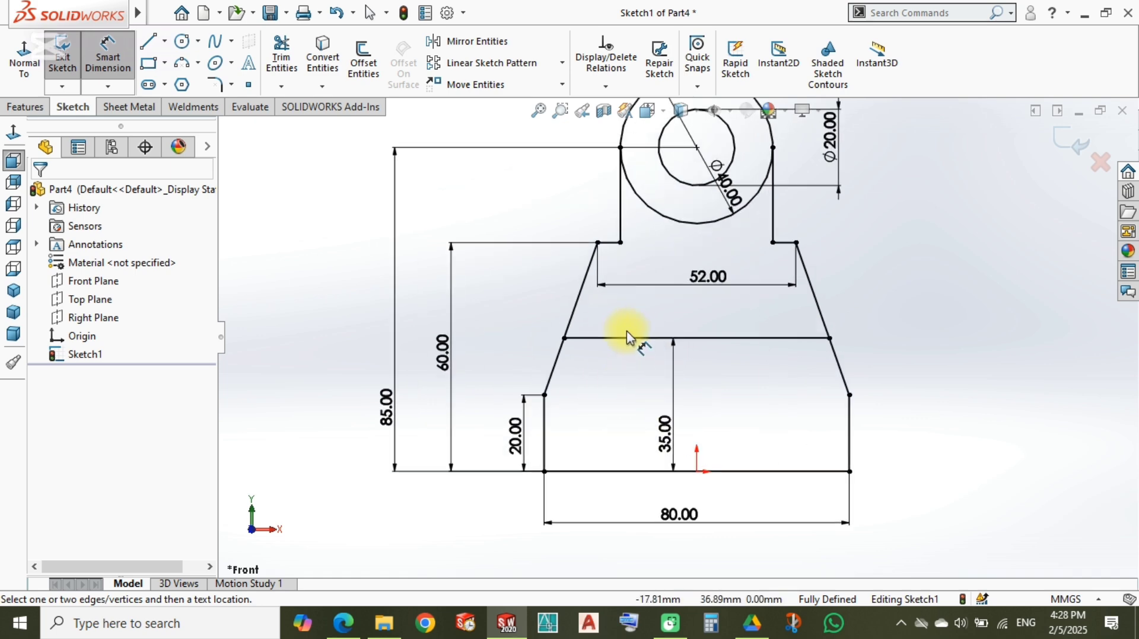
key(l)
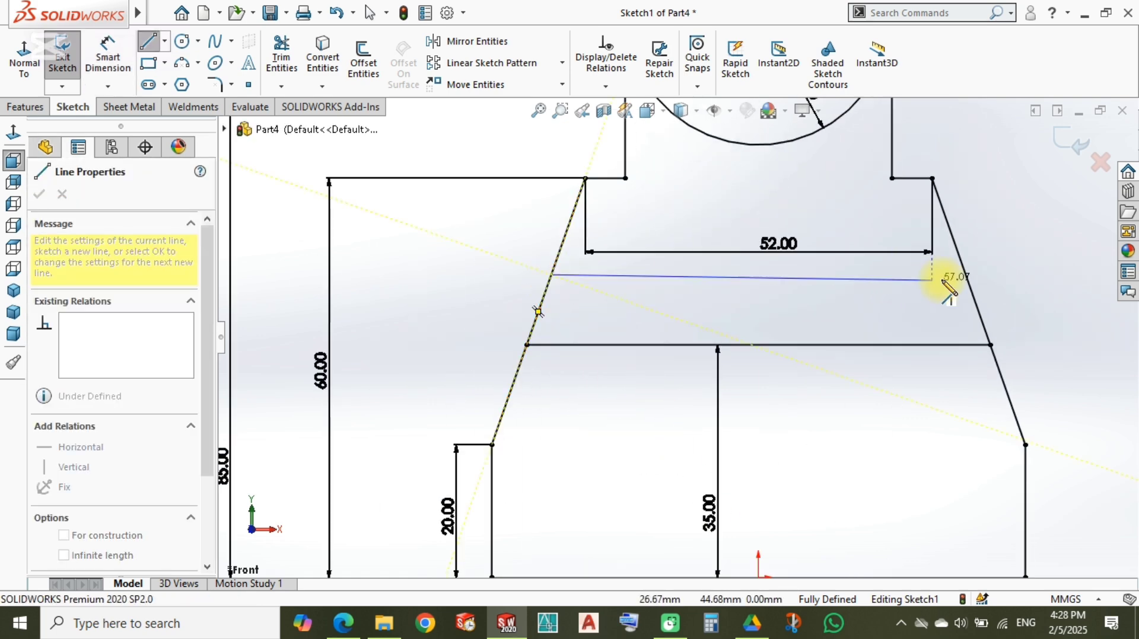
click(966, 275)
Step: Dimension the spacing between the two horizontal cross lines to 15 mm
right_drag(1052, 342, 1030, 203)
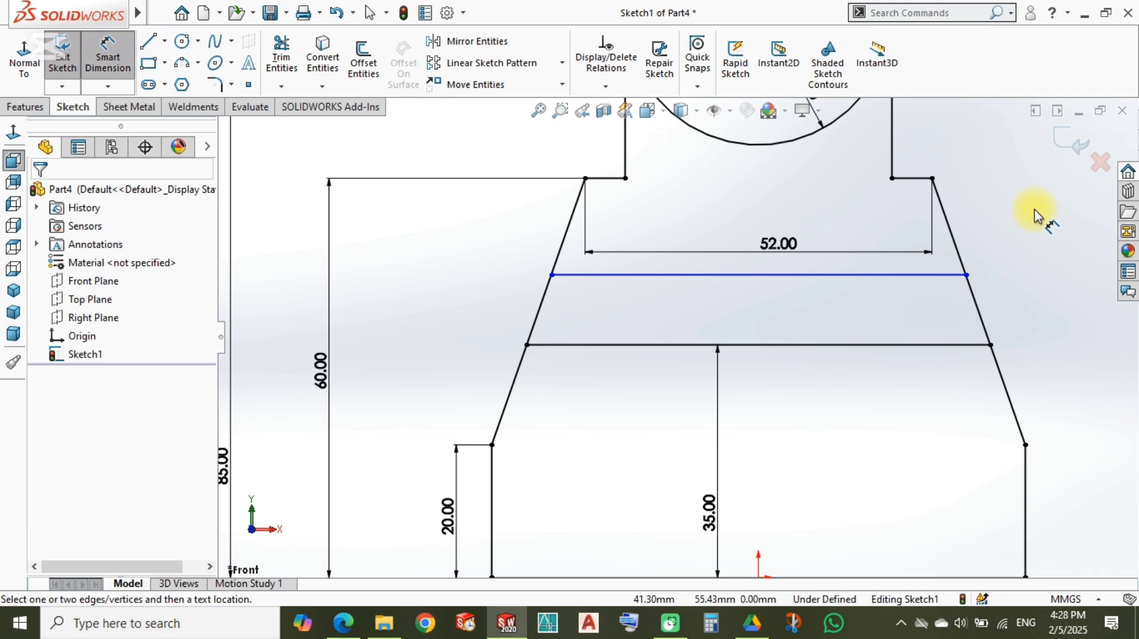
click(738, 276)
click(704, 344)
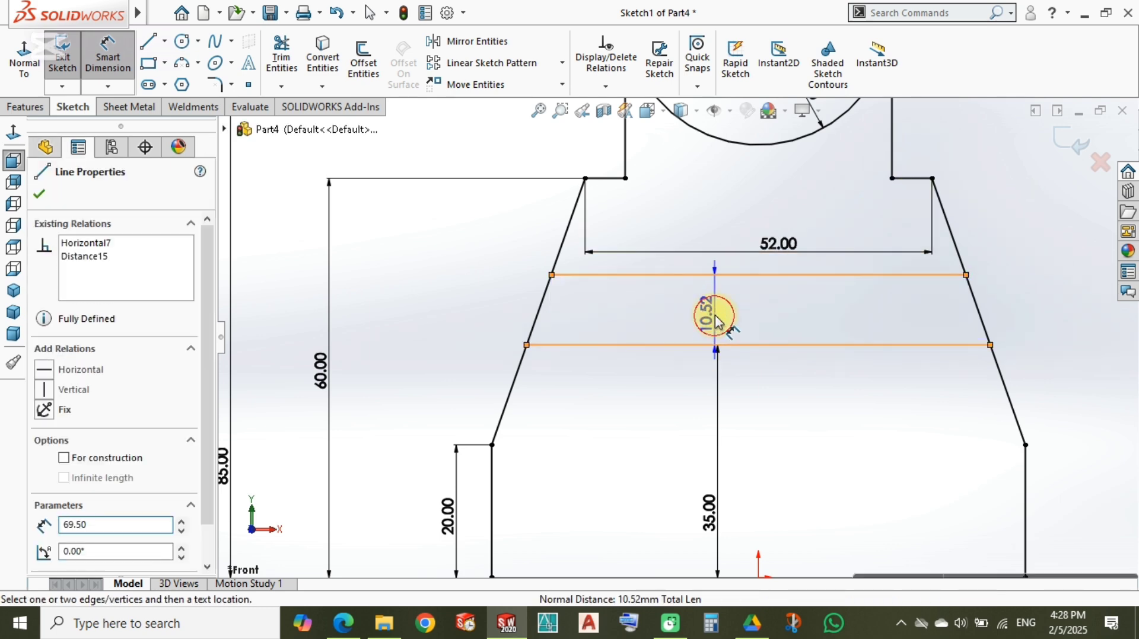
click(717, 320)
text(15)
key(Return)
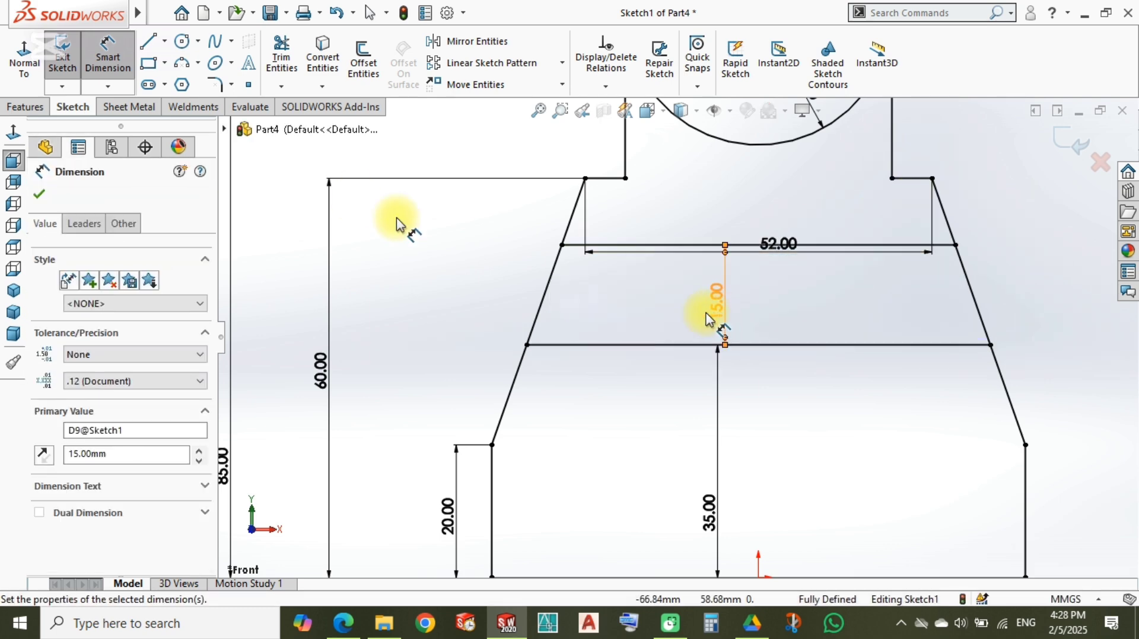
Step: Sketch a centre rectangle about 20 mm wide directly above the origin, between the base line and the lower cross line
scroll(854, 269, up, 5)
scroll(692, 289, down, 5)
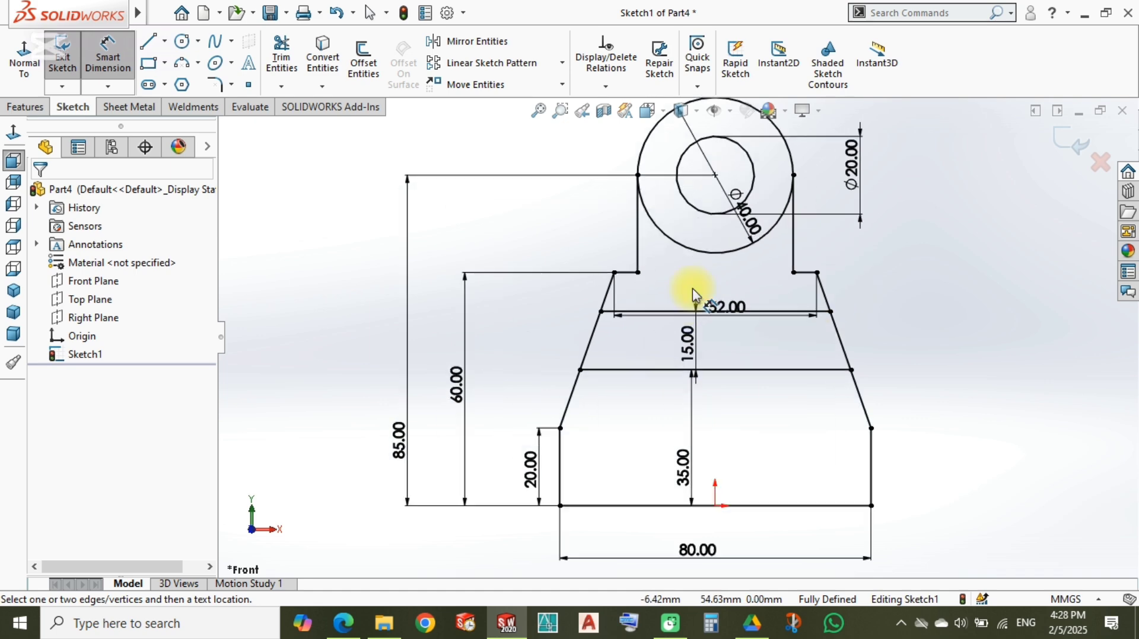
scroll(697, 293, up, 3)
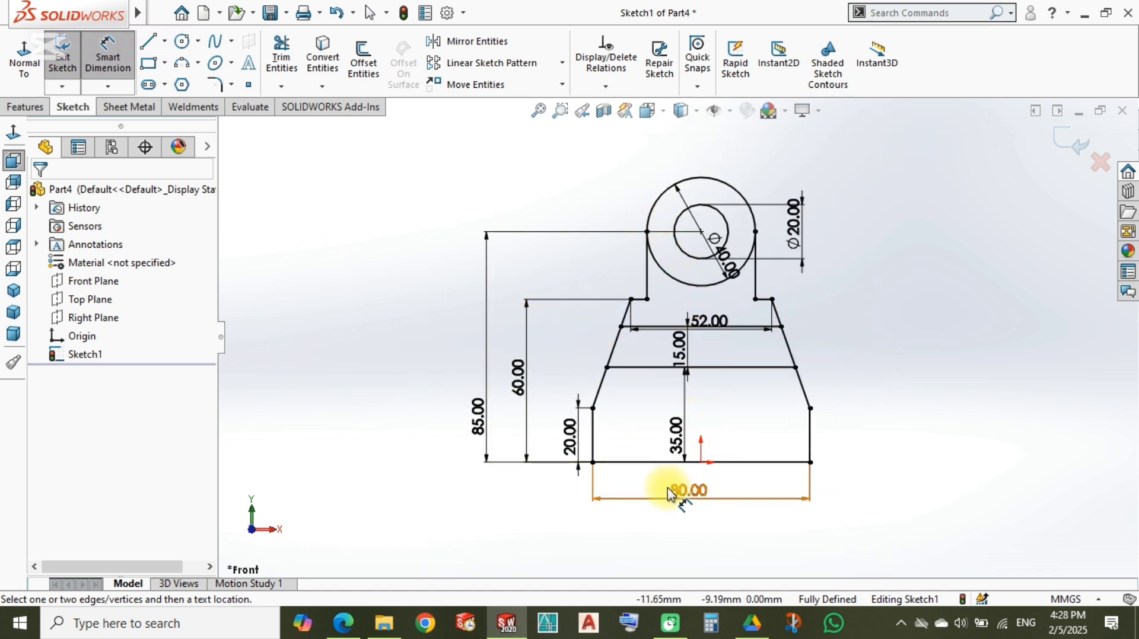
scroll(669, 494, down, 2)
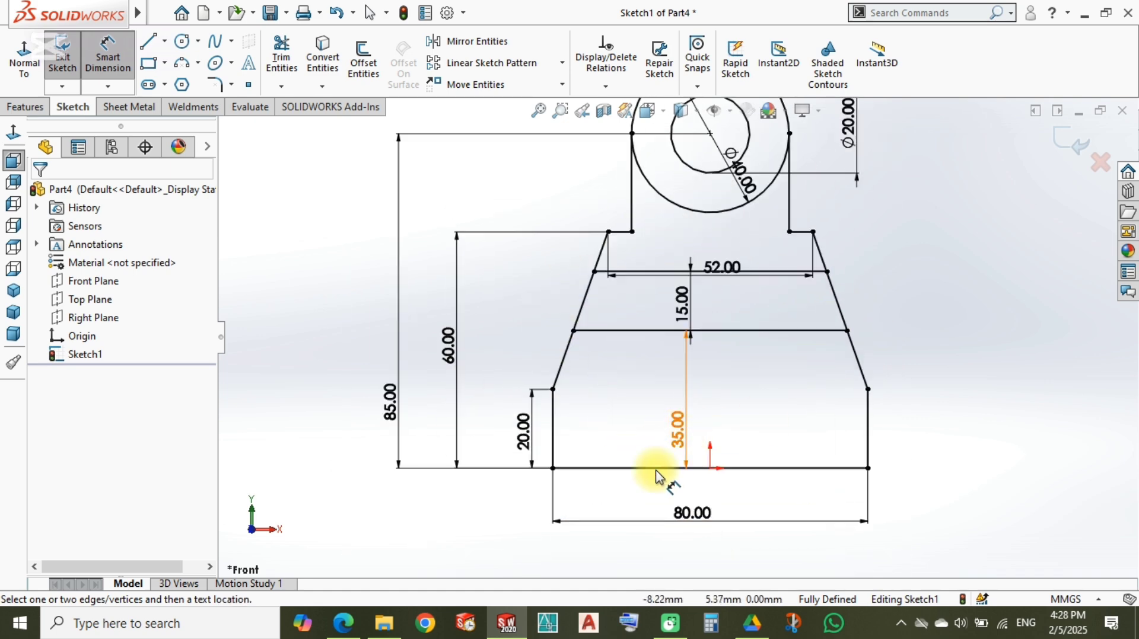
click(166, 65)
click(193, 105)
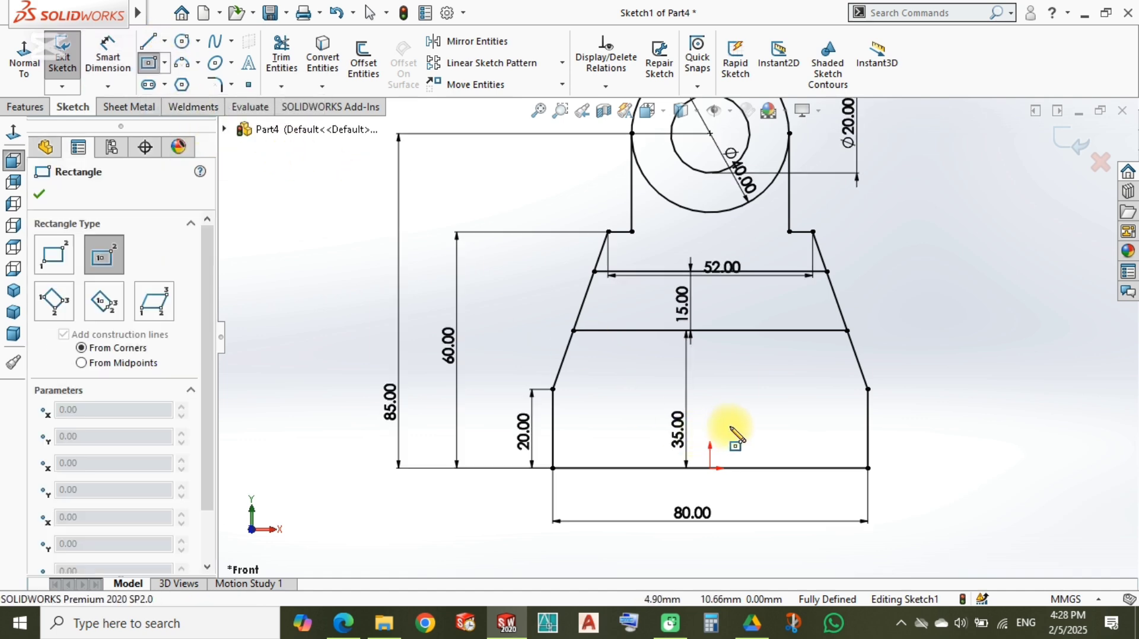
click(710, 405)
click(750, 372)
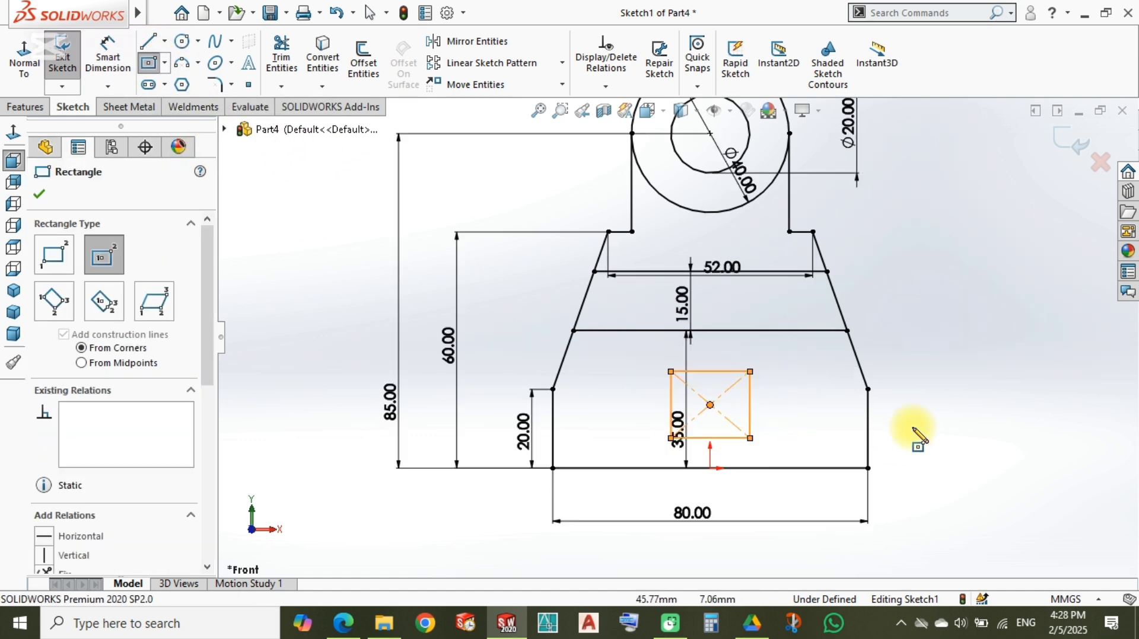
Step: Dimension both the width and the height of the centre rectangle above the origin to 20 mm
scroll(659, 462, down, 4)
right_drag(575, 539, 577, 456)
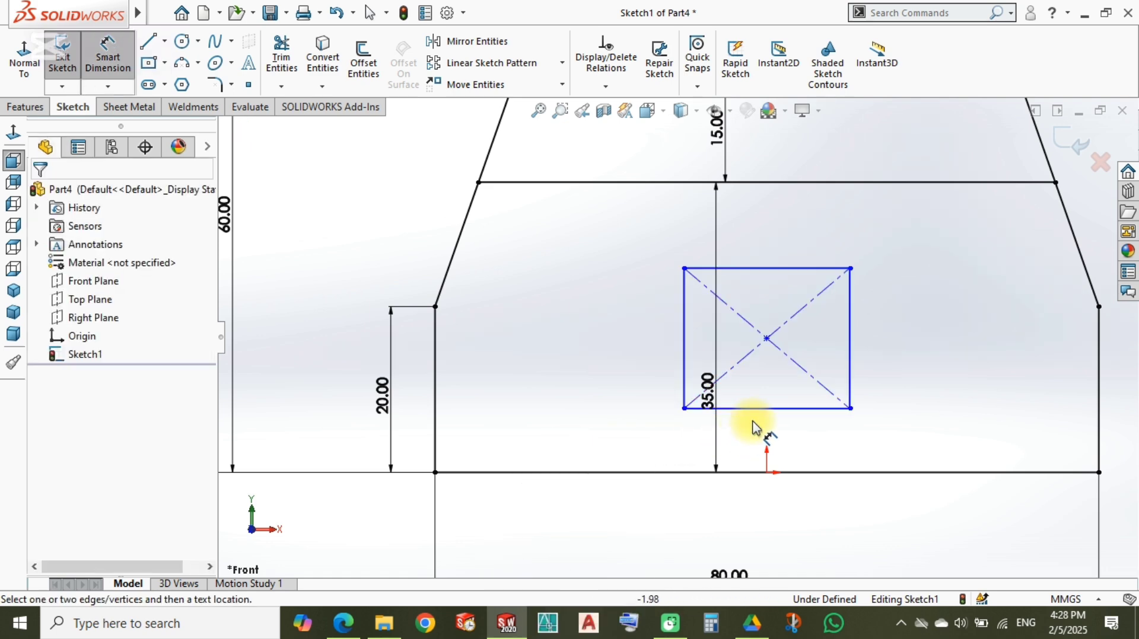
click(768, 410)
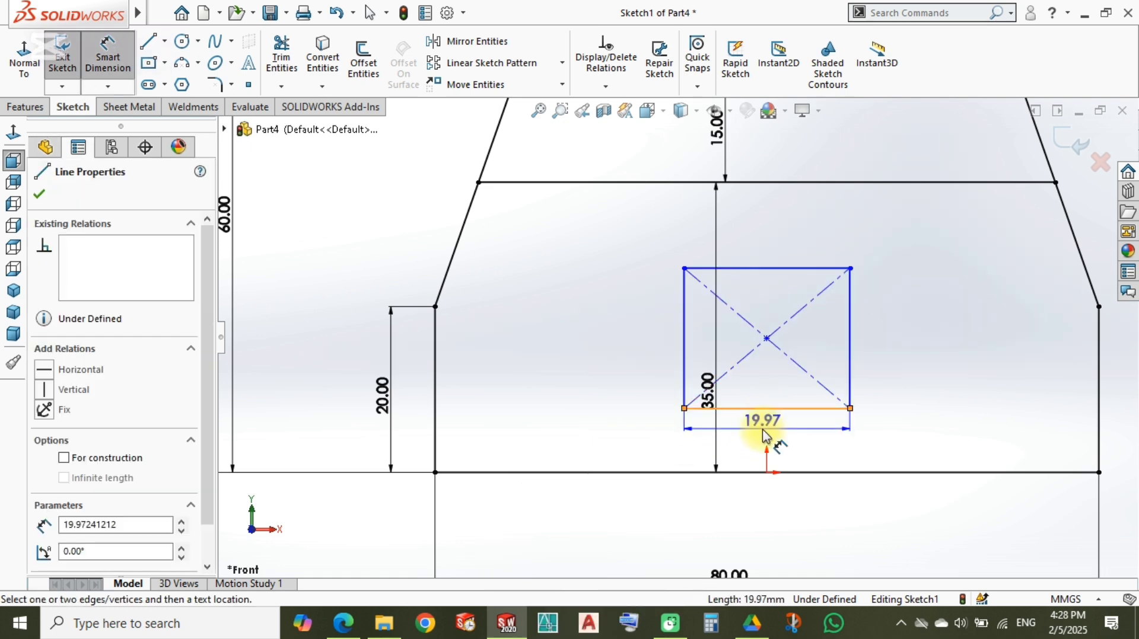
click(764, 435)
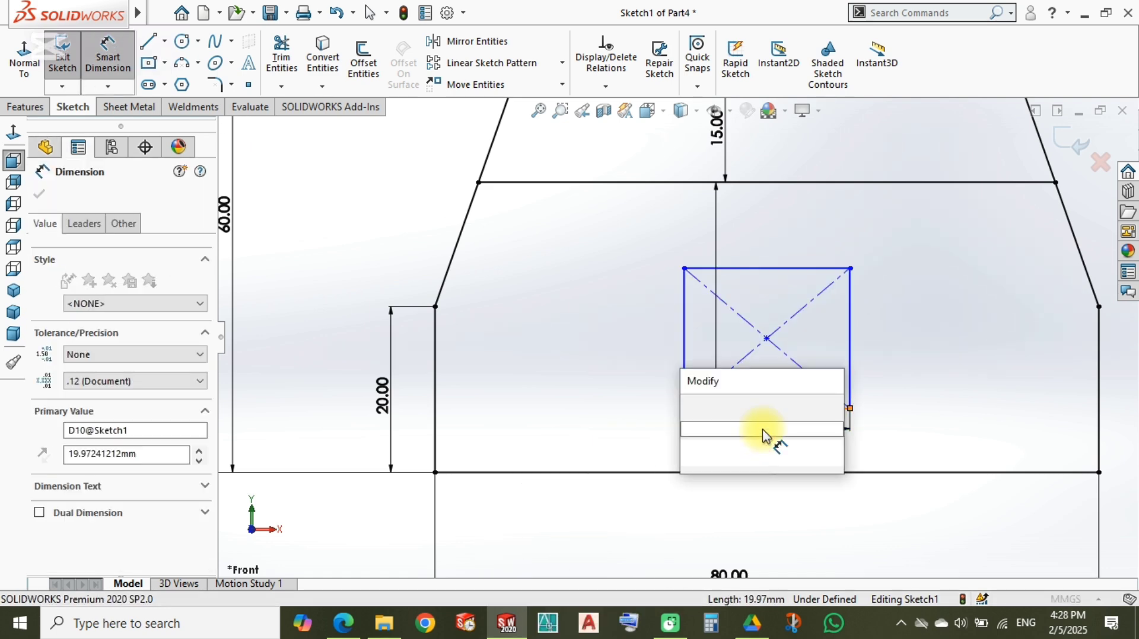
text(20)
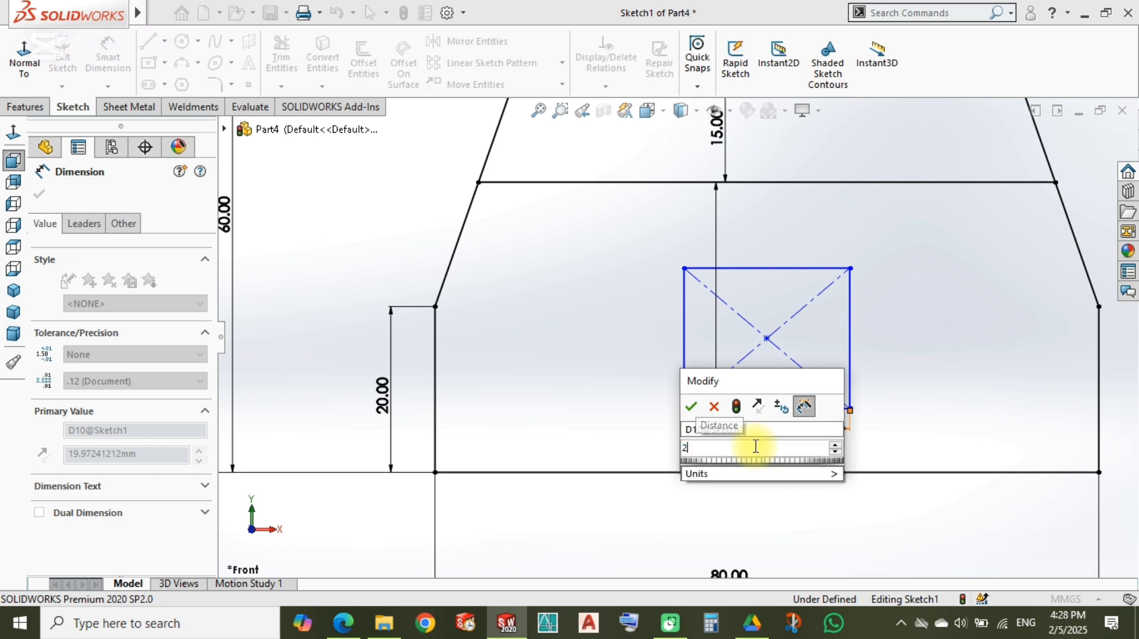
key(Return)
click(852, 348)
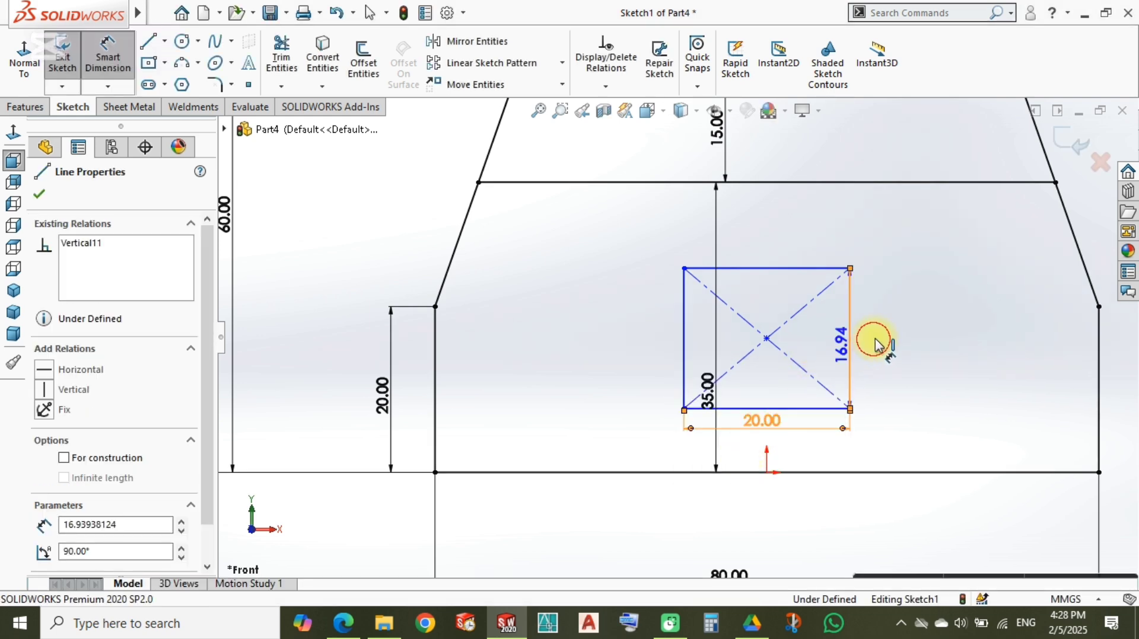
click(372, 285)
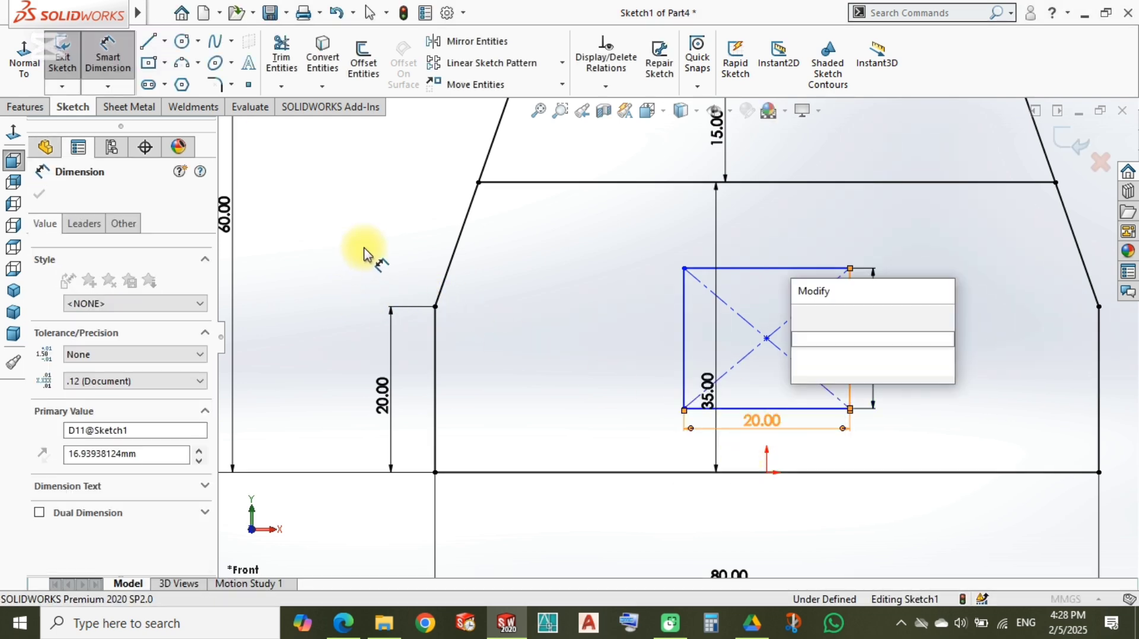
text(20)
key(Return)
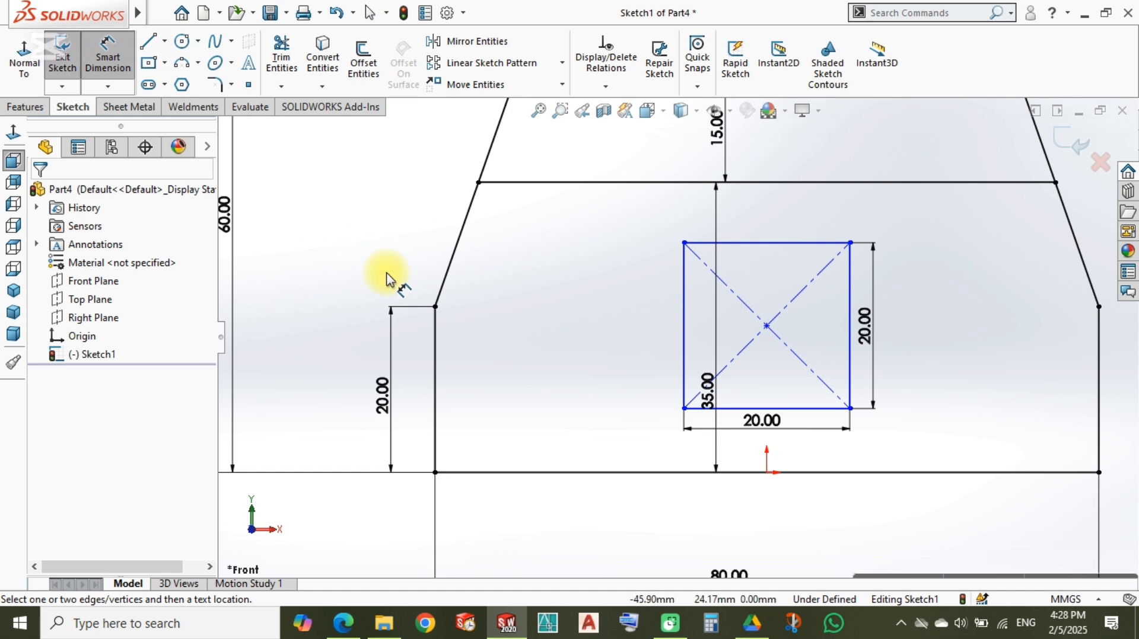
key(Escape)
Step: Add a vertical relation between the rectangle's centre point and the origin
click(766, 325)
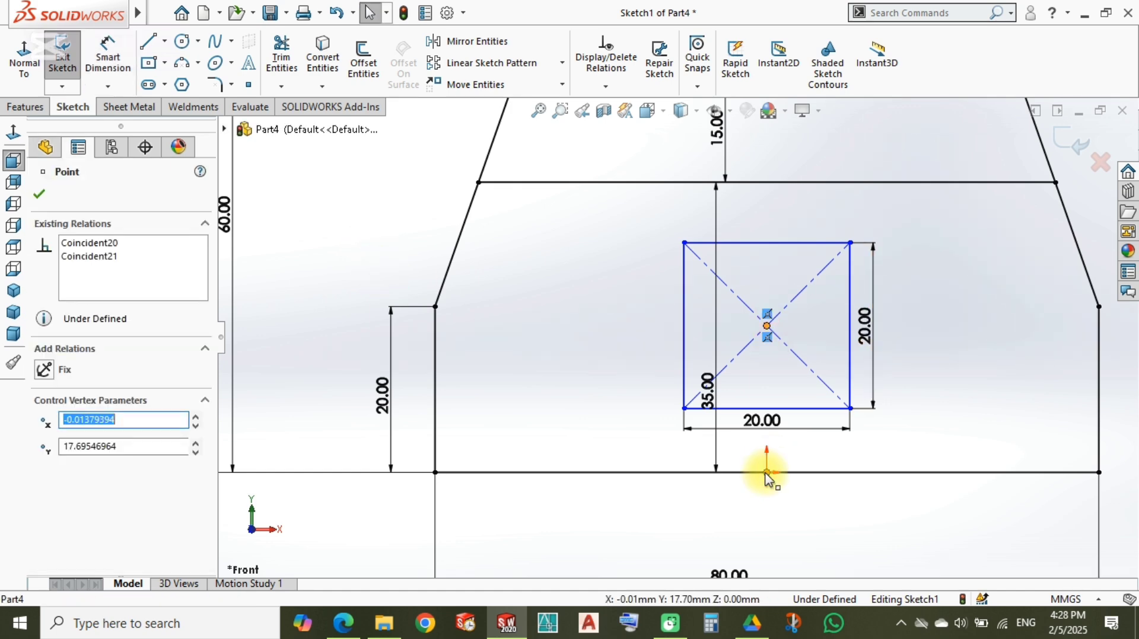
ctrl+click(767, 472)
click(867, 406)
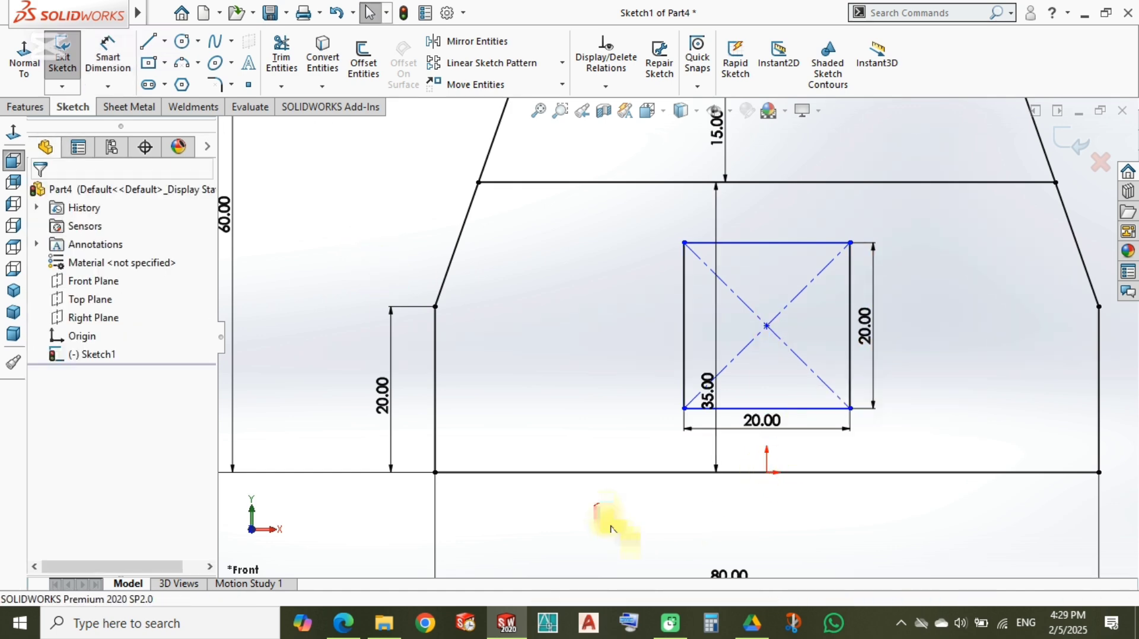
Step: Sketch a horizontal midpoint construction line about 43 mm long, centred on the rectangle's centre point
click(164, 42)
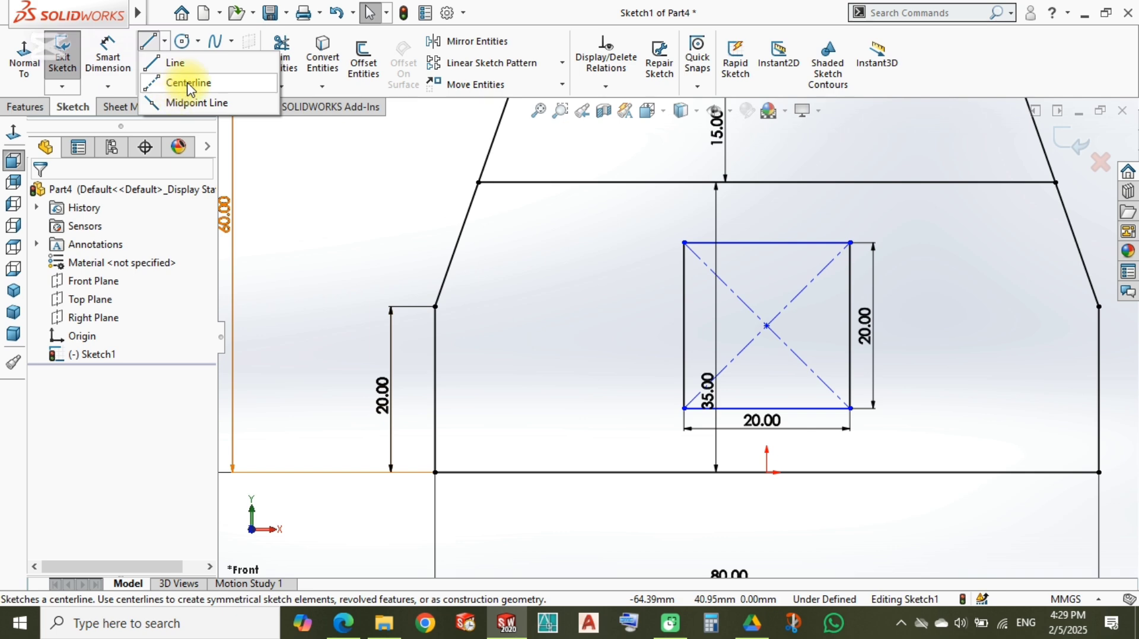
click(191, 102)
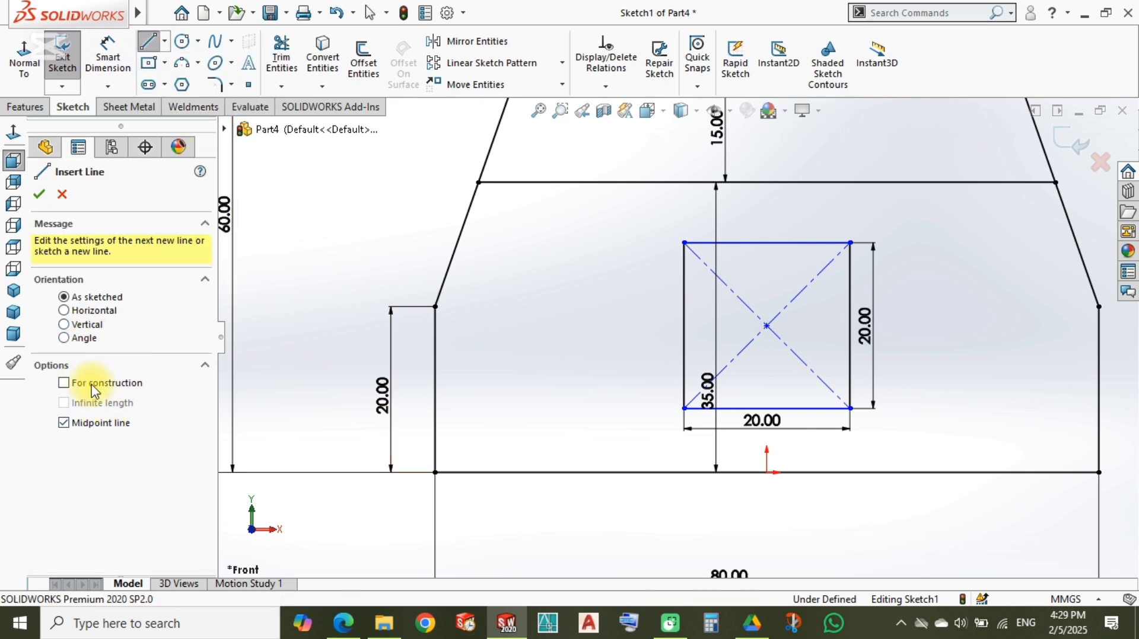
click(767, 325)
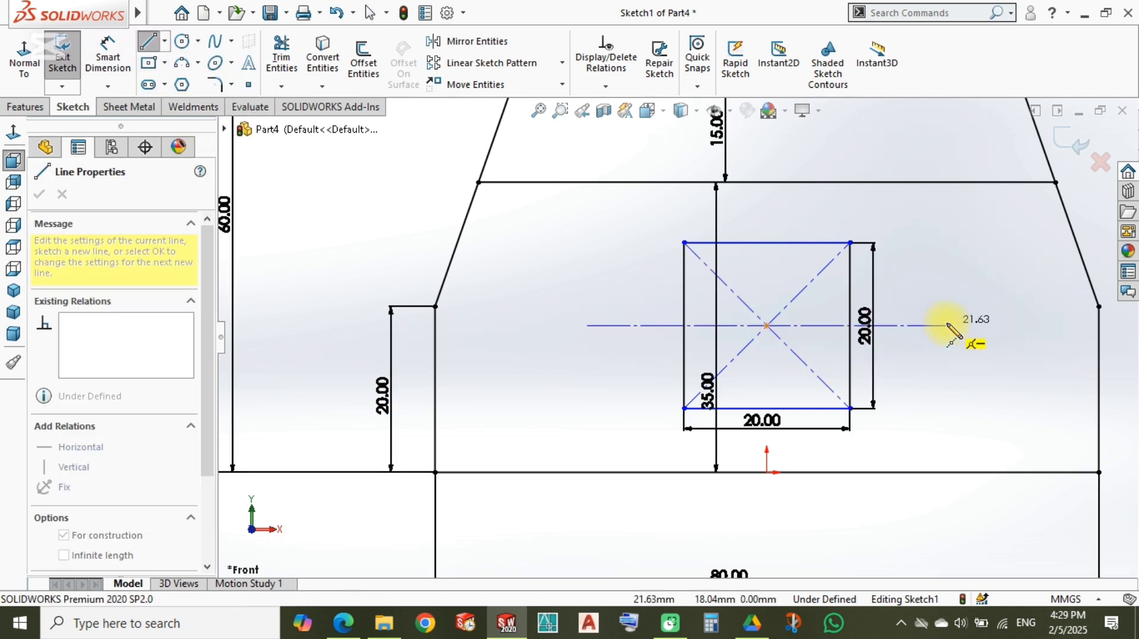
click(947, 325)
Step: Dimension the horizontal construction line's length to 50 mm
right_drag(937, 378, 926, 325)
click(925, 326)
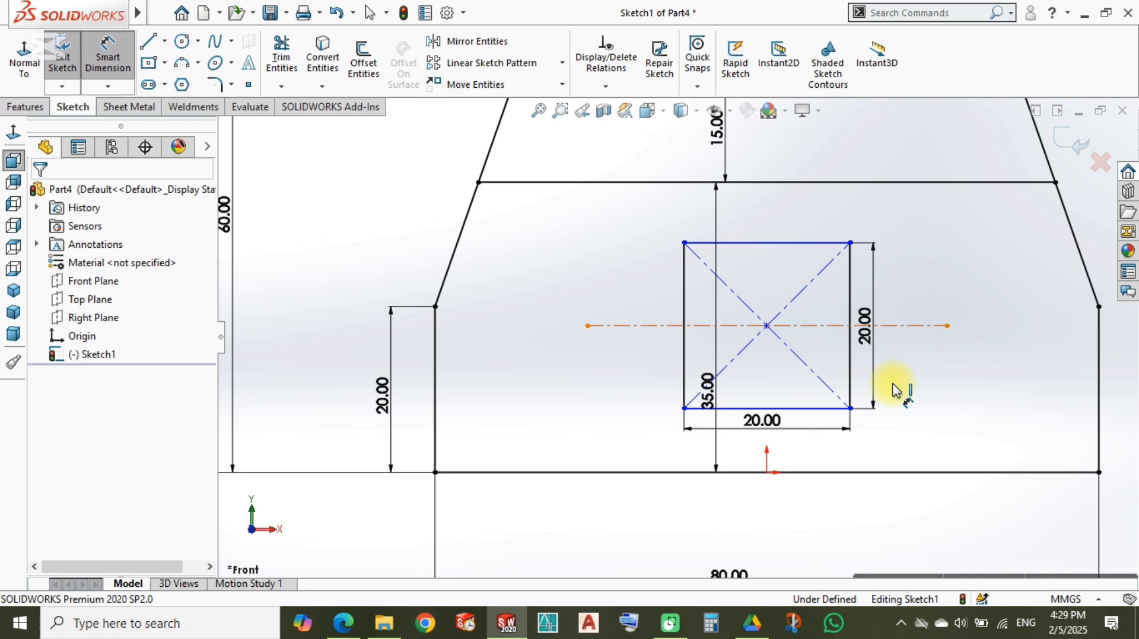
click(806, 502)
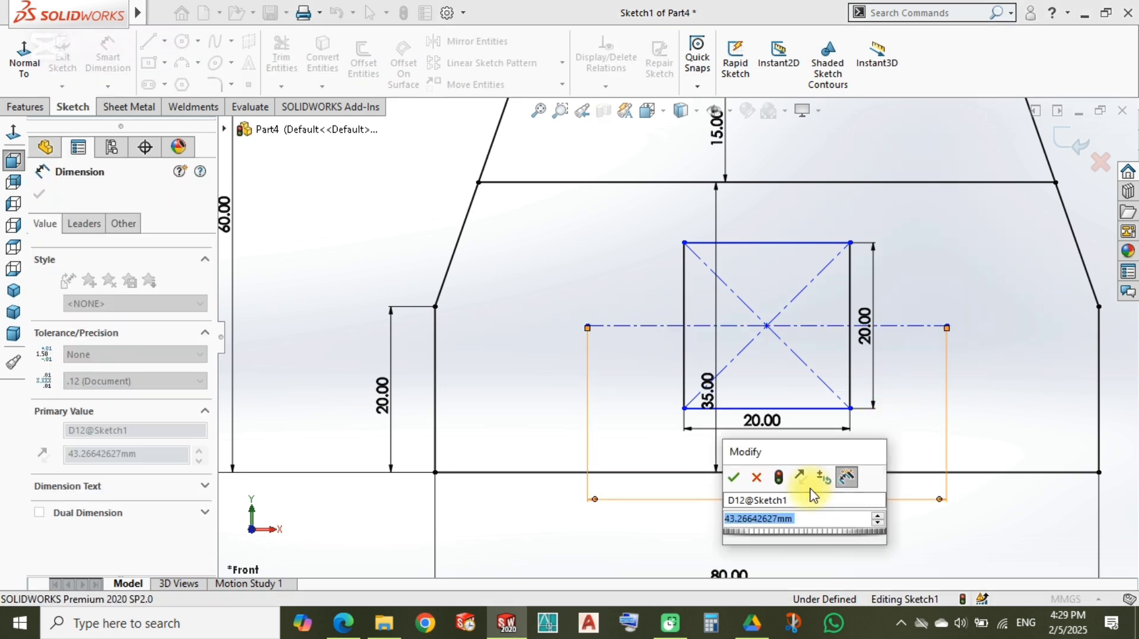
text(50)
key(Return)
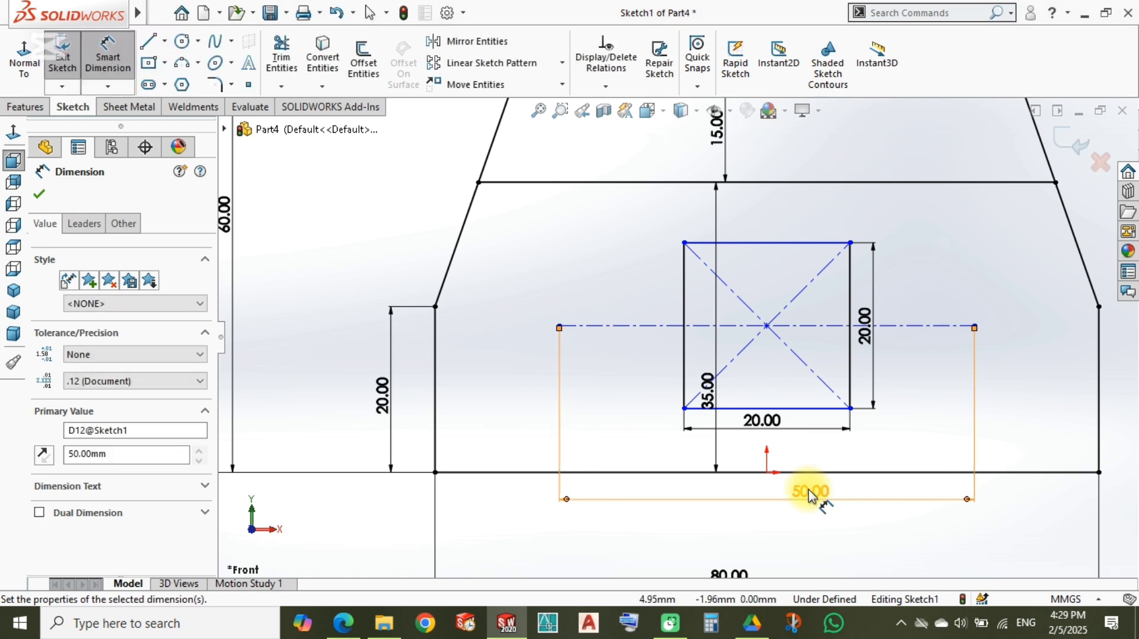
key(Escape)
Step: Exit the front-view sketch and switch to the isometric view
scroll(763, 375, up, 6)
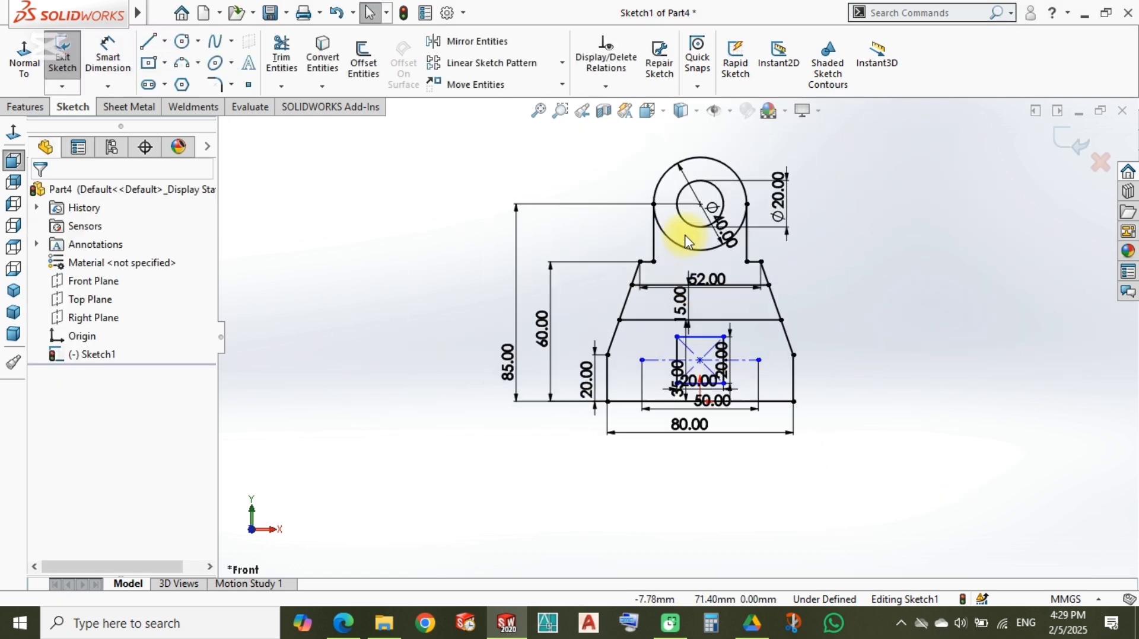
scroll(682, 234, down, 2)
scroll(706, 398, down, 2)
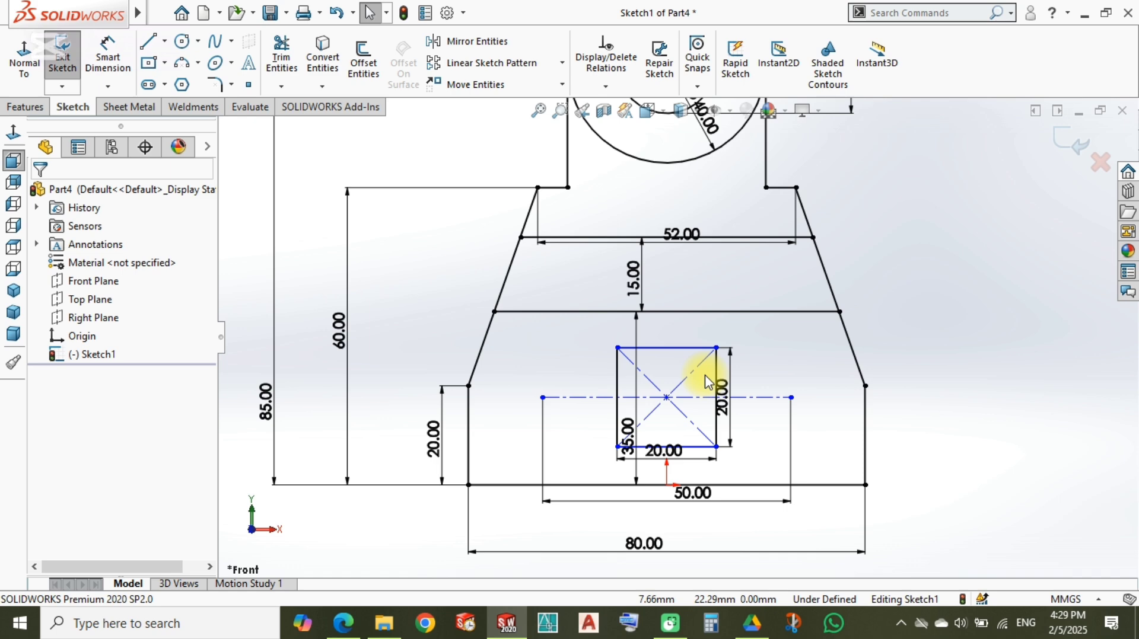
scroll(706, 382, up, 4)
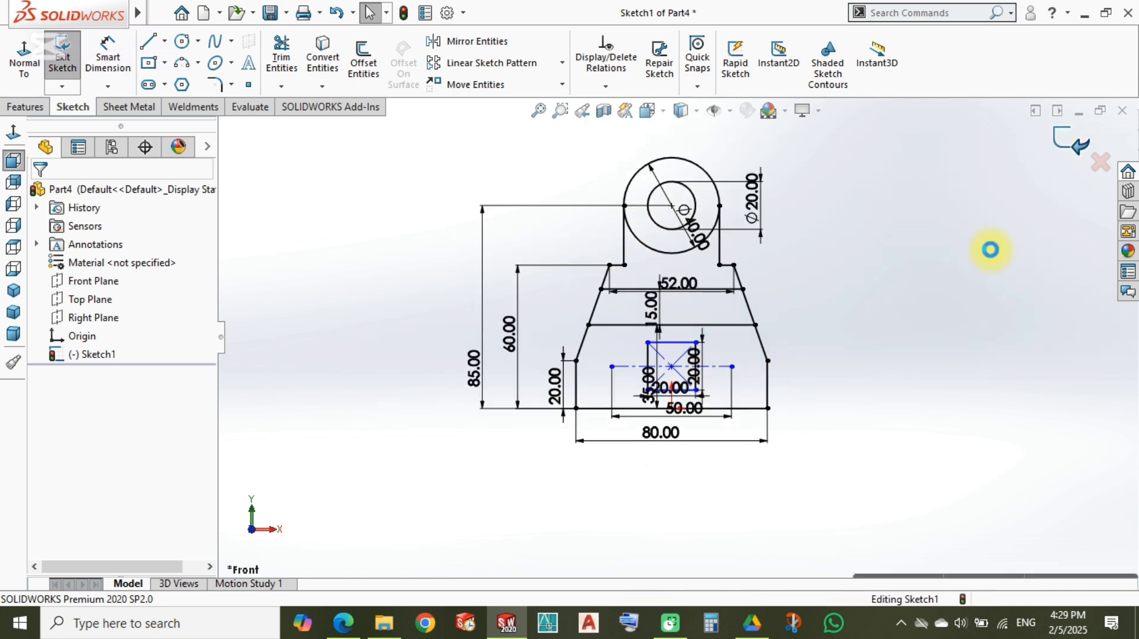
mouse_move(844, 268)
middle_down()
mouse_move(720, 333)
mouse_move(618, 366)
mouse_move(528, 323)
middle_up()
key(ctrl+5)
key(ctrl+7)
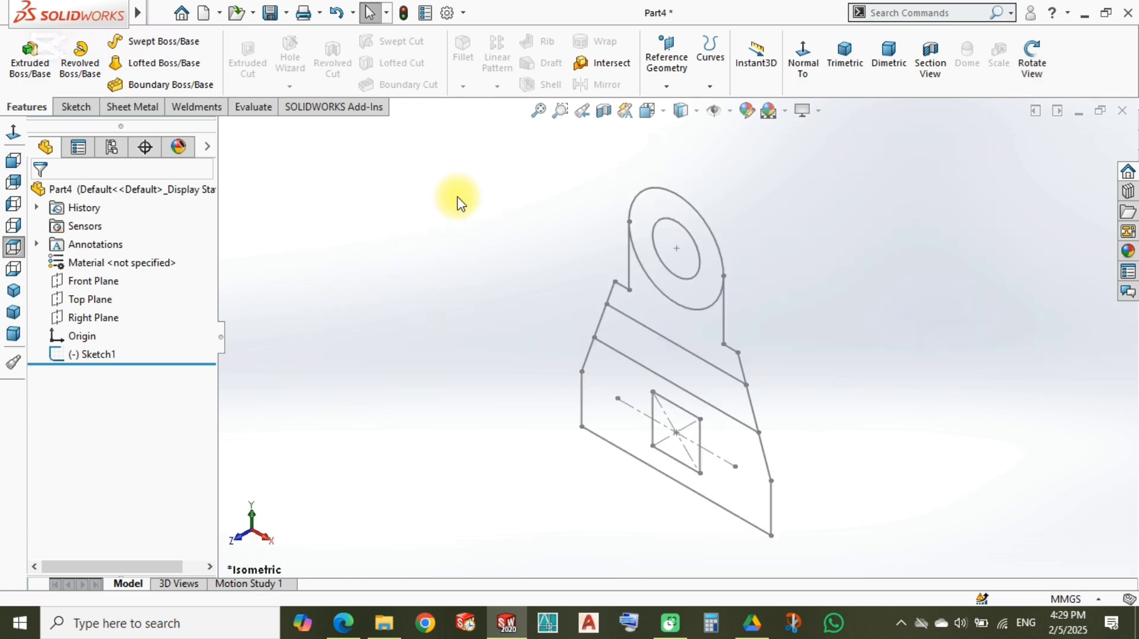
Step: Start a boss extrude without thin feature, replacing the open contour with the region below the lower cross line, leaving out the square
click(84, 110)
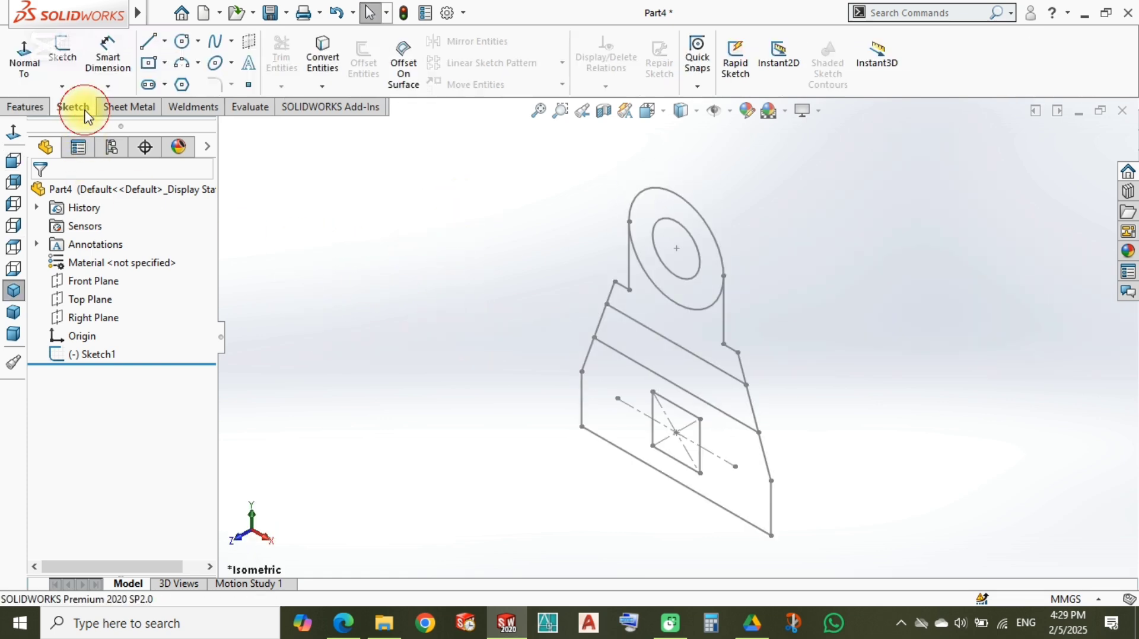
click(24, 104)
click(28, 53)
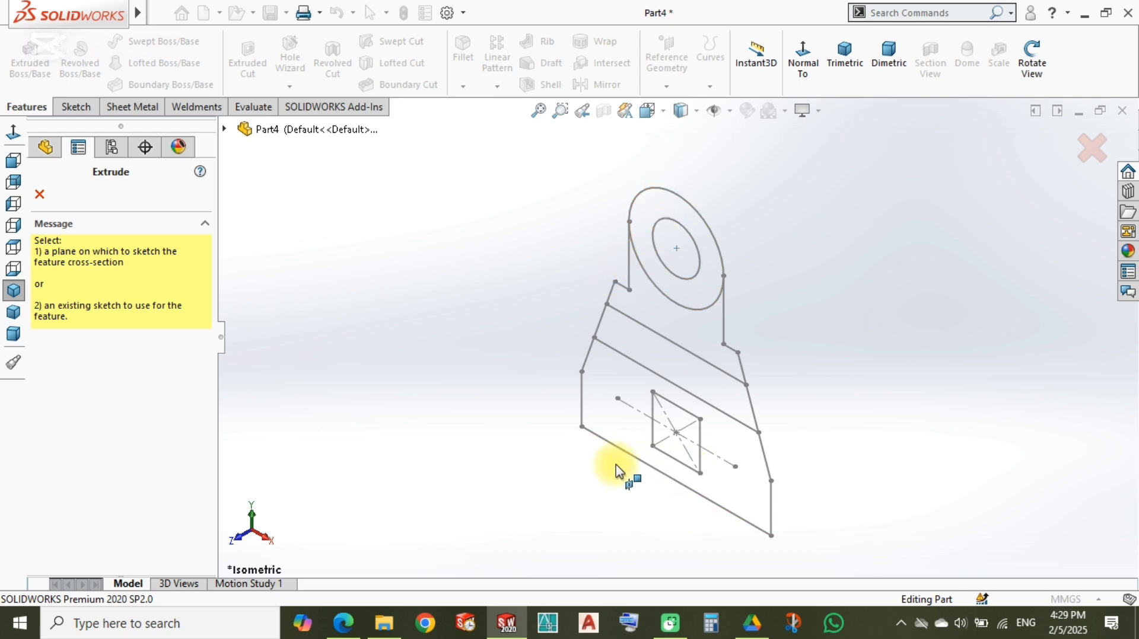
click(617, 446)
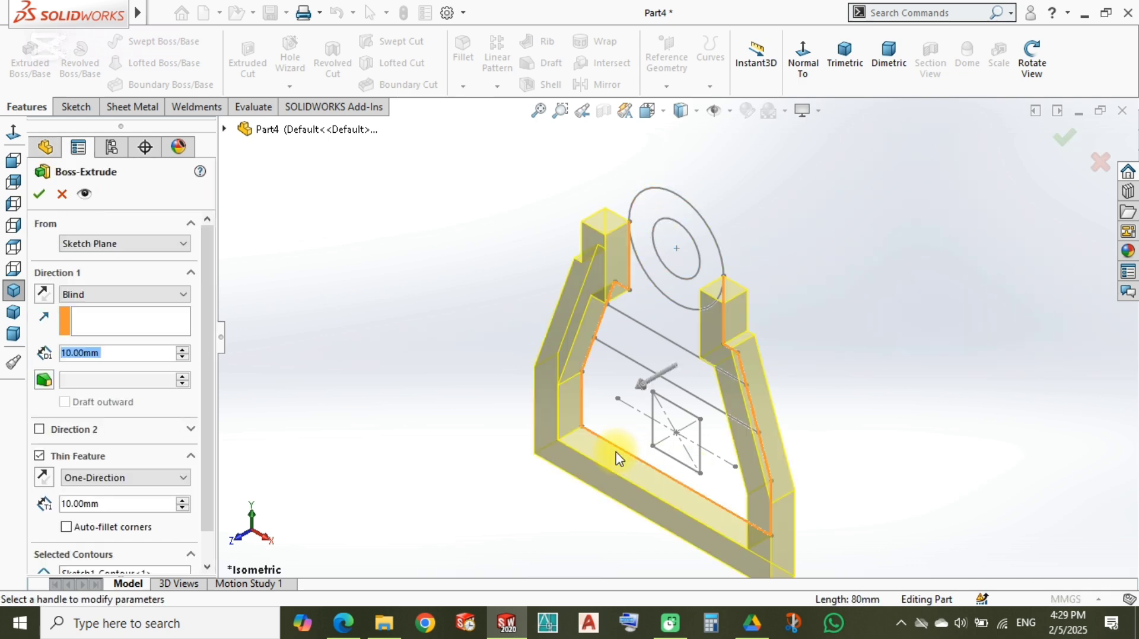
click(40, 456)
click(94, 504)
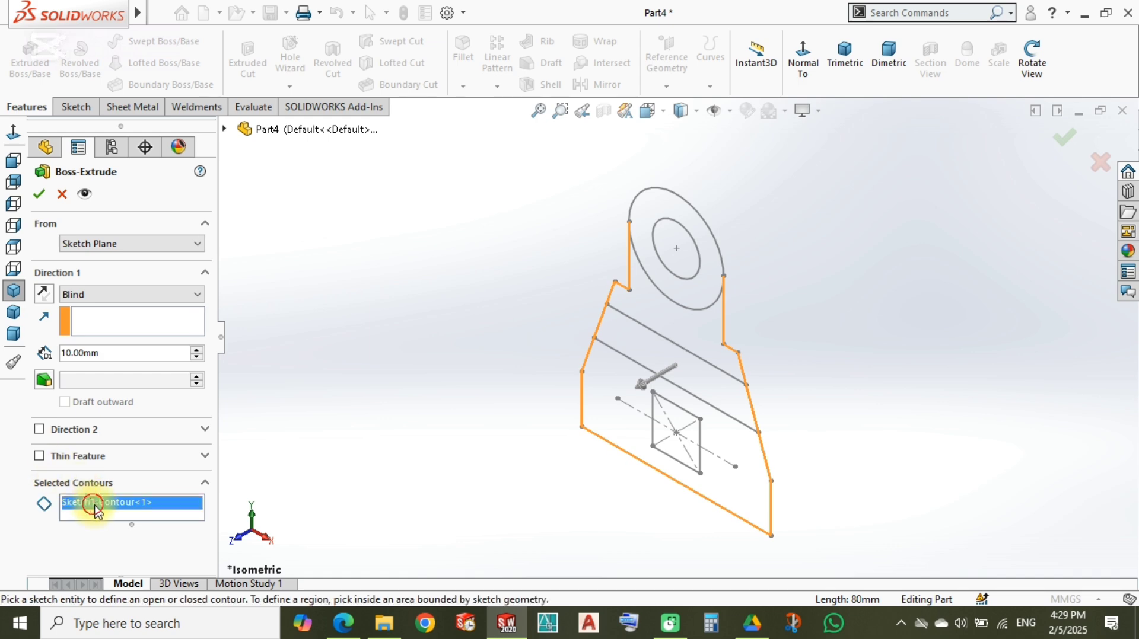
key(Delete)
click(625, 381)
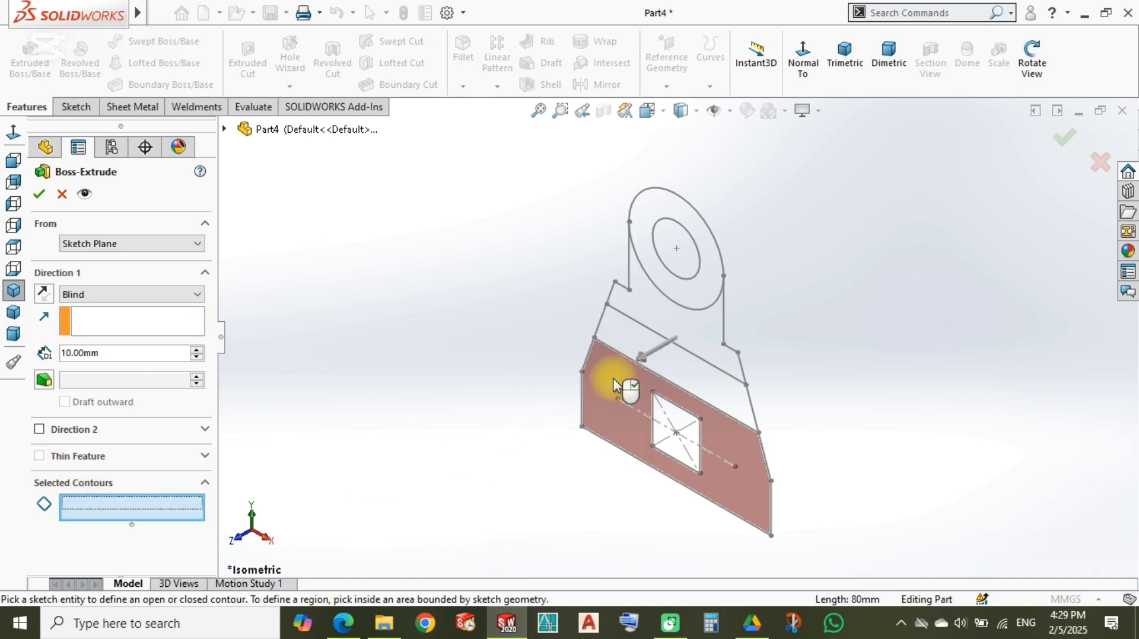
click(614, 388)
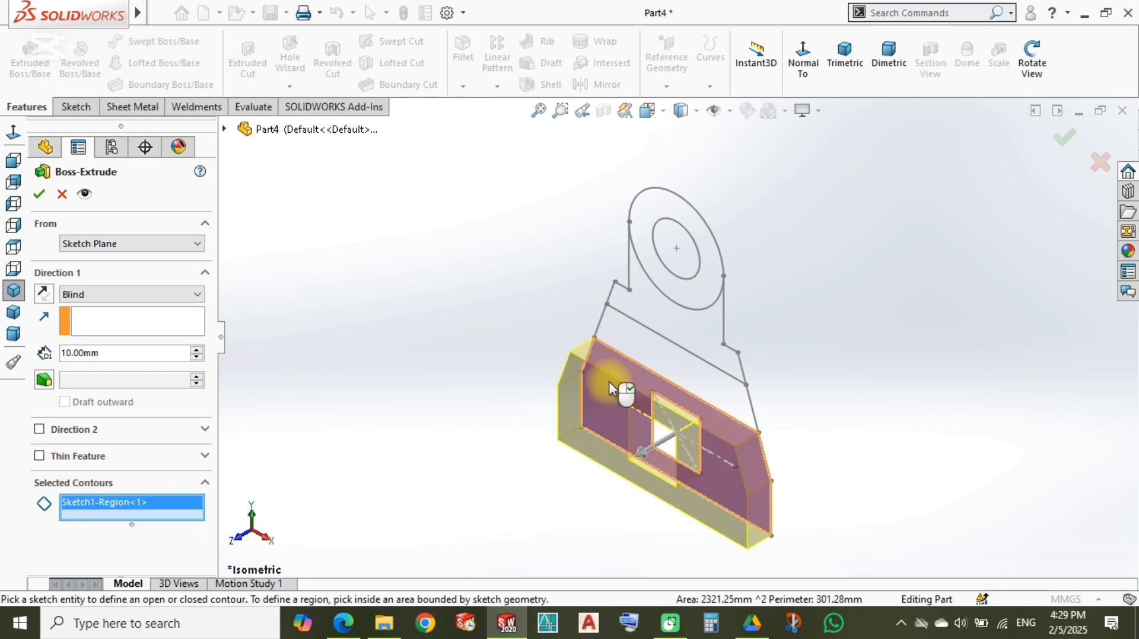
click(631, 344)
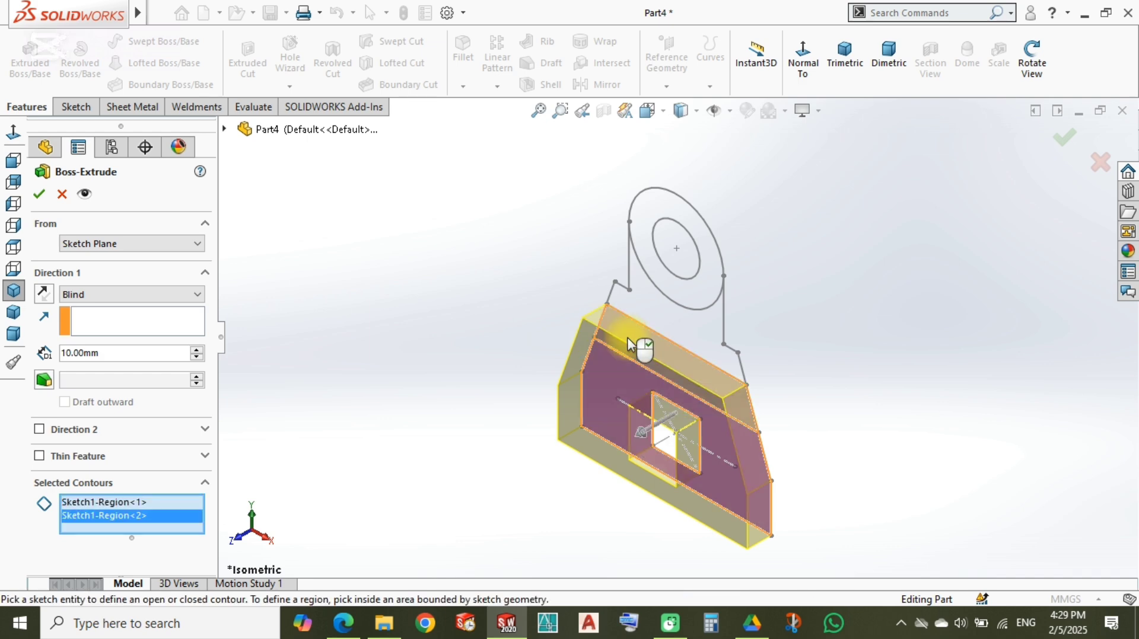
double_click(125, 349)
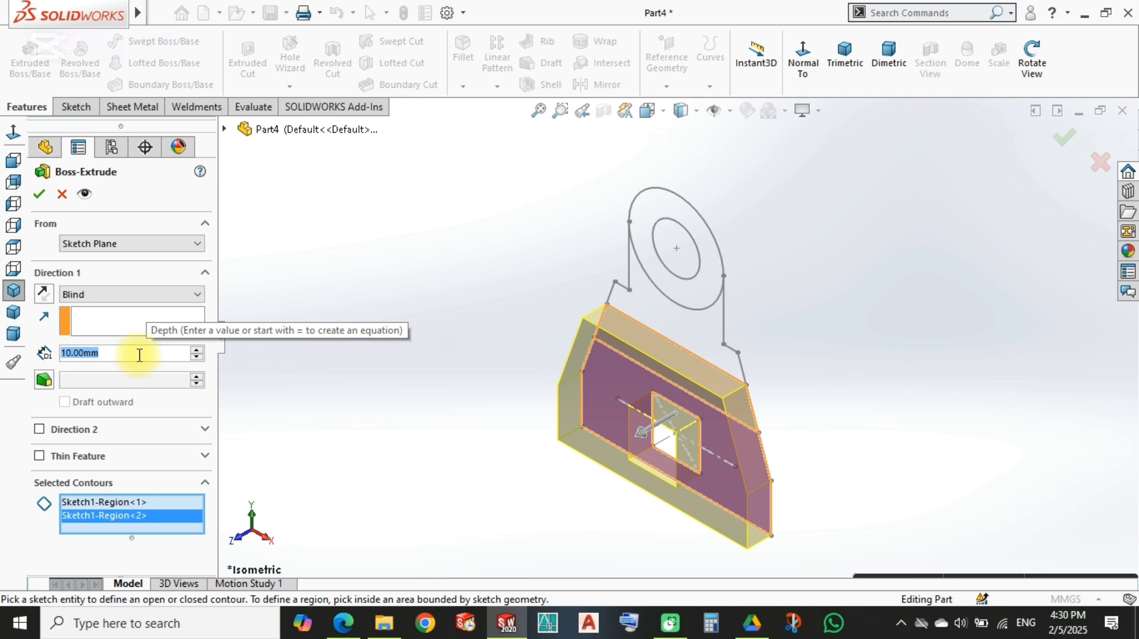
click(148, 515)
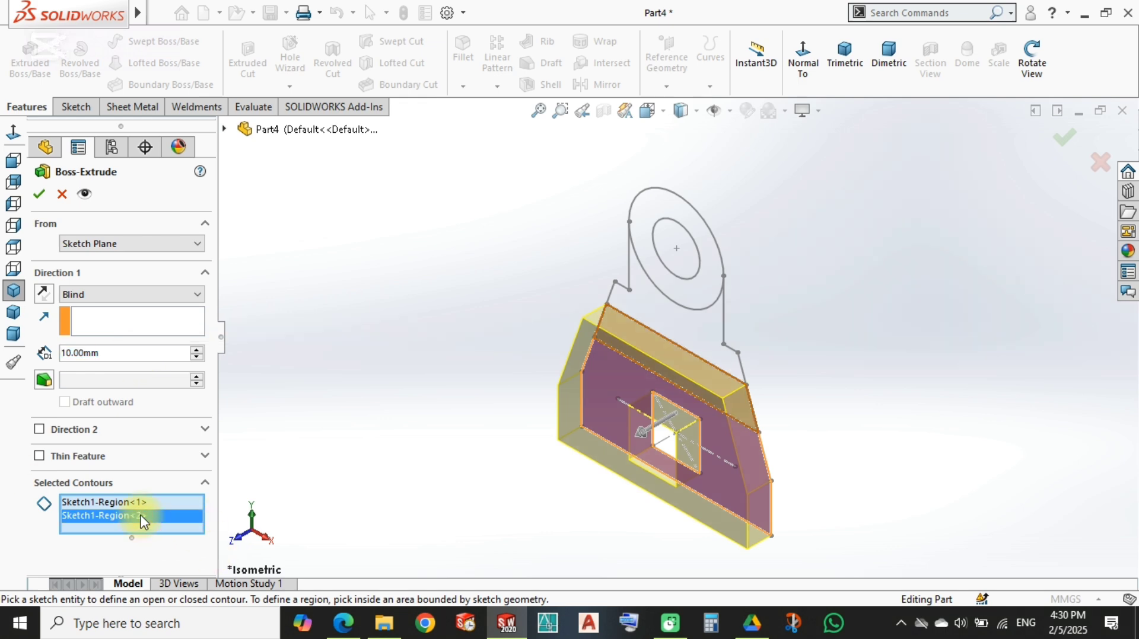
key(Delete)
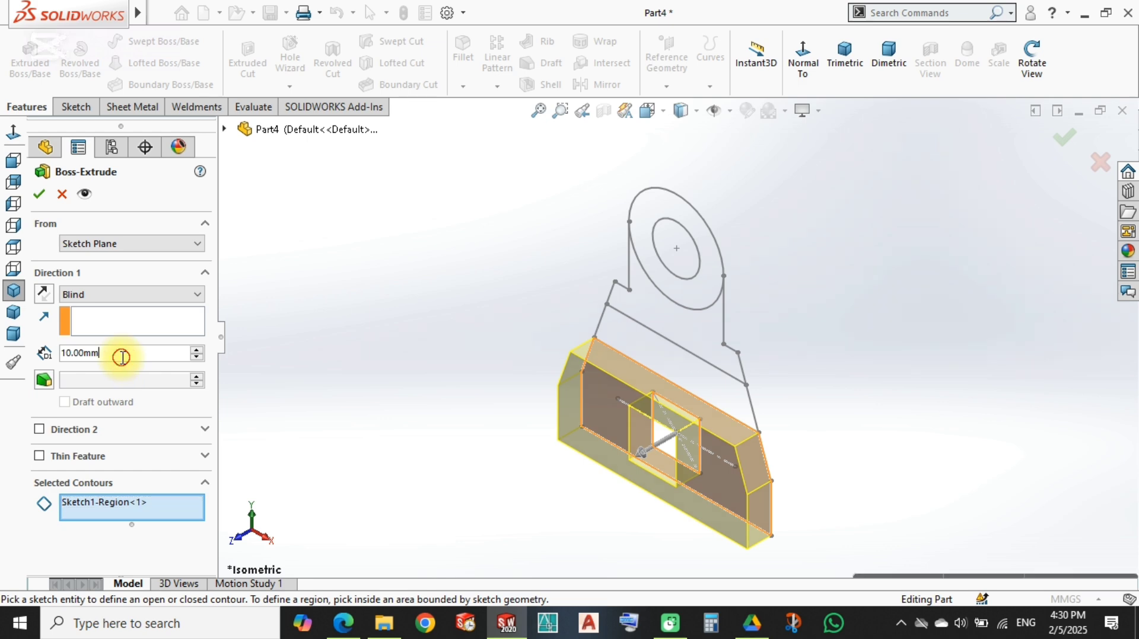
Step: Set the blind extrusion depth to 12 mm and complete the boss extrude
double_click(121, 357)
text(12)
key(Return)
key(Return)
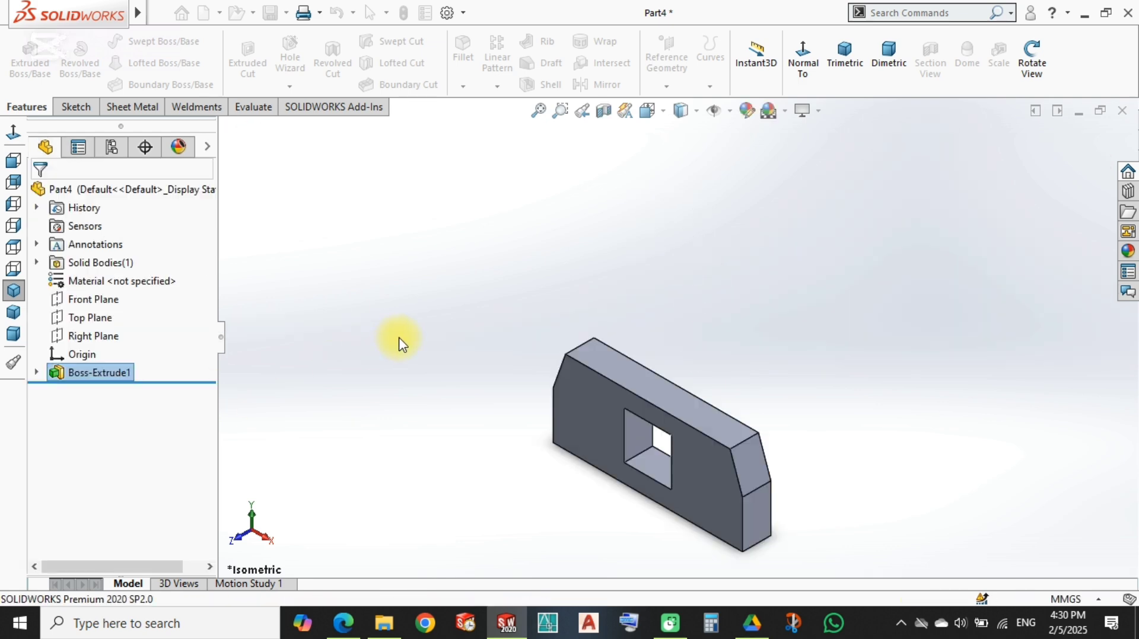
Step: Expand the first extrusion in the feature tree and show its sketch
click(37, 372)
click(96, 392)
click(136, 372)
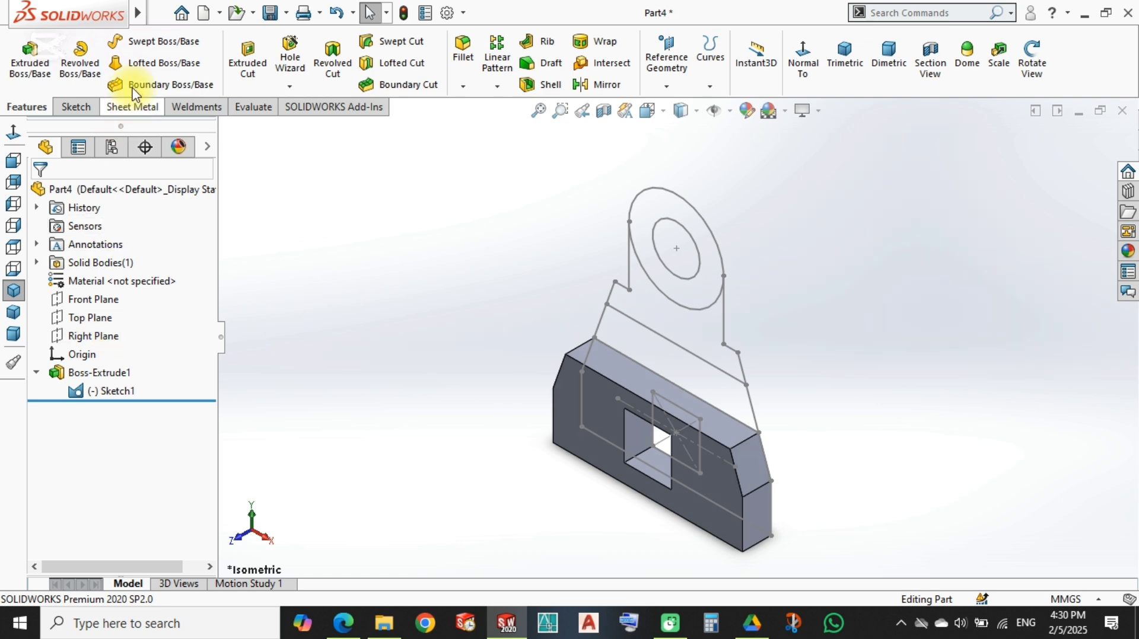
Step: Start a boss extrude from the shown sketch without thin feature, replacing the open contour with the region between the two cross lines
click(30, 59)
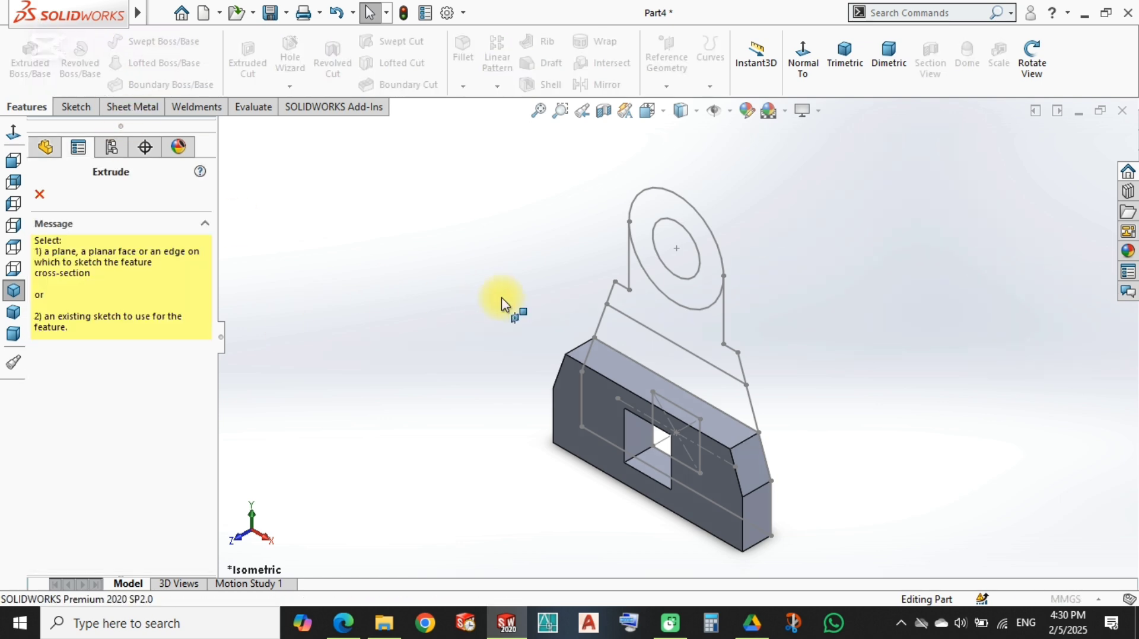
click(600, 328)
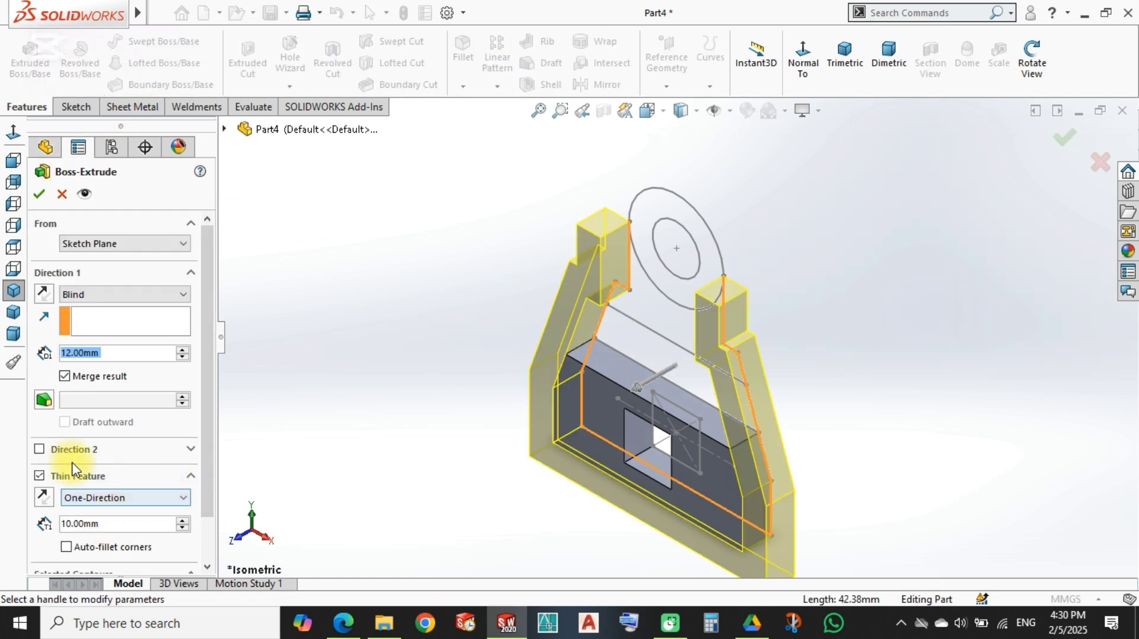
click(40, 476)
click(122, 525)
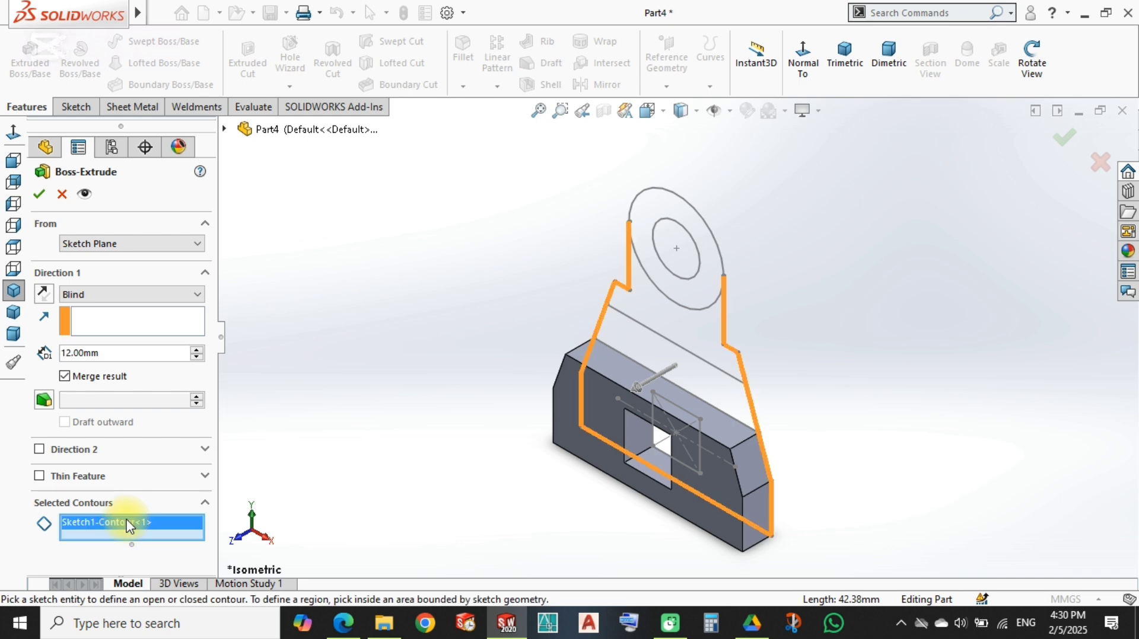
key(Delete)
click(682, 358)
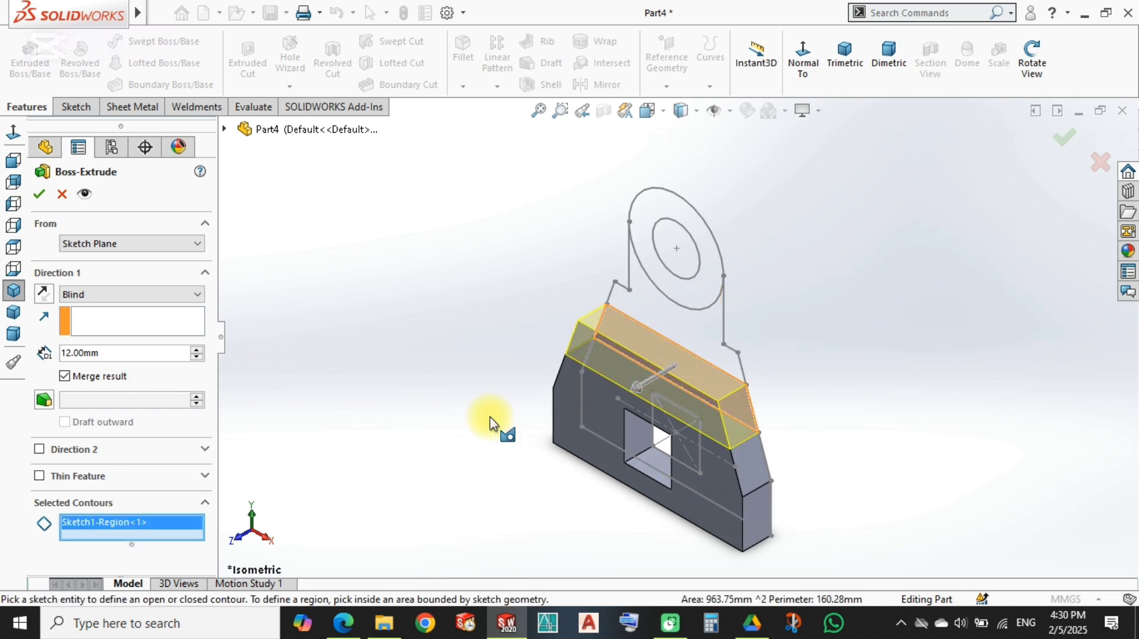
Step: Set the blind extrusion depth to 47 mm and complete the boss extrude
double_click(122, 353)
text(4)
key(Return)
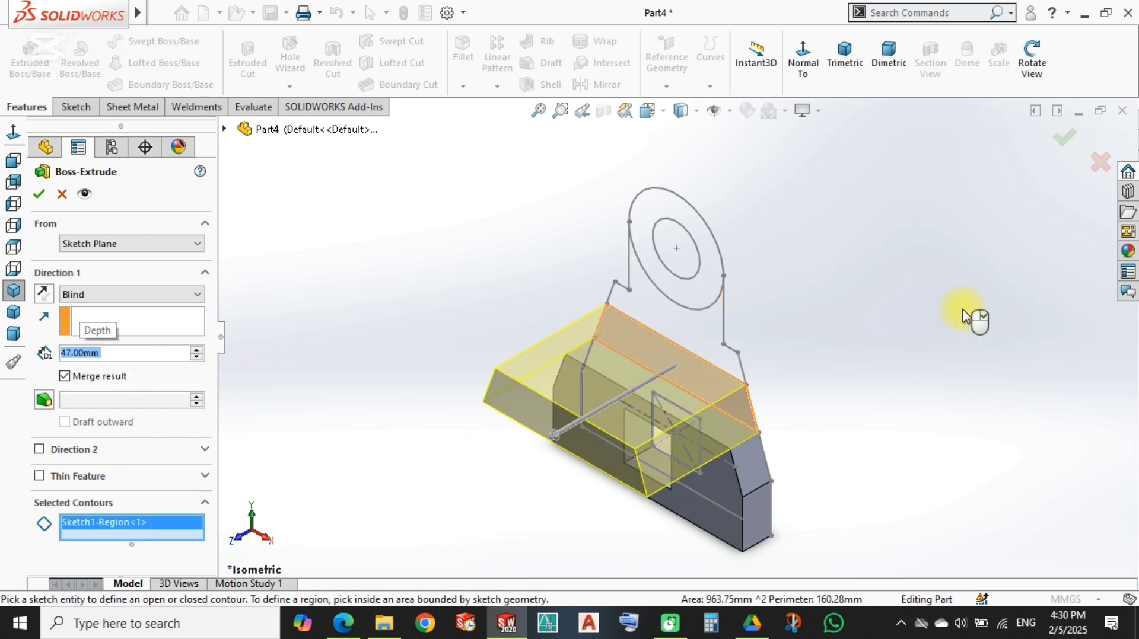
key(Return)
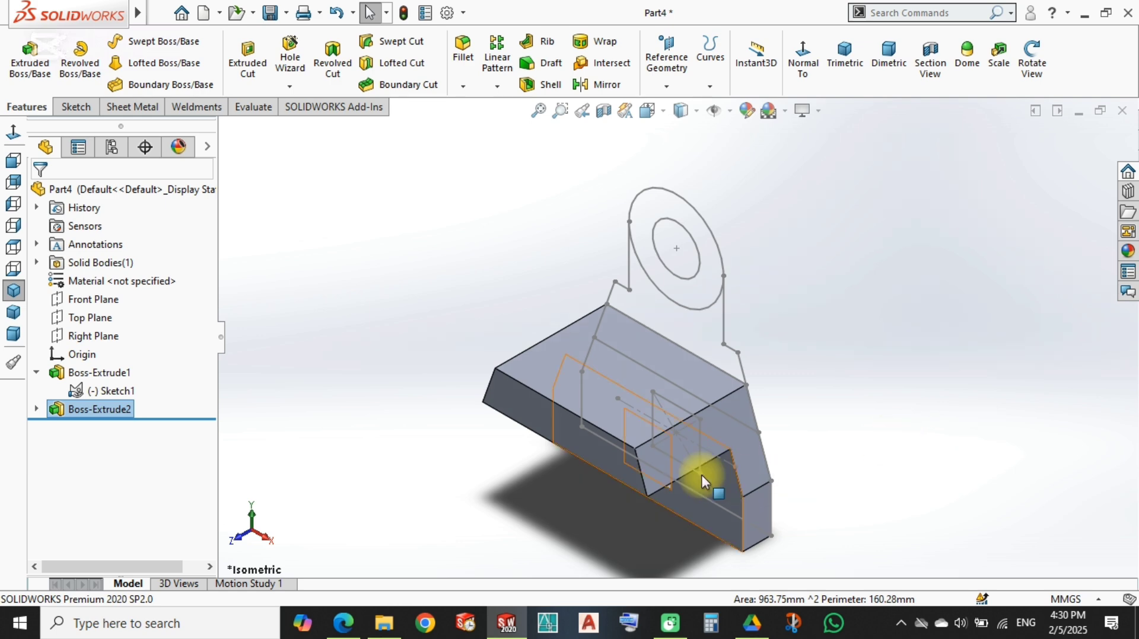
middle_drag(691, 473, 753, 482)
click(480, 292)
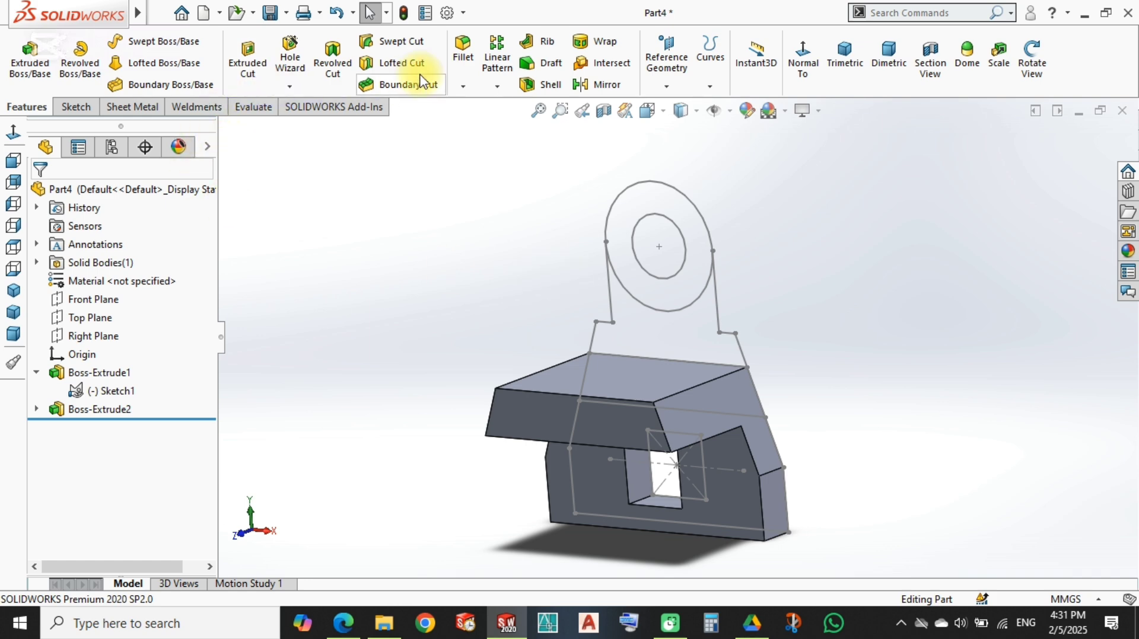
Step: Start a boss extrude, replace the circle contour with the region between the upper cross line and the outer circle, and set its depth to 15 mm
click(30, 56)
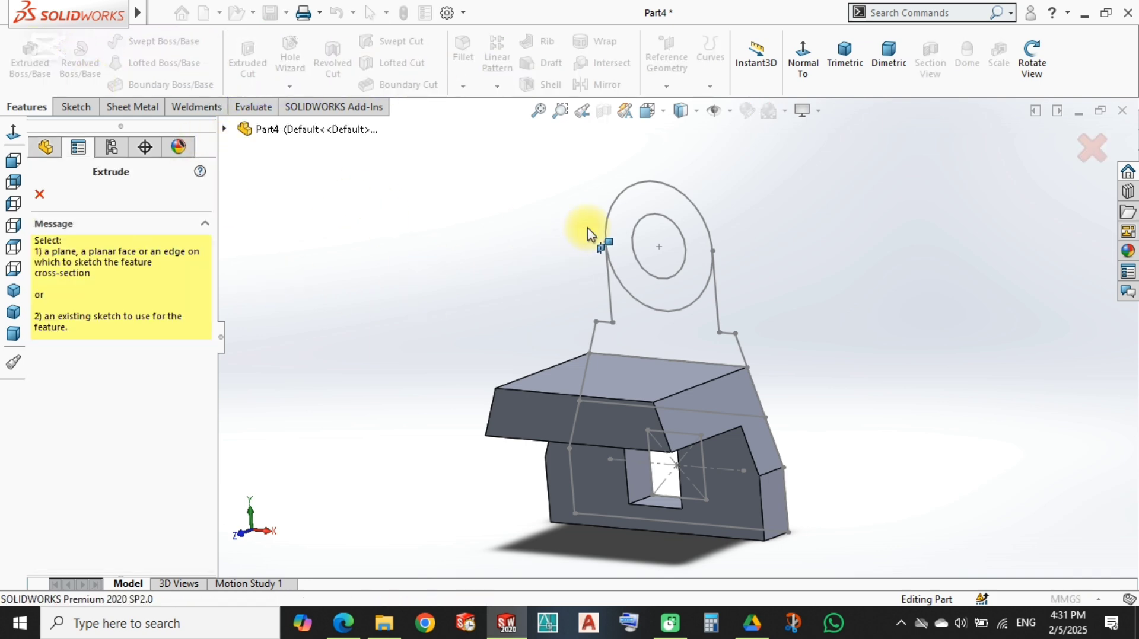
click(612, 208)
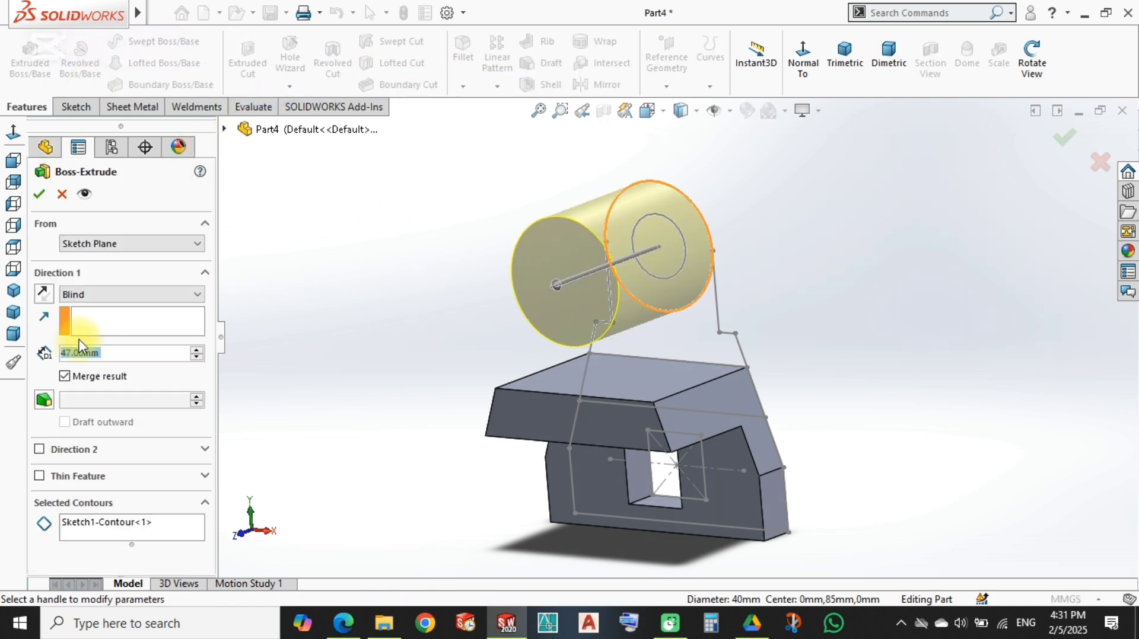
click(135, 525)
key(Delete)
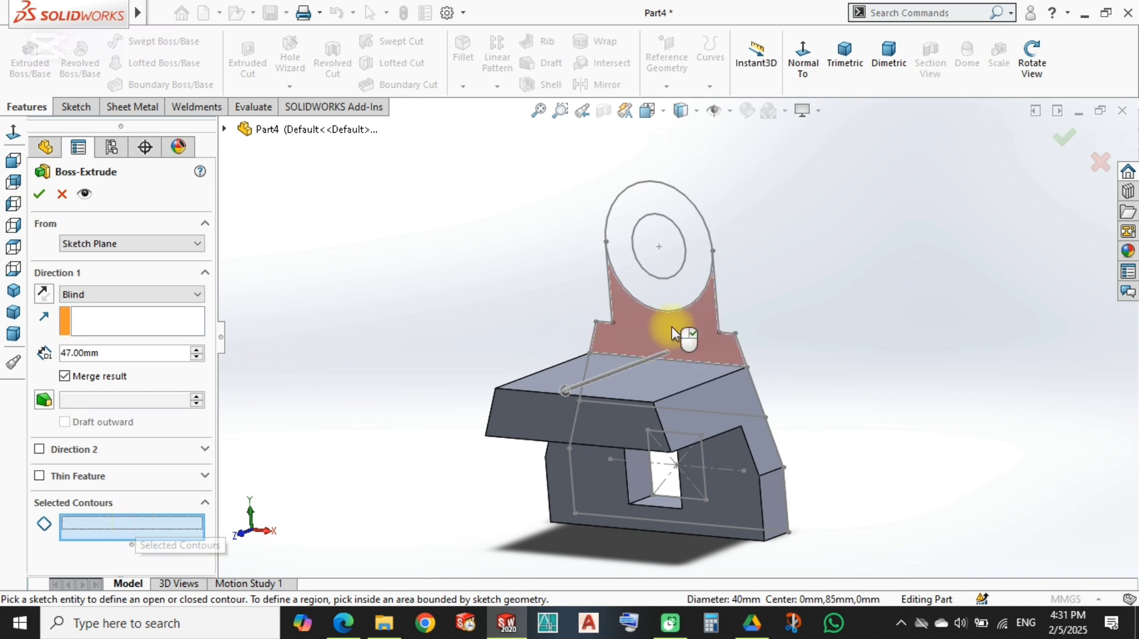
click(671, 327)
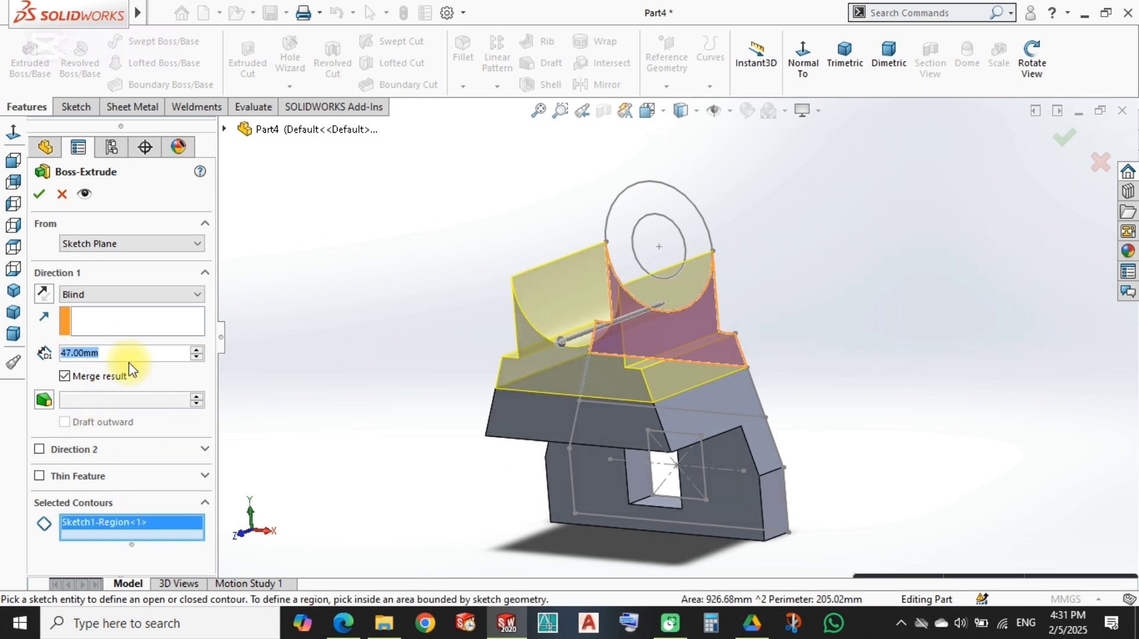
text(1)
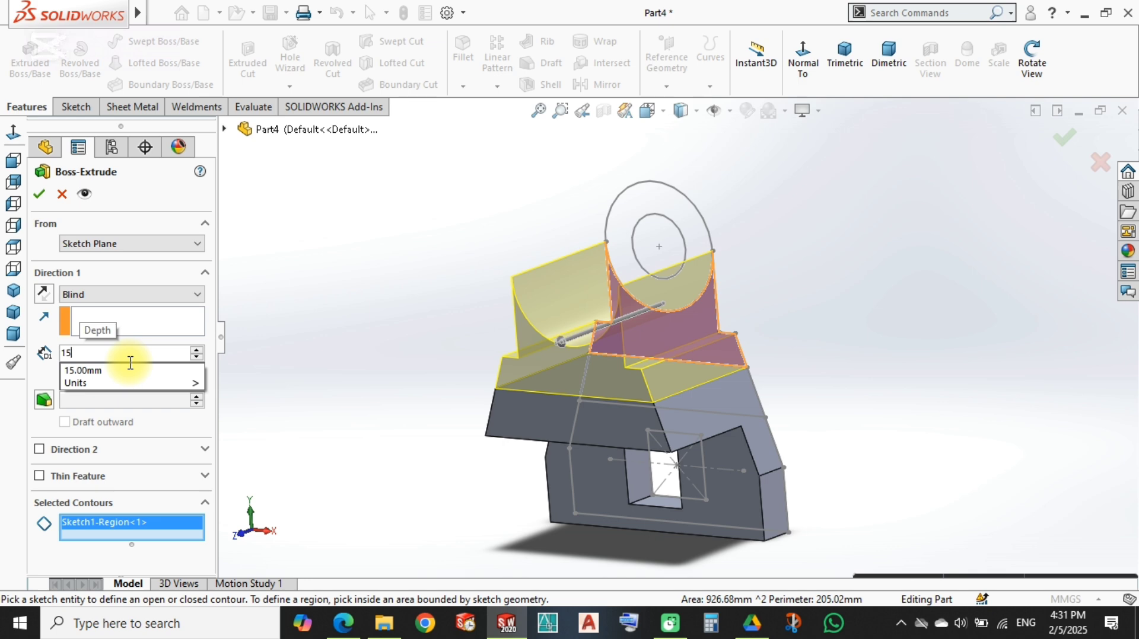
text(5)
click(131, 370)
Step: Start the extrusion from a 47 mm offset, reverse its direction back over the block, and complete it
click(124, 244)
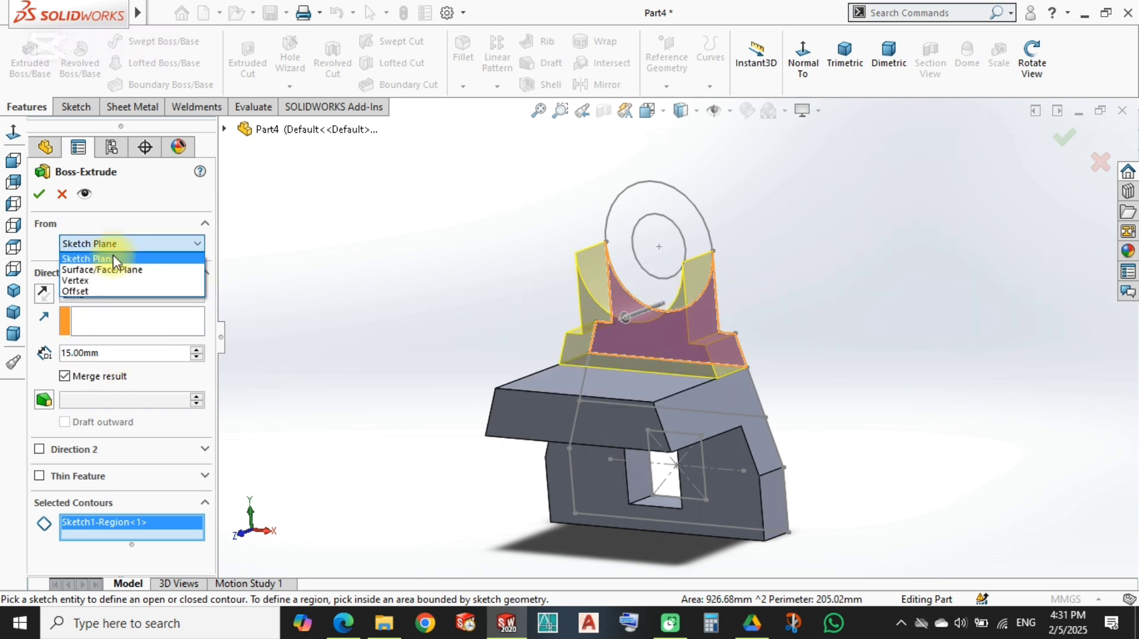
click(100, 292)
double_click(135, 268)
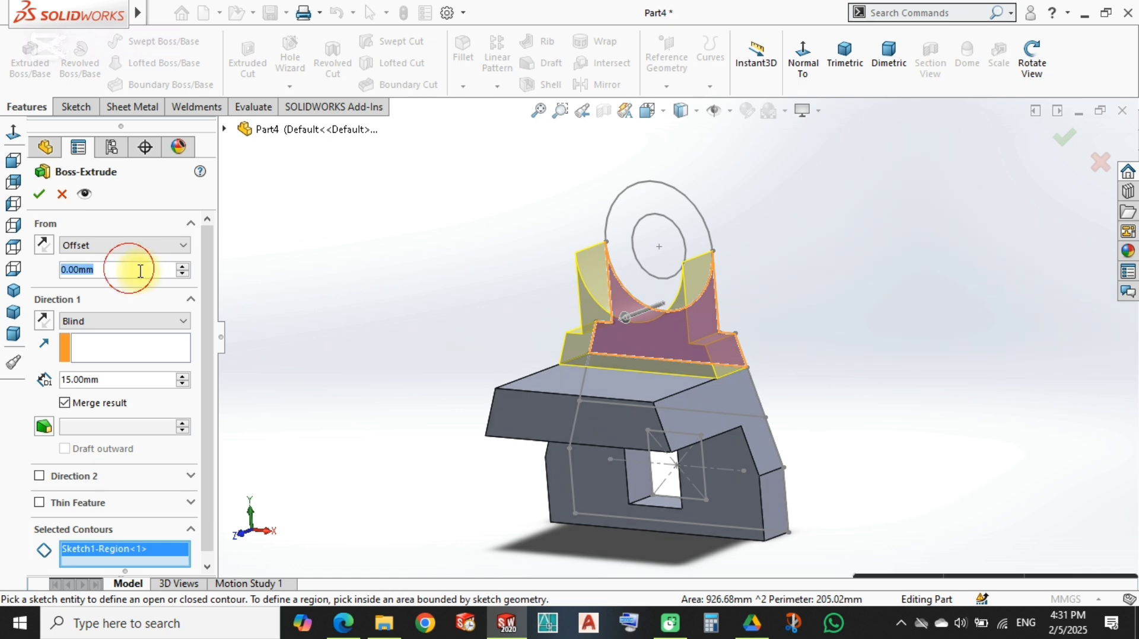
text(47)
key(Return)
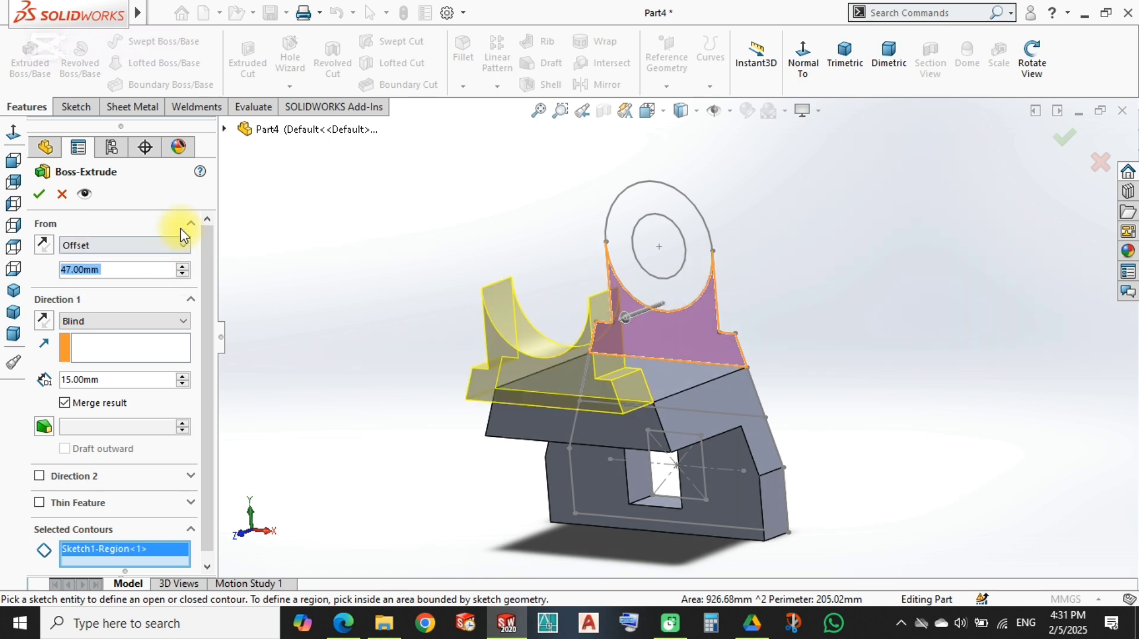
click(39, 322)
scroll(655, 383, down, 4)
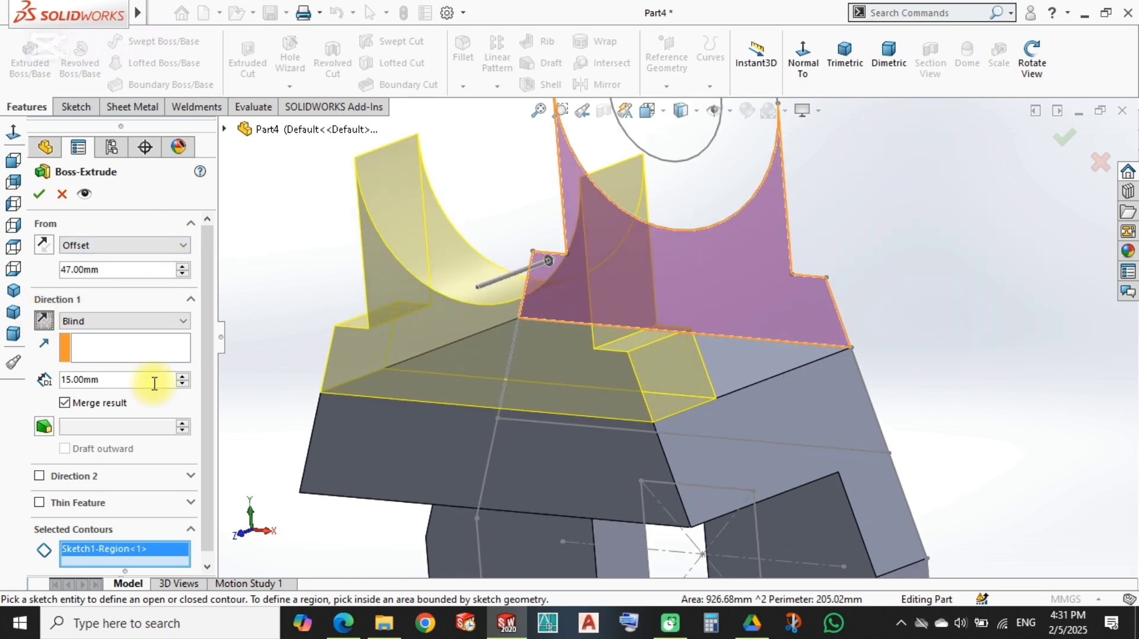
click(39, 196)
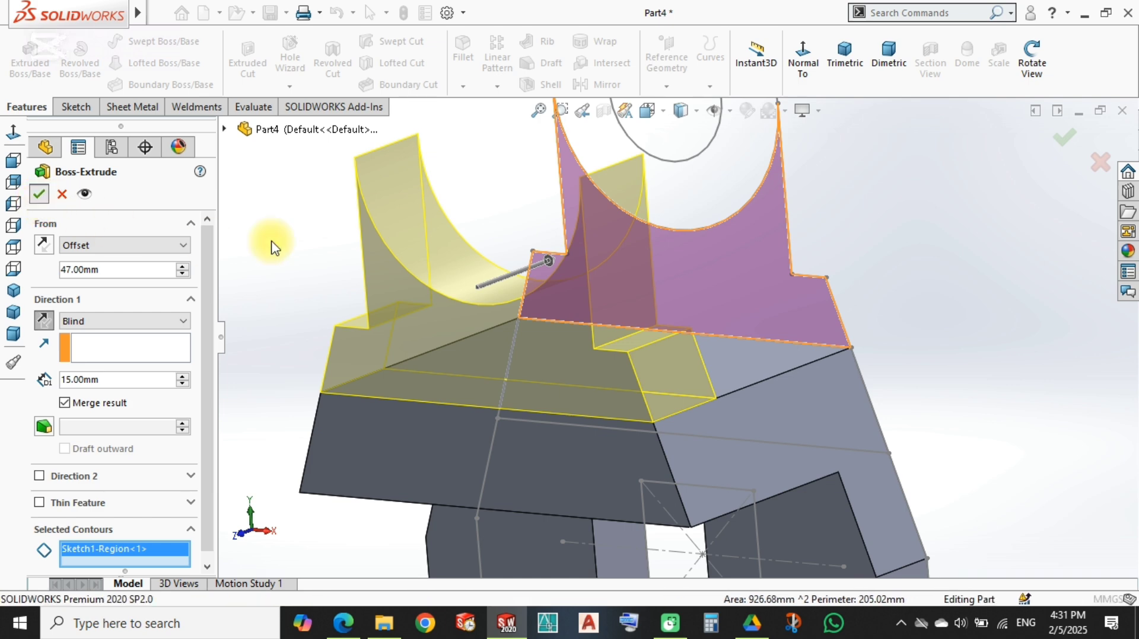
middle_drag(318, 271, 633, 349)
scroll(633, 349, up, 3)
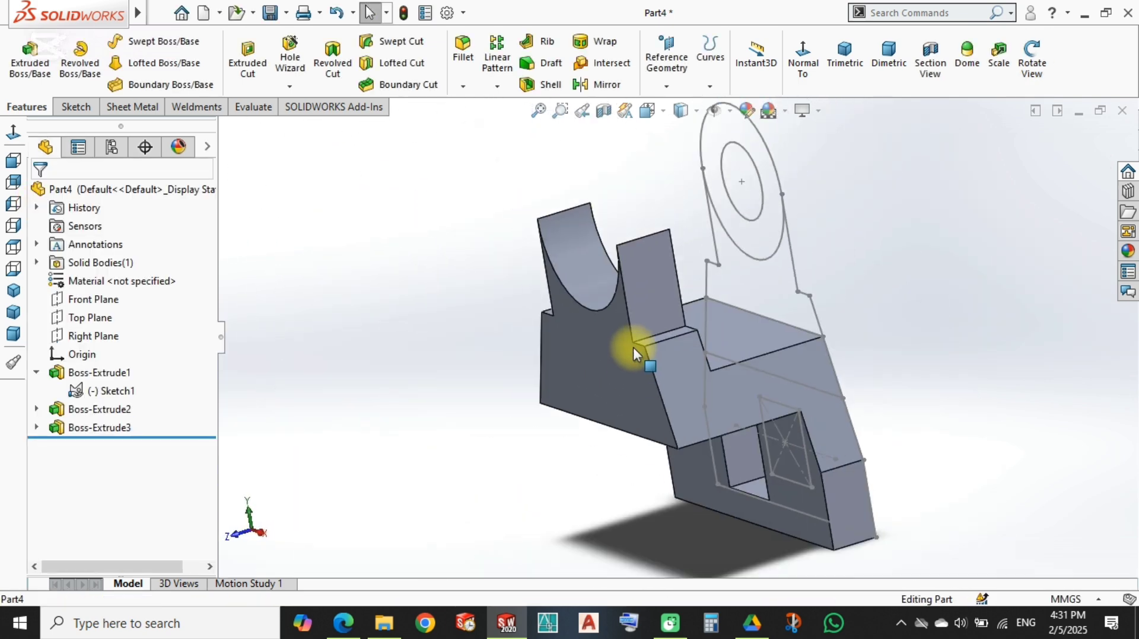
Step: Extrude the outer circle from a 47 mm offset, blind 15 mm in the first direction and 20 mm in the second
click(30, 54)
click(702, 142)
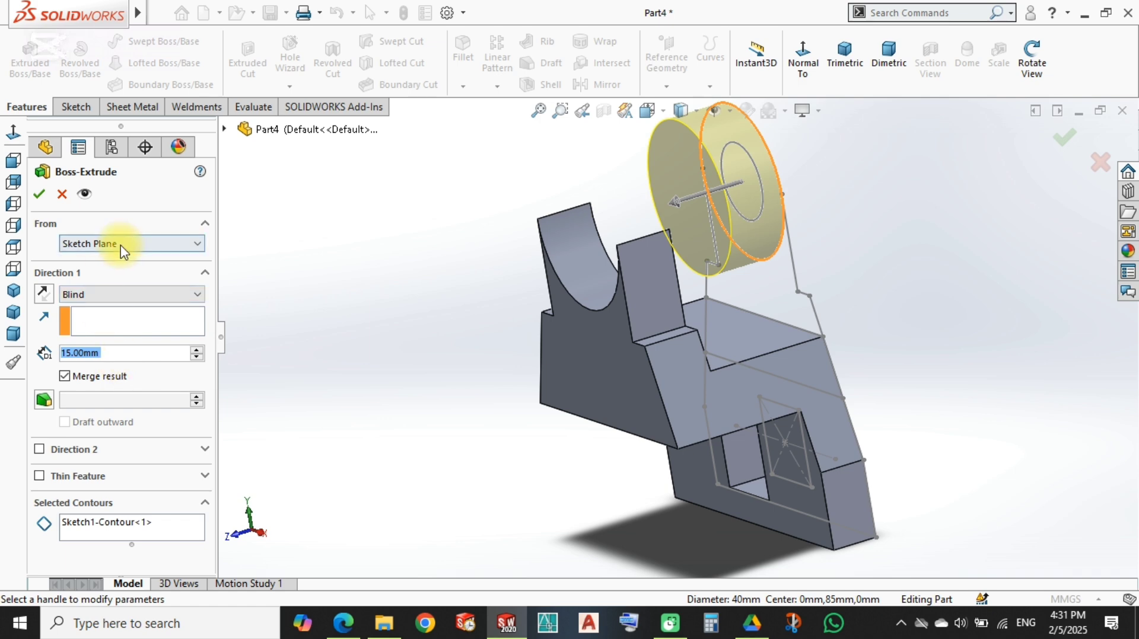
click(123, 245)
click(107, 293)
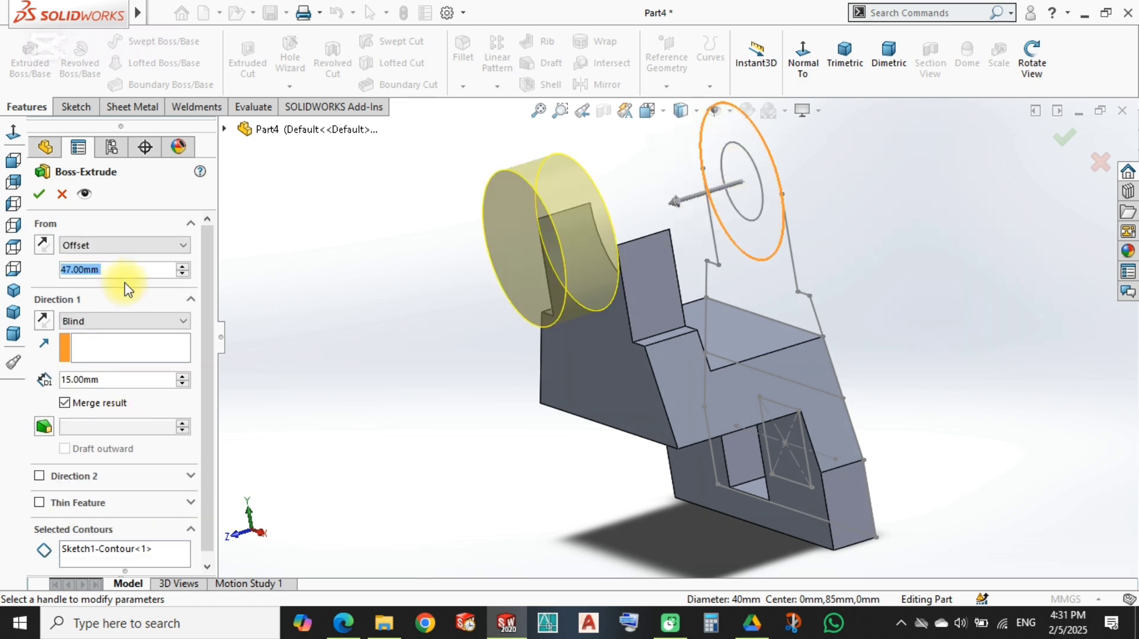
click(39, 478)
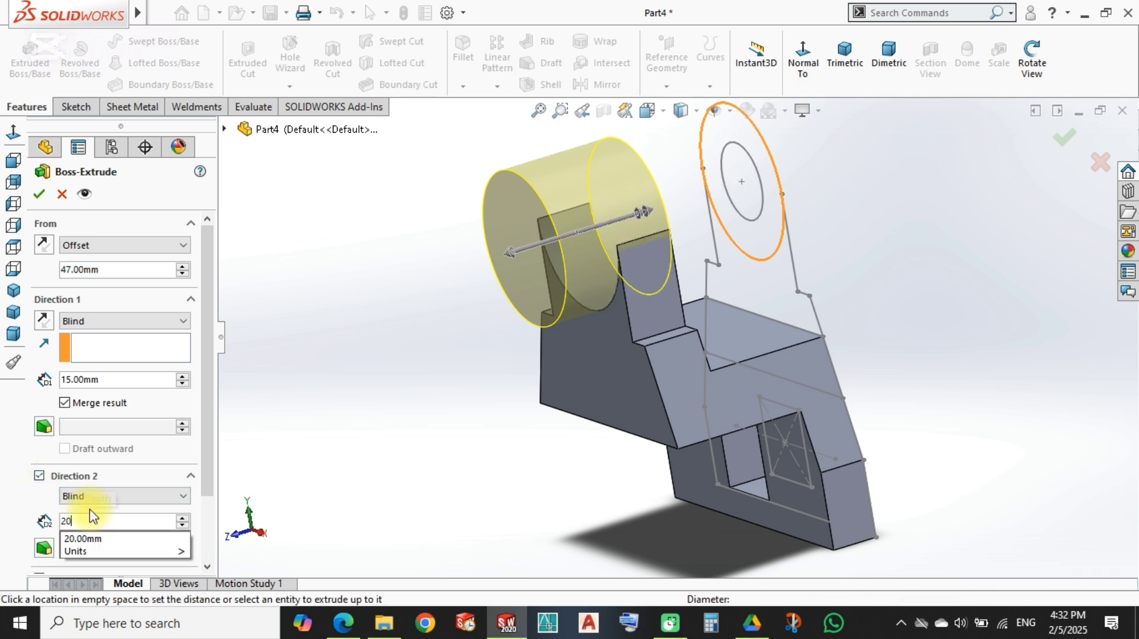
key(Return)
middle_drag(394, 315, 475, 269)
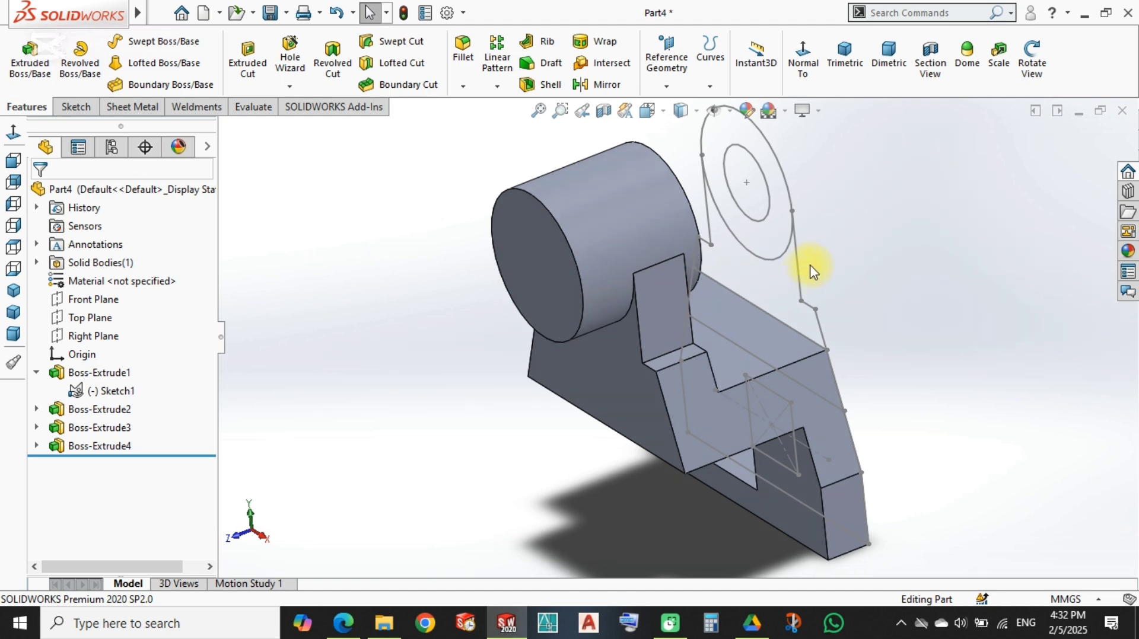
Step: Cut the inner circle through all of the cylinder with an extruded cut, reversing the cut direction toward the body
scroll(647, 313, up, 2)
scroll(649, 319, down, 3)
click(247, 59)
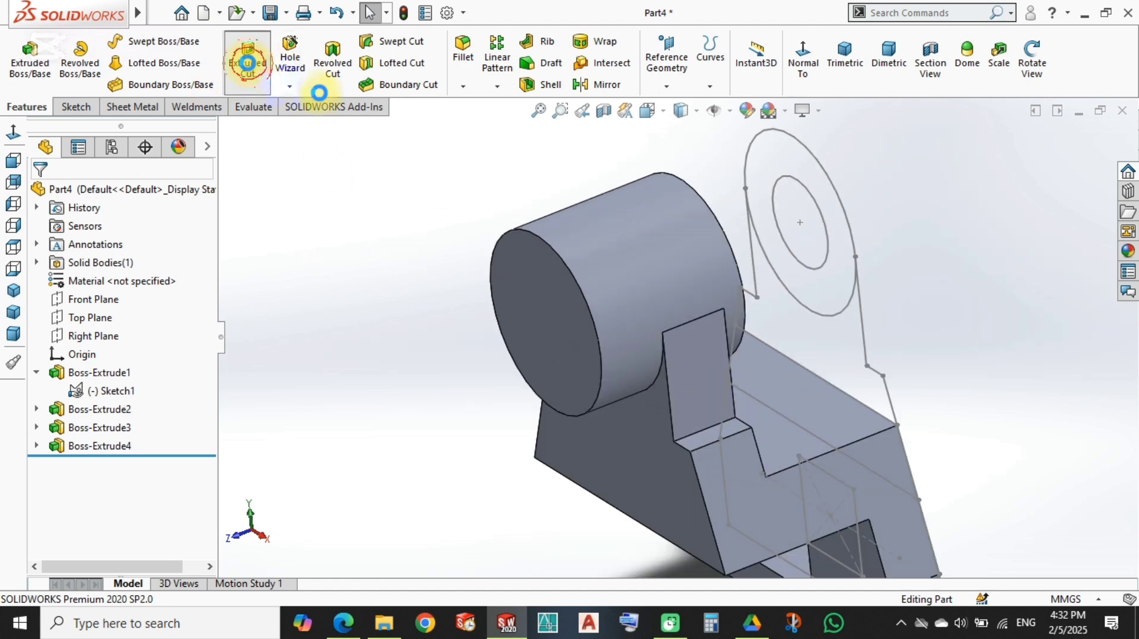
click(800, 180)
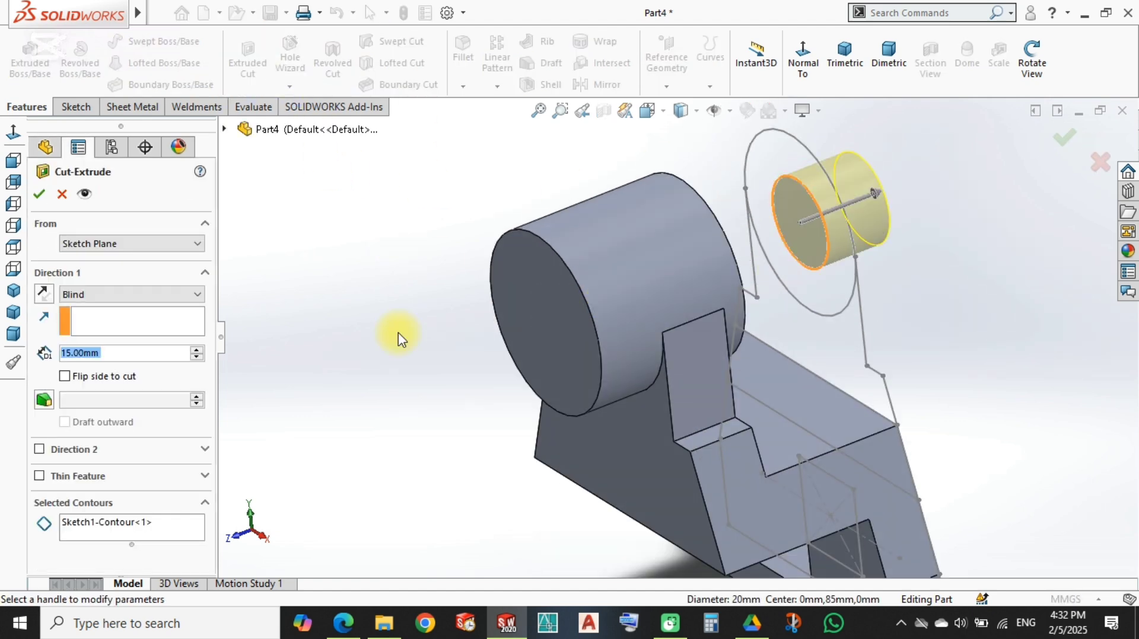
click(83, 295)
click(101, 311)
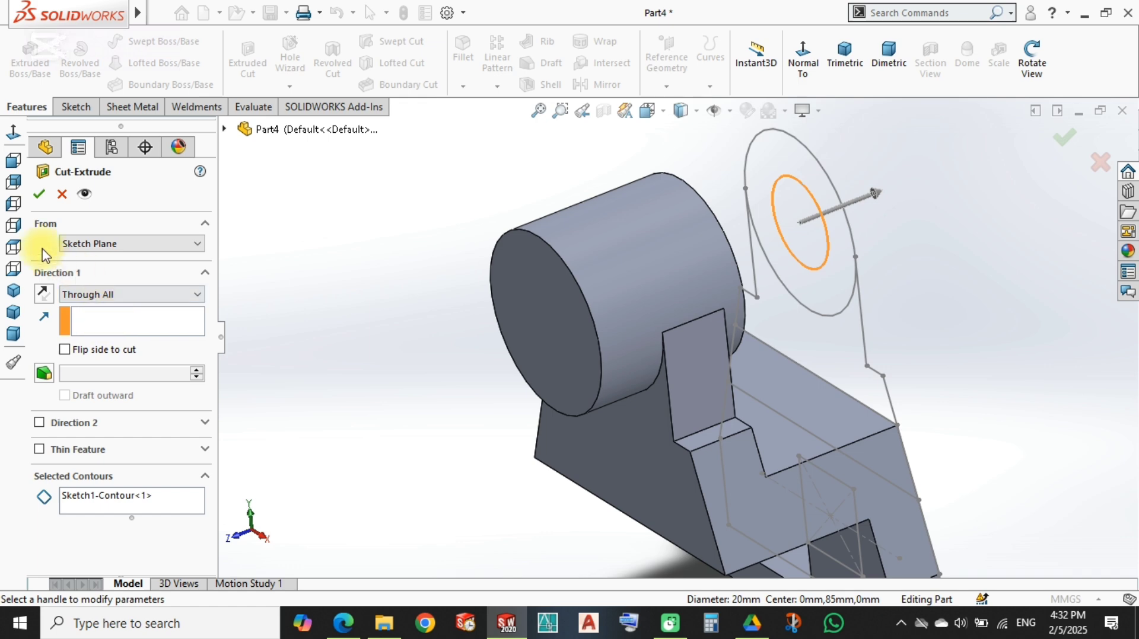
click(41, 203)
click(44, 293)
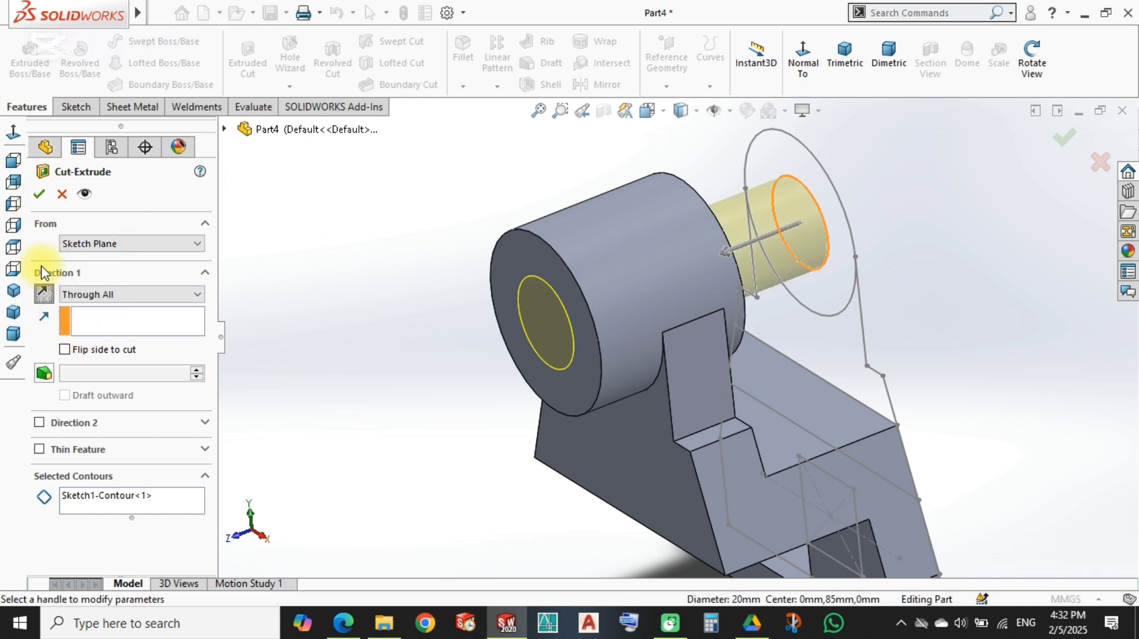
click(39, 194)
Step: Hide the front-view sketch and inspect the solid from the front and the back
scroll(582, 412, up, 3)
middle_drag(583, 413, 709, 351)
scroll(759, 276, down, 3)
click(748, 243)
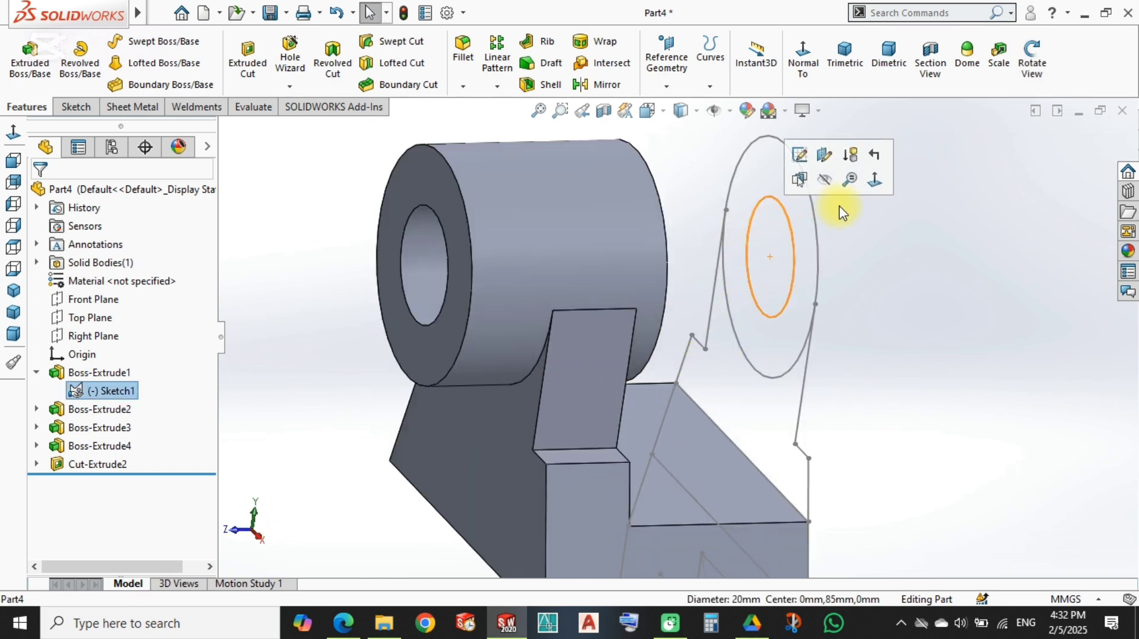
click(839, 178)
scroll(521, 412, up, 3)
middle_drag(522, 412, 565, 473)
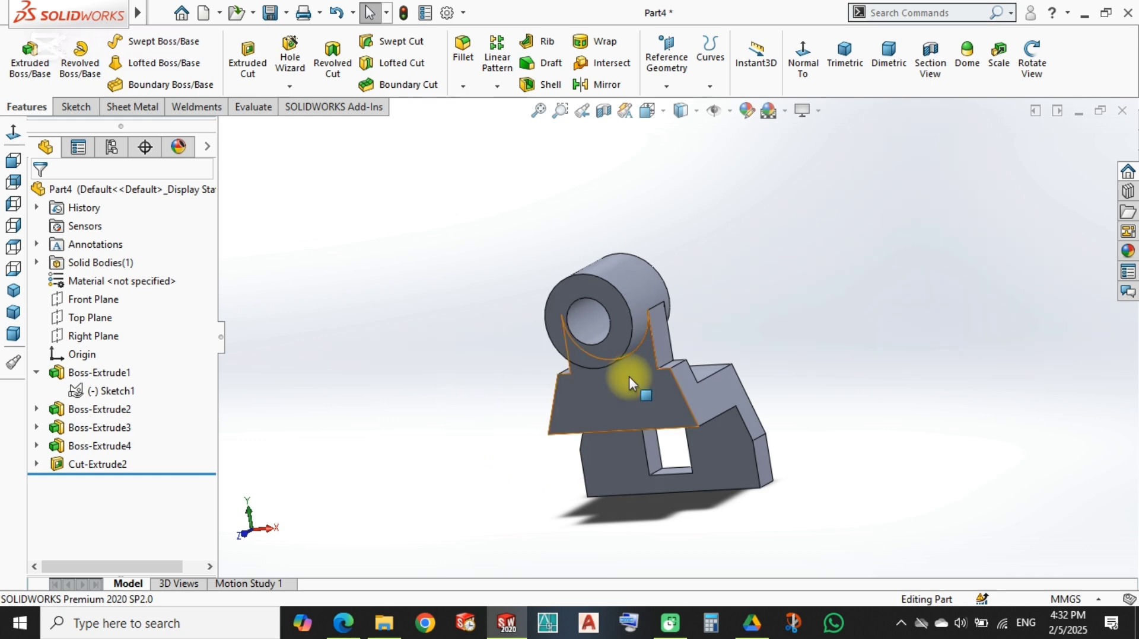
middle_drag(629, 383, 430, 461)
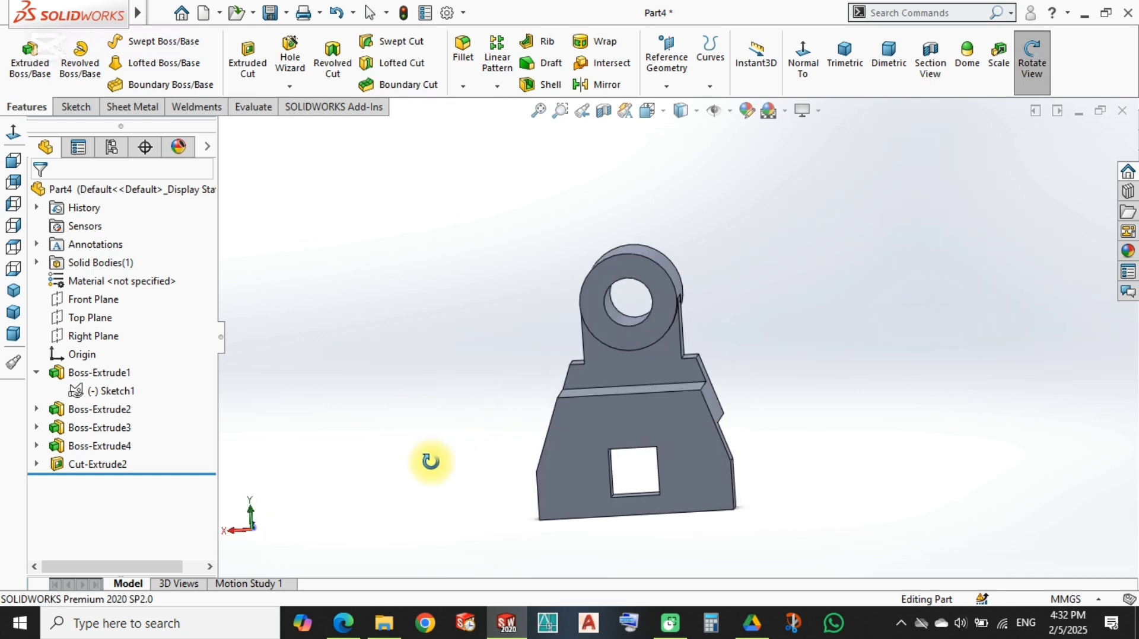
Step: Show the first extrusion's sketch and set up an ISO bottoming tapped hole of size M10, through all, in the Hole Wizard
click(108, 390)
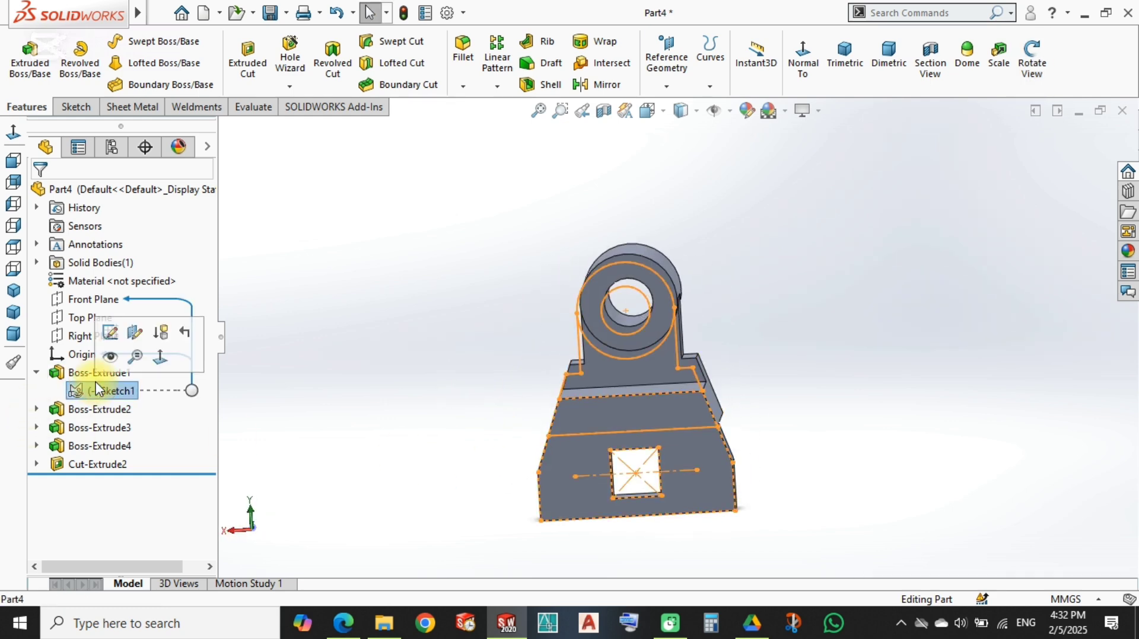
click(112, 356)
scroll(627, 513, down, 6)
click(288, 51)
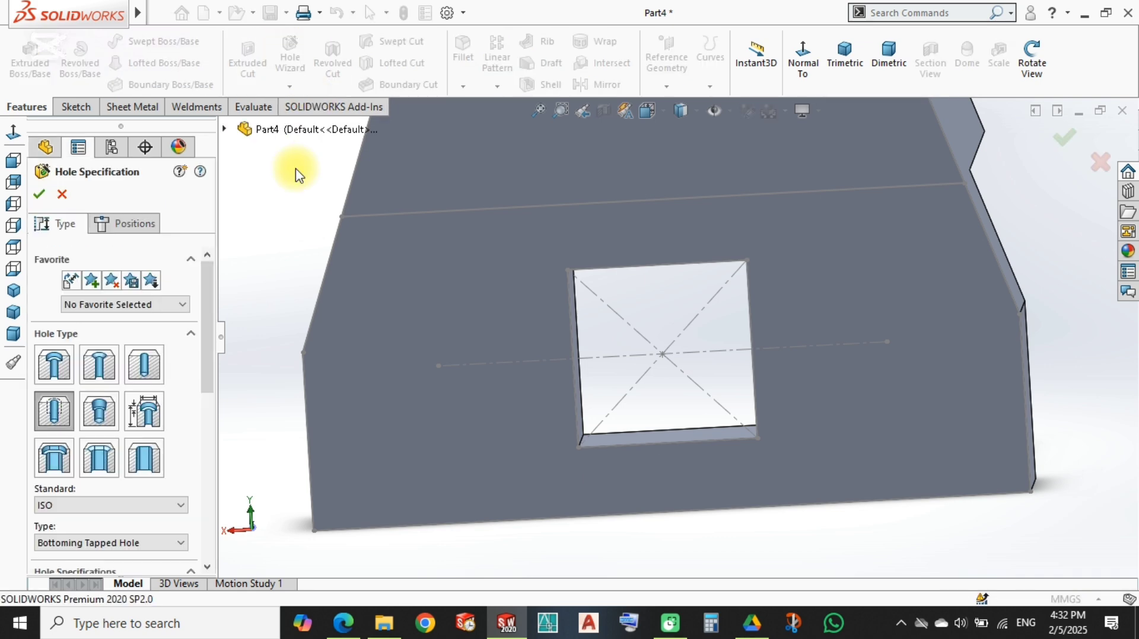
scroll(216, 368, down, 4)
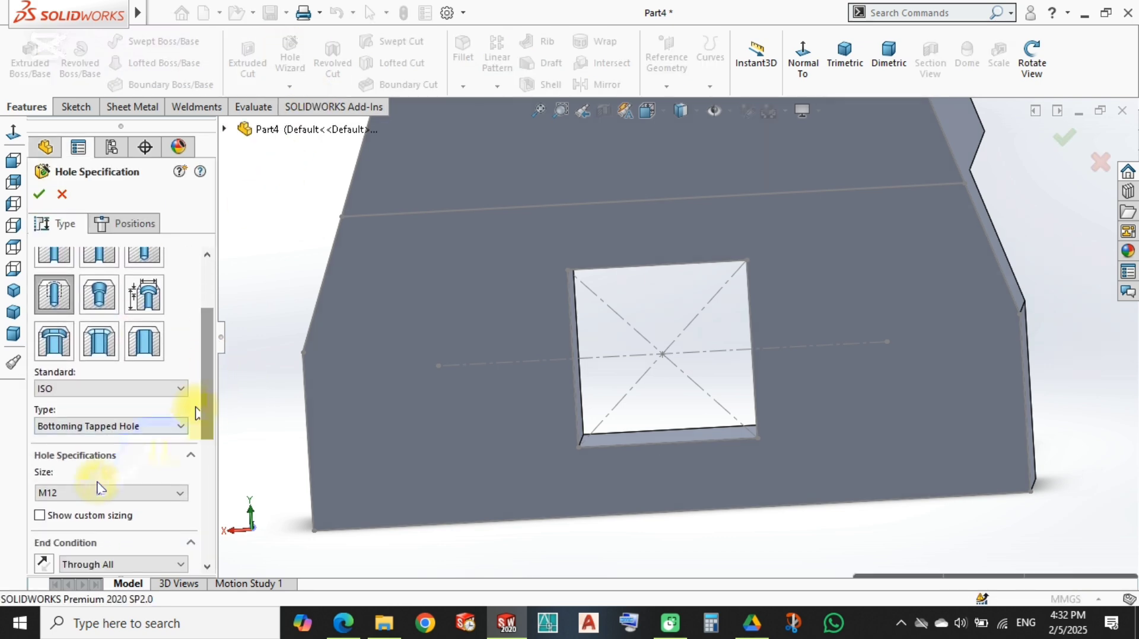
click(89, 493)
scroll(81, 415, up, 3)
click(80, 353)
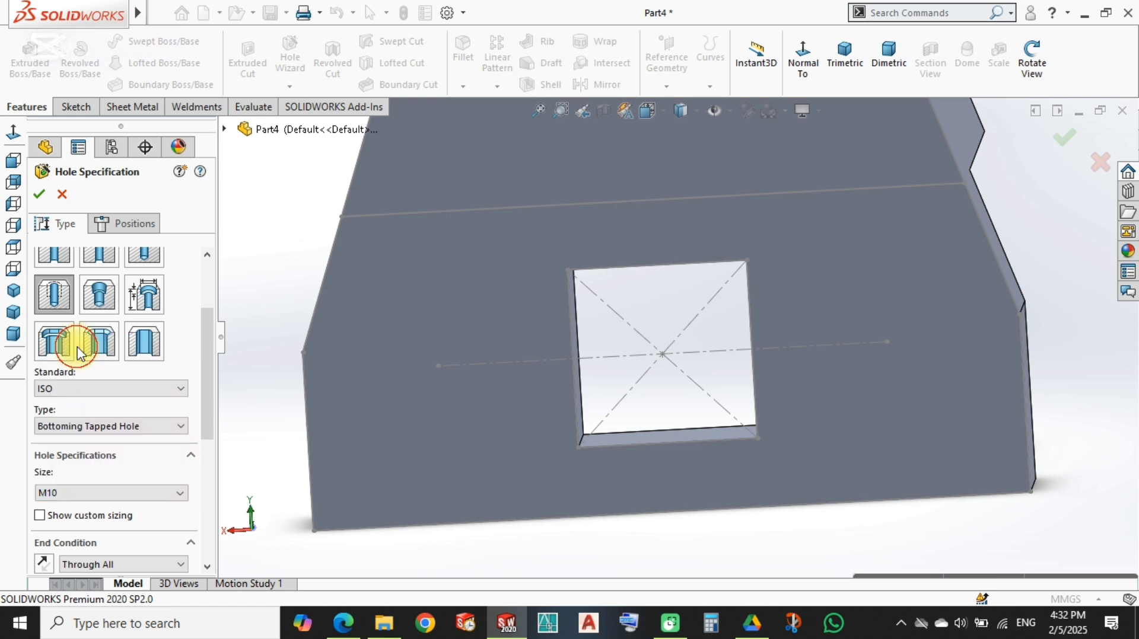
Step: Position the M10 tapped holes at both ends of the horizontal centerline on the lower plate's face and create them
click(135, 223)
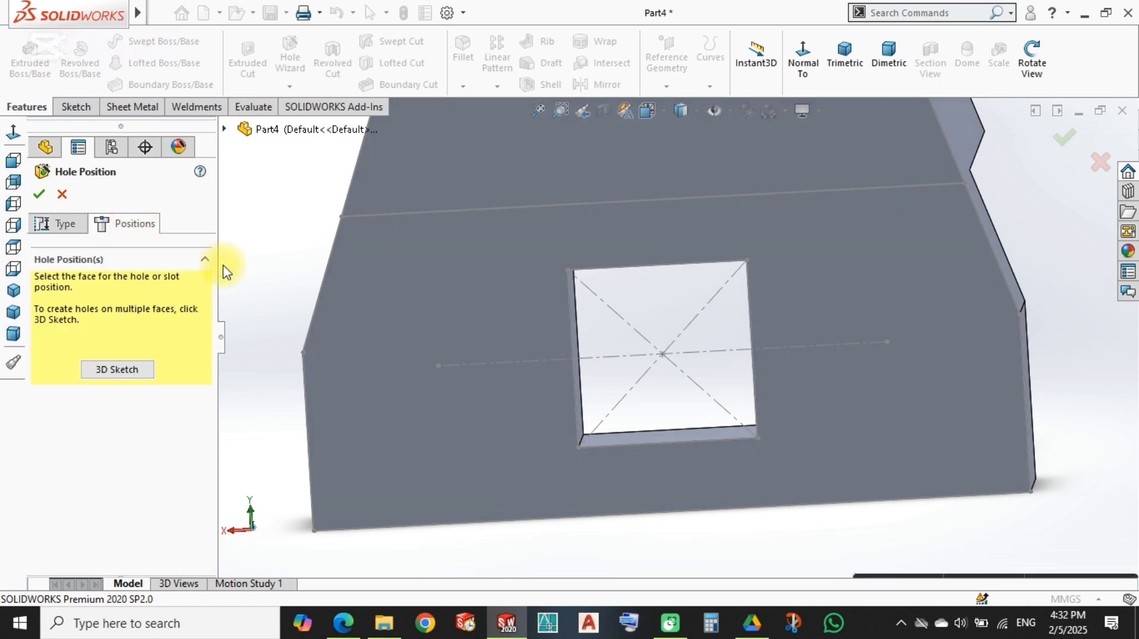
click(438, 366)
click(886, 341)
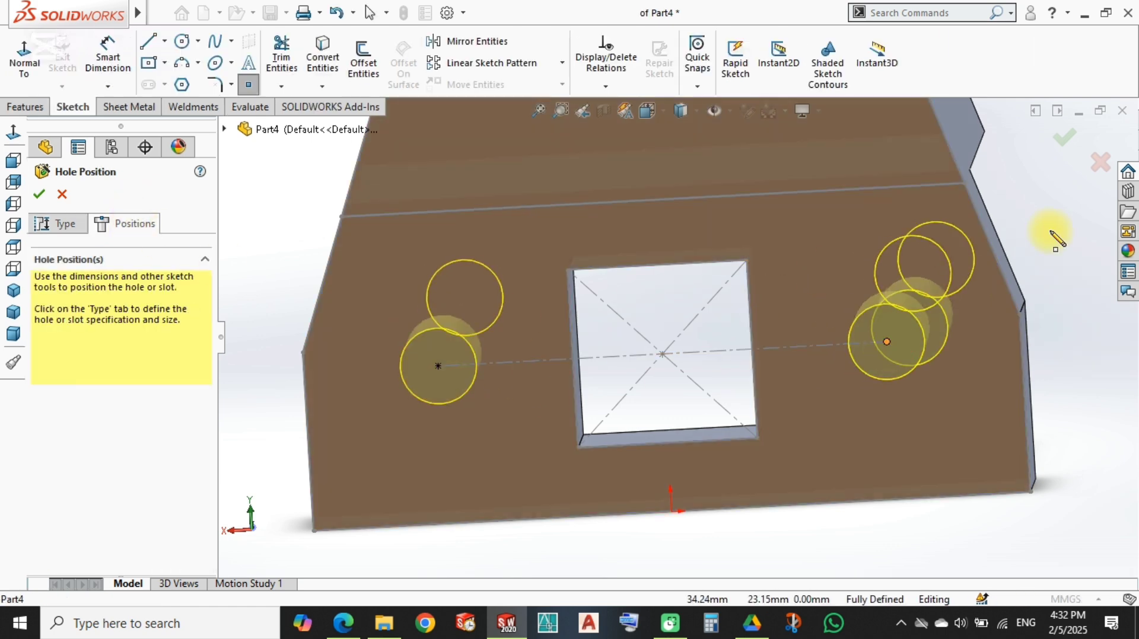
click(1064, 137)
Step: Hide the first extrusion's sketch and return the part to the isometric view
click(808, 347)
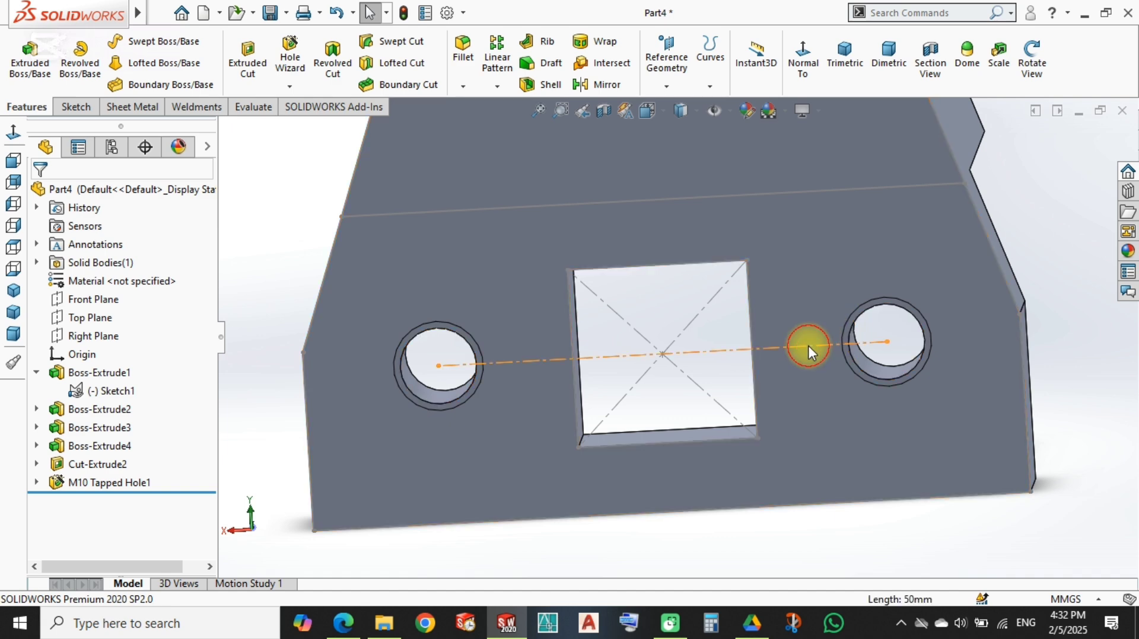
click(881, 296)
scroll(777, 397, up, 3)
scroll(777, 399, up, 2)
right_drag(369, 307, 428, 261)
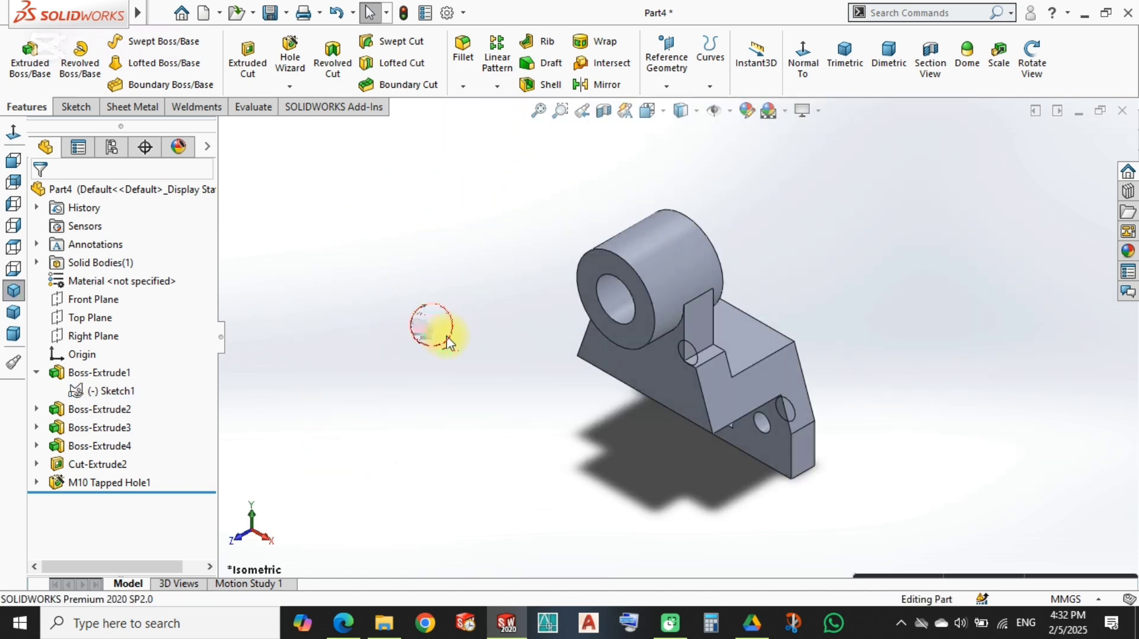
Step: Set up a 3 mm symmetric fillet on the two shoulder edges at the base of the upright below the cylinder
click(463, 55)
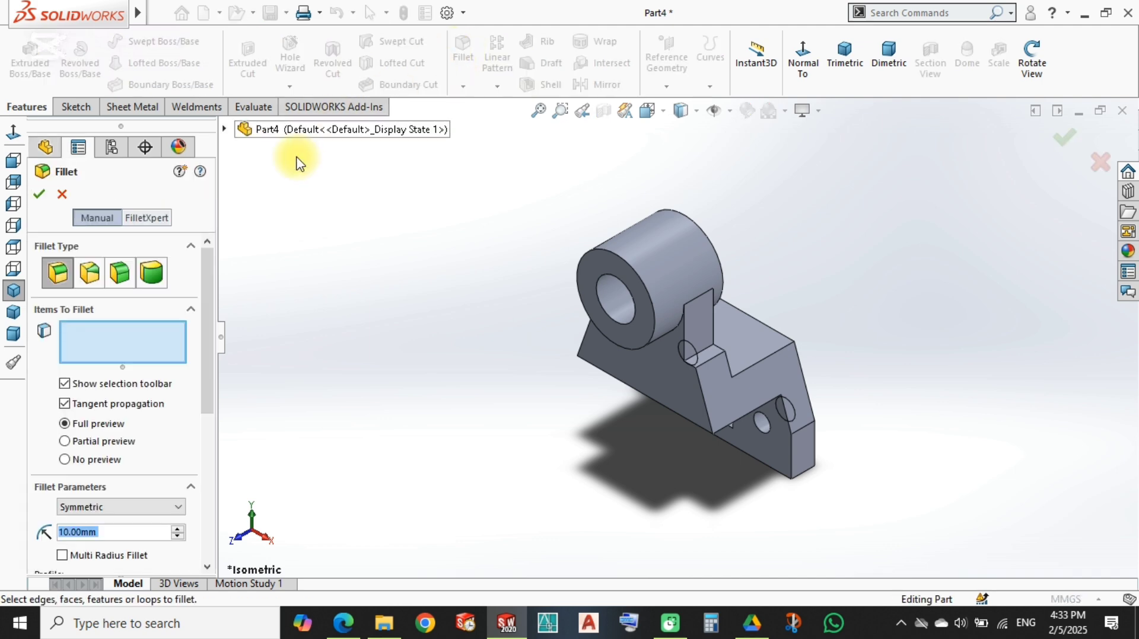
text(3)
key(Return)
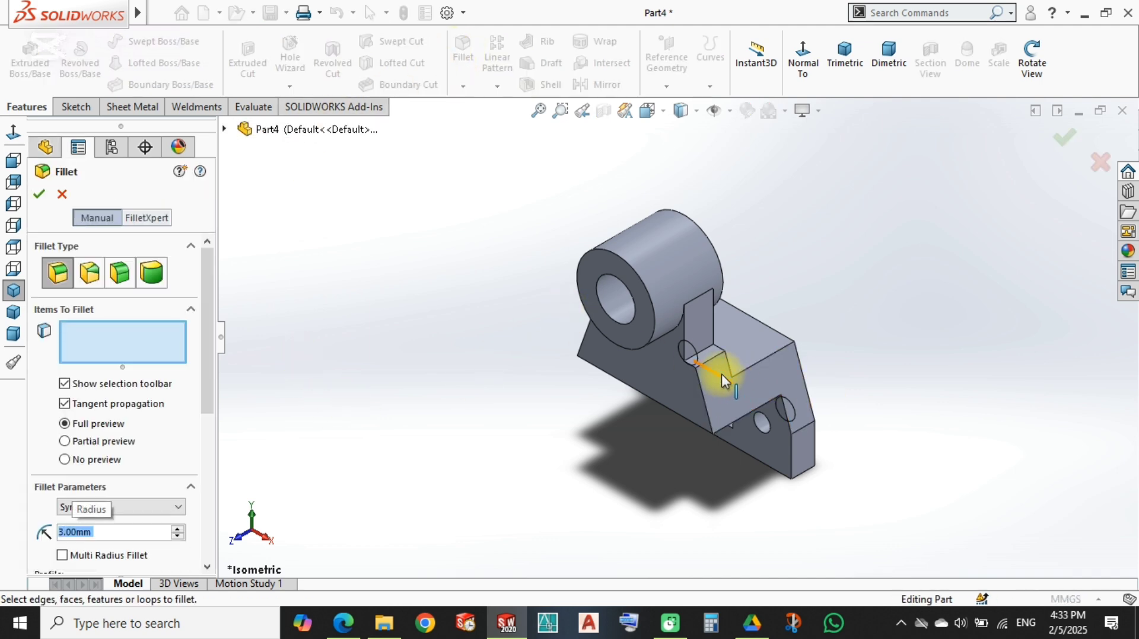
scroll(722, 380, down, 3)
click(643, 251)
scroll(521, 267, up, 3)
middle_drag(521, 267, 567, 296)
scroll(567, 300, down, 3)
click(573, 306)
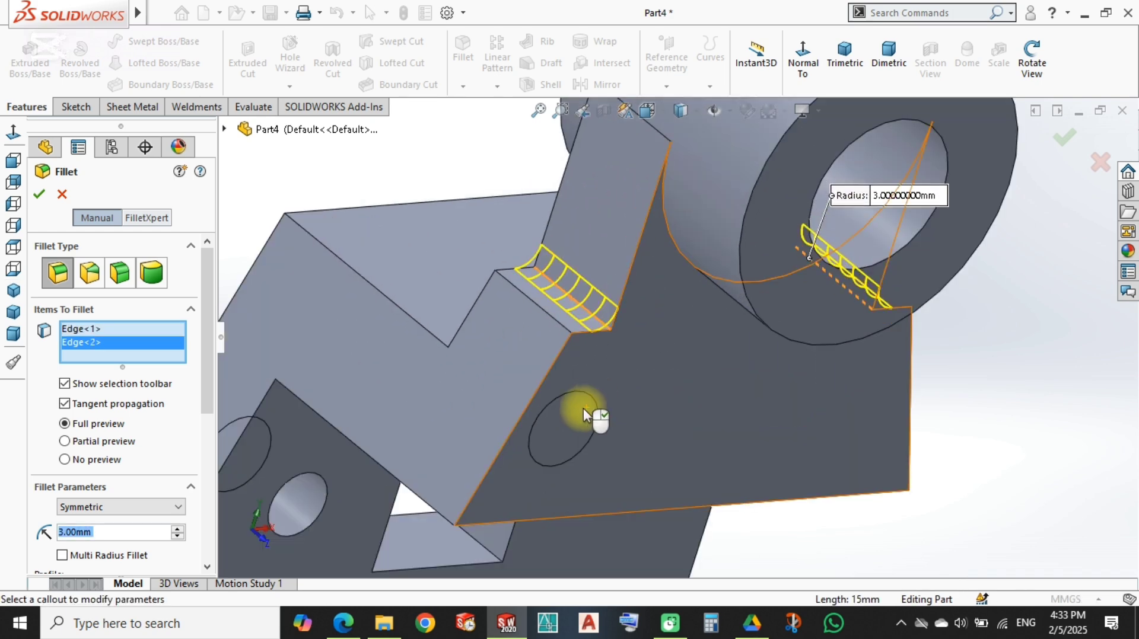
Step: Try adding the inner bend edge to the fillet, remove it from the selection, and apply the fillet to the two shoulder edges
scroll(585, 414, up, 3)
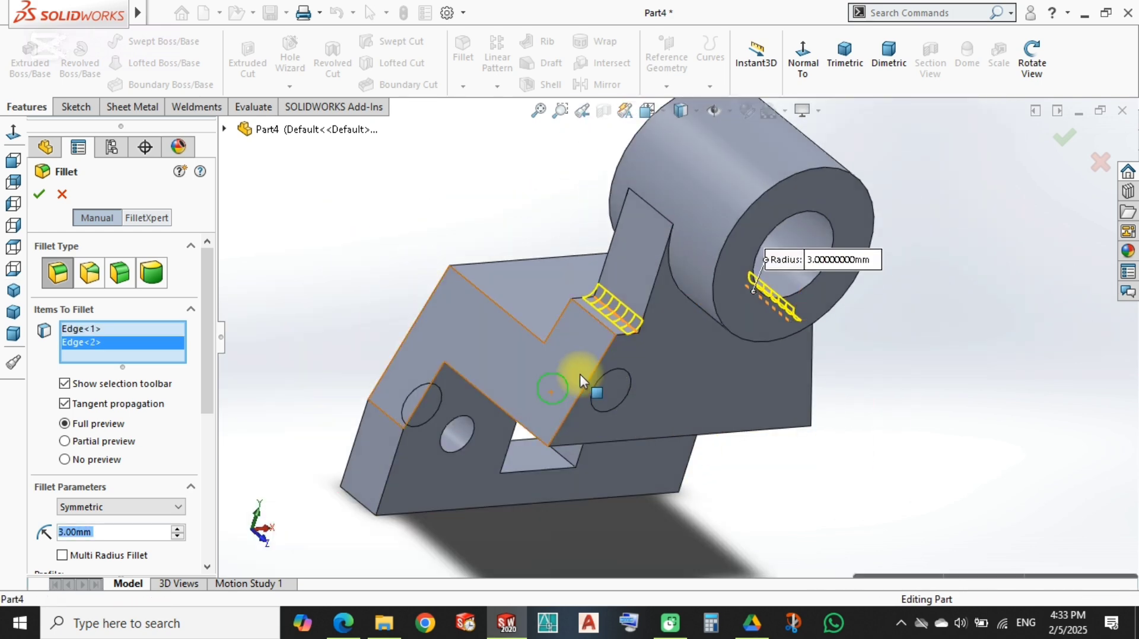
middle_drag(585, 376, 540, 469)
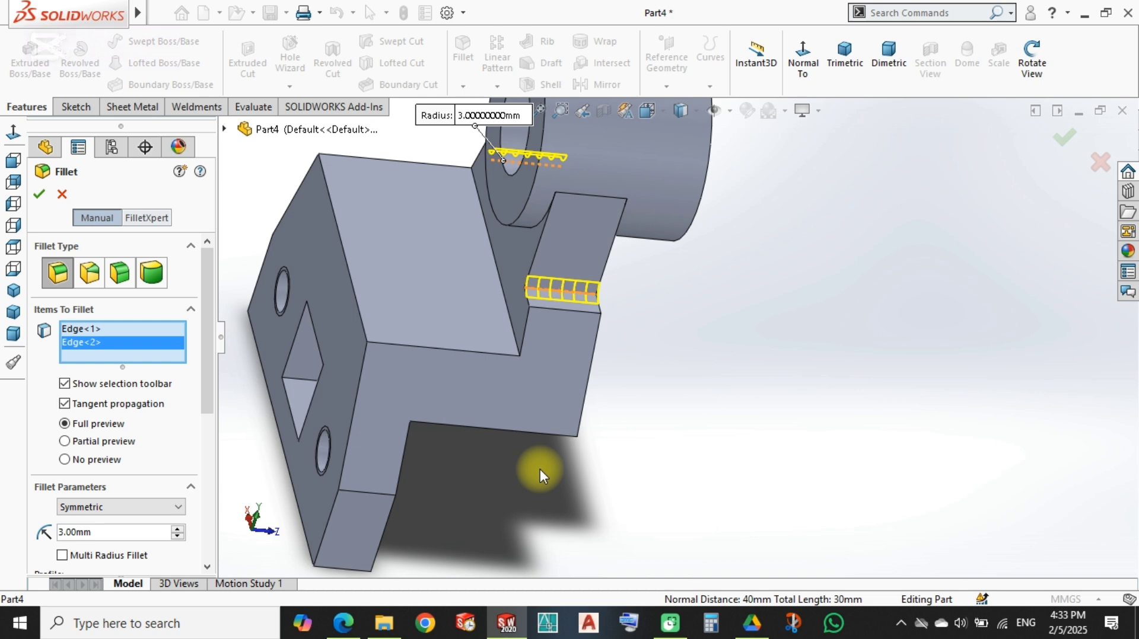
click(515, 332)
middle_drag(562, 468, 310, 500)
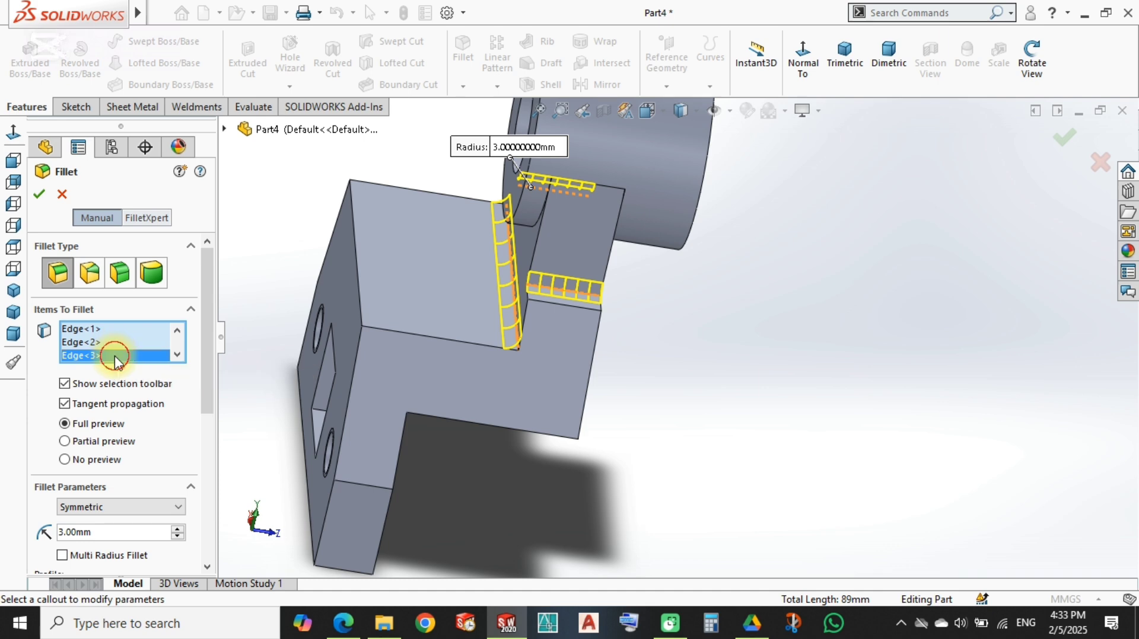
key(Delete)
right_click(460, 362)
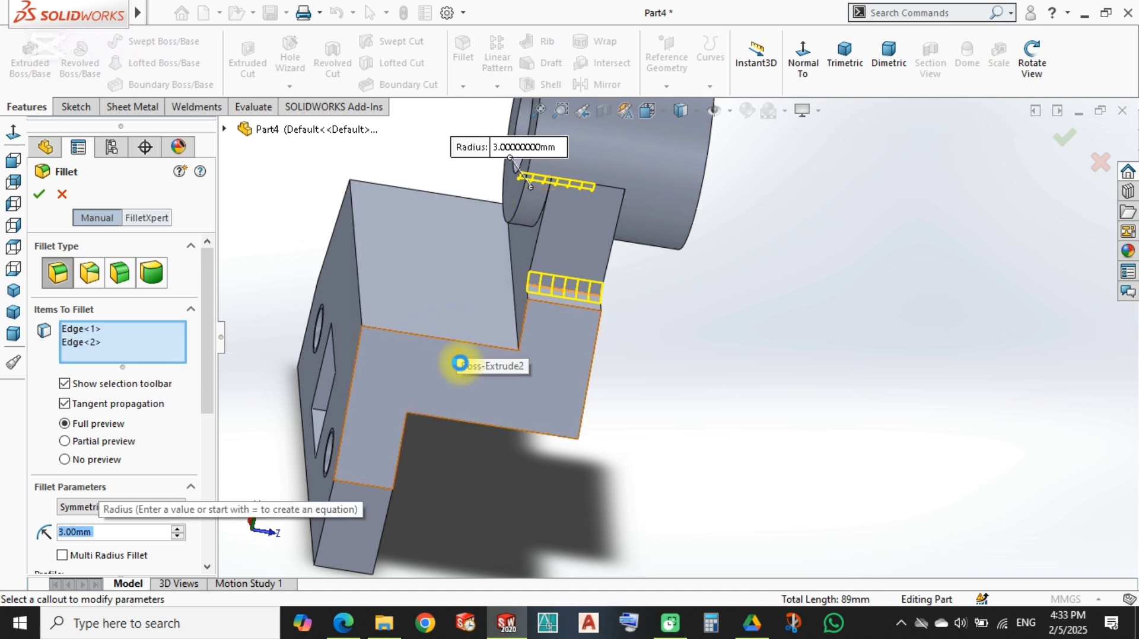
Step: Fillet the two inside bend edges of the stepped body with a 5 mm radius and return to the isometric view
click(463, 48)
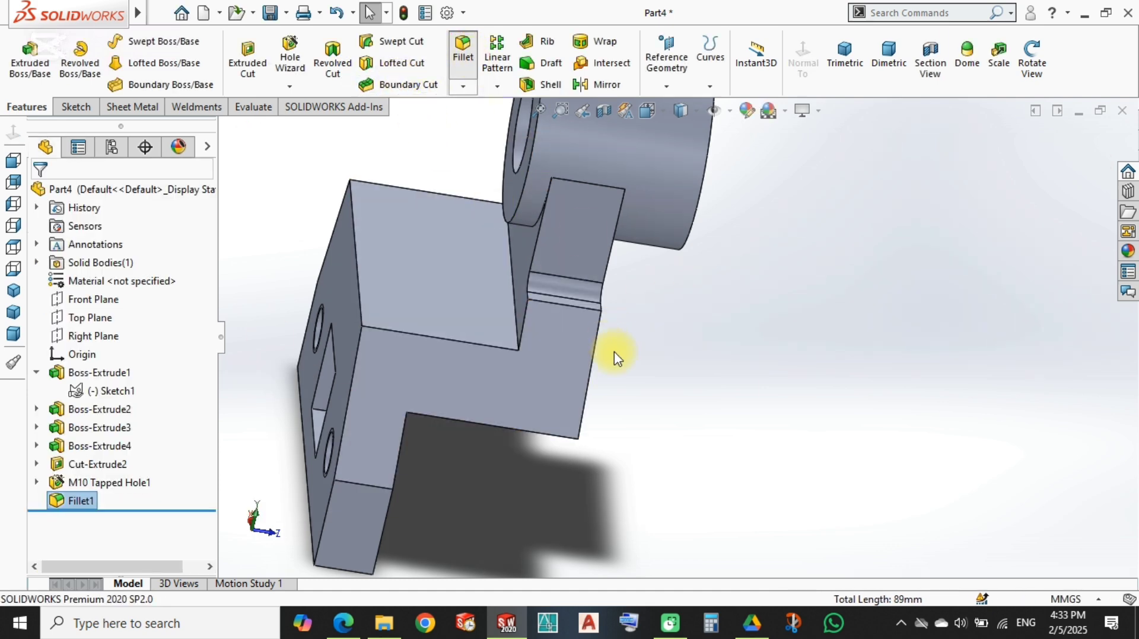
click(519, 323)
middle_drag(498, 437, 441, 380)
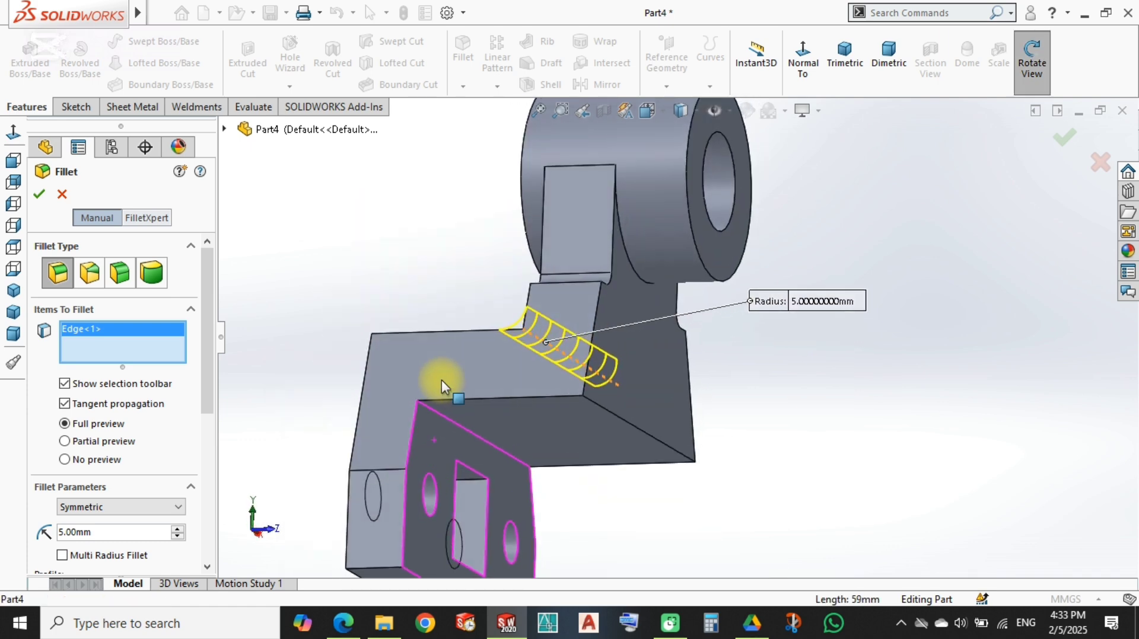
click(440, 414)
key(Return)
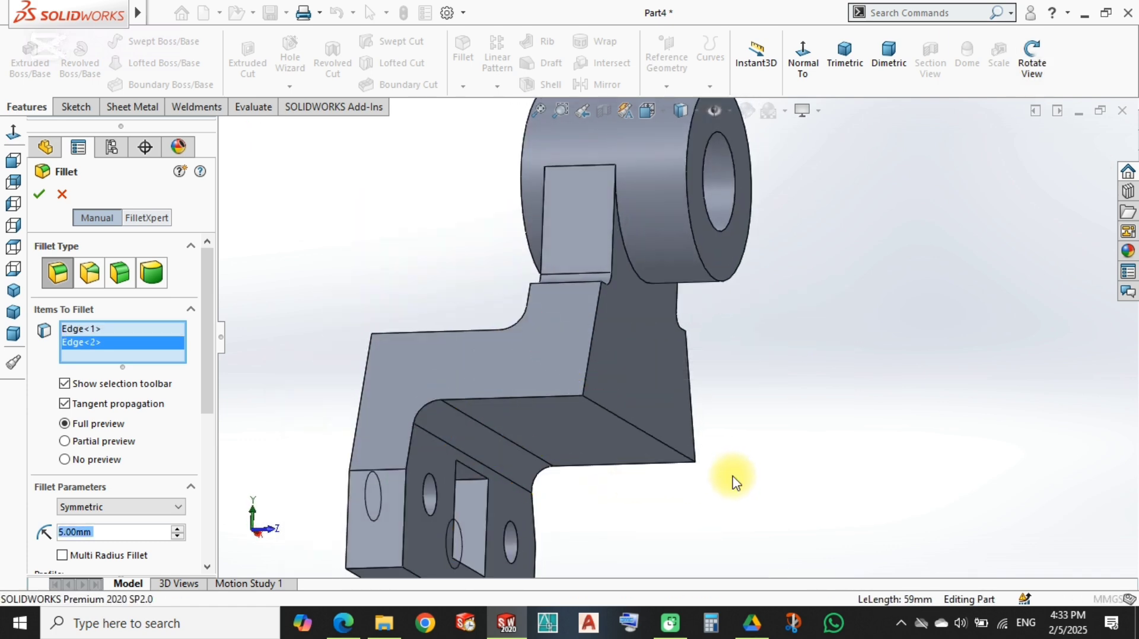
scroll(732, 481, up, 4)
click(842, 417)
right_click(411, 389)
right_drag(411, 389, 446, 362)
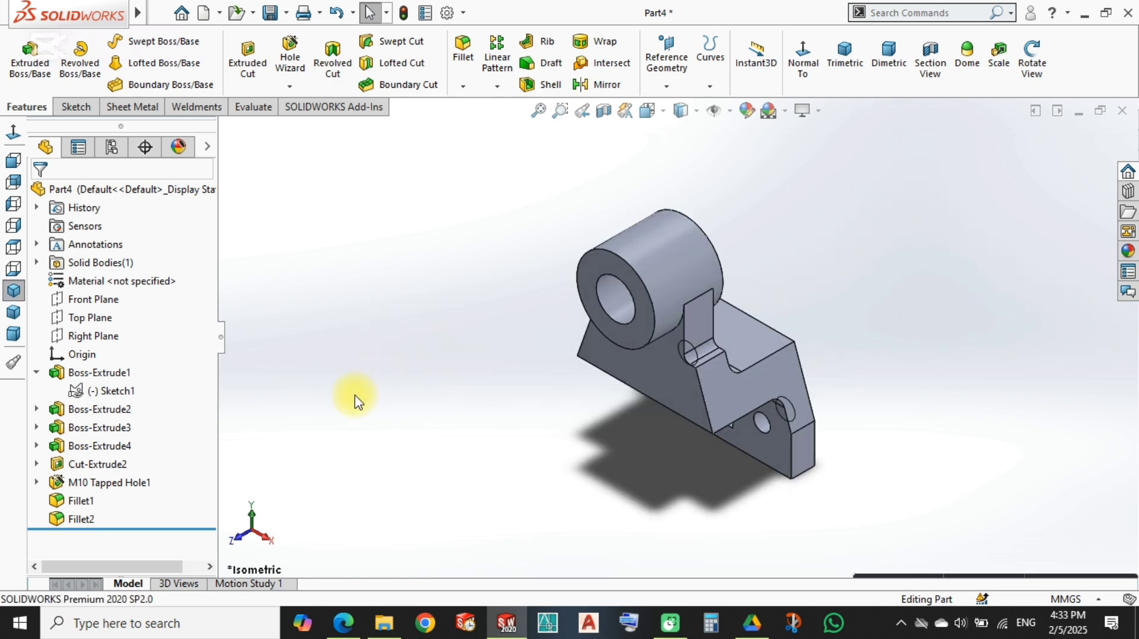
Step: Chamfer the bore edges at both ends of the cylinder with a distance of 5 mm at 45 degrees
click(463, 87)
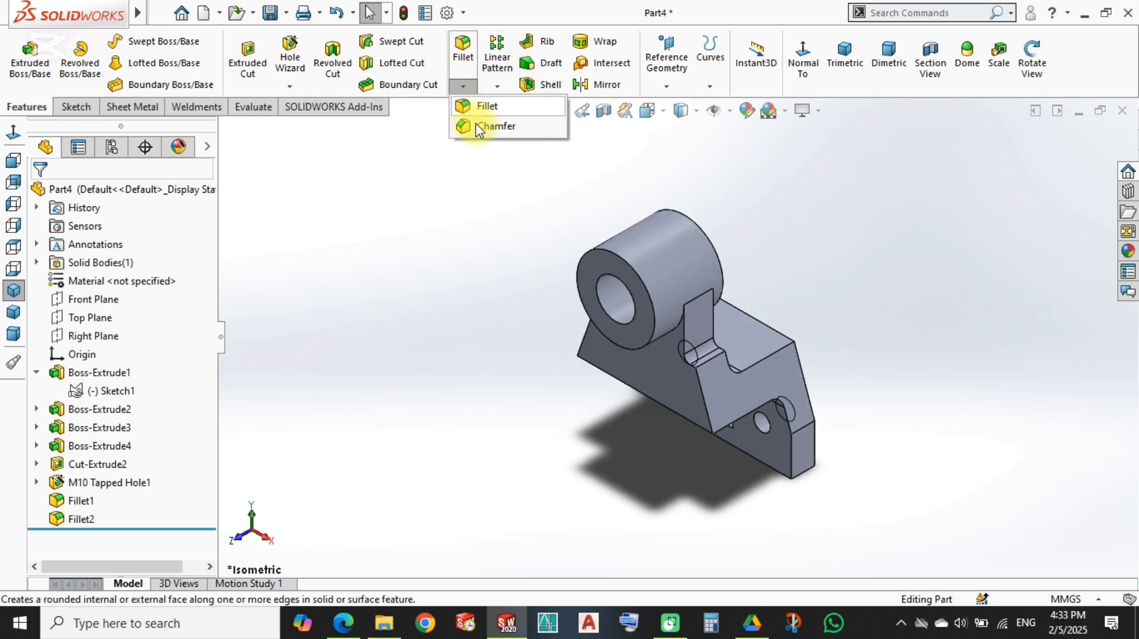
text(5)
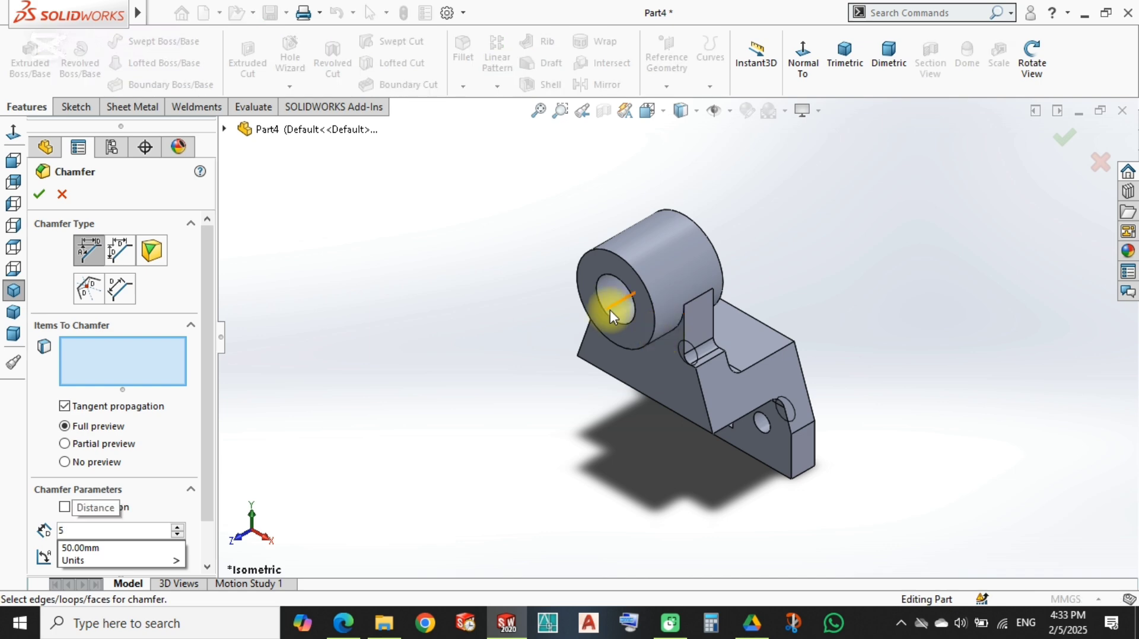
scroll(607, 297, down, 5)
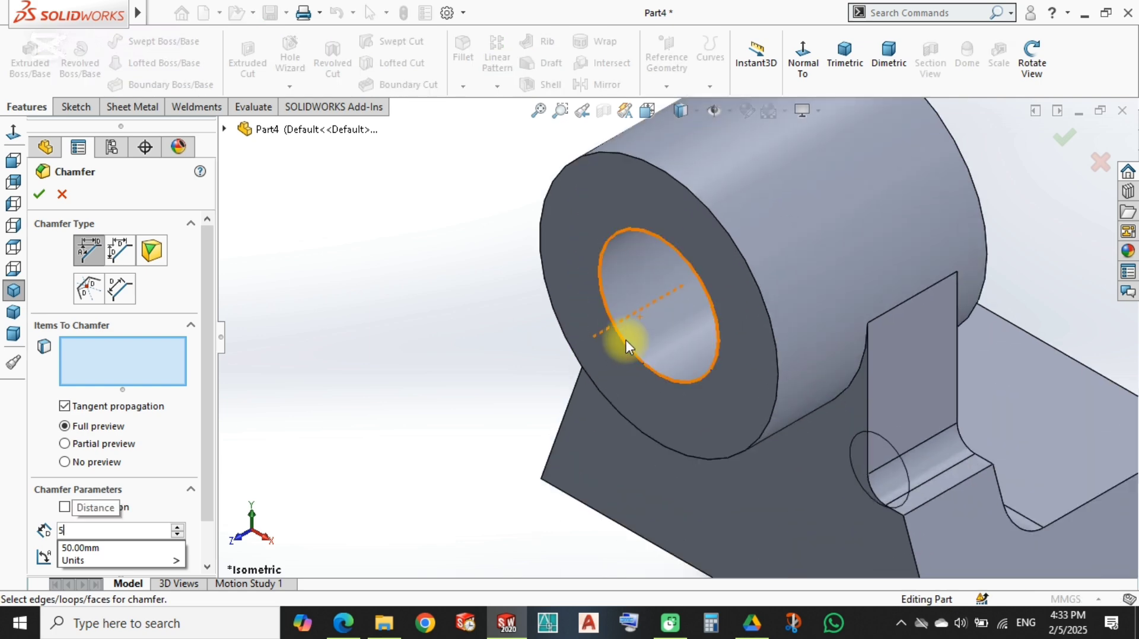
click(626, 340)
middle_drag(735, 345, 606, 411)
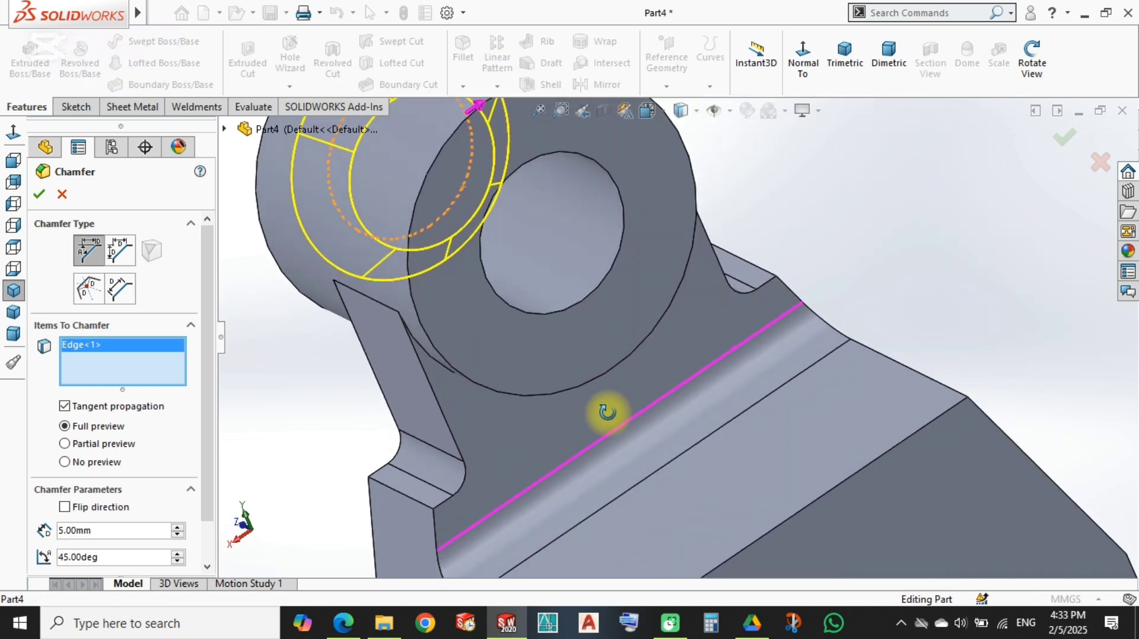
click(617, 249)
key(Return)
scroll(656, 295, up, 5)
middle_drag(448, 306, 617, 267)
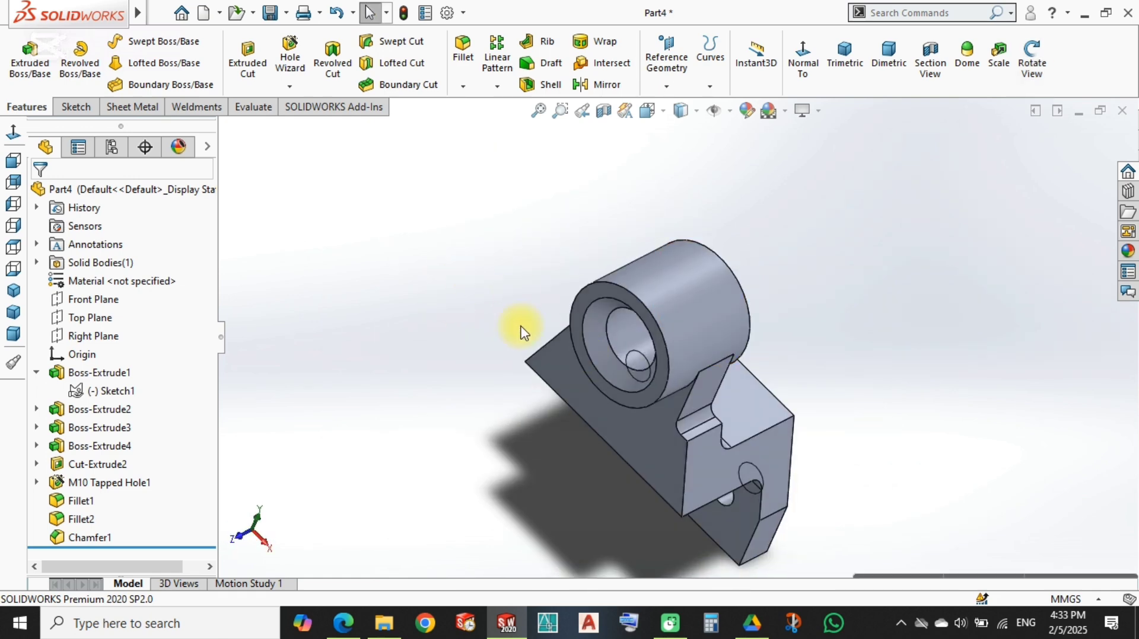
Step: Set the bore chamfer's distance to 2.5 mm
click(89, 537)
scroll(623, 317, down, 10)
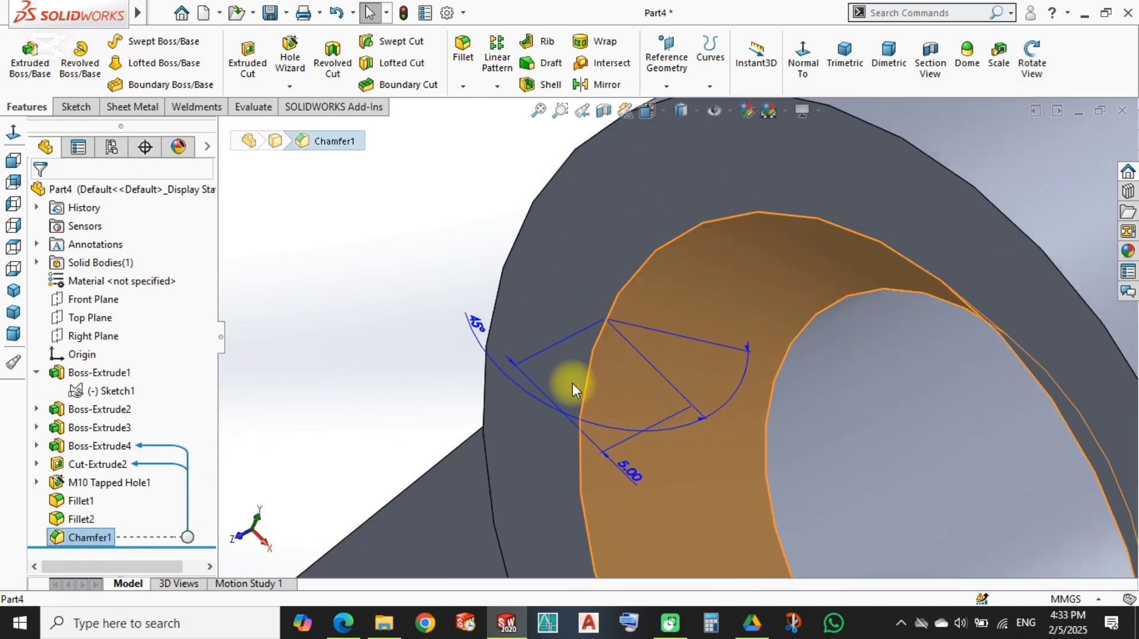
double_click(644, 491)
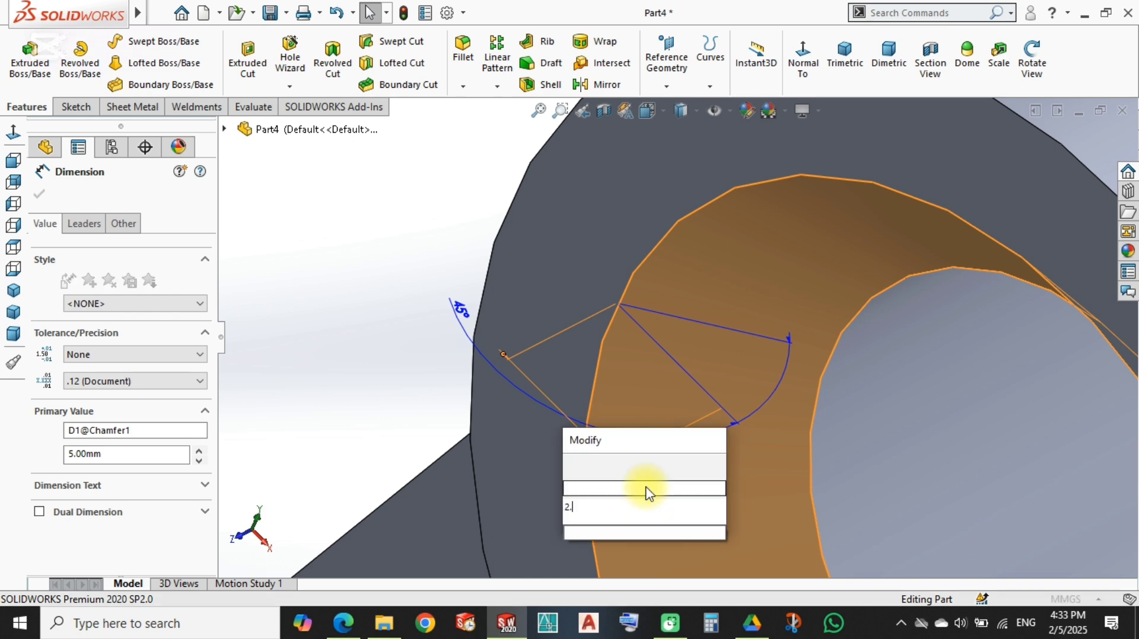
scroll(662, 485, up, 4)
click(475, 394)
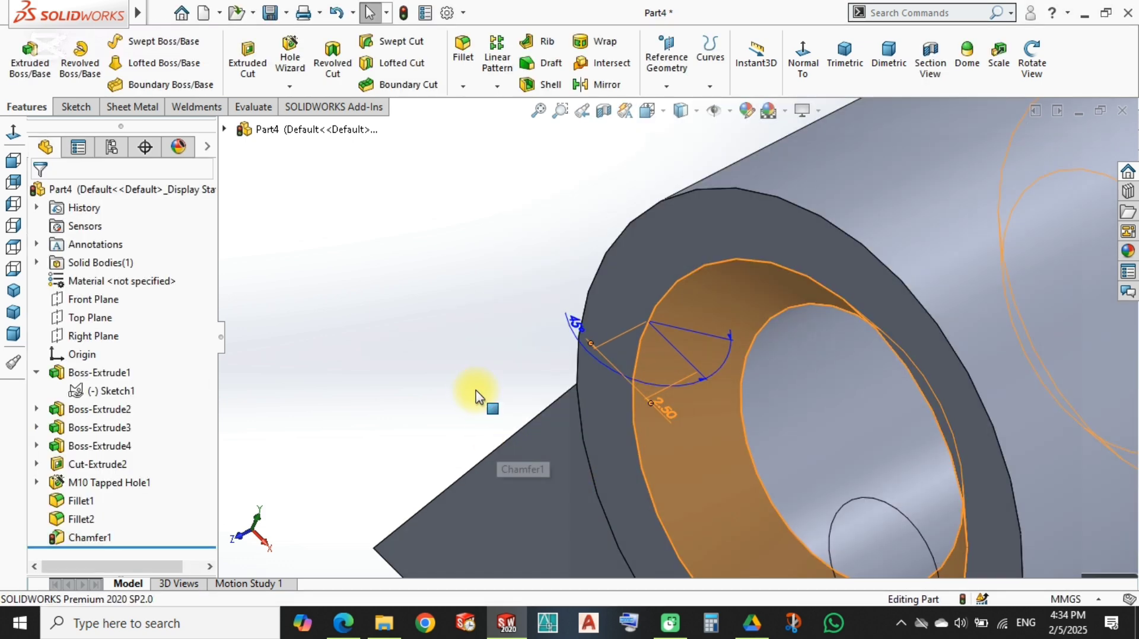
click(478, 378)
scroll(671, 391, up, 9)
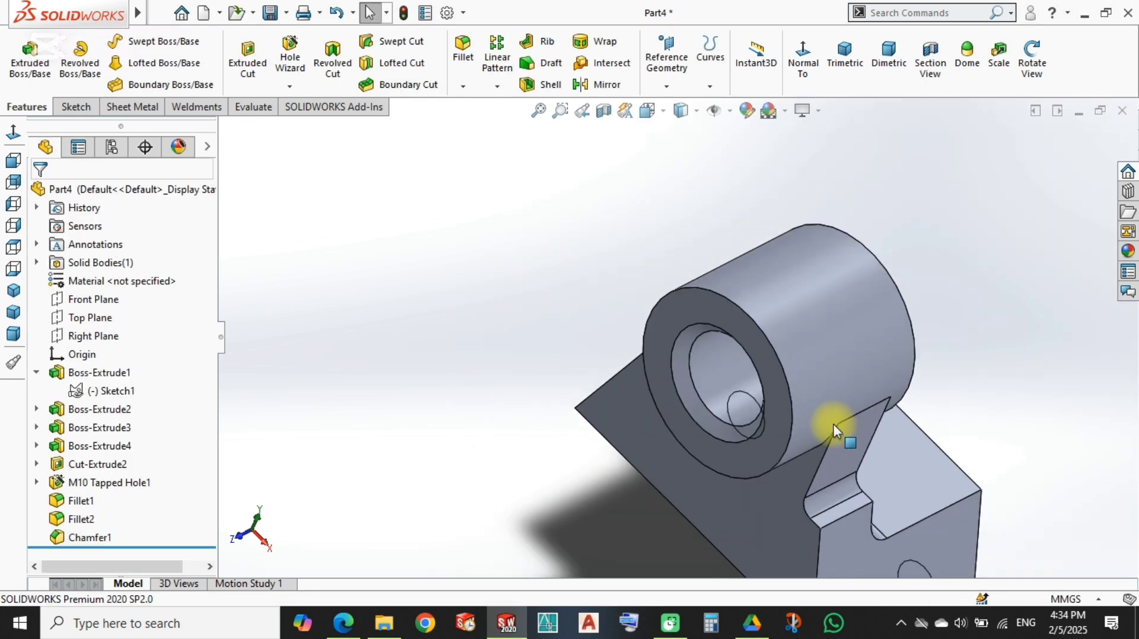
Step: Edit the 3 mm fillet to include the curved edges where the cylinder meets both sides of the upright
scroll(764, 440, down, 3)
middle_drag(764, 441, 658, 297)
scroll(660, 297, down, 5)
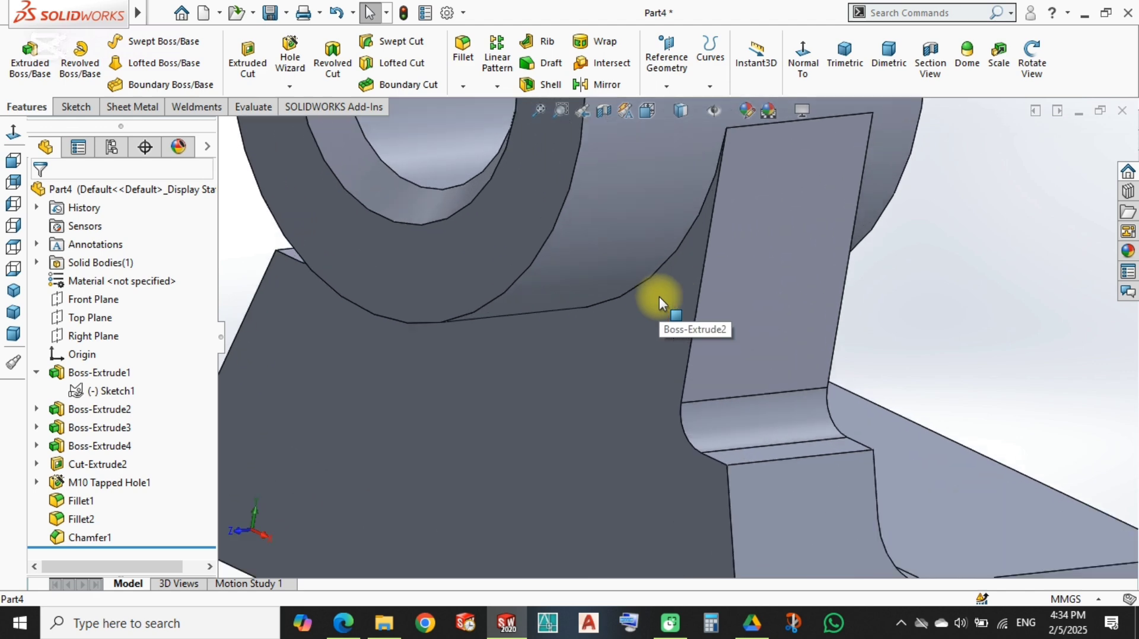
click(463, 57)
key(Escape)
click(730, 414)
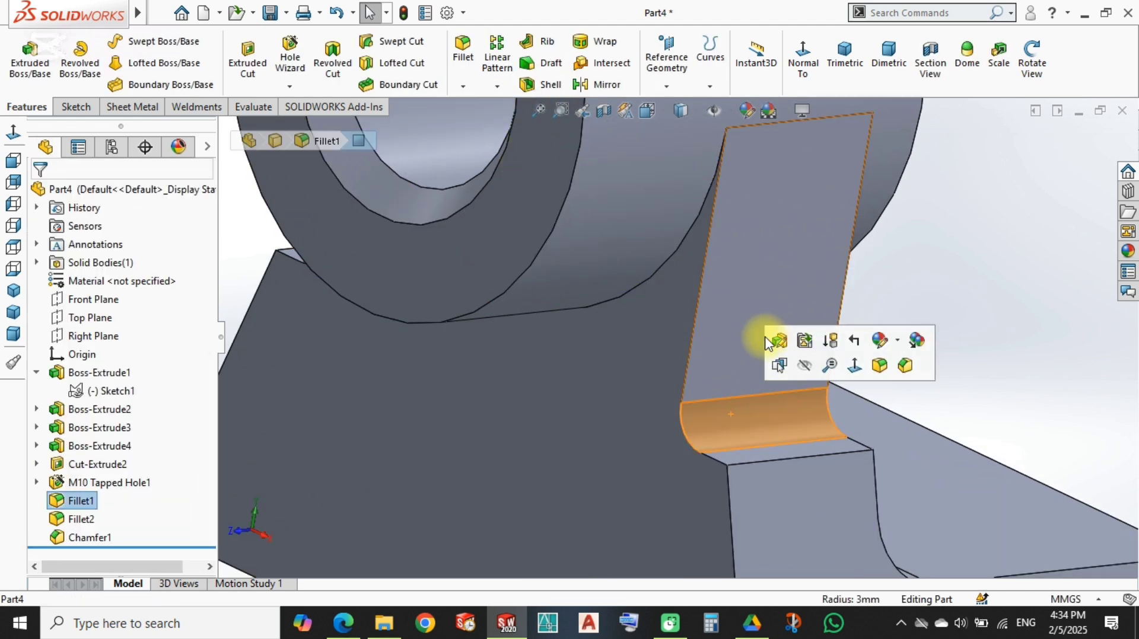
click(679, 244)
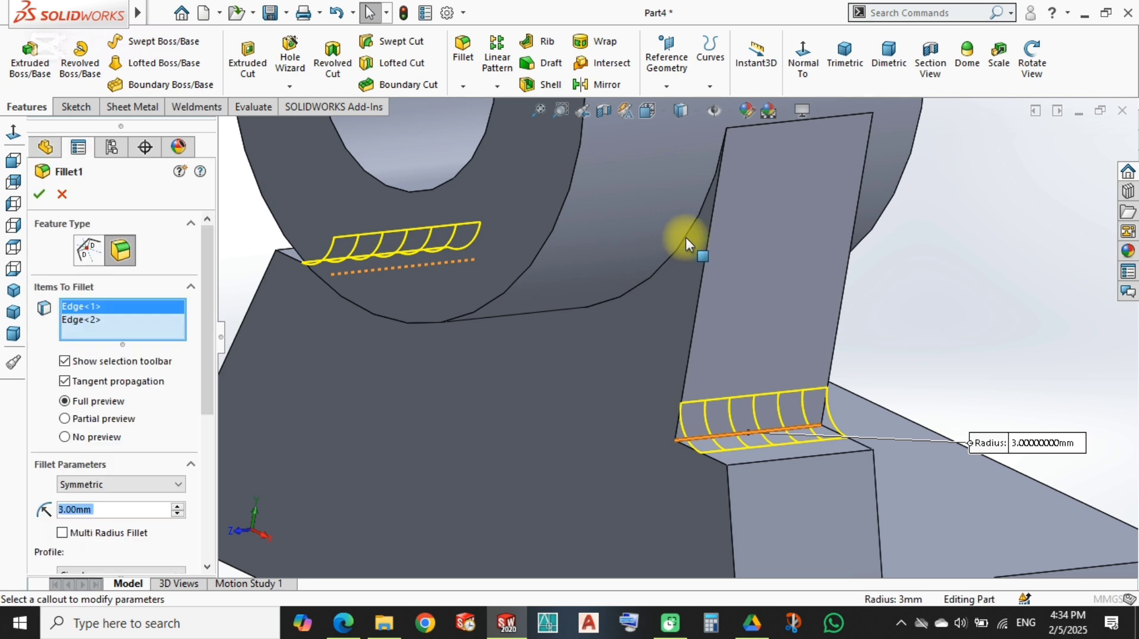
click(795, 261)
scroll(747, 296, up, 4)
scroll(736, 283, down, 4)
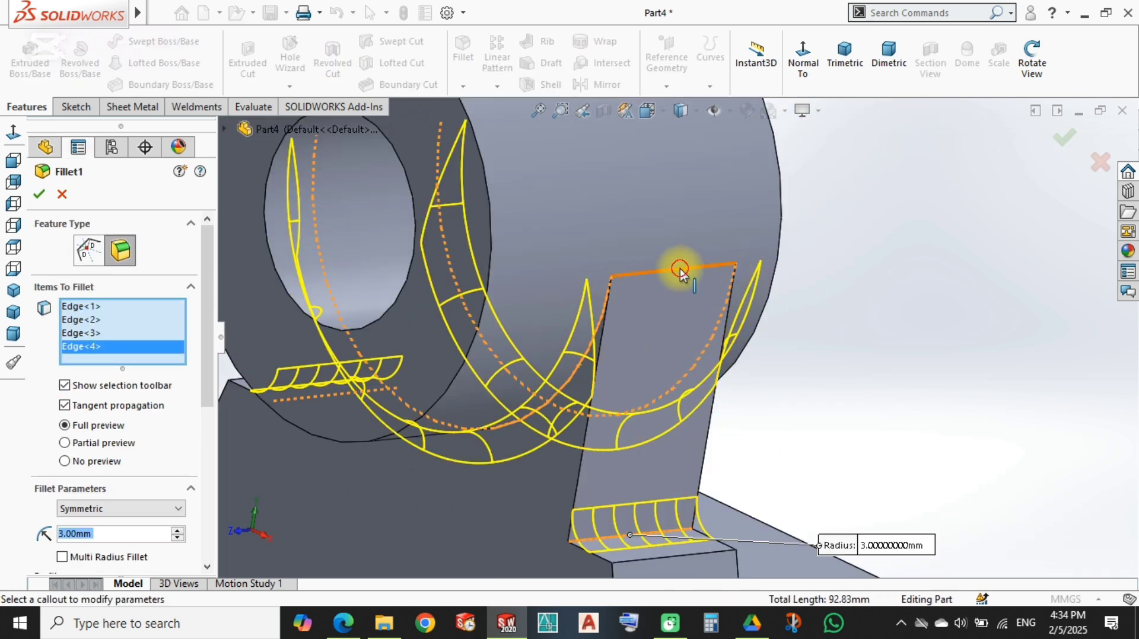
click(1068, 141)
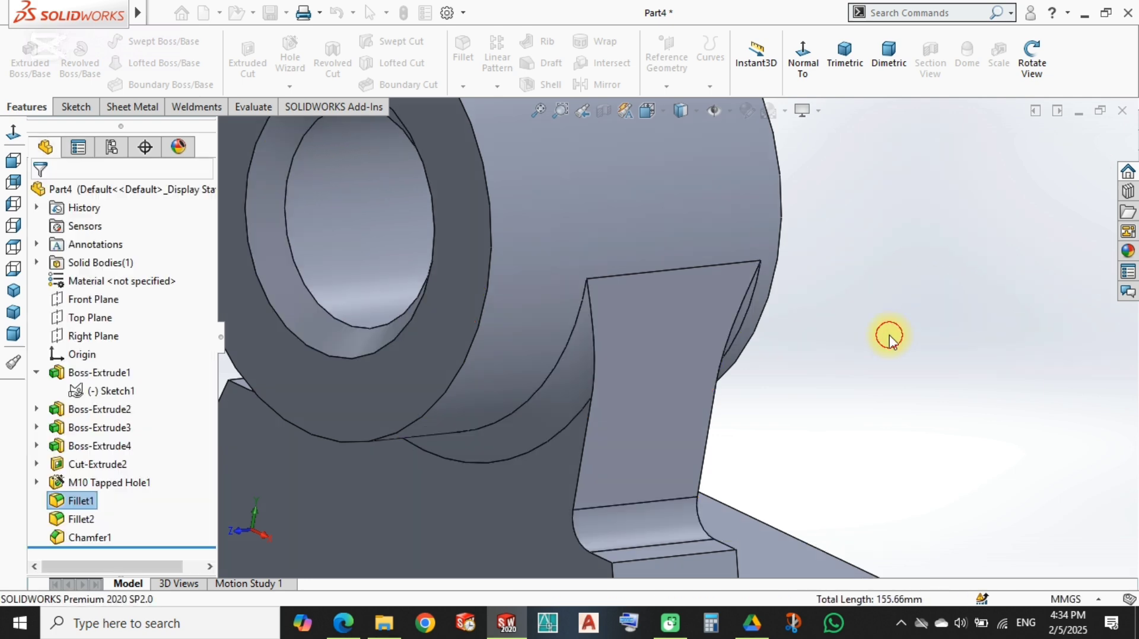
Step: Show the part in isometric view and save it as 130 in the book folder
key(ctrl+7)
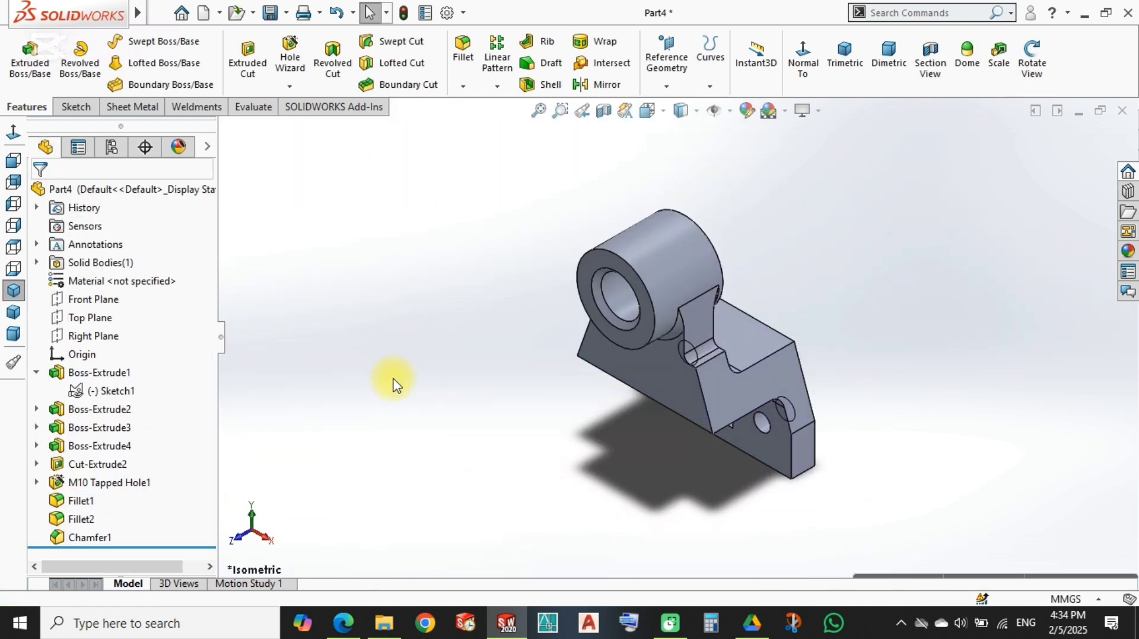
key(ctrl+s)
text(130)
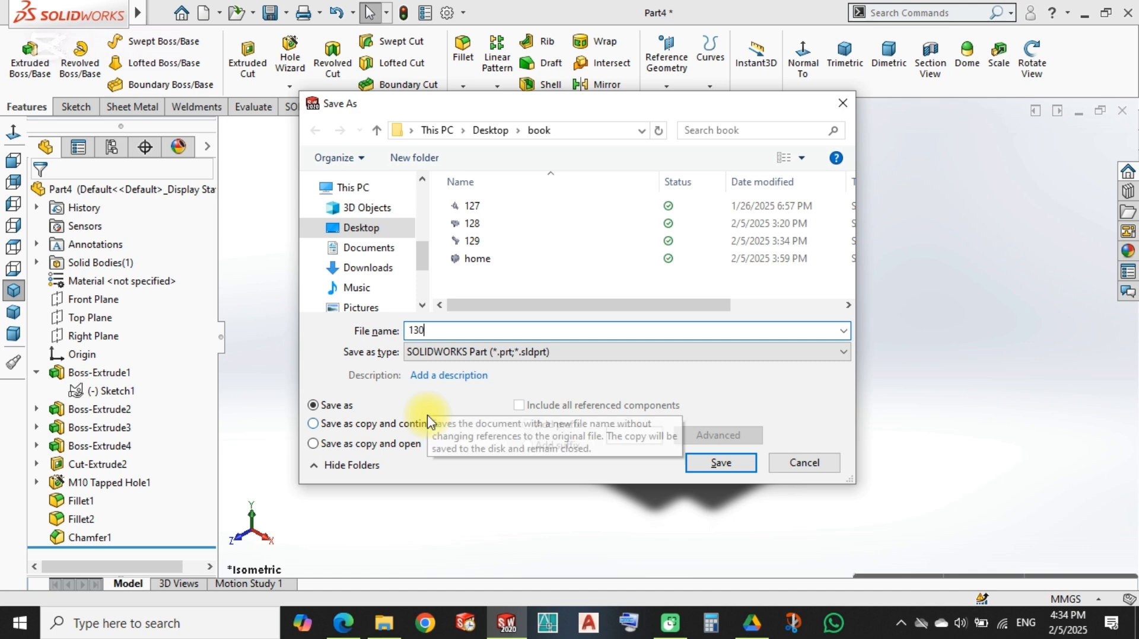
key(Return)
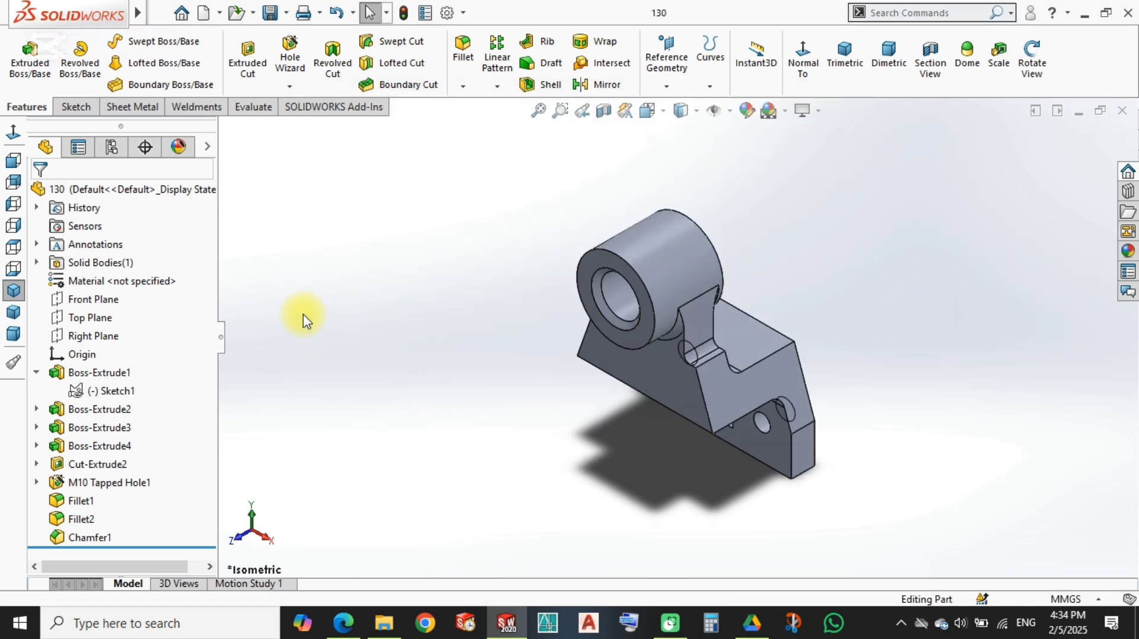
Step: Display the part from the front with hidden lines visible and switch to the PDF drawing in Edge for comparison
right_drag(385, 390, 311, 300)
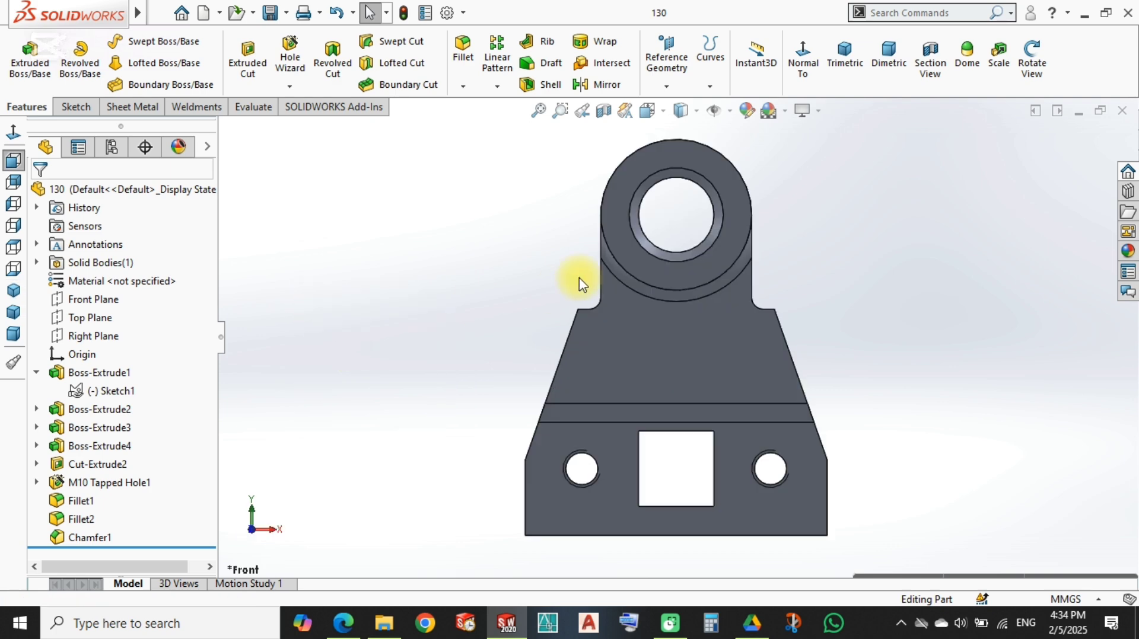
click(681, 111)
click(682, 204)
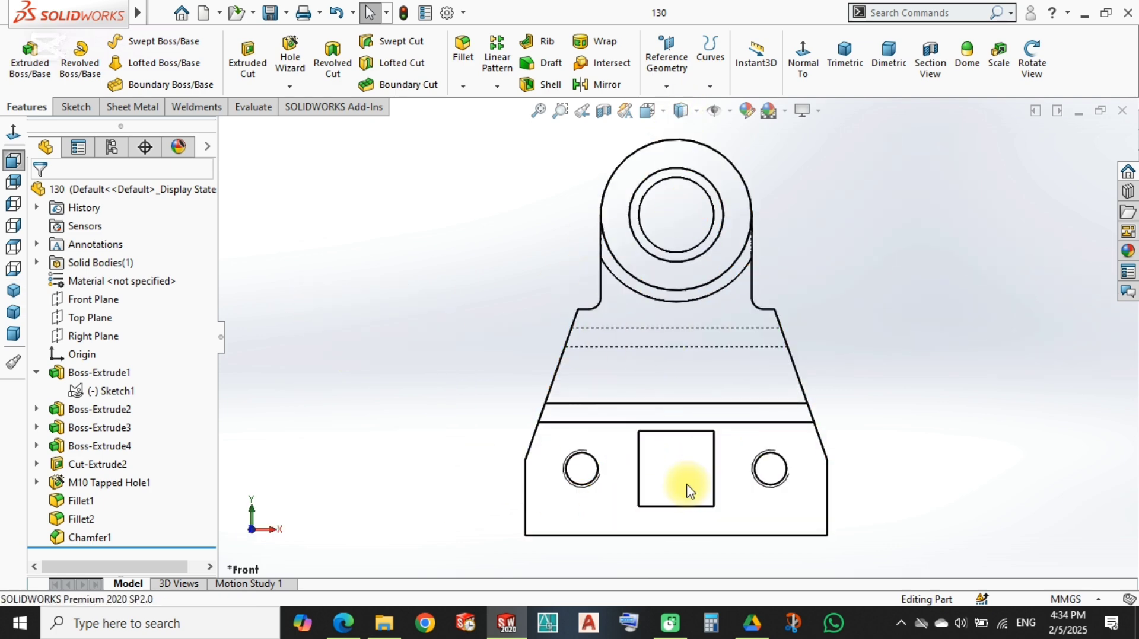
click(343, 623)
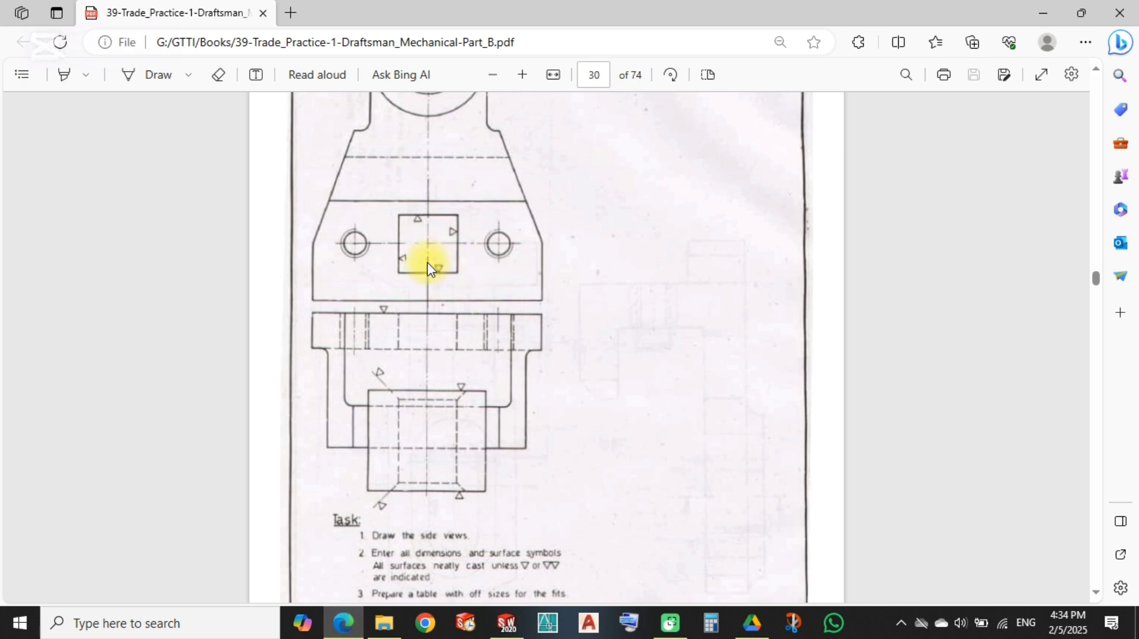
Step: Check the front and top views in the PDF, switch back to SOLIDWORKS and display the part from the top for comparison
scroll(492, 449, down, 1)
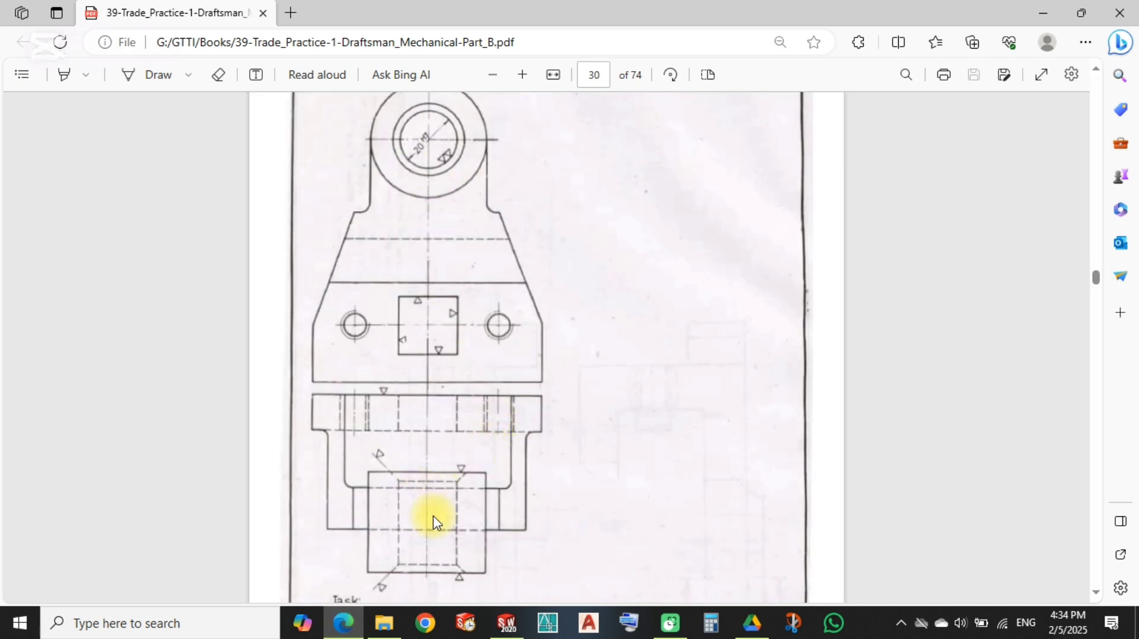
click(354, 629)
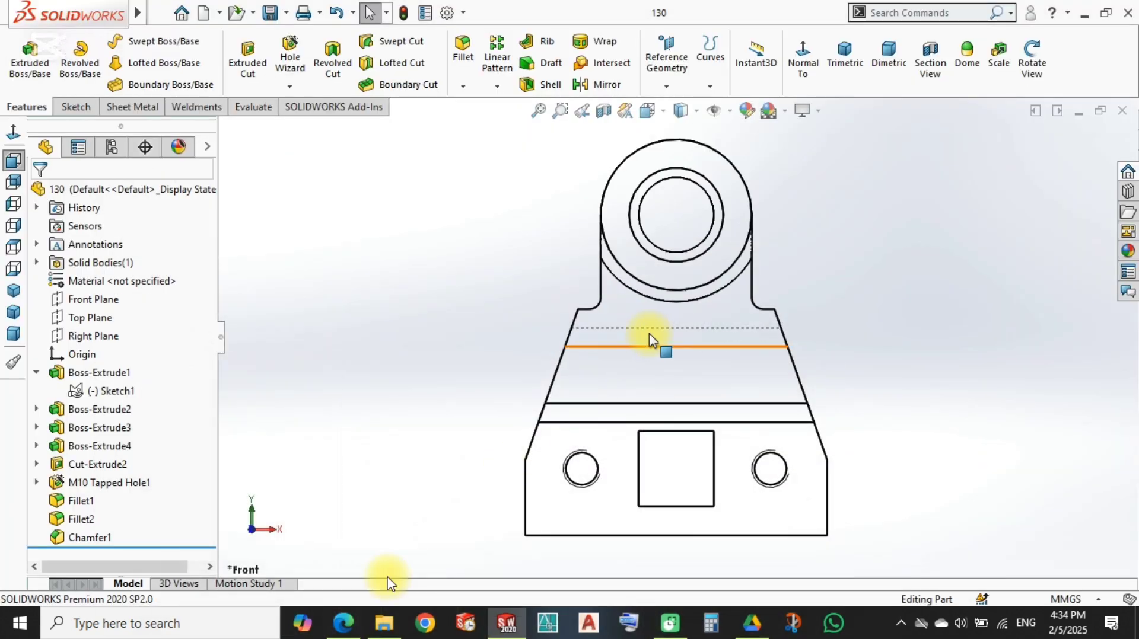
key(ctrl+5)
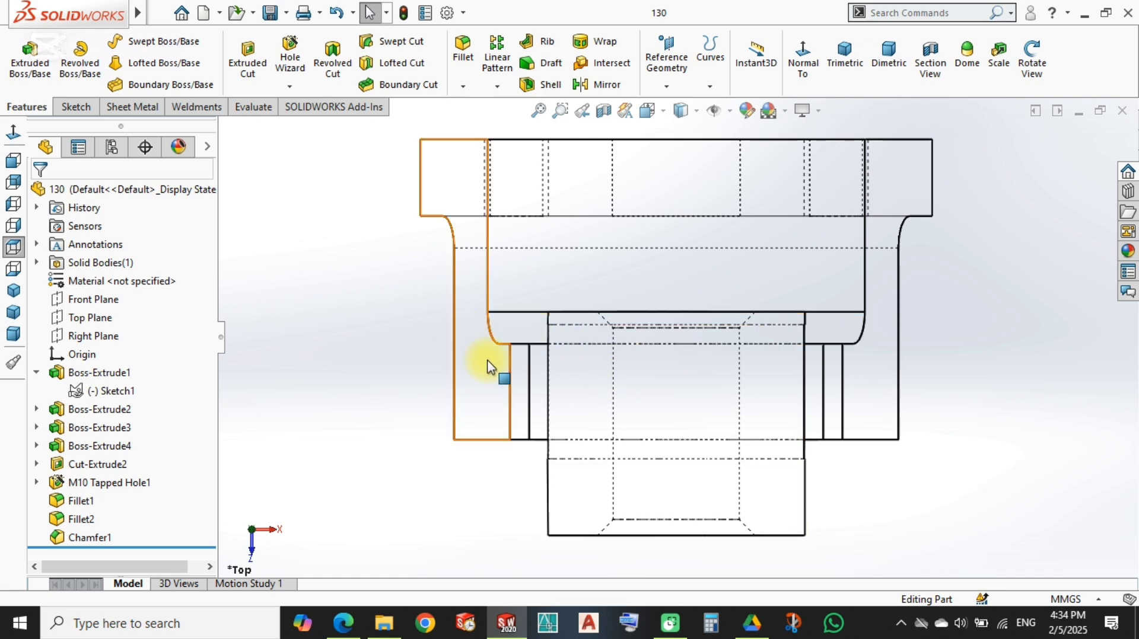
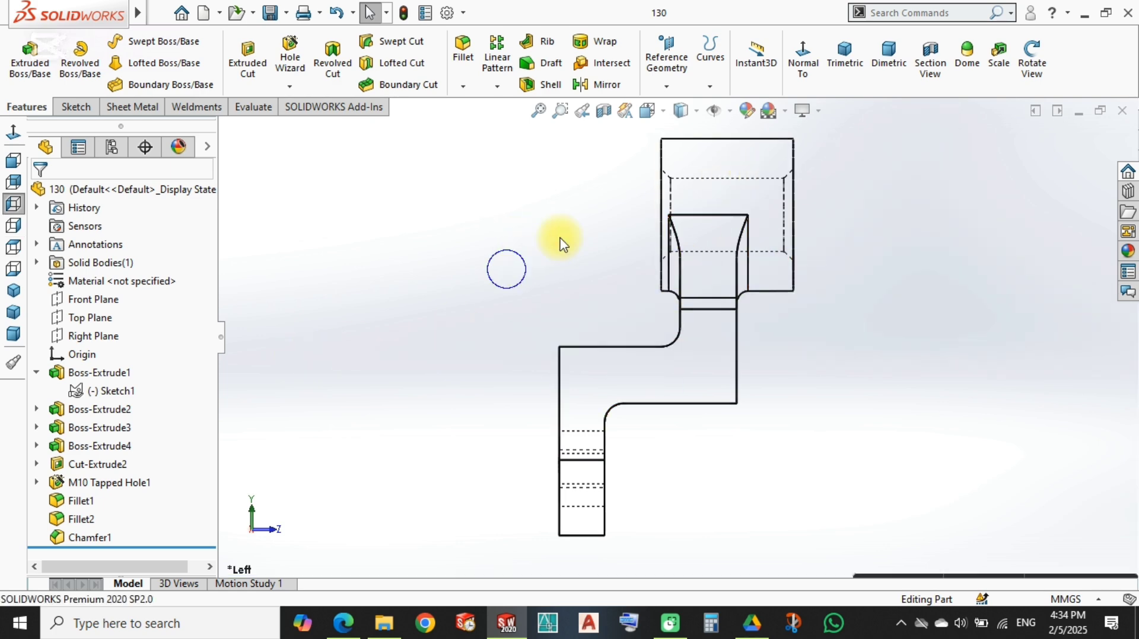
Step: Show the part in isometric view and switch its display back to shaded
key(ctrl+7)
click(682, 111)
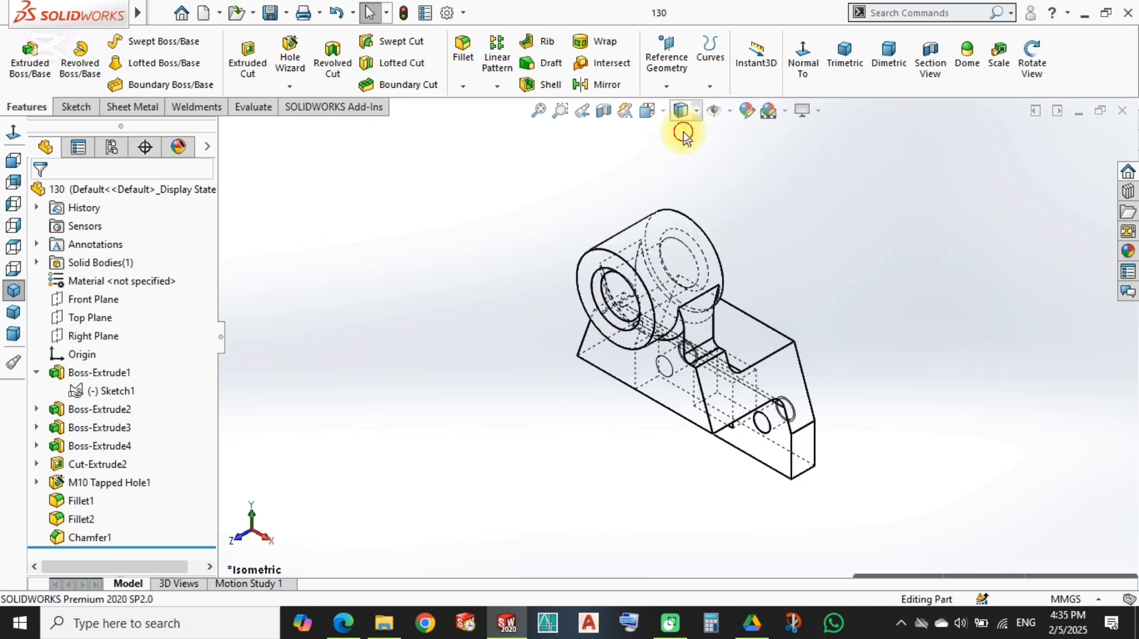
click(682, 131)
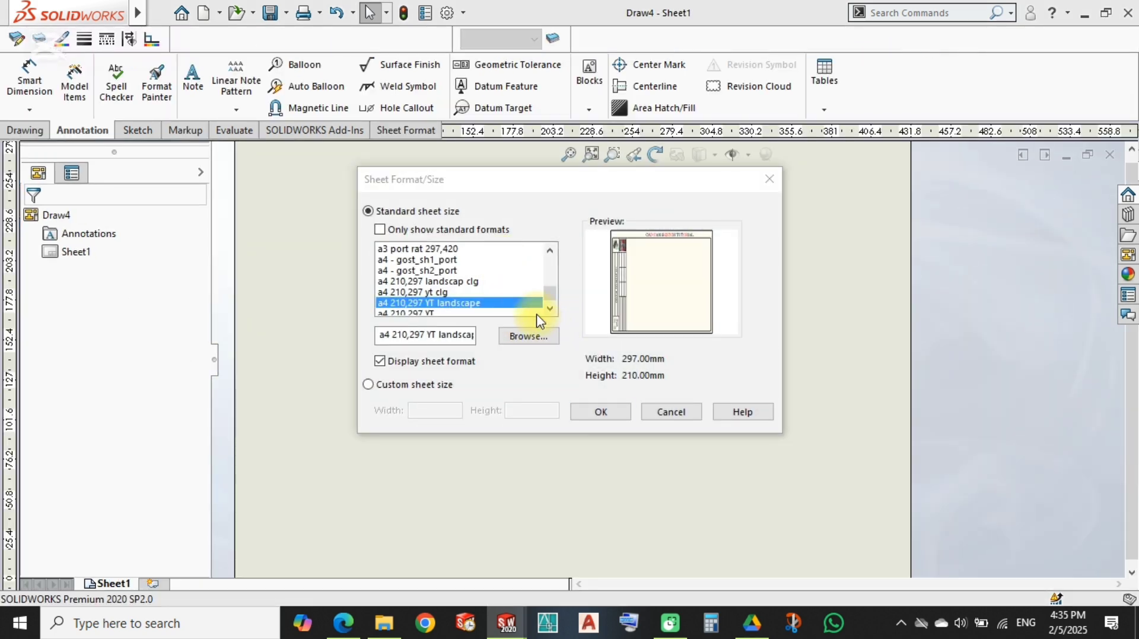
Step: Set up the new drawing with the a4 210,297 YT sheet format and place the part's front view in the sheet's upper half
click(462, 311)
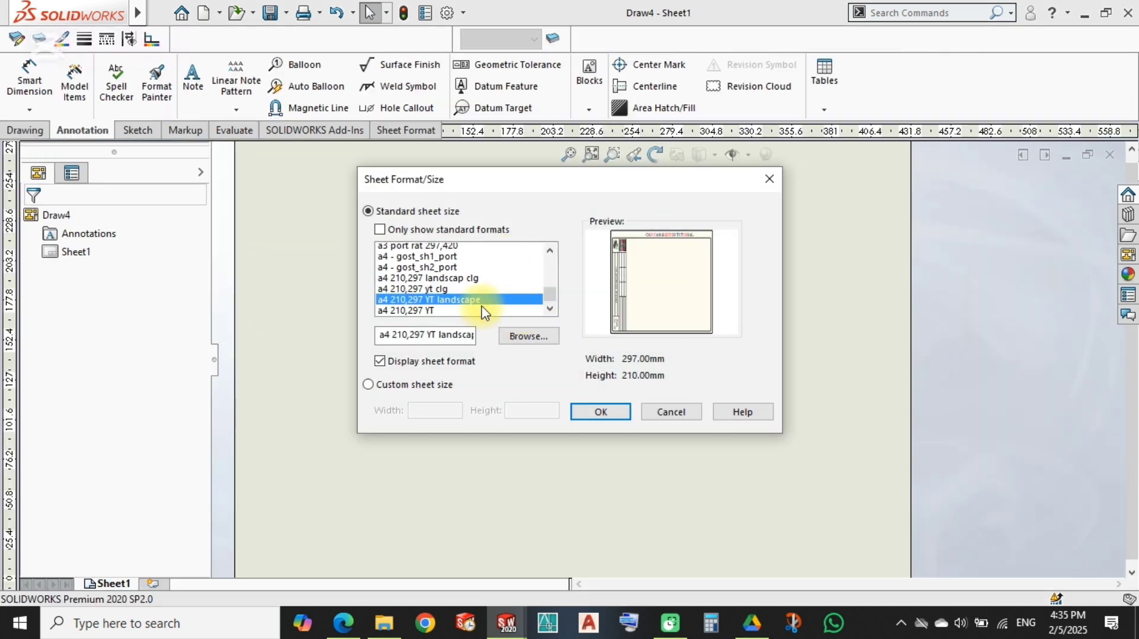
click(601, 416)
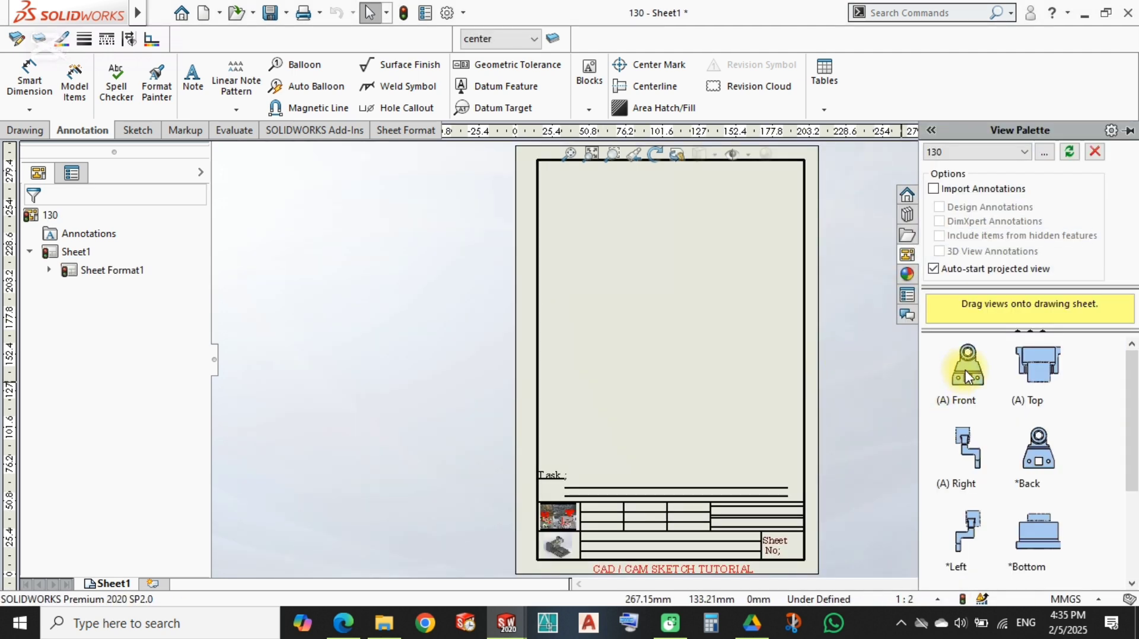
mouse_move(966, 377)
mouse_down()
mouse_move(846, 366)
mouse_move(660, 272)
mouse_up()
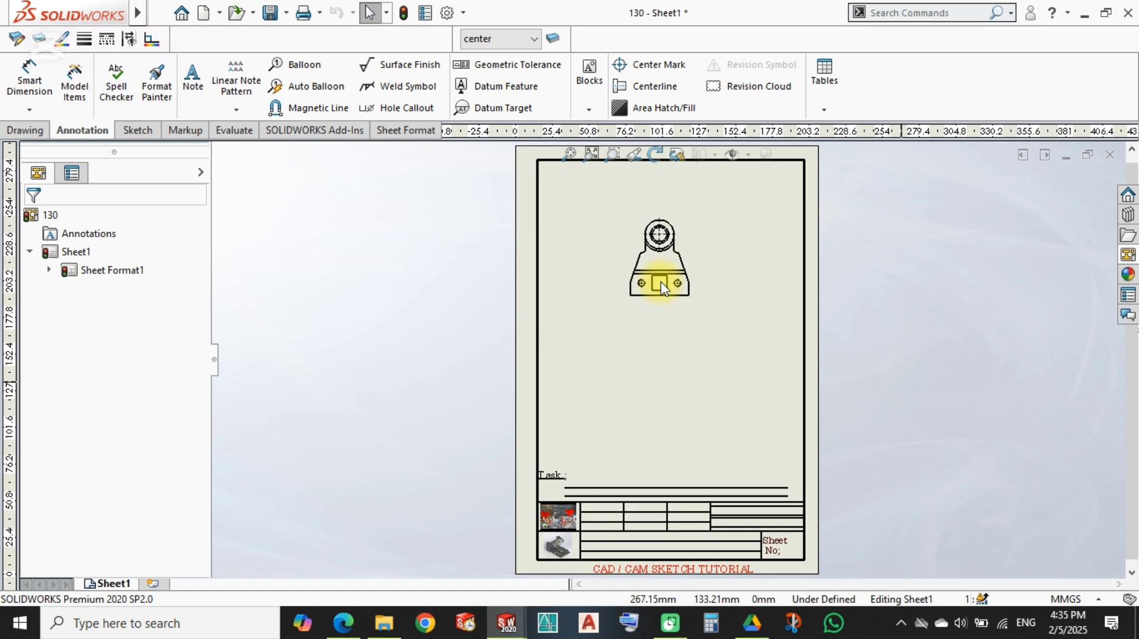
key(Escape)
Step: Edit the sheet format and add 130 to the sheet number note in the title block
right_click(105, 272)
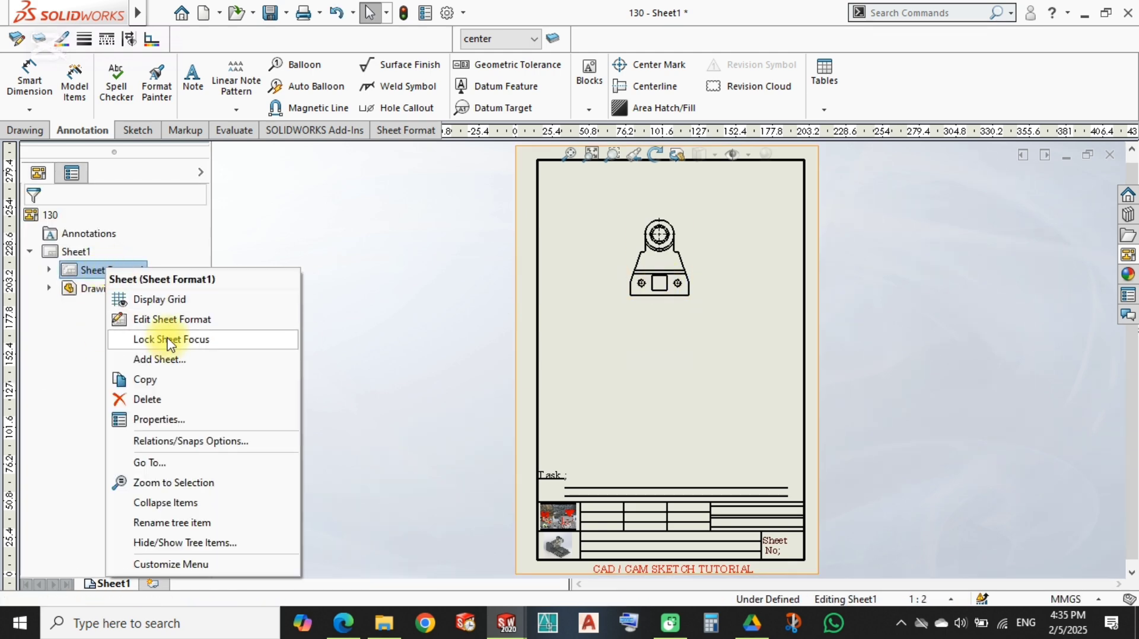
click(173, 319)
scroll(742, 522, down, 3)
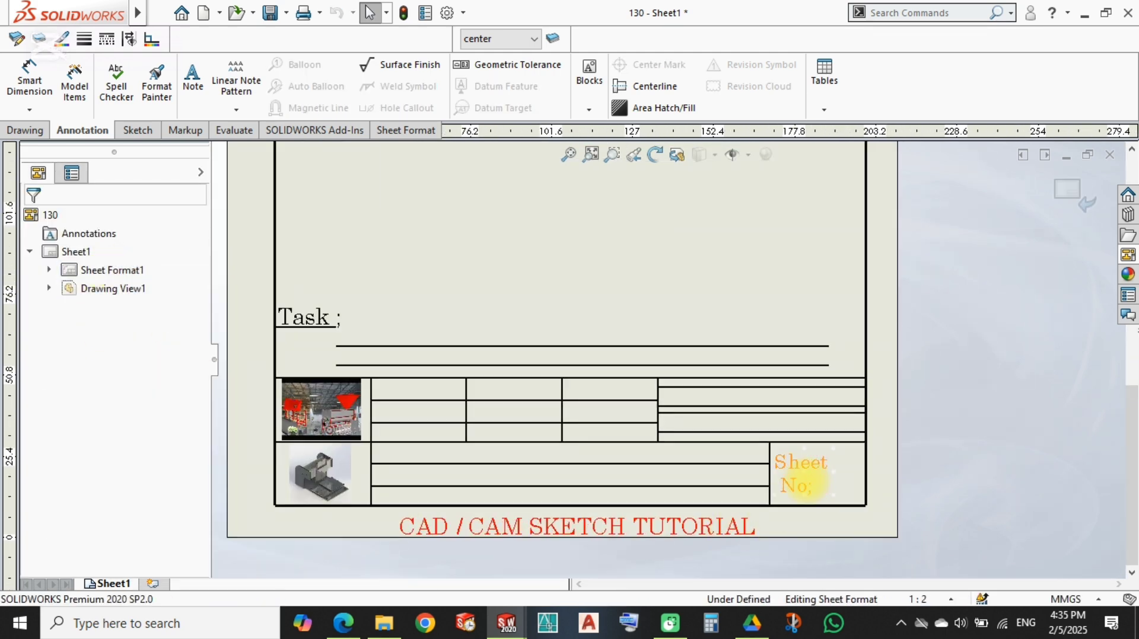
double_click(806, 477)
text(1)
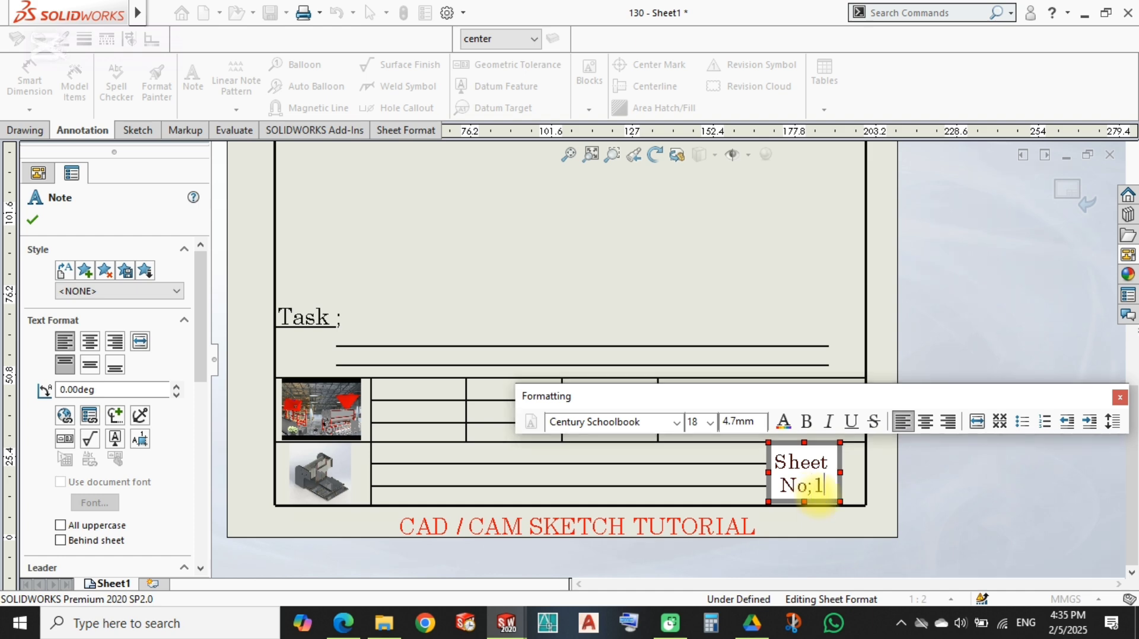
text(30)
click(787, 299)
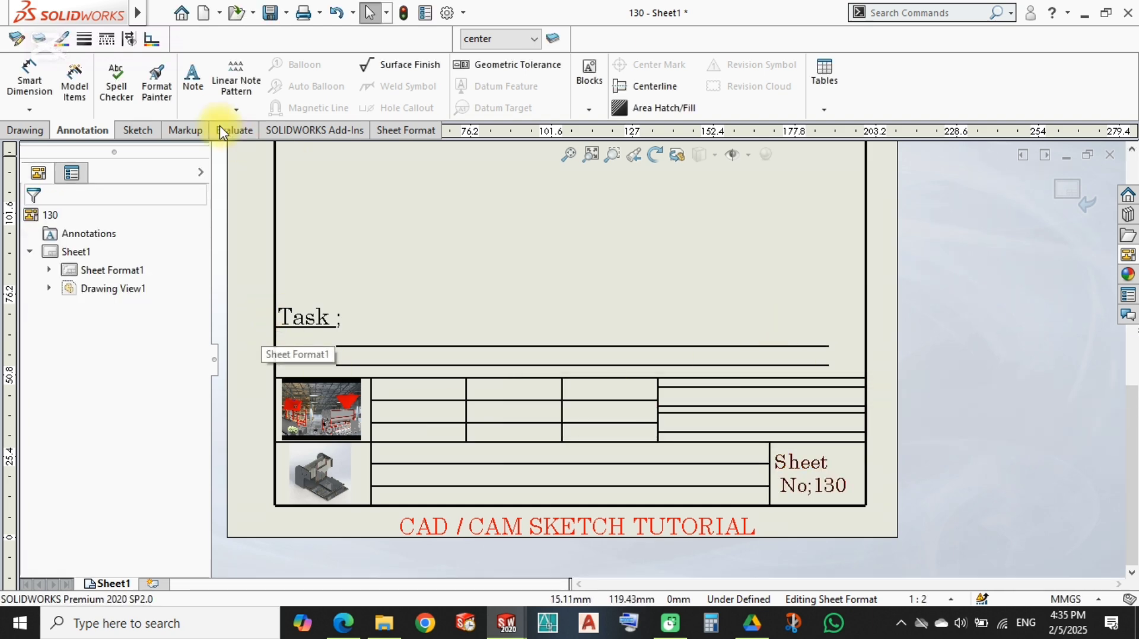
Step: Add the note ADJUSTING SUPPORT to the title block's middle row in Century Schoolbook, size 16
click(193, 80)
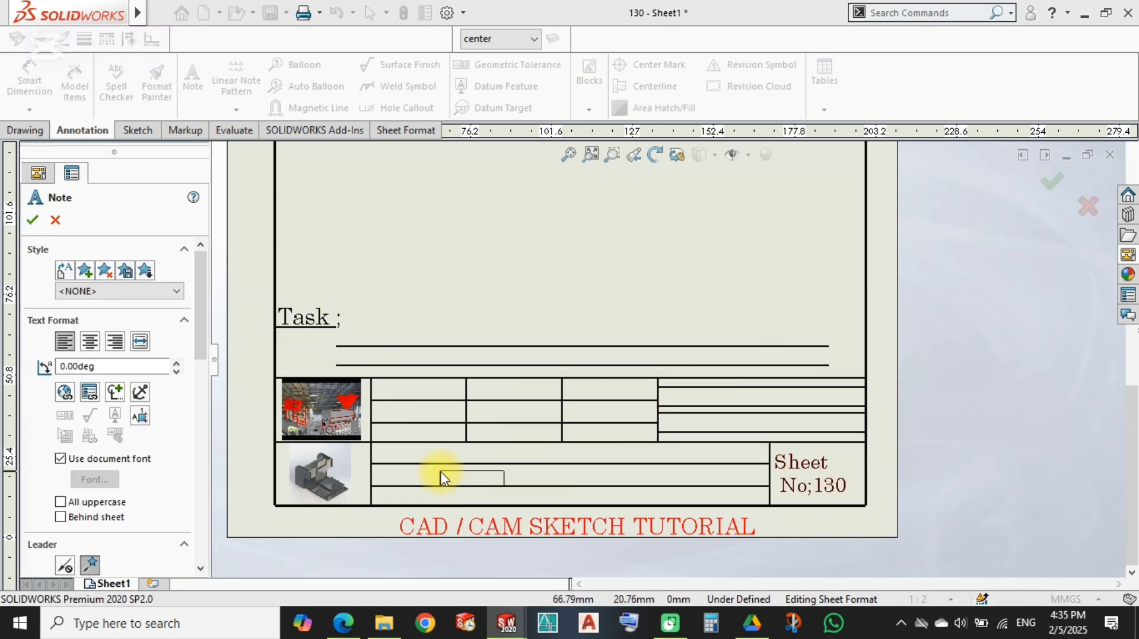
click(465, 478)
drag(464, 478, 676, 479)
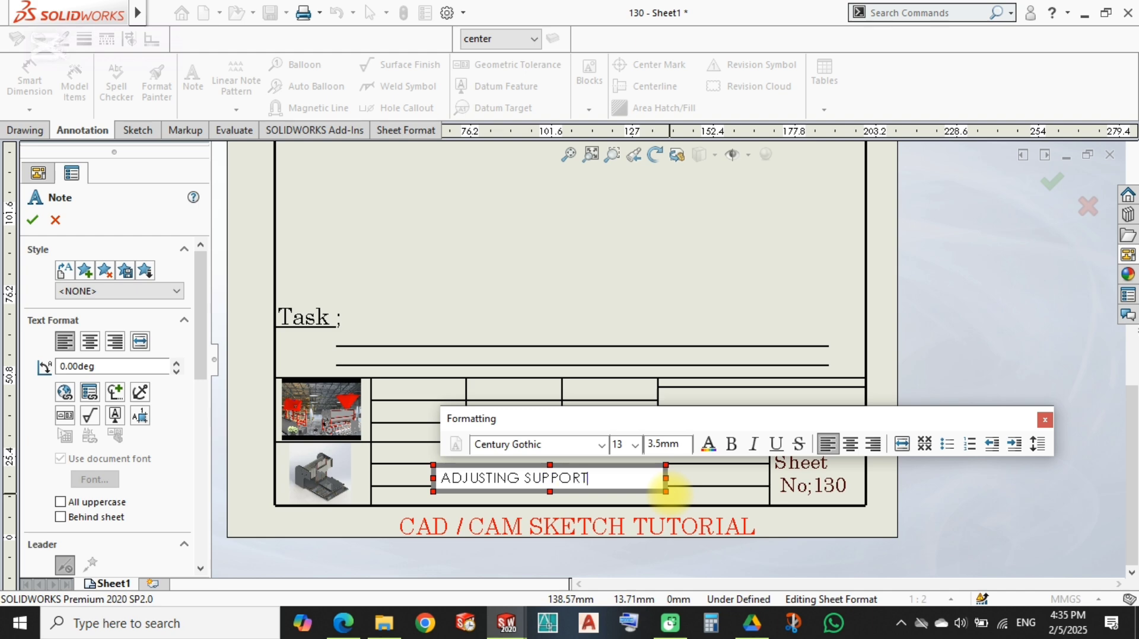
scroll(579, 446, down, 1)
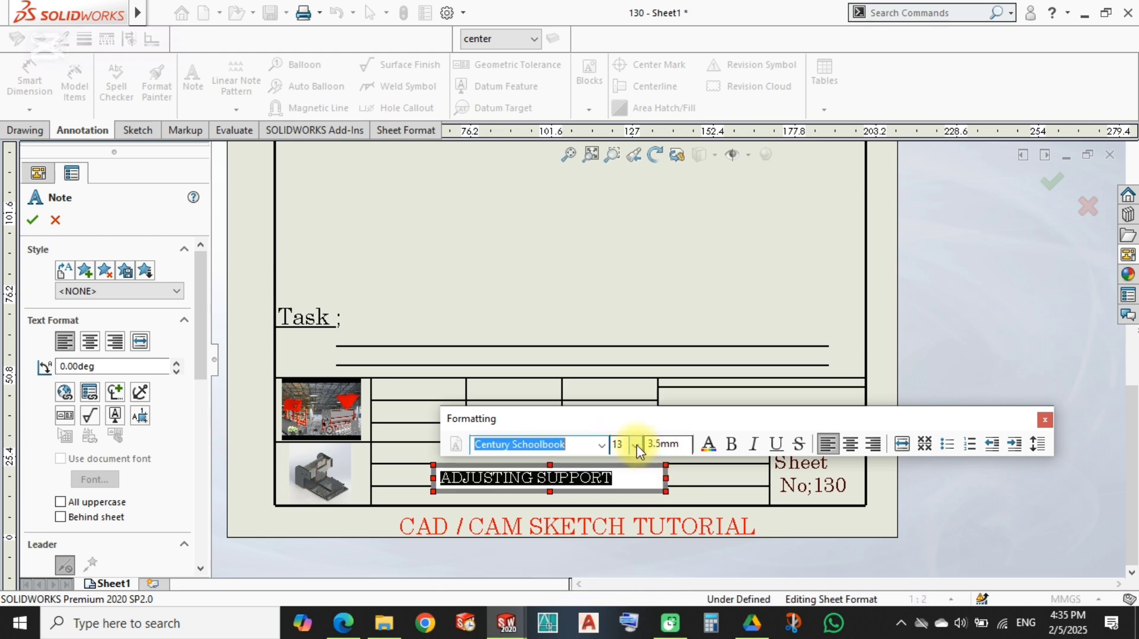
click(635, 445)
click(640, 316)
click(684, 287)
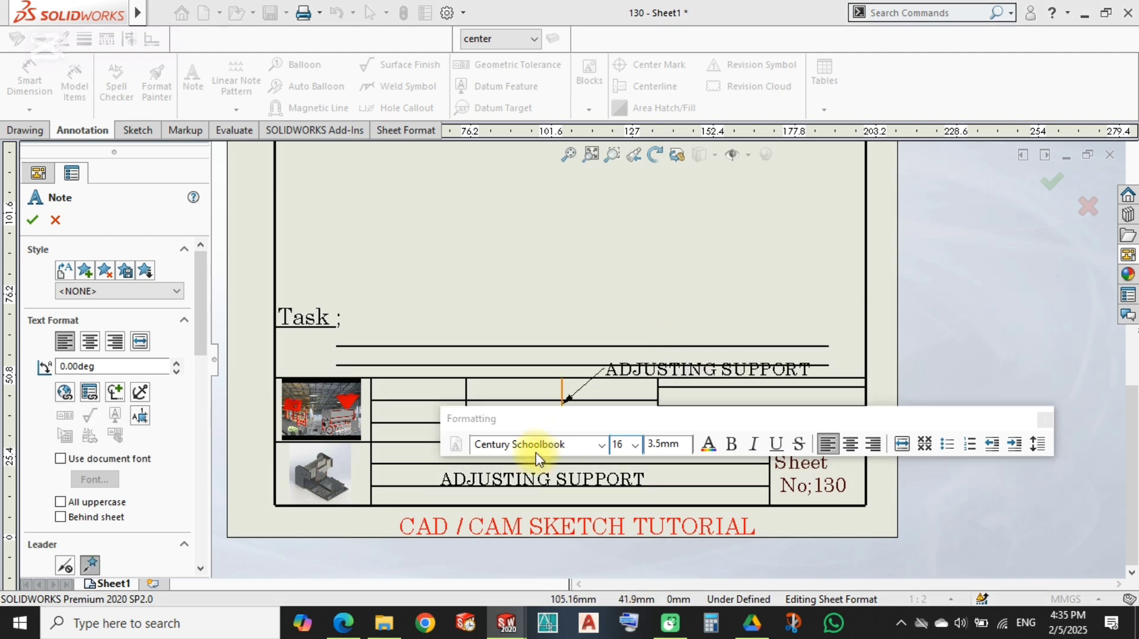
key(Escape)
drag(534, 483, 543, 480)
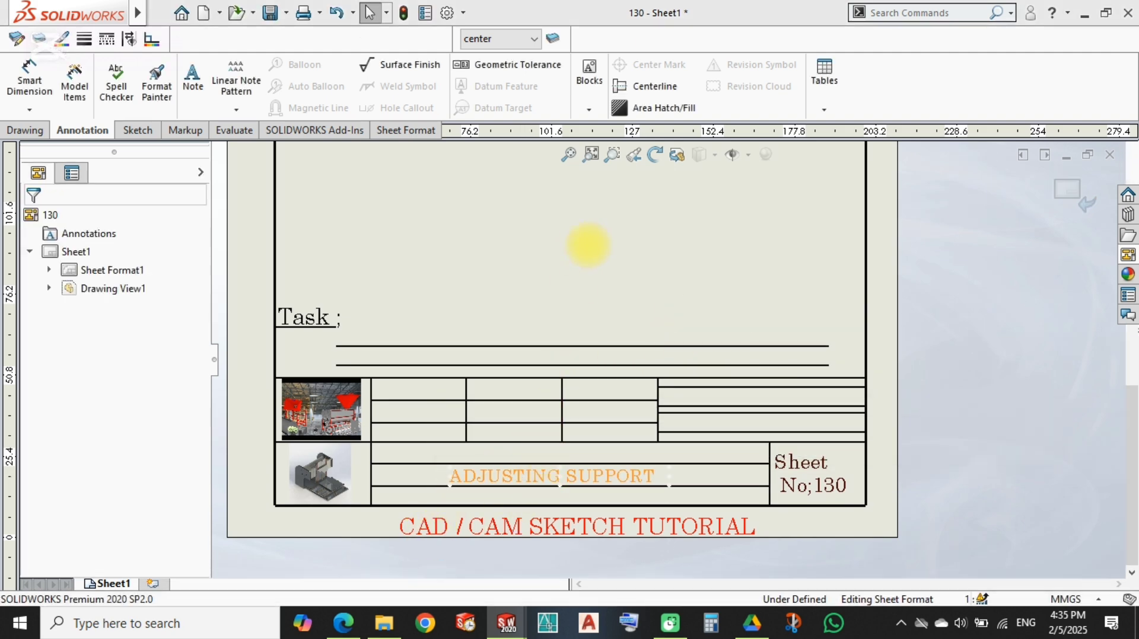
Step: Set the sheet scale to 1:1 in the sheet properties
right_click(89, 270)
click(136, 415)
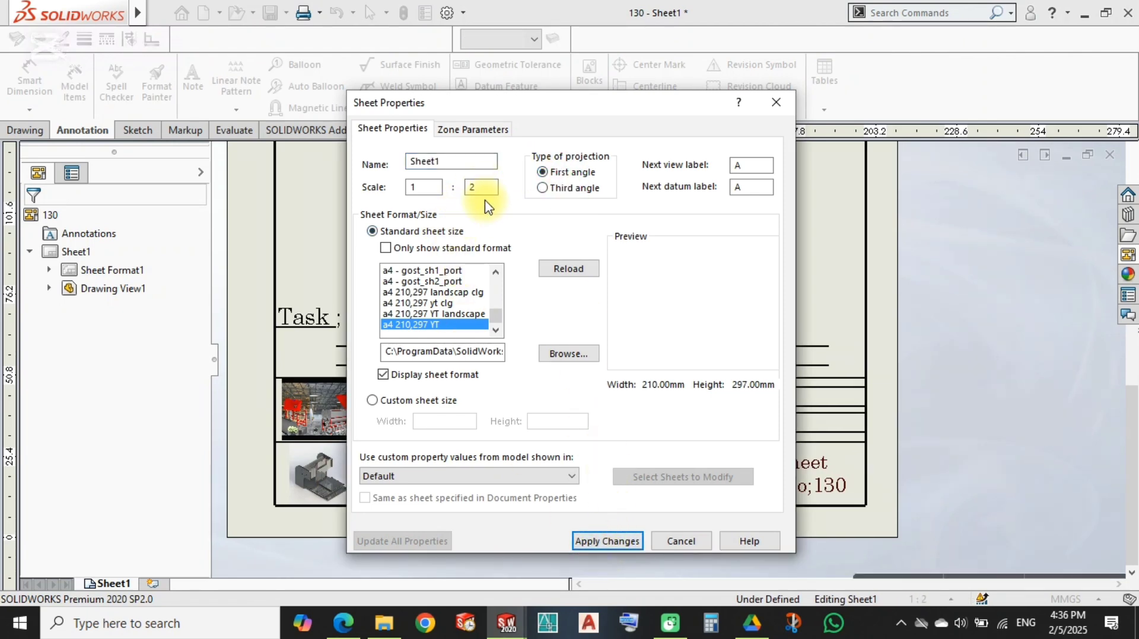
click(605, 550)
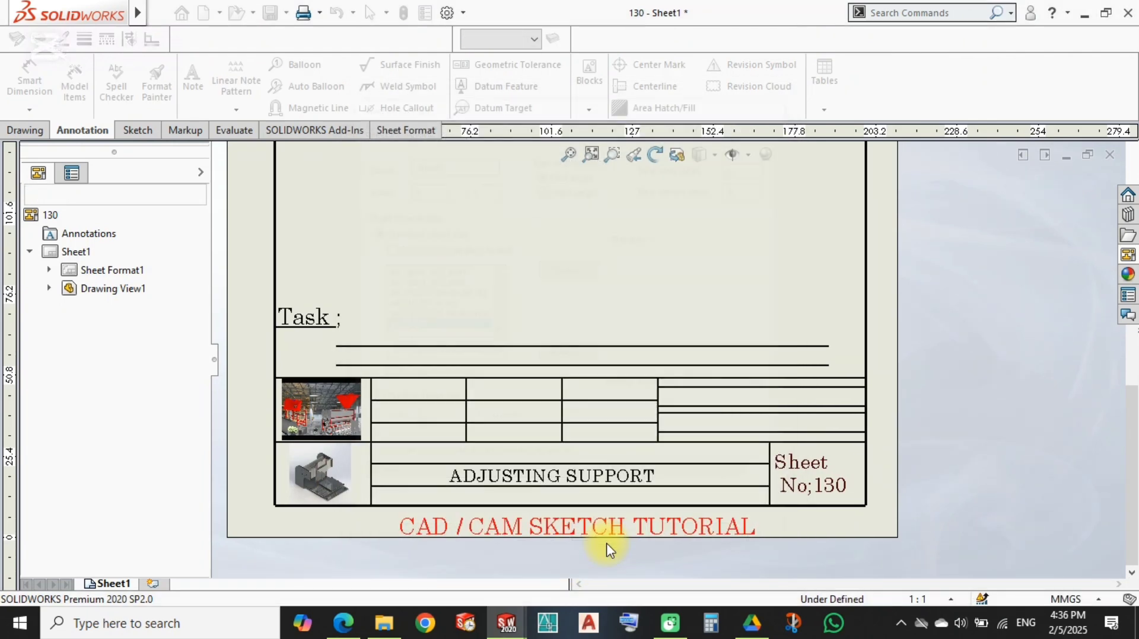
Step: Move the front view towards the left border in the upper part of the sheet
scroll(389, 257, up, 5)
mouse_move(390, 257)
middle_down()
mouse_move(475, 374)
mouse_move(420, 347)
middle_up()
scroll(476, 310, down, 1)
scroll(476, 311, down, 3)
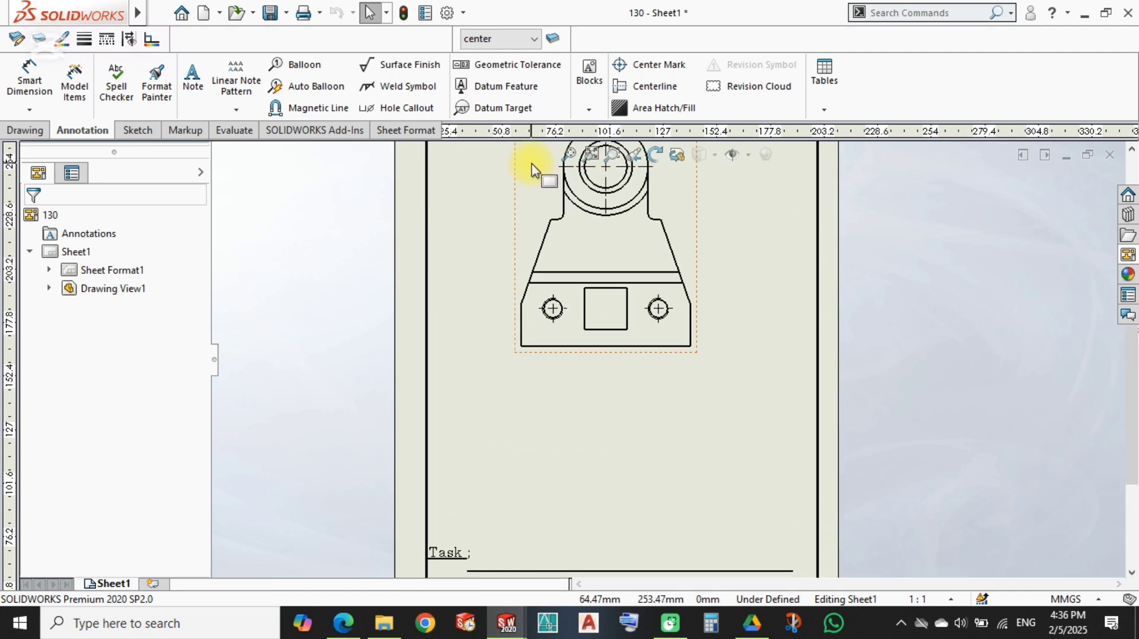
click(530, 176)
drag(199, 368, 198, 411)
click(286, 371)
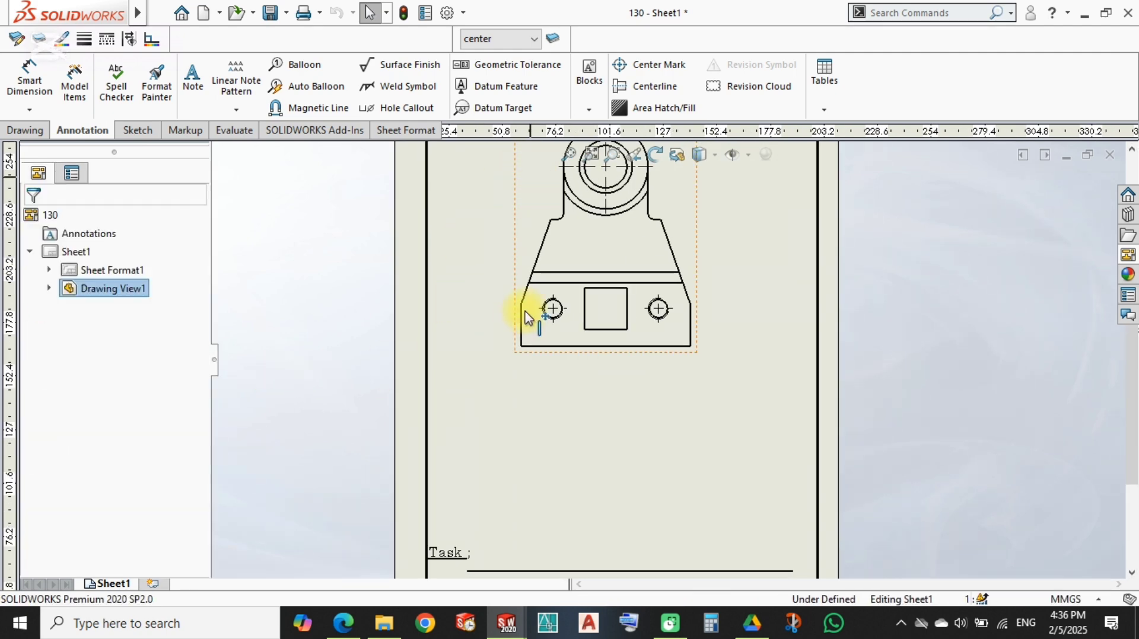
mouse_move(525, 306)
middle_down()
mouse_move(495, 435)
mouse_move(485, 371)
middle_up()
mouse_move(474, 290)
mouse_down()
mouse_move(441, 282)
mouse_move(445, 297)
mouse_up()
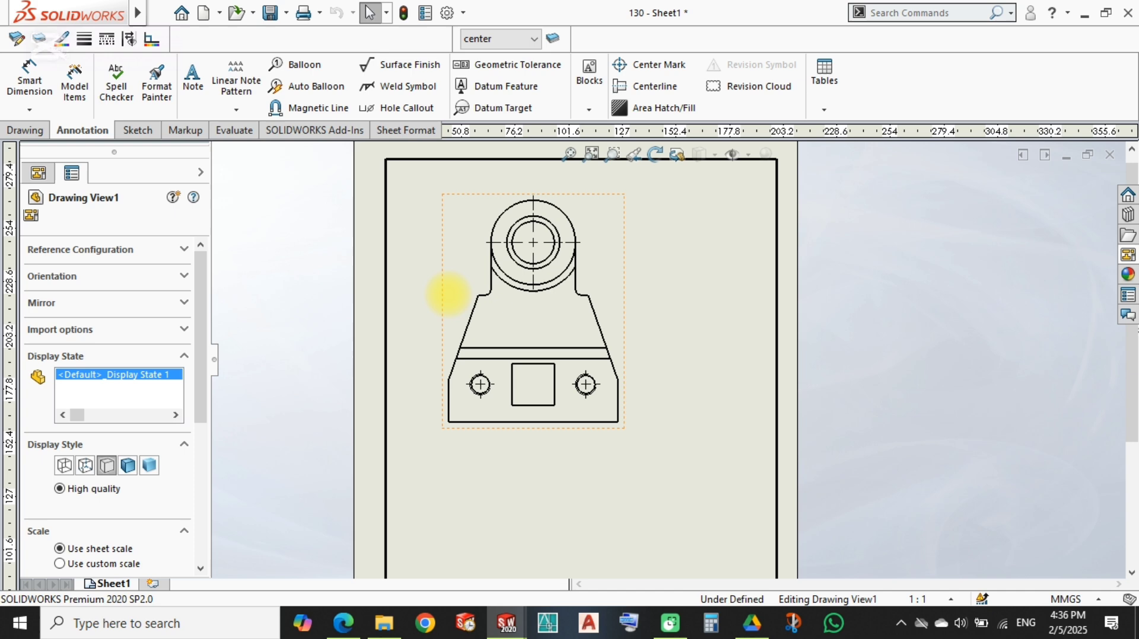
Step: Remove the tangent edges from the front view and set its display style to hidden lines visible
right_click(617, 287)
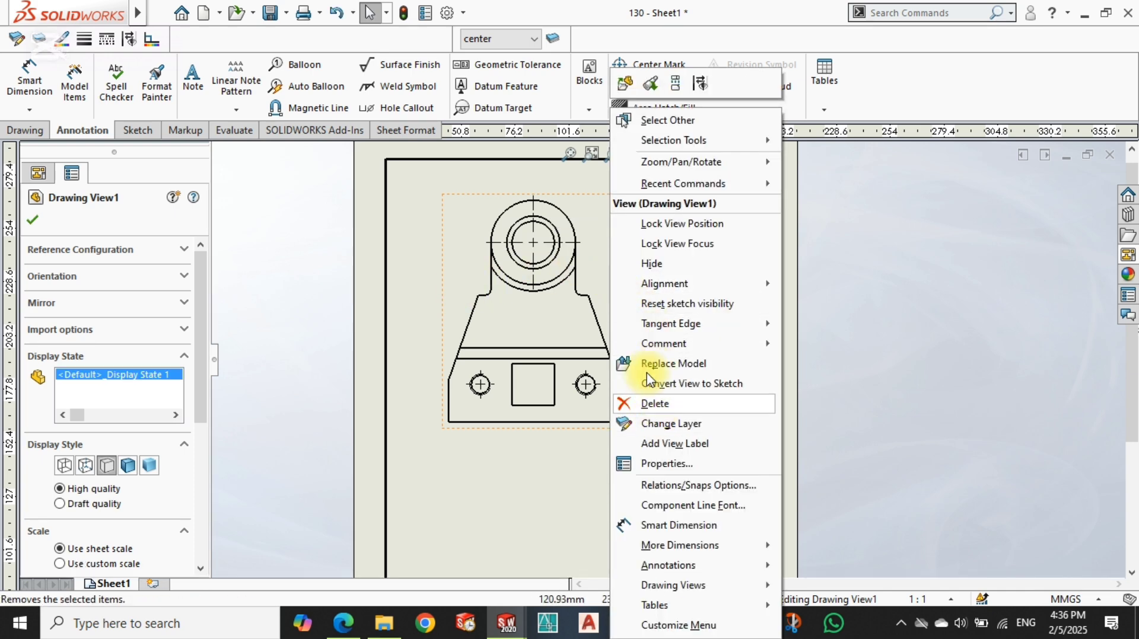
mouse_move(626, 323)
click(804, 363)
click(665, 473)
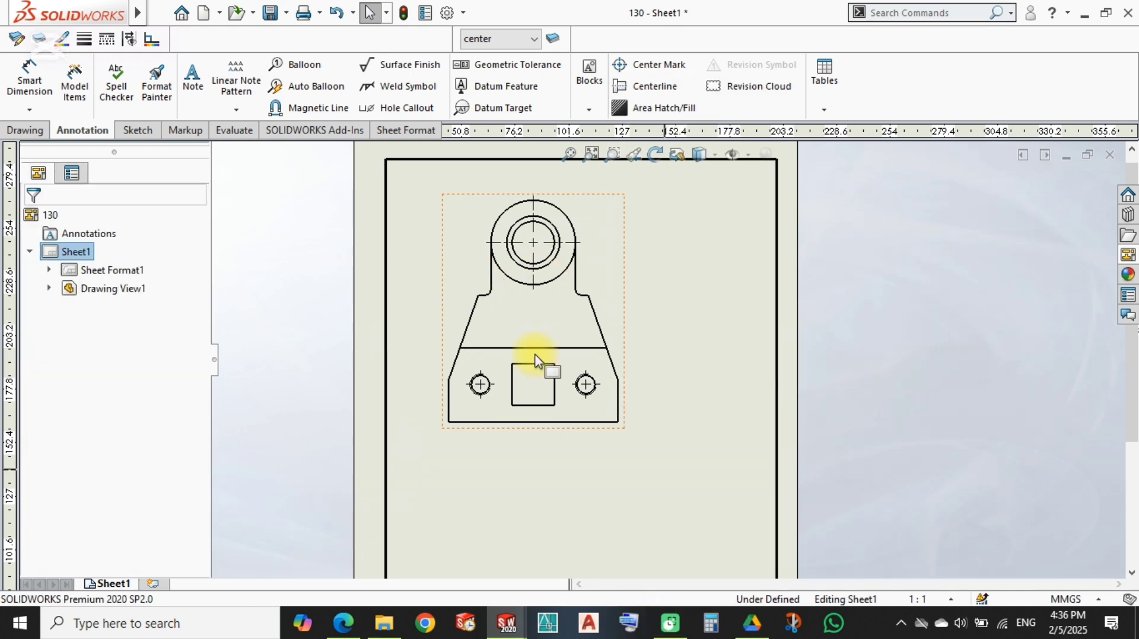
scroll(560, 376, down, 2)
click(617, 247)
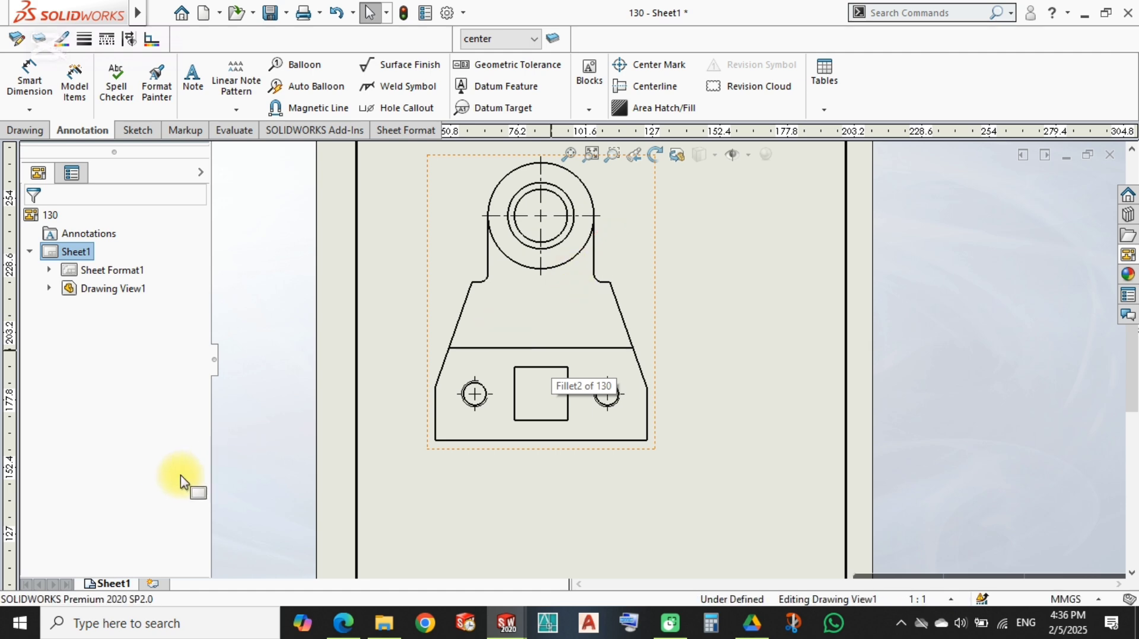
click(734, 389)
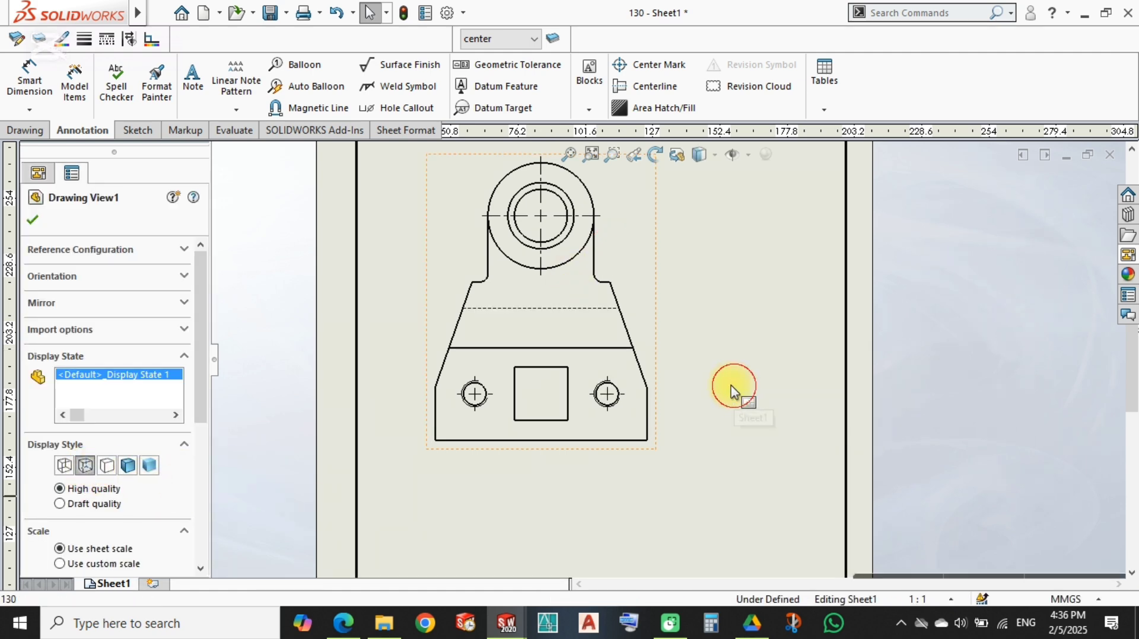
Step: Create a projected top view from the front view and place it above the sheet
click(655, 260)
click(727, 207)
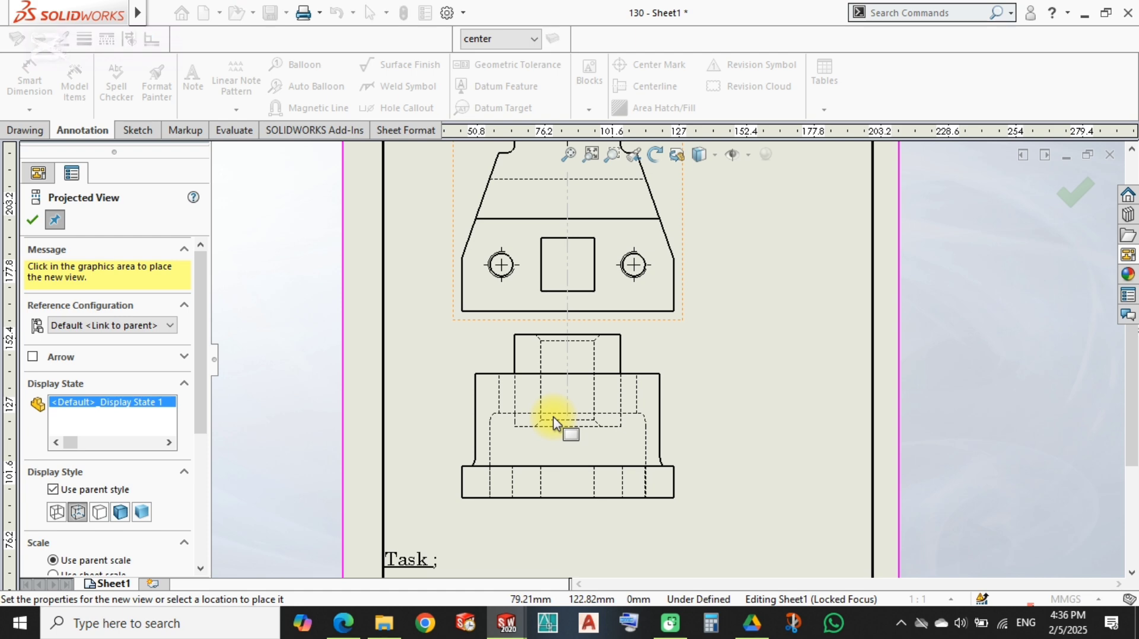
scroll(561, 424, up, 4)
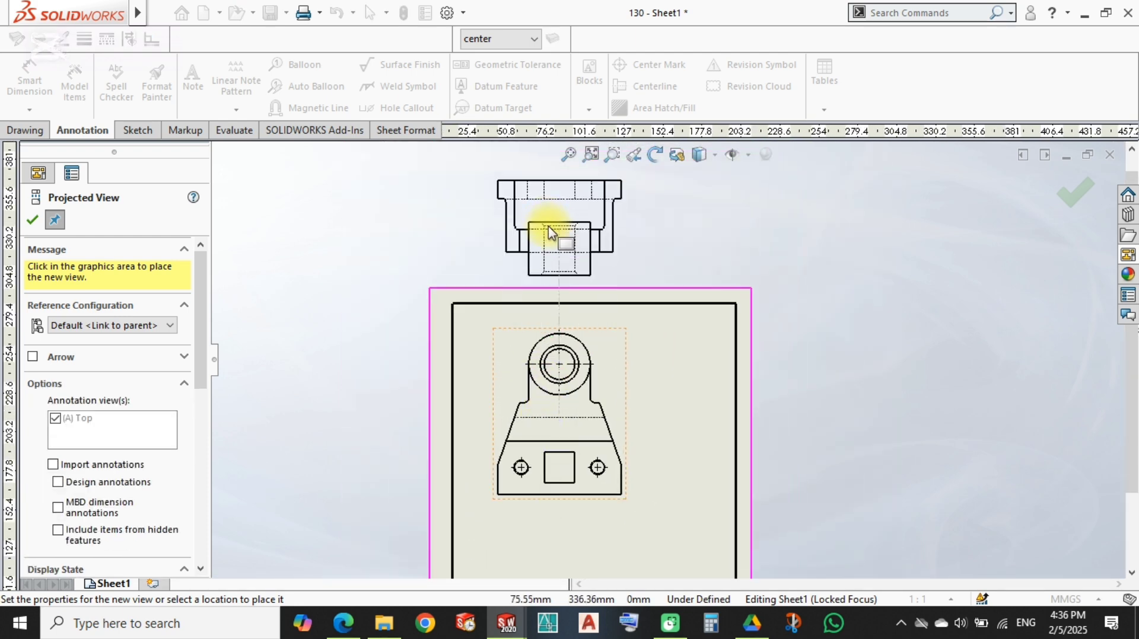
click(552, 224)
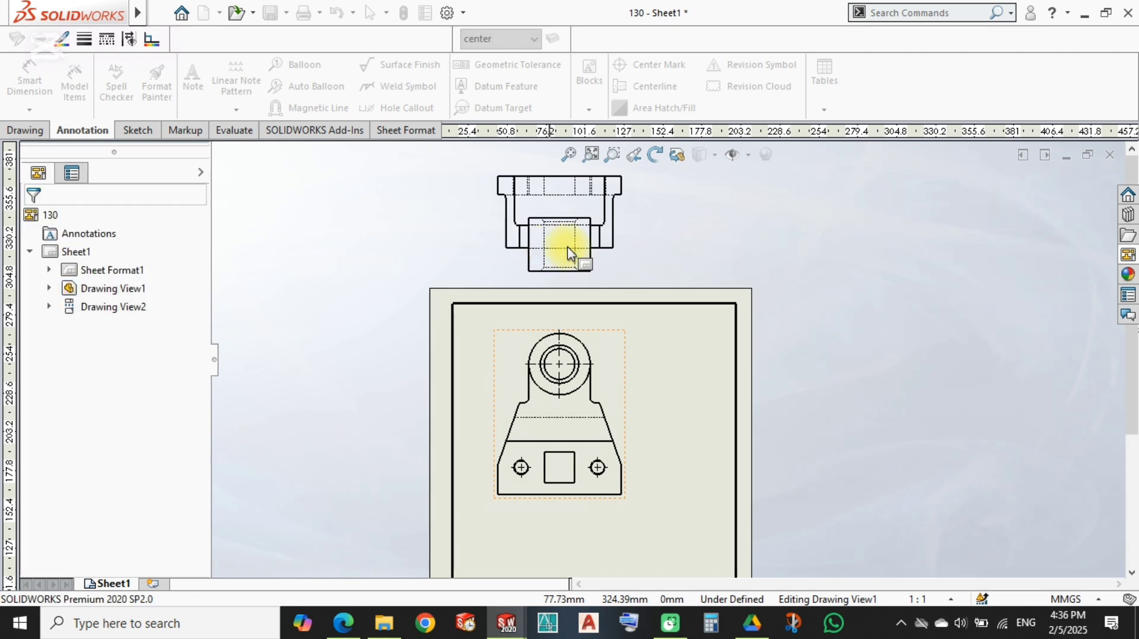
Step: Move the projected top view down so it sits below the front view on the sheet
drag(631, 251, 646, 423)
click(624, 441)
middle_drag(624, 441, 628, 297)
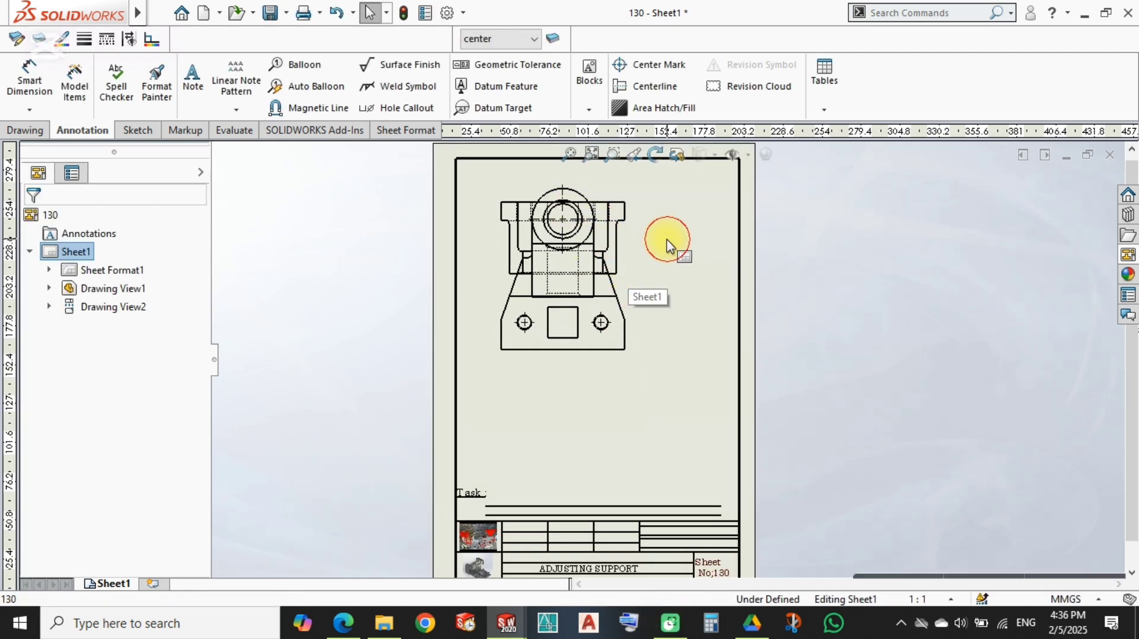
mouse_move(631, 254)
mouse_down()
mouse_move(641, 362)
mouse_move(630, 413)
mouse_up()
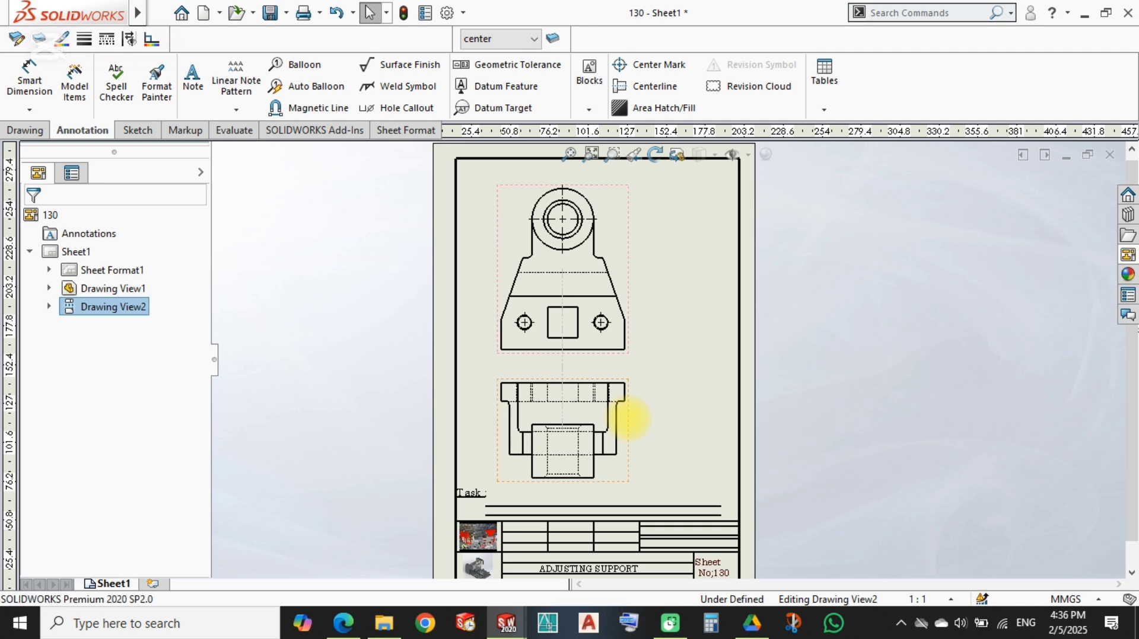
click(663, 425)
Step: Shift the front view slightly up and left to widen the gap above the top view
scroll(611, 280, down, 3)
scroll(669, 362, up, 2)
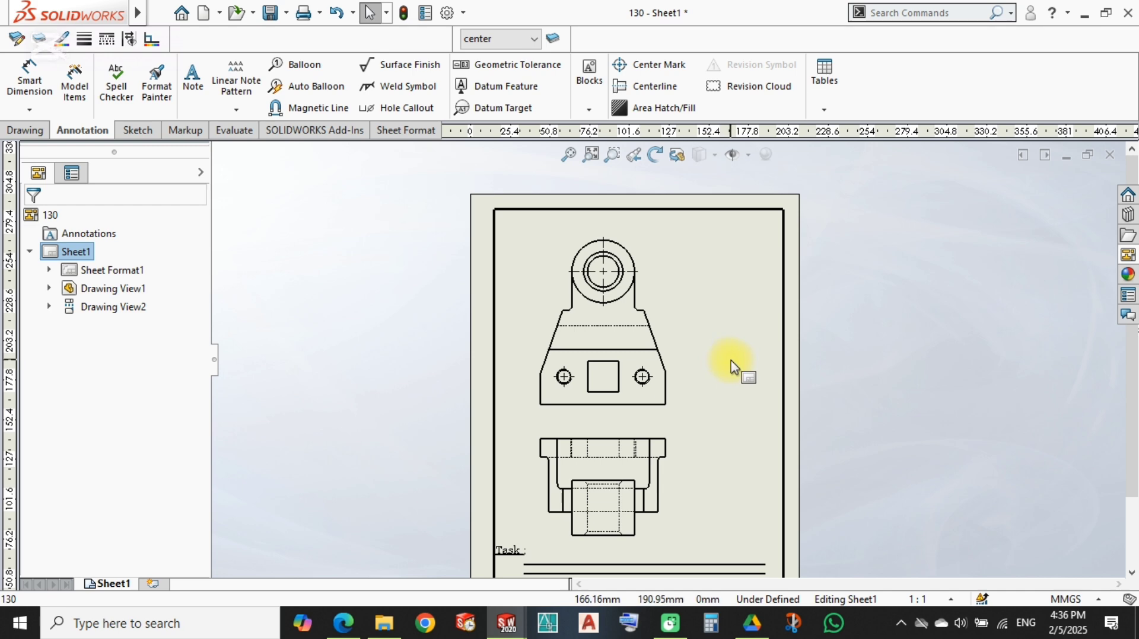
scroll(677, 334, down, 1)
middle_drag(677, 334, 651, 300)
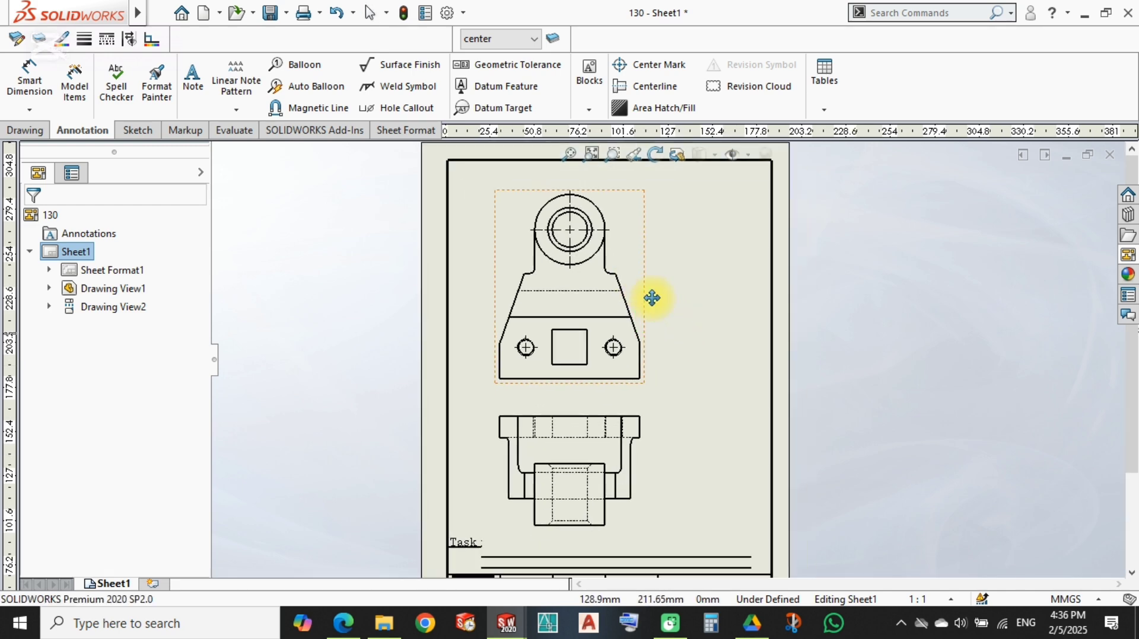
drag(643, 295, 644, 278)
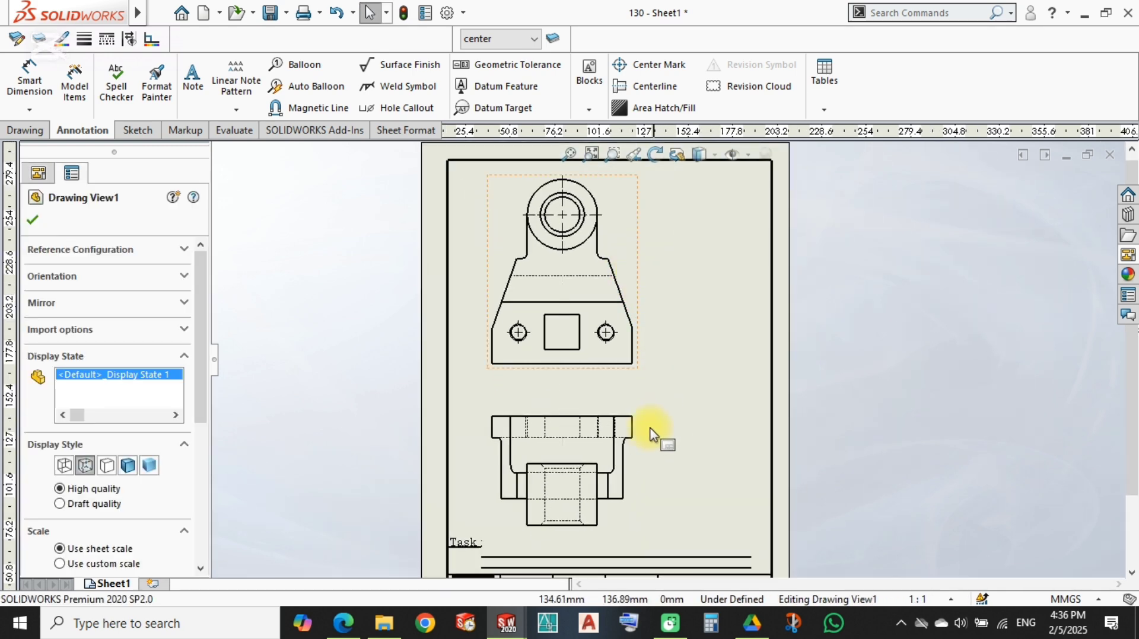
Step: Move the projected top view up so it sits closer beneath the front view
drag(651, 435, 640, 426)
click(729, 373)
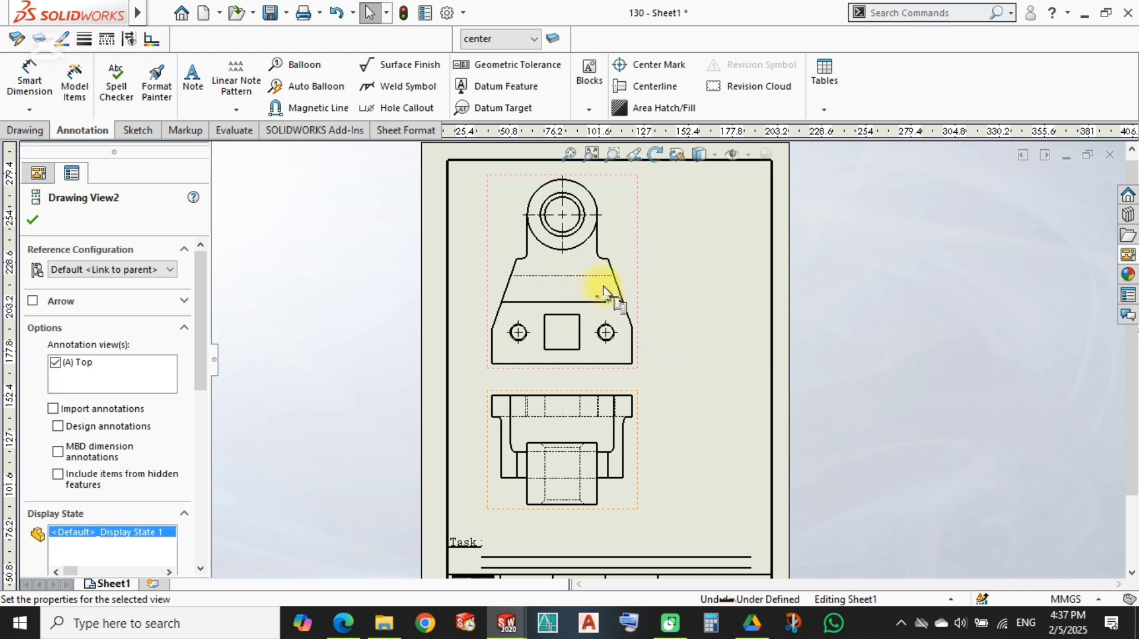
Step: Project a left side view from the front view and reposition it to the right of the front view
scroll(572, 256, down, 3)
click(740, 205)
click(756, 171)
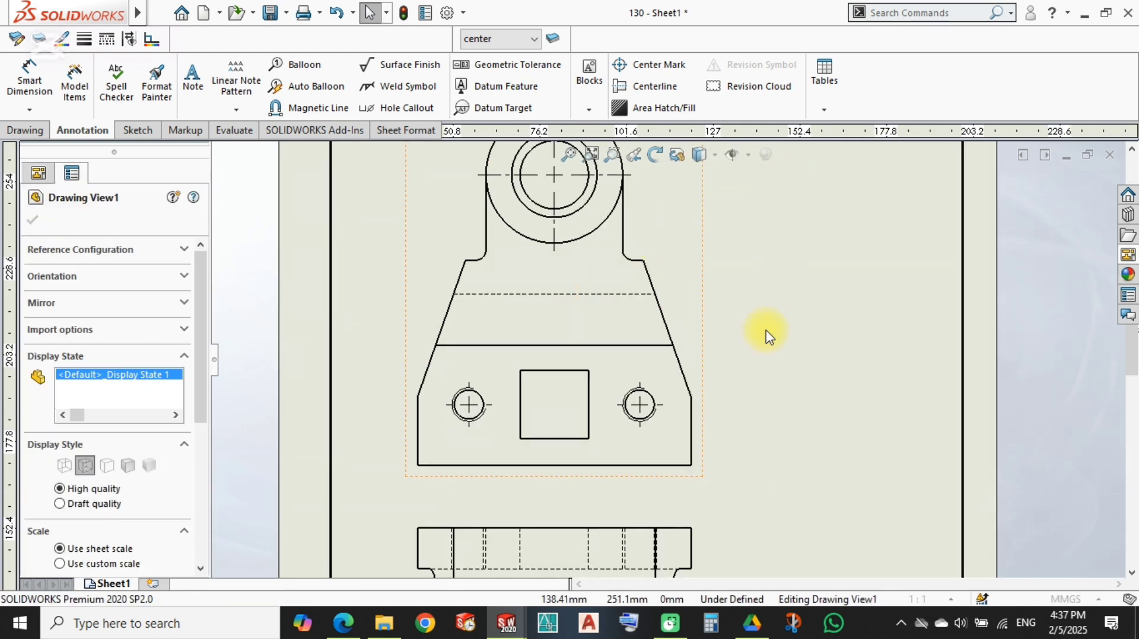
scroll(757, 341, up, 2)
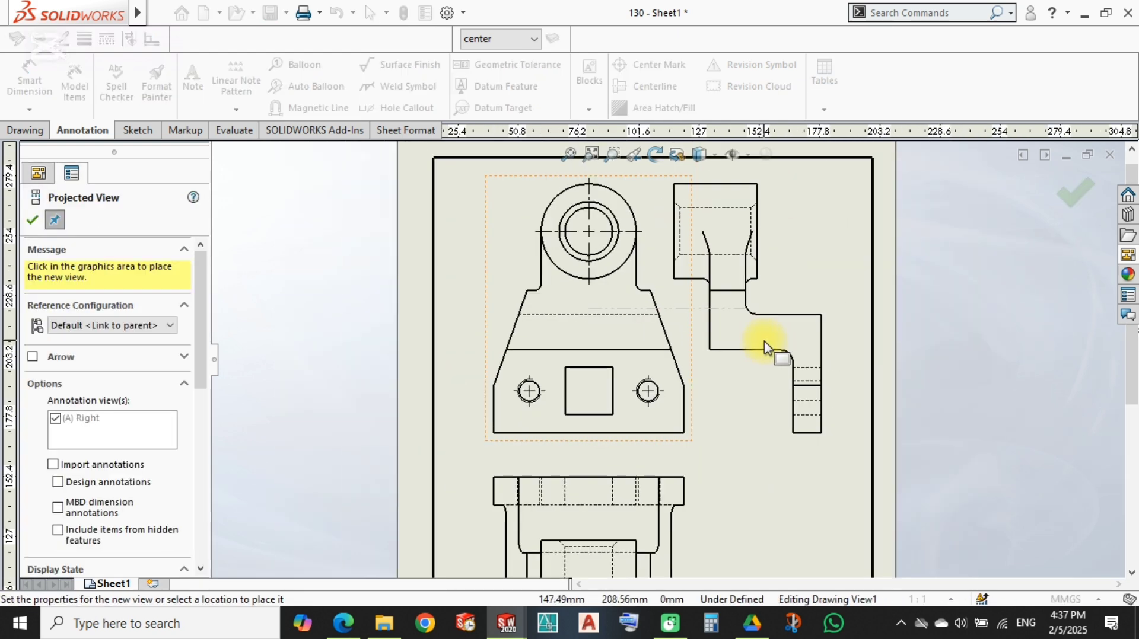
click(393, 385)
drag(368, 445, 766, 410)
click(804, 472)
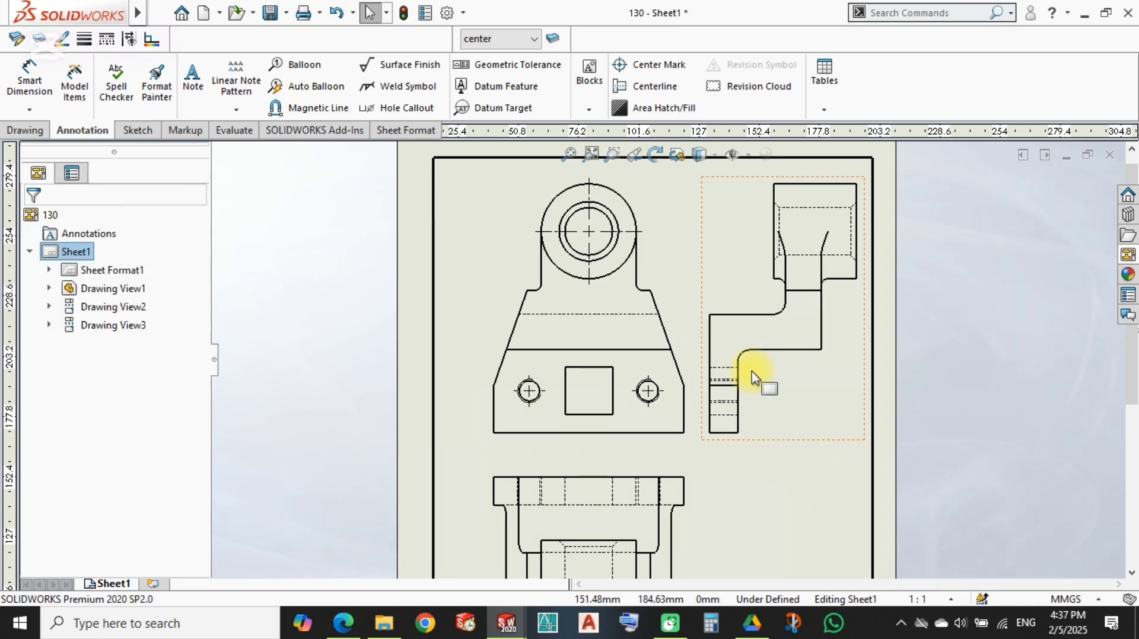
Step: Inspect the side, front and top views up close and save the drawing with the whole sheet in view
scroll(804, 306, down, 3)
middle_drag(764, 322, 741, 326)
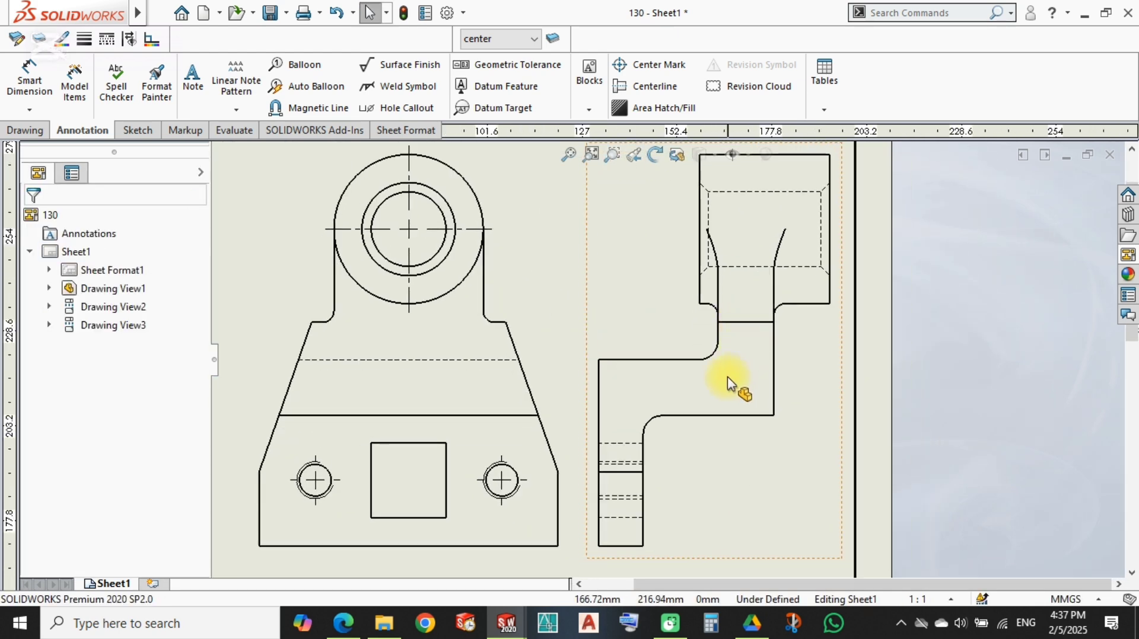
scroll(661, 341, up, 2)
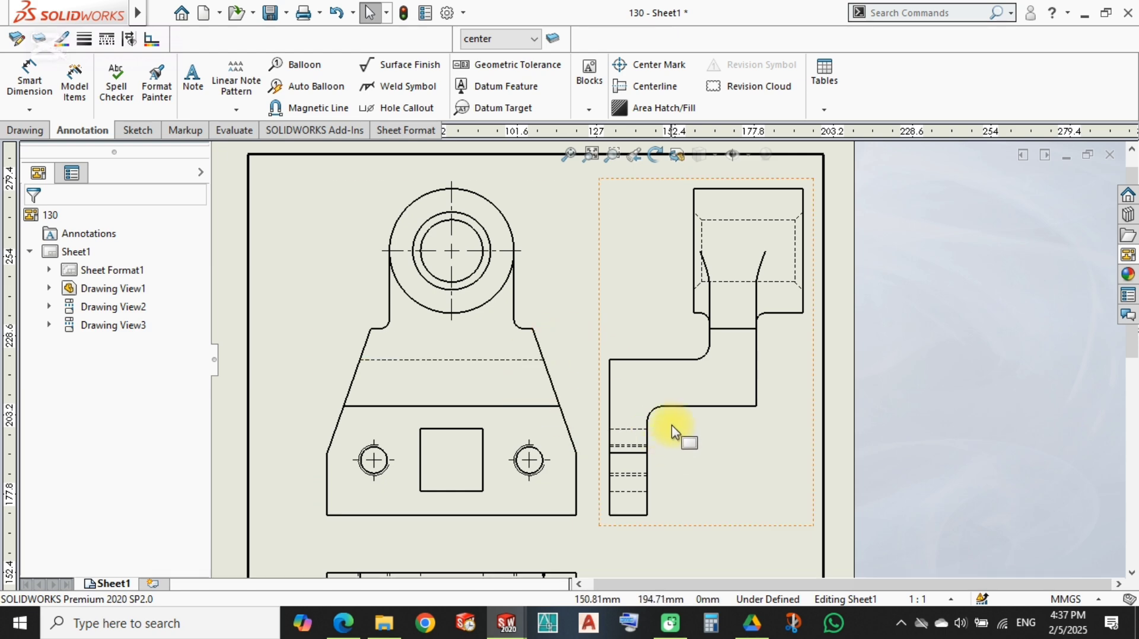
scroll(674, 431, up, 2)
scroll(724, 301, down, 6)
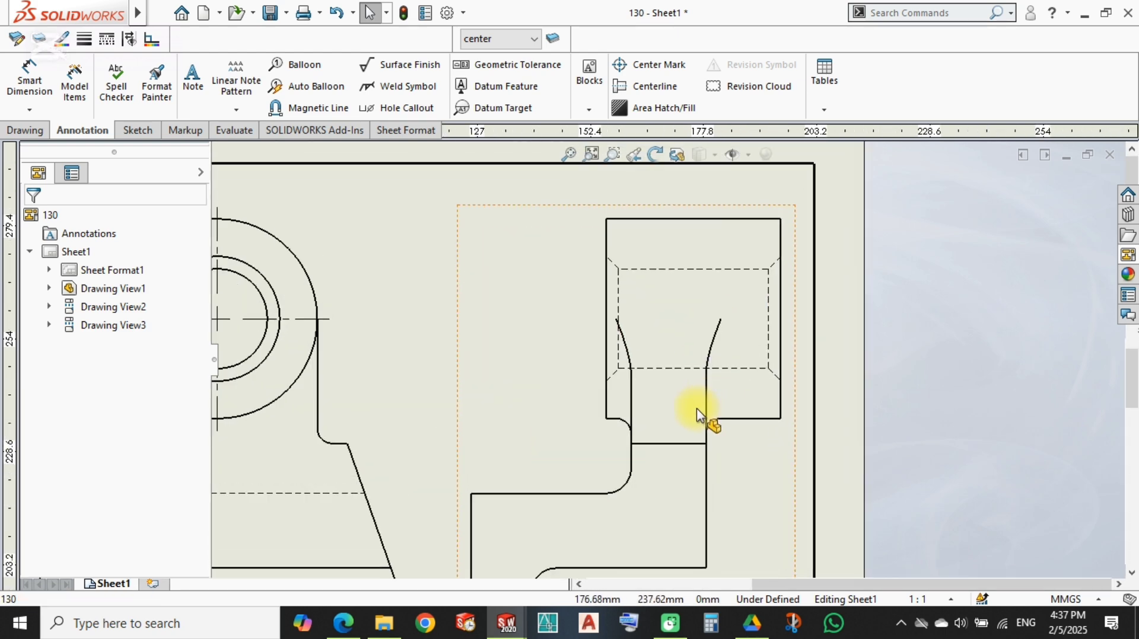
scroll(731, 265, up, 5)
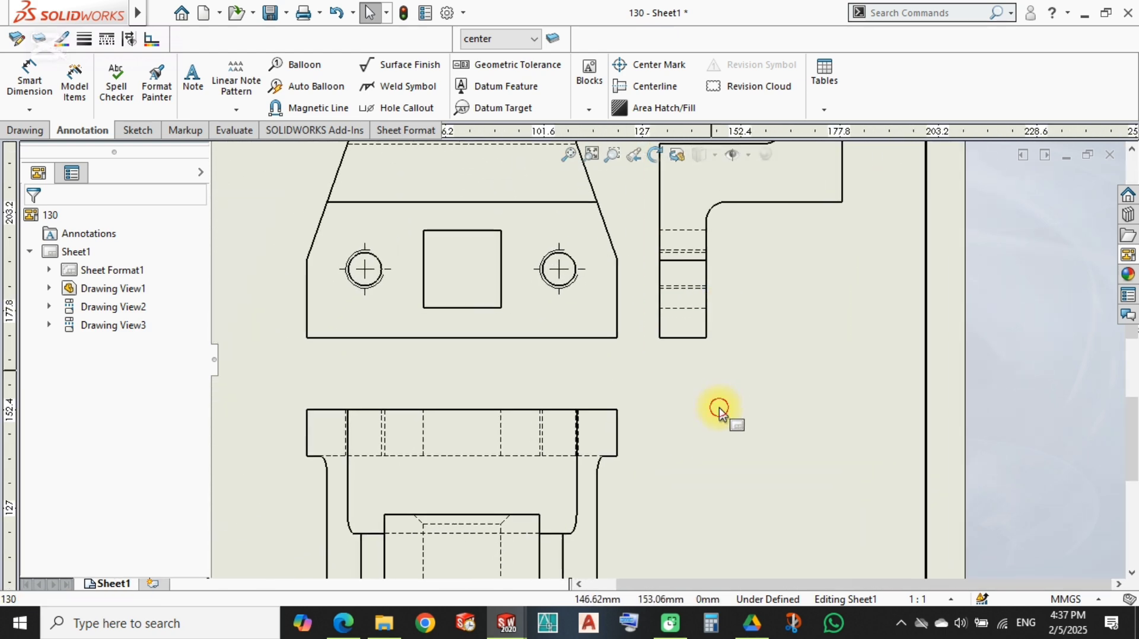
scroll(660, 425, down, 1)
scroll(659, 425, up, 1)
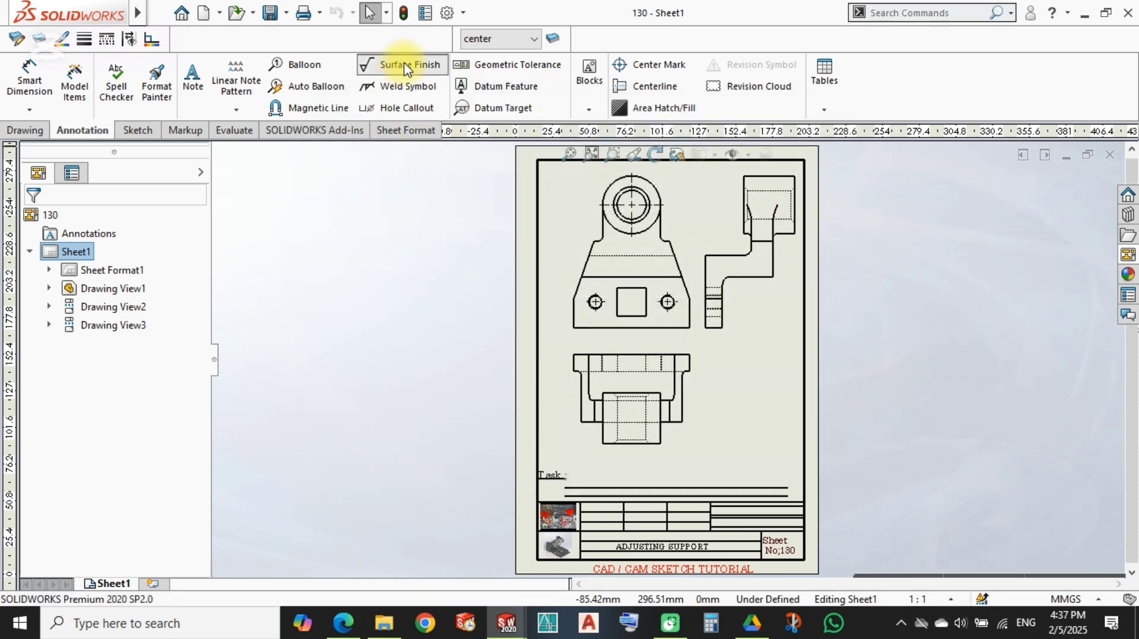
Step: Place single-triangle surface finish symbols with a 10-point font on all four edges of the front view's square hole
click(407, 69)
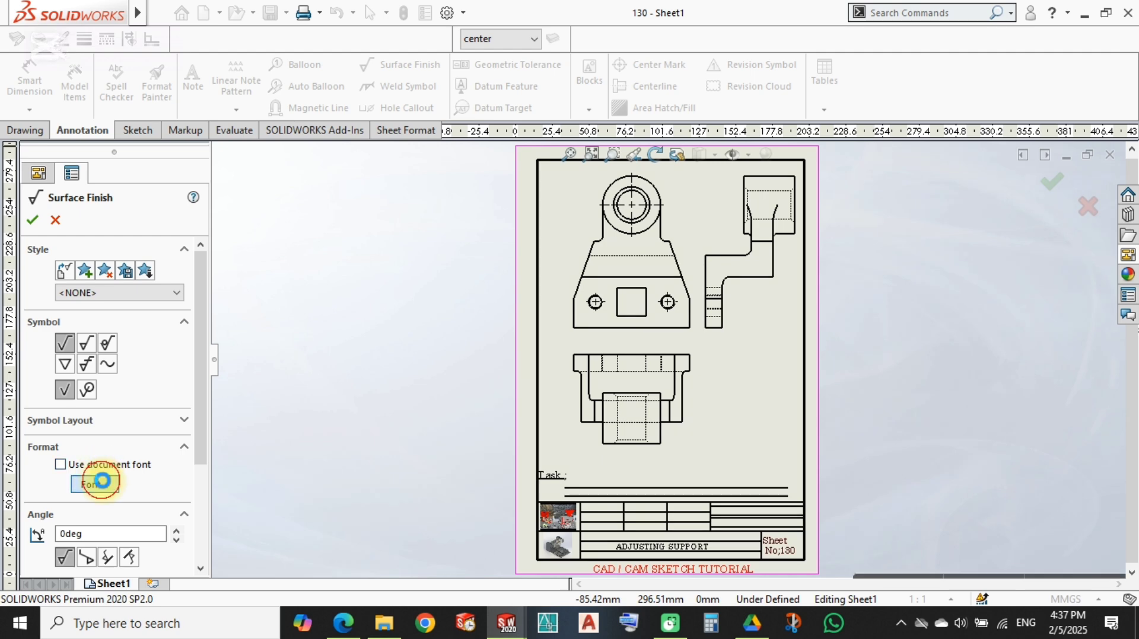
click(95, 485)
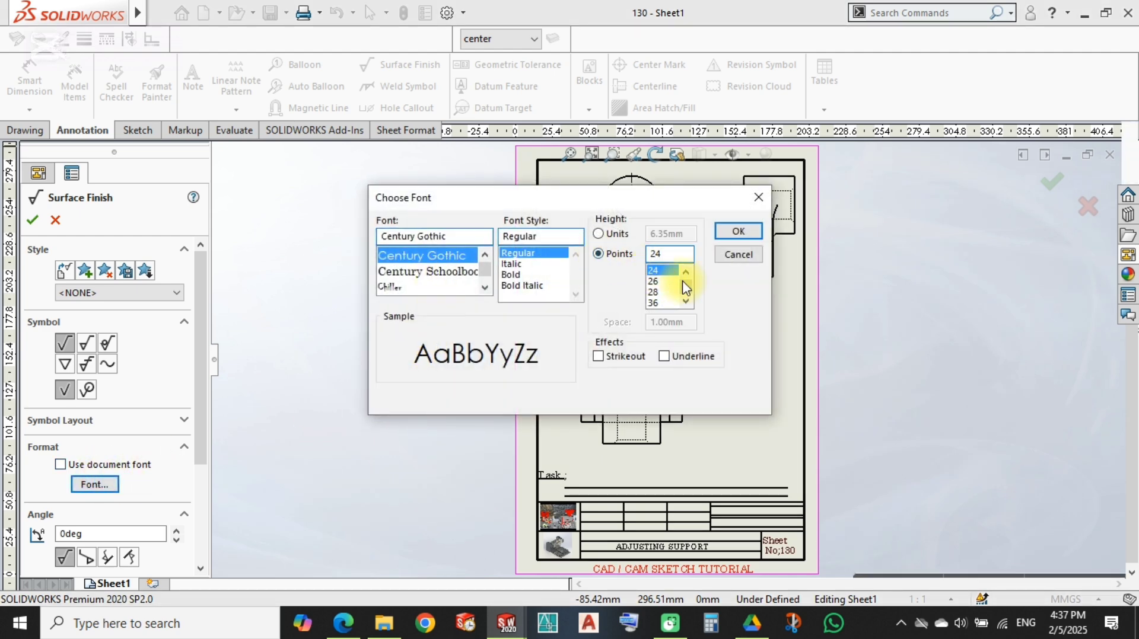
key(Return)
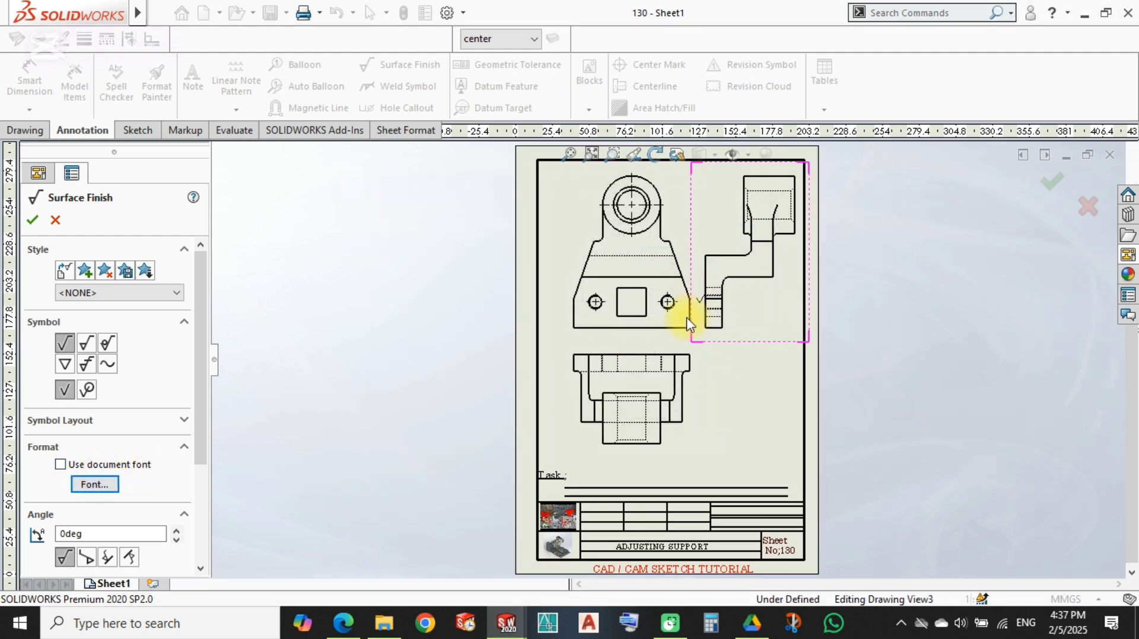
scroll(633, 297, down, 8)
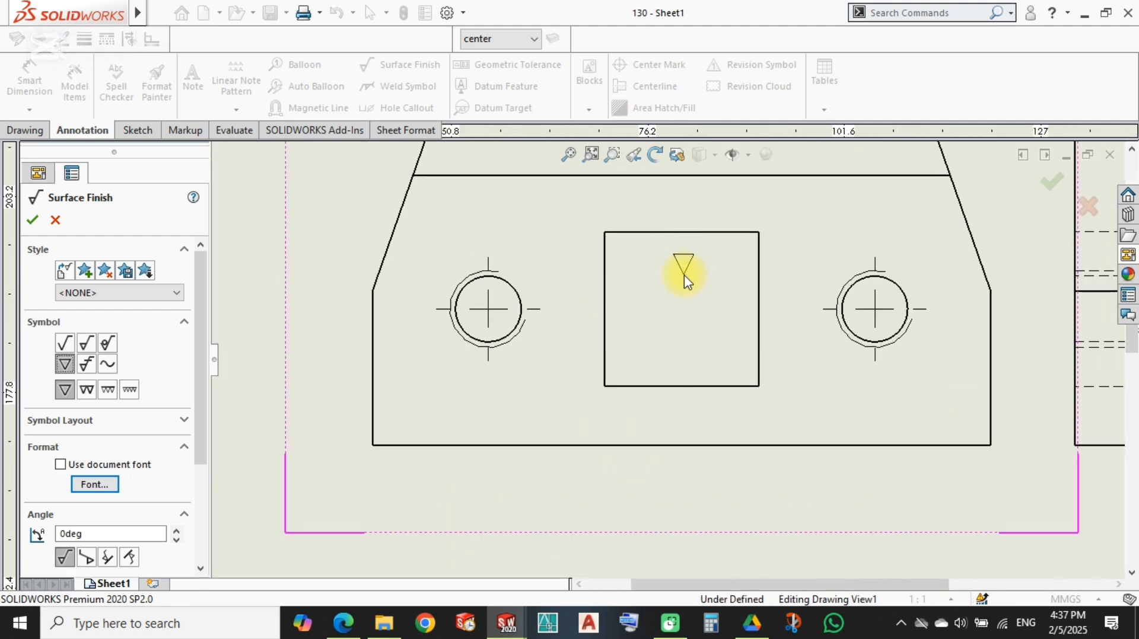
click(684, 389)
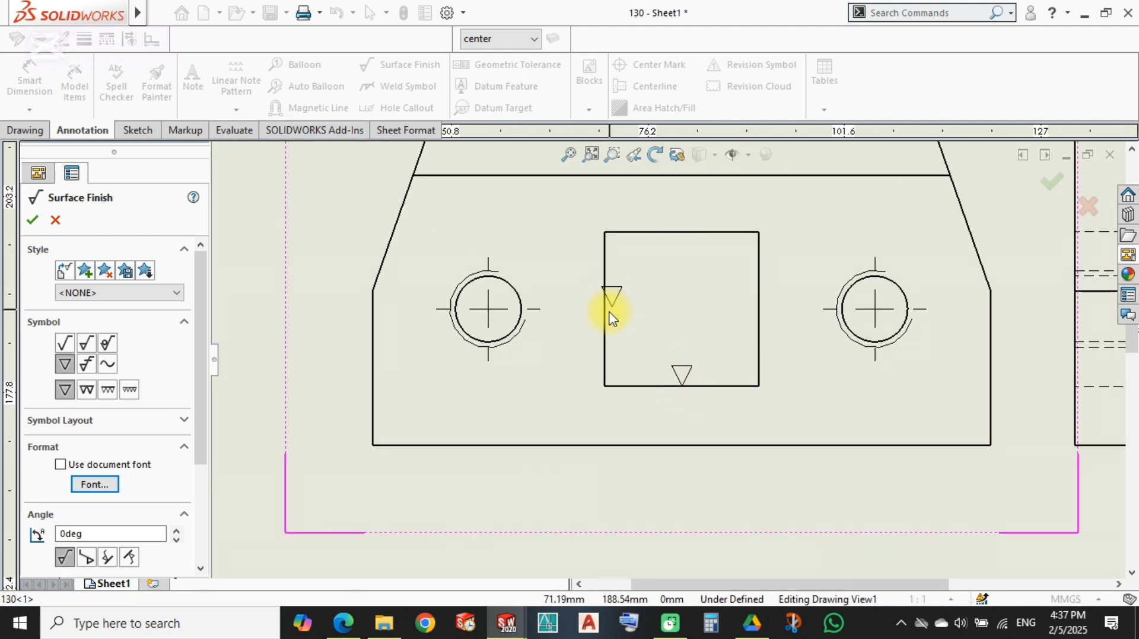
click(612, 317)
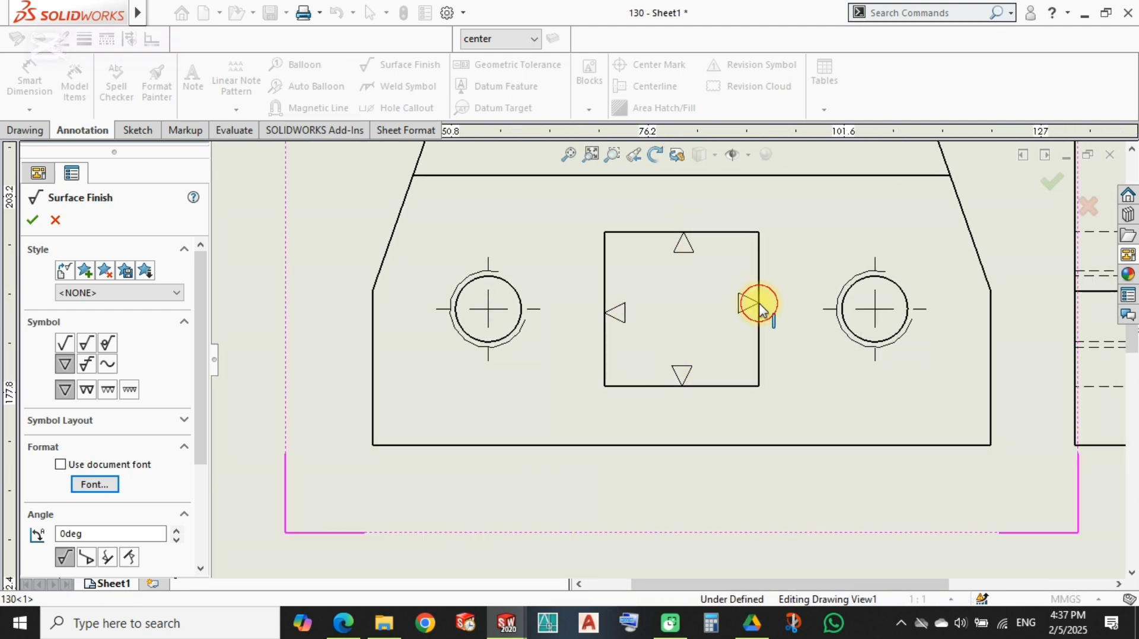
click(761, 309)
Step: Place single-triangle surface finish symbols on the four hidden chamfer lines of the bore in the top view
scroll(681, 380, up, 8)
scroll(666, 501, down, 10)
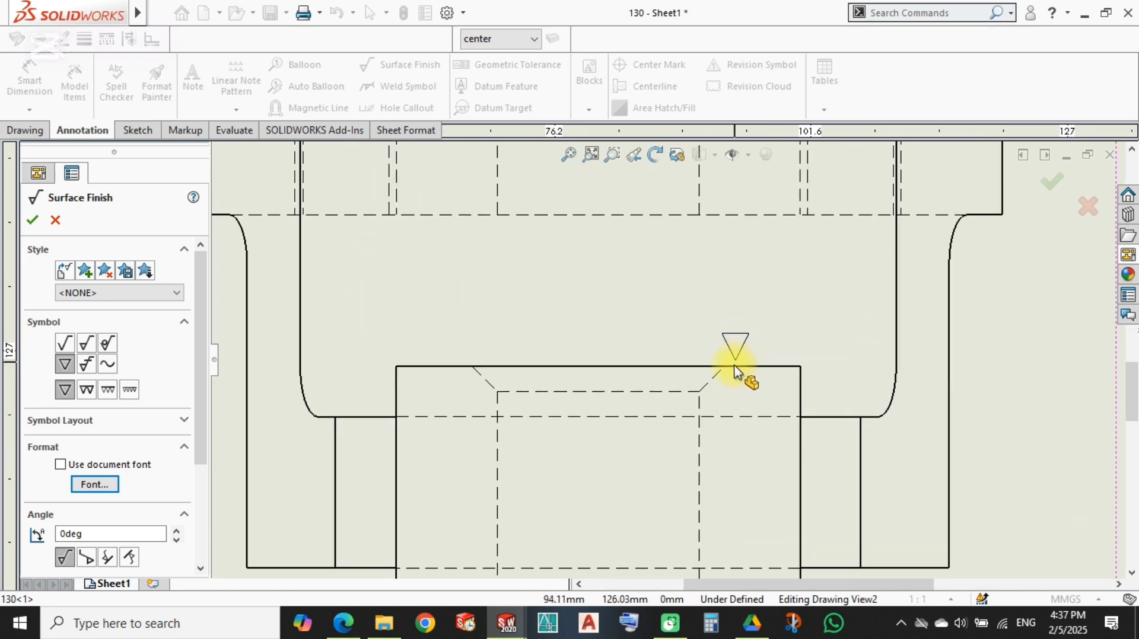
scroll(734, 367, down, 3)
click(688, 392)
click(318, 391)
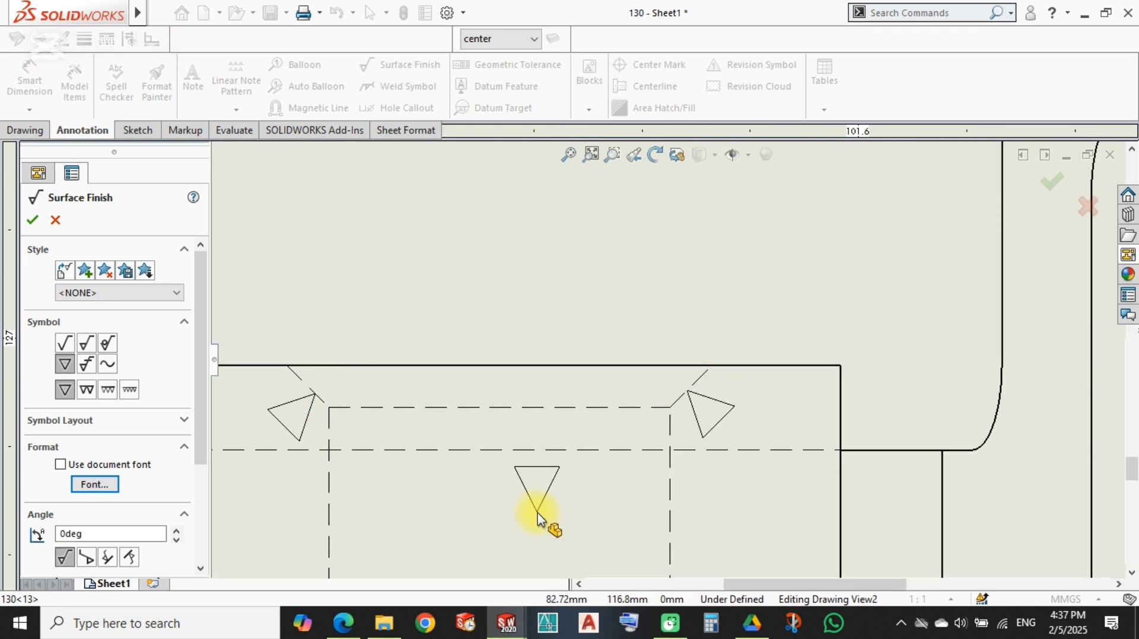
scroll(581, 313, up, 3)
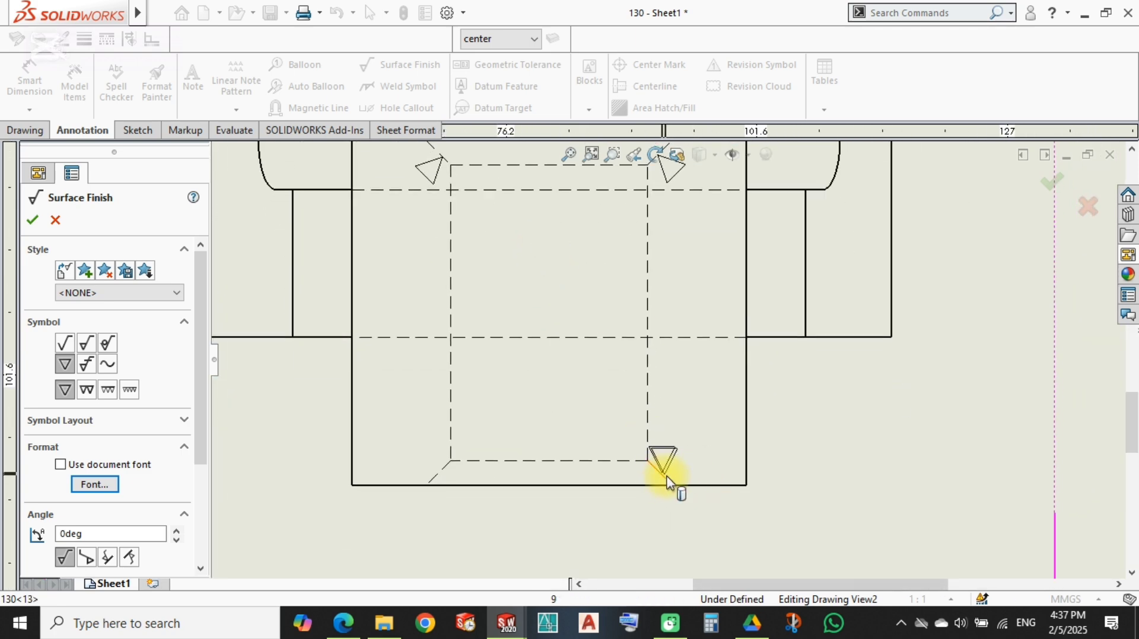
click(441, 477)
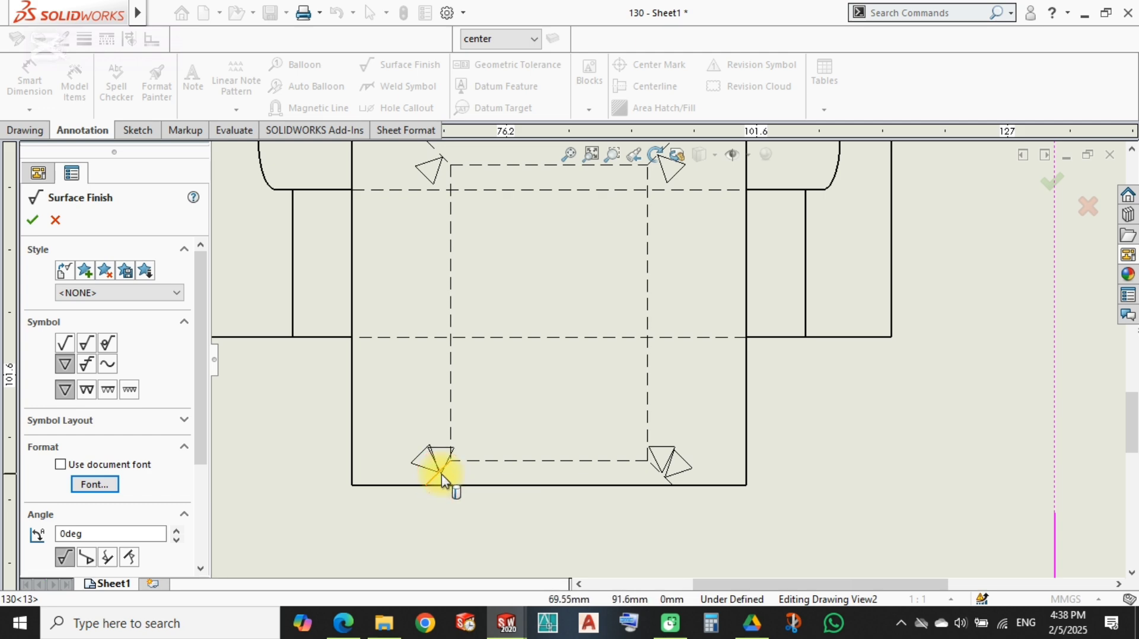
Step: Place a double-triangle surface finish symbol on the inner bore circle of the front view
scroll(451, 481, up, 5)
scroll(682, 382, down, 4)
scroll(673, 371, up, 1)
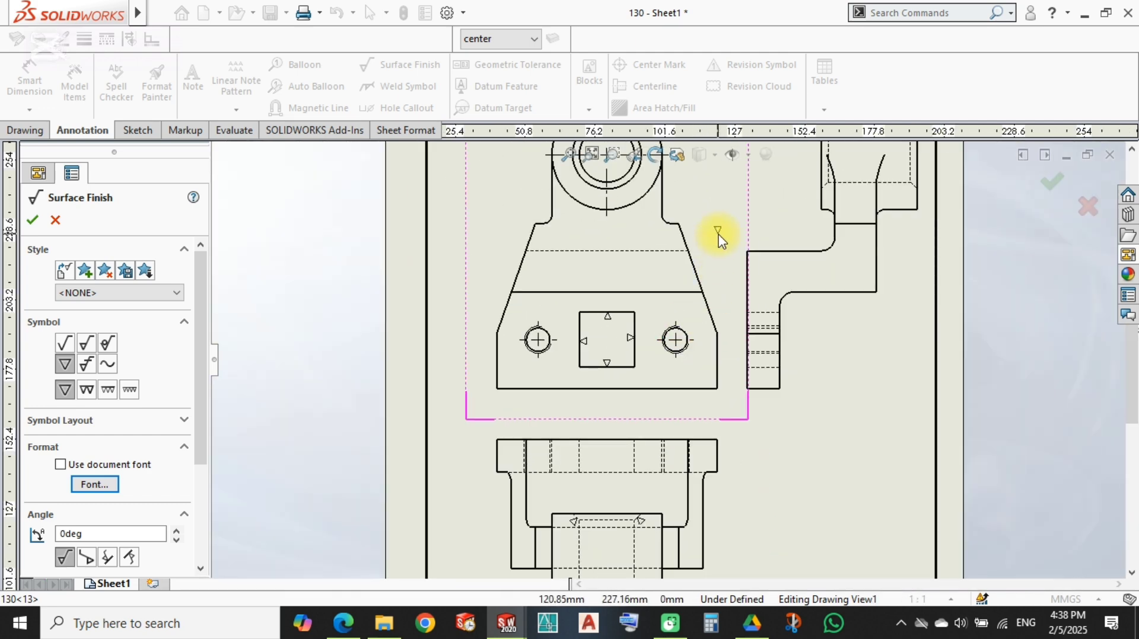
middle_drag(719, 234, 698, 356)
scroll(636, 259, down, 4)
click(93, 391)
scroll(483, 308, down, 3)
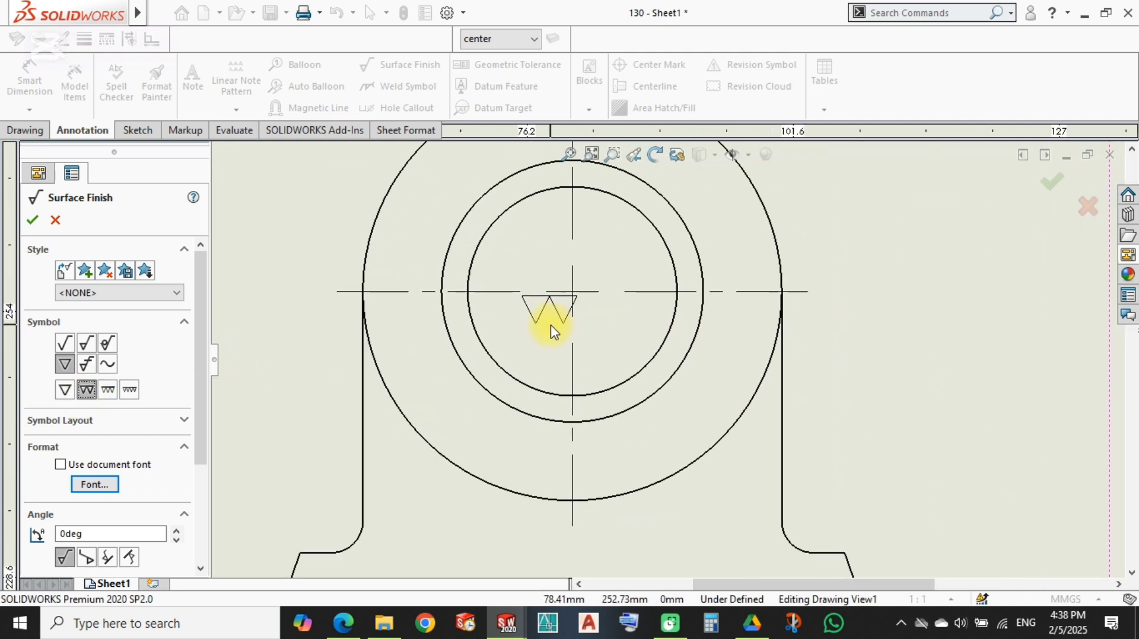
click(610, 390)
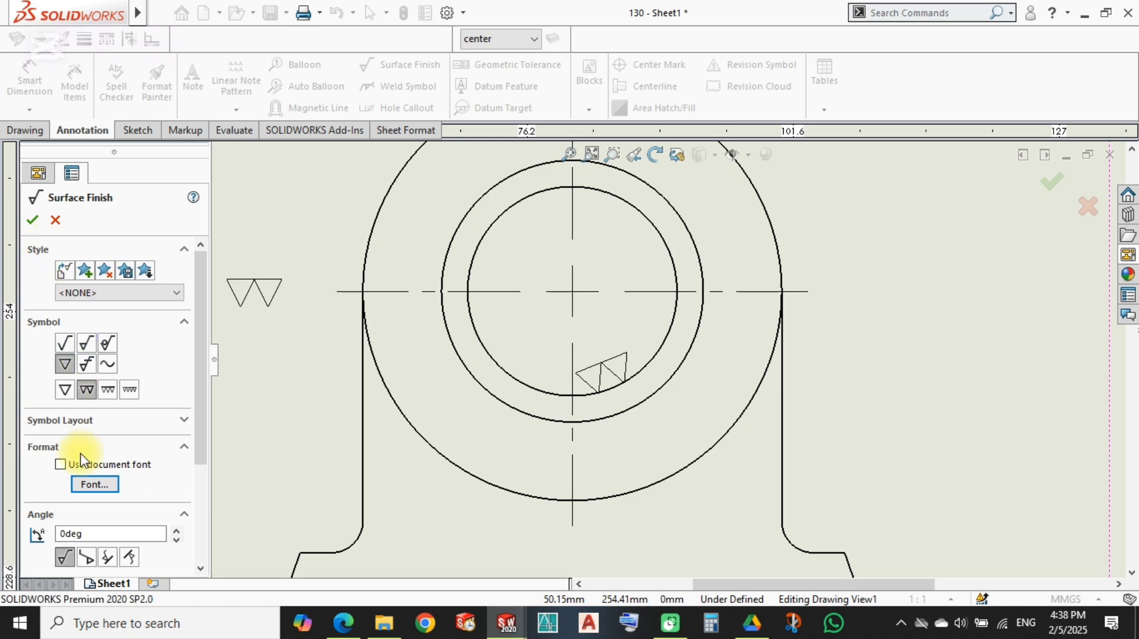
Step: Enlarge the symbol font and place a double-triangle and a single-triangle surface finish symbol side by side between the front and side views near the upper border
click(95, 484)
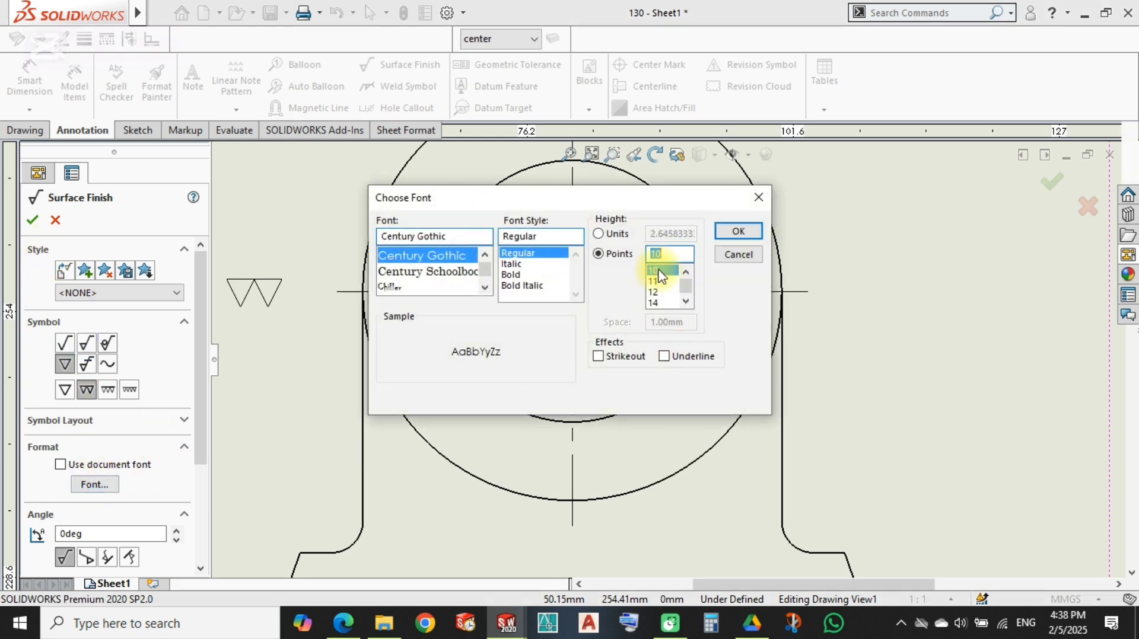
key(Return)
scroll(795, 295, up, 4)
scroll(700, 247, down, 3)
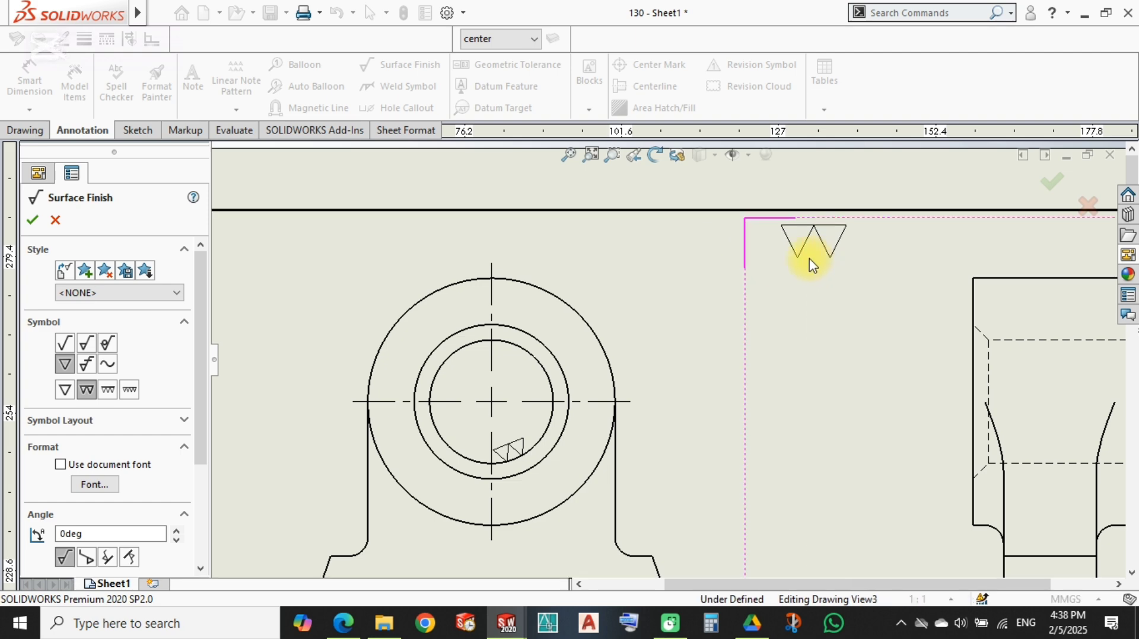
click(811, 263)
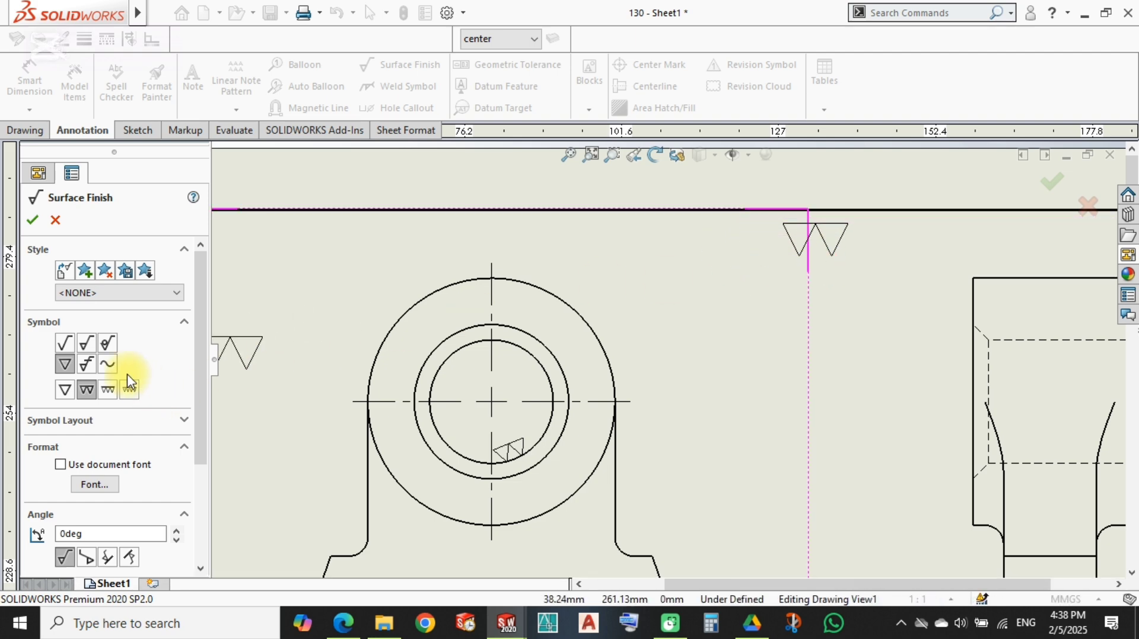
click(65, 390)
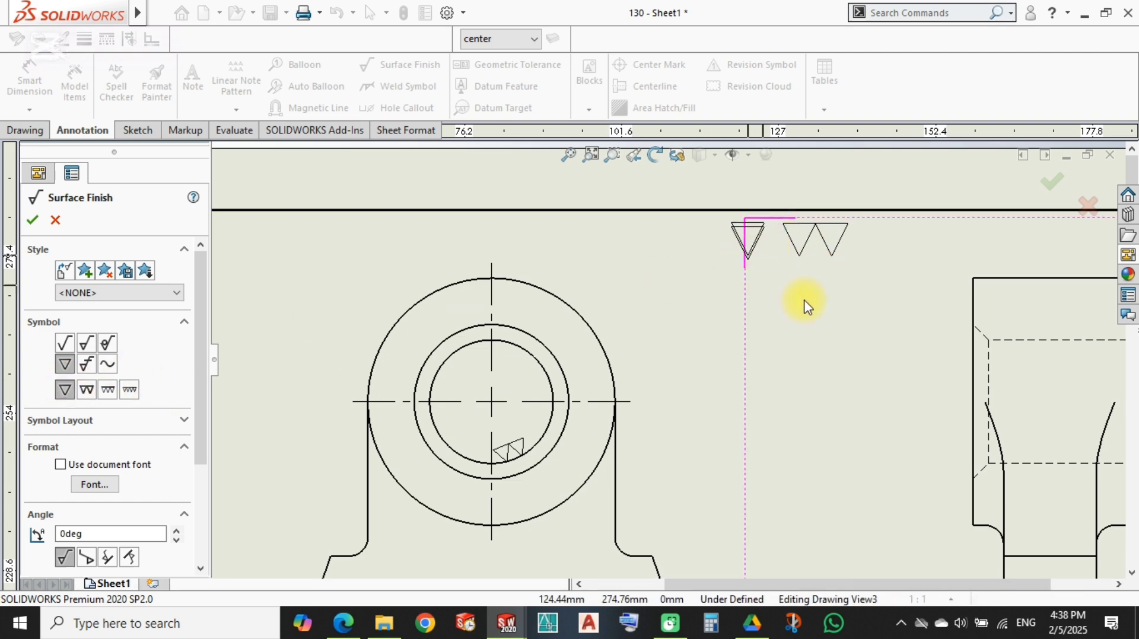
click(1045, 181)
scroll(792, 361, up, 4)
scroll(630, 377, down, 4)
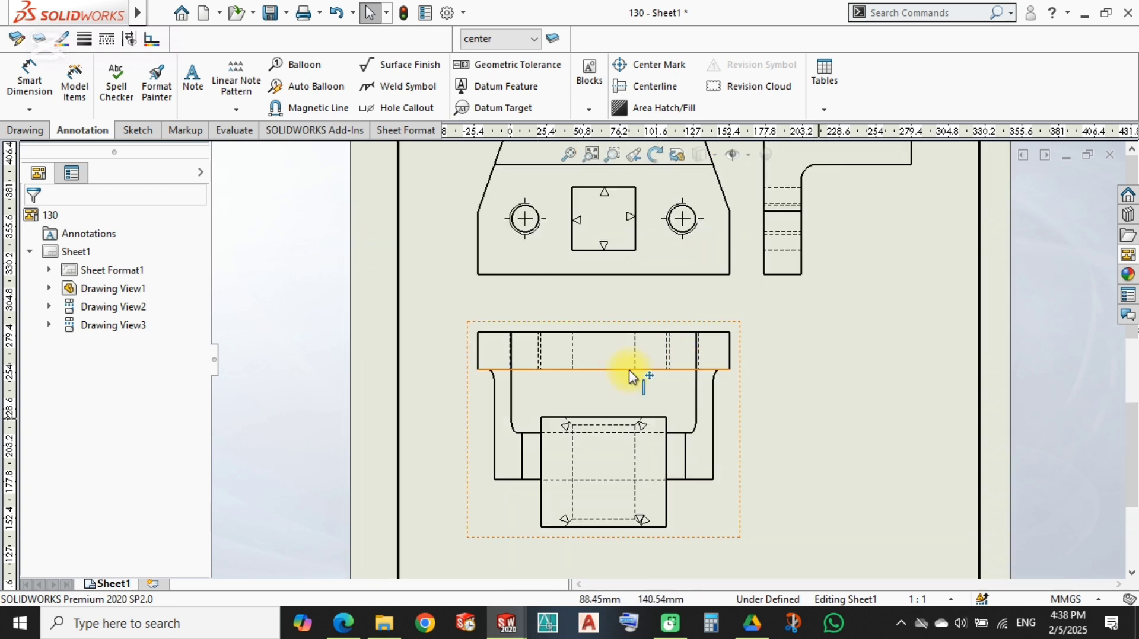
scroll(665, 376, up, 4)
click(735, 297)
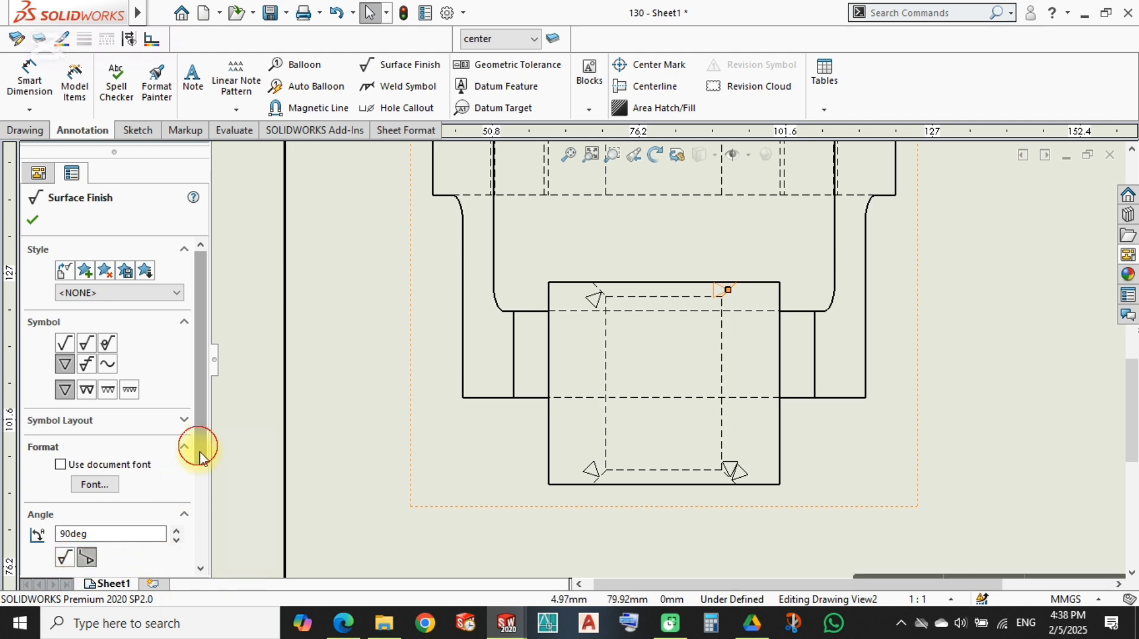
drag(199, 446, 208, 504)
click(241, 514)
scroll(750, 300, up, 2)
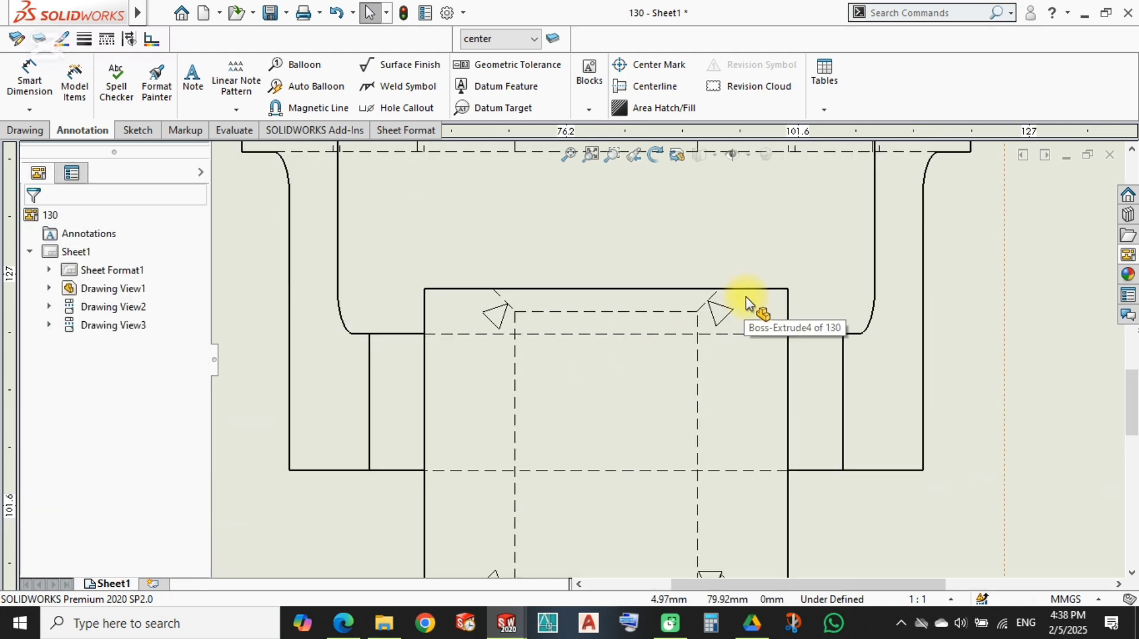
Step: Move the four chamfer finish symbols in the top view outside the boss outline and delete the extra upright triangle at the lower right chamfer
scroll(768, 274, up, 2)
click(767, 270)
click(485, 310)
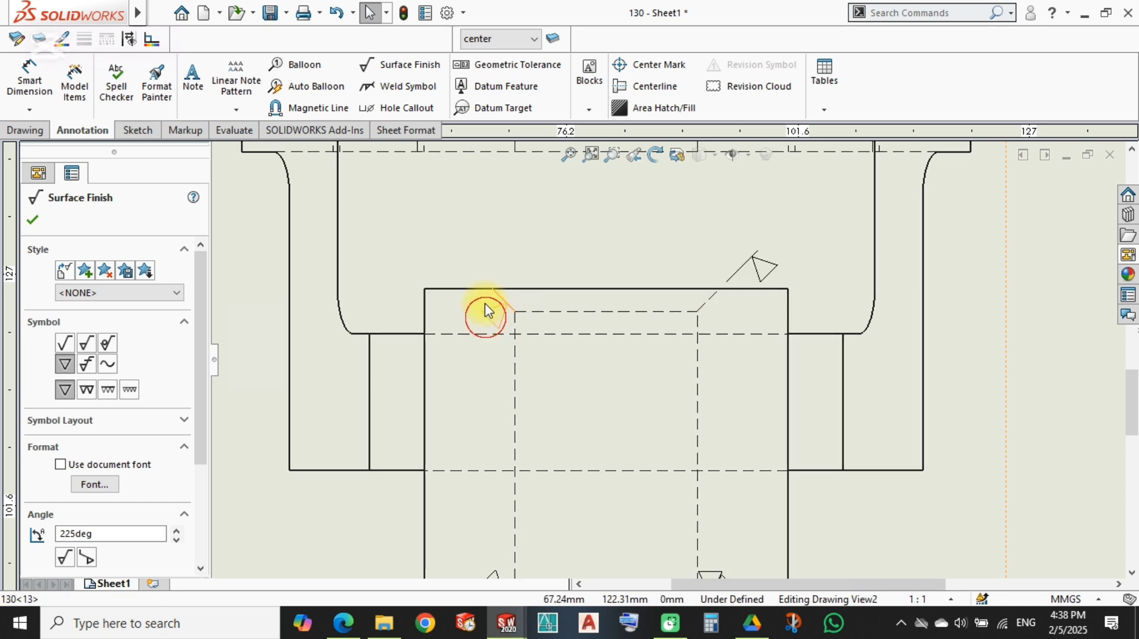
middle_drag(547, 404, 553, 236)
drag(498, 420, 465, 441)
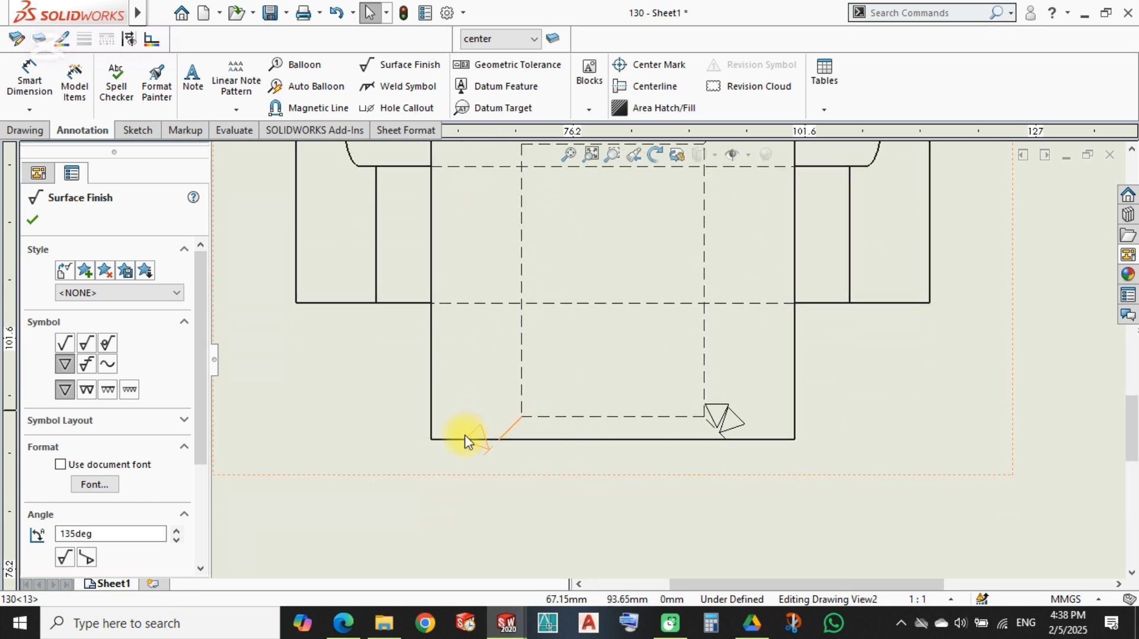
drag(730, 415, 775, 454)
click(715, 411)
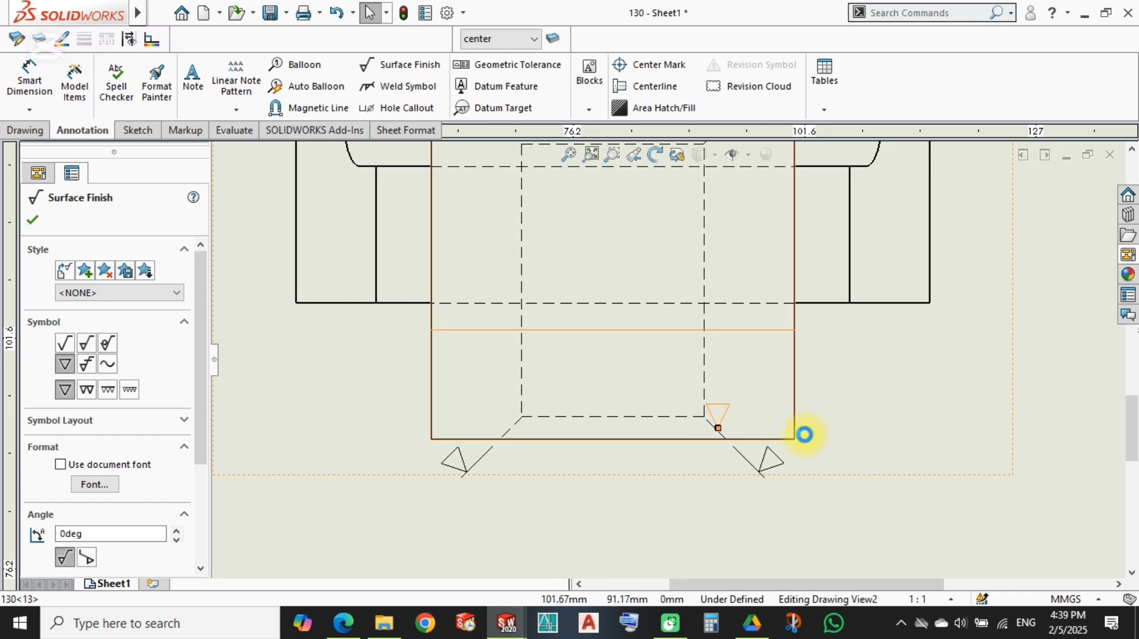
key(Delete)
Step: Fit the whole sheet in view and save the drawing
scroll(852, 425, up, 4)
middle_drag(852, 380, 754, 498)
scroll(759, 475, up, 1)
click(821, 426)
scroll(668, 366, up, 4)
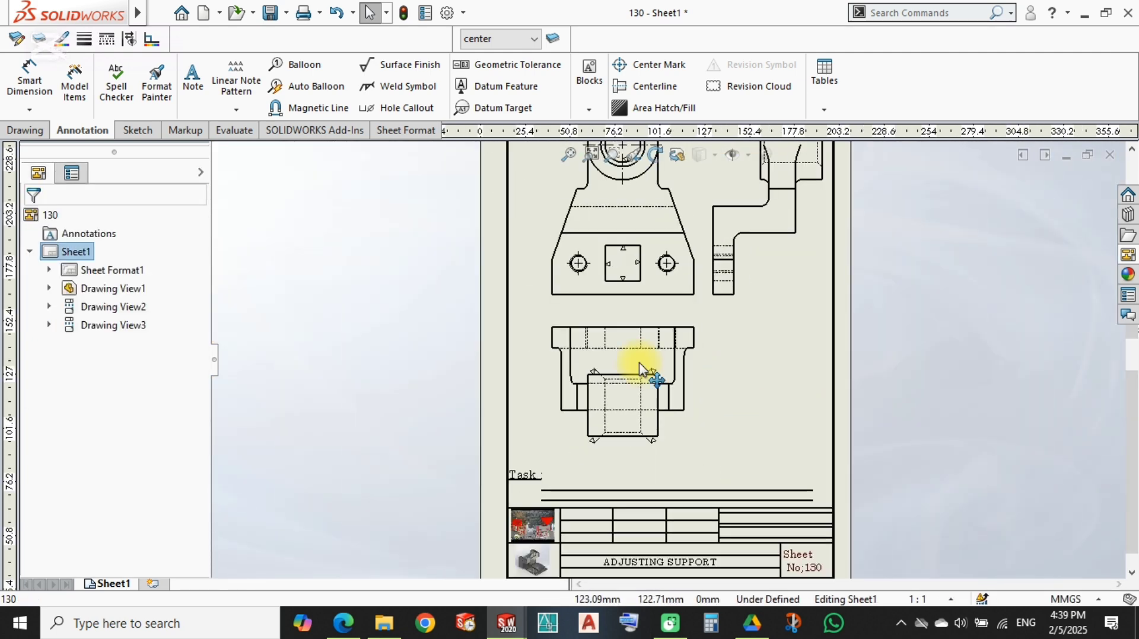
middle_drag(621, 337, 555, 415)
key(f)
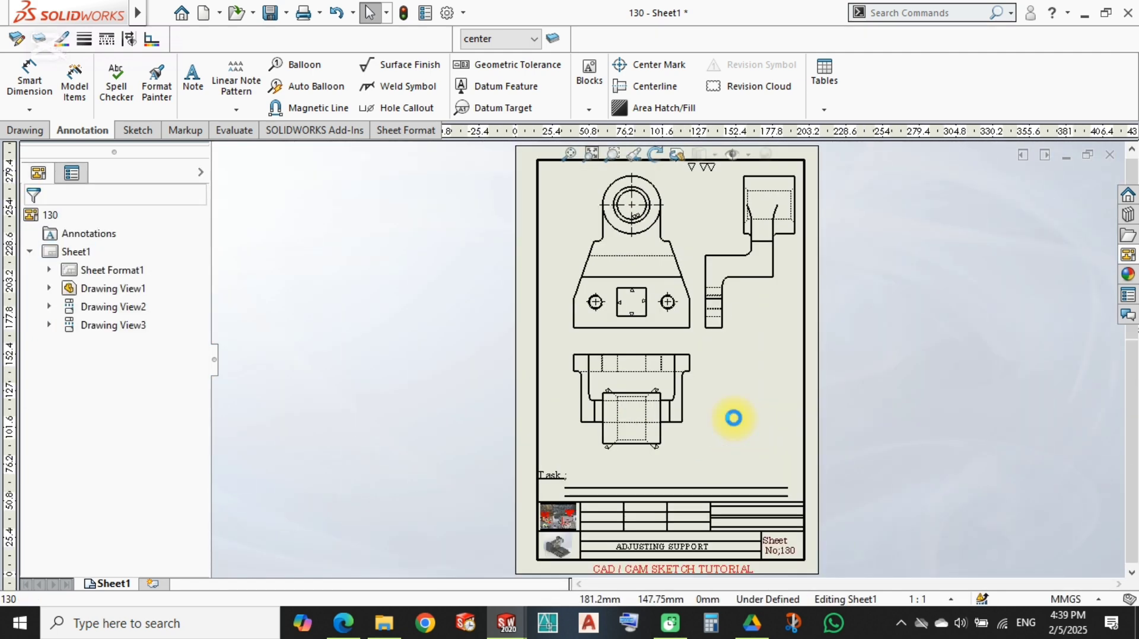
right_drag(770, 435, 600, 223)
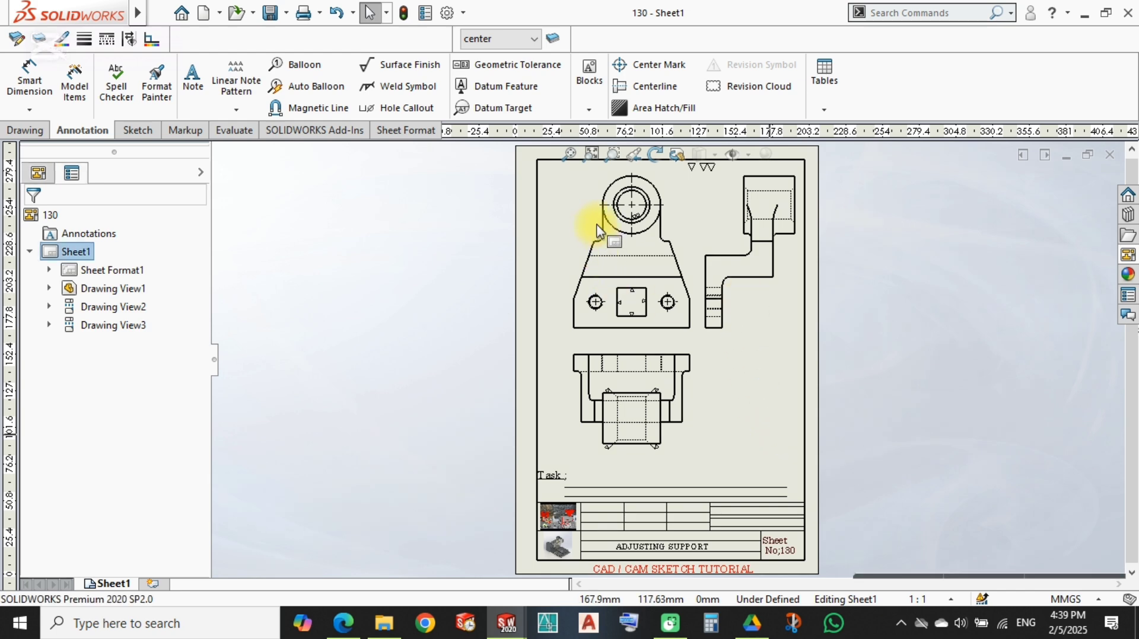
Step: Dimension the diameter of the inner bore circle in the front view, placing the text inside the bore
scroll(623, 199, down, 8)
middle_drag(649, 180, 602, 284)
click(578, 265)
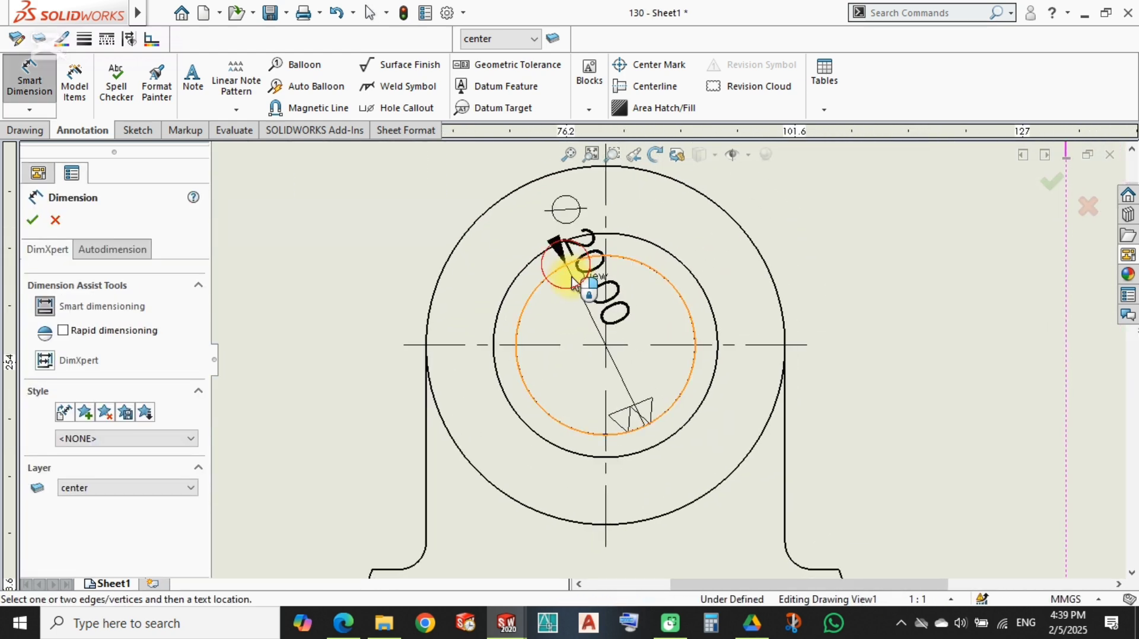
click(624, 289)
Step: Give the bore diameter dimension a Fit tolerance with hole fit H7
mouse_move(633, 263)
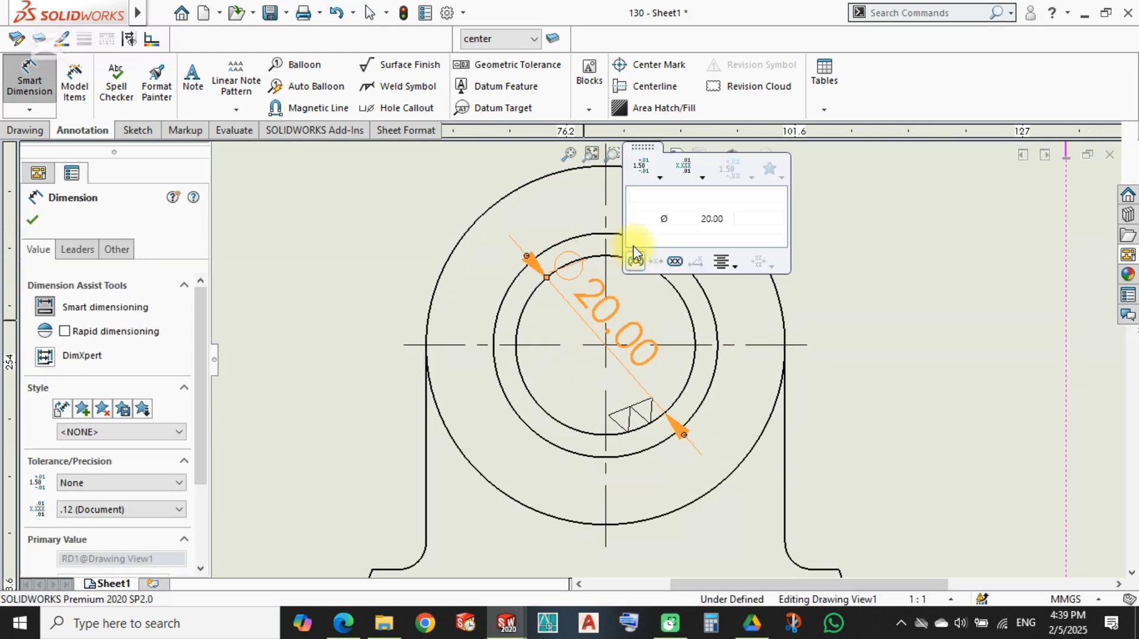
click(657, 176)
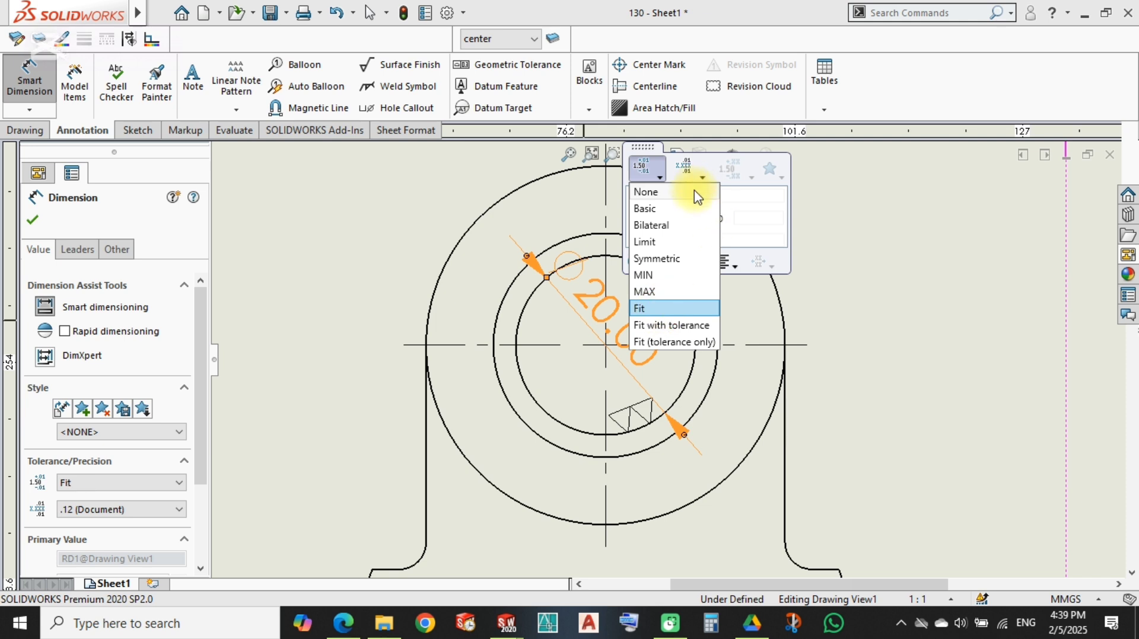
click(652, 308)
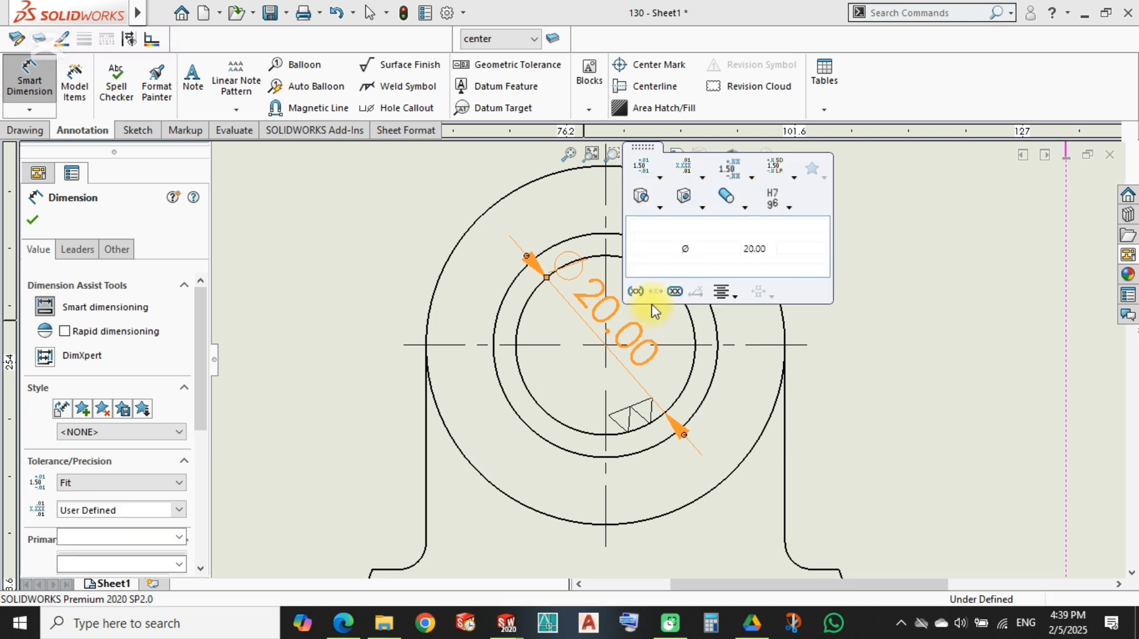
click(180, 538)
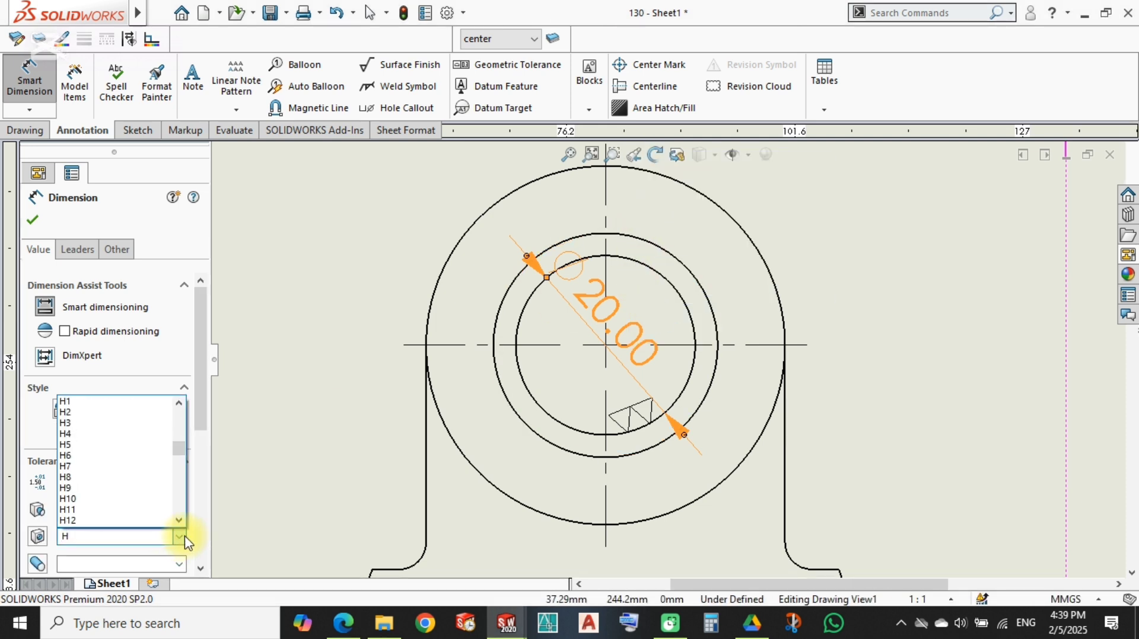
click(95, 467)
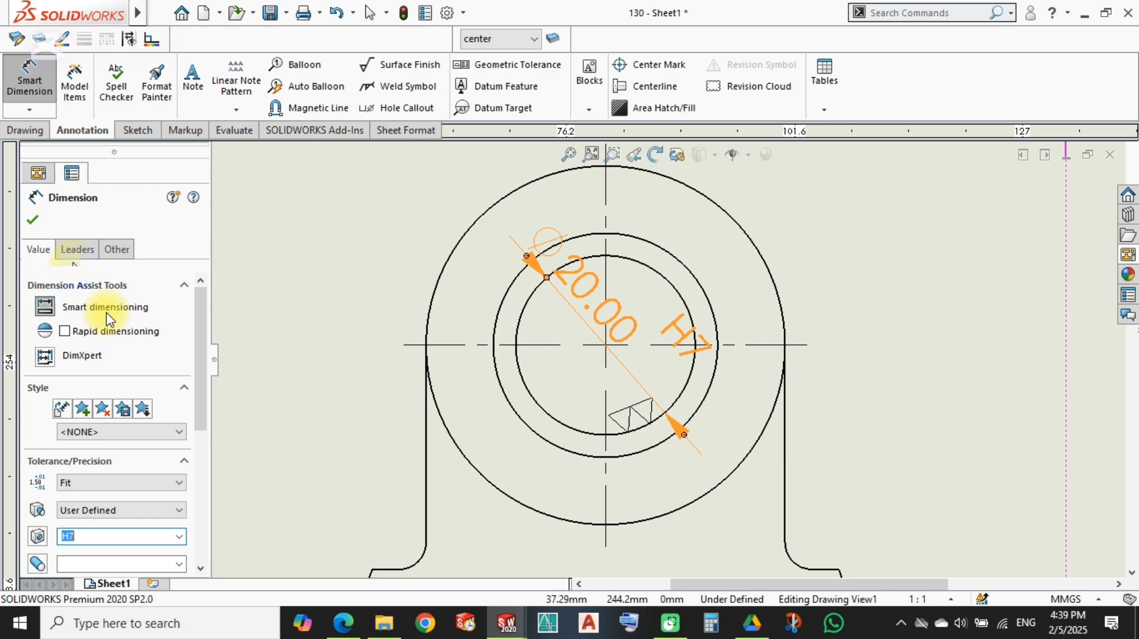
click(37, 230)
Step: Set the bore diameter dimension's unit precision to None so it has no decimal places
click(552, 235)
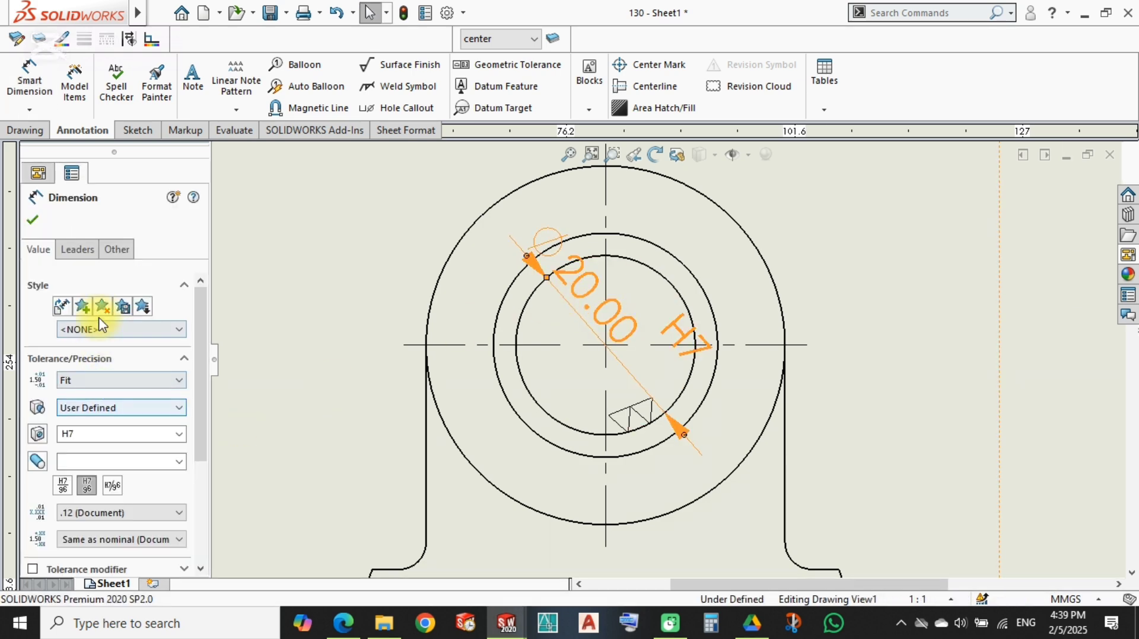
click(108, 515)
click(97, 528)
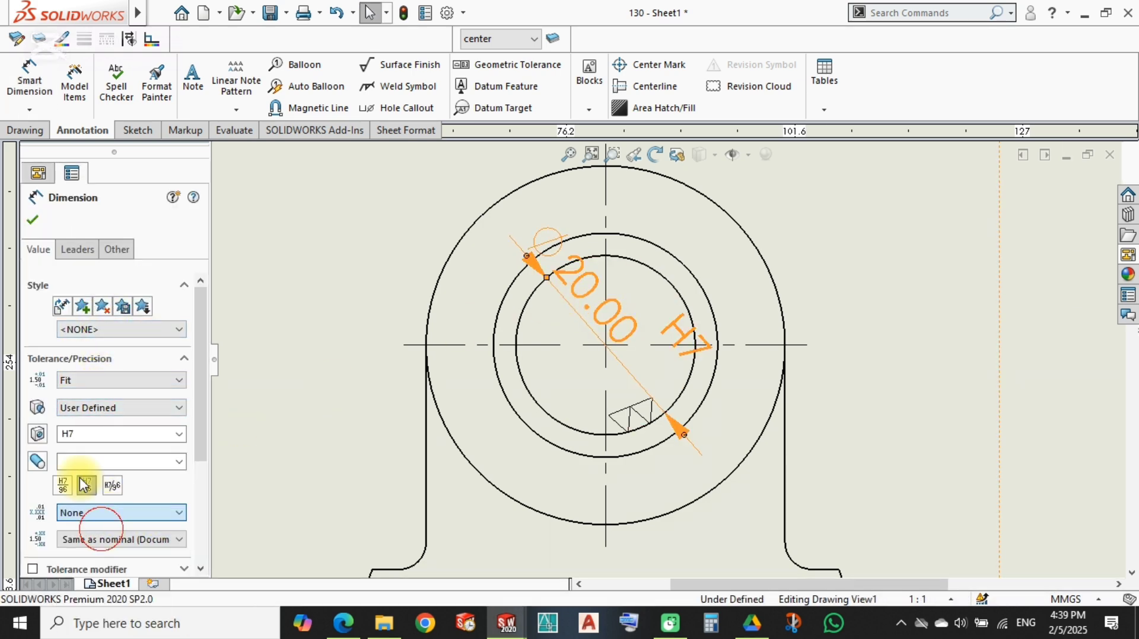
click(32, 220)
Step: Move the H7 bore diameter dimension text outside the boss outline, to the upper left of the front view
scroll(662, 361, up, 6)
middle_drag(686, 399, 579, 294)
click(546, 234)
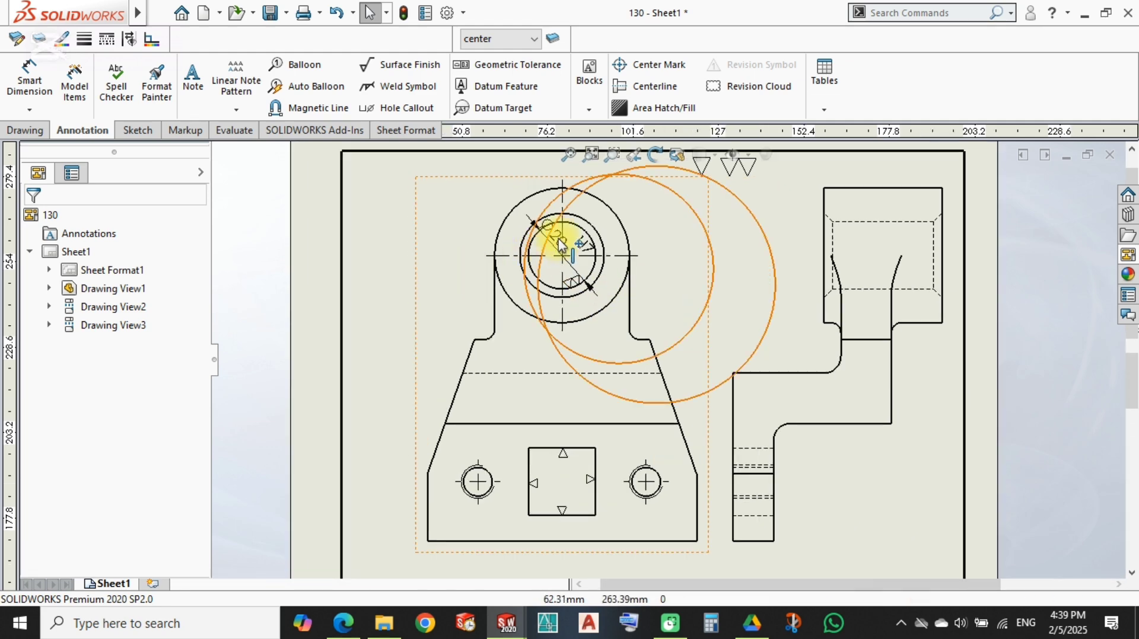
scroll(546, 234, up, 3)
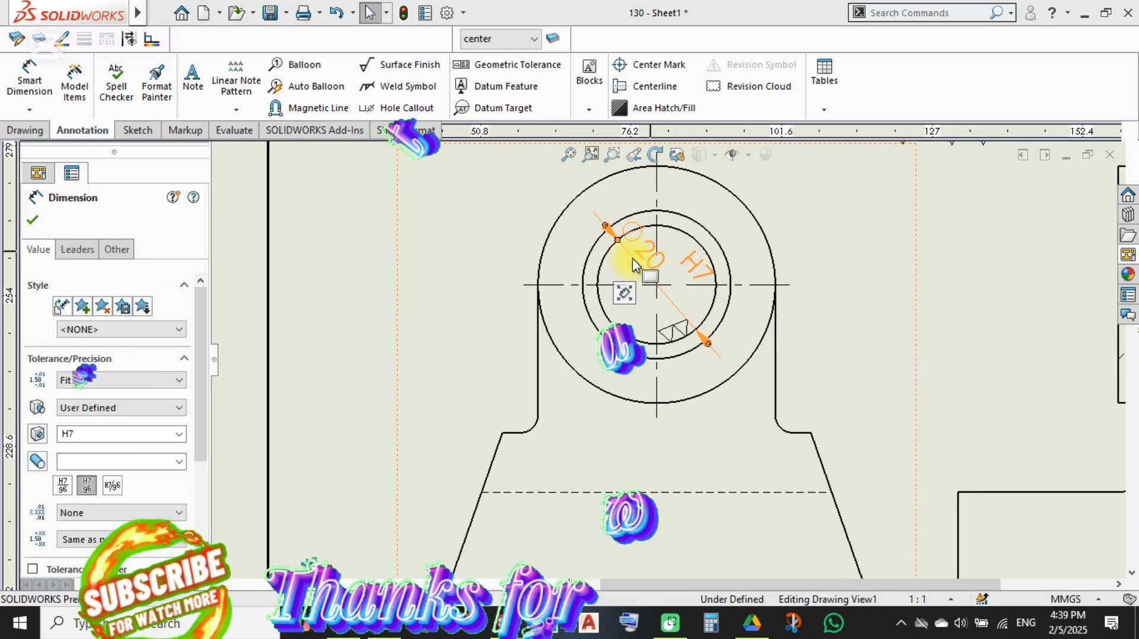
drag(627, 243, 496, 229)
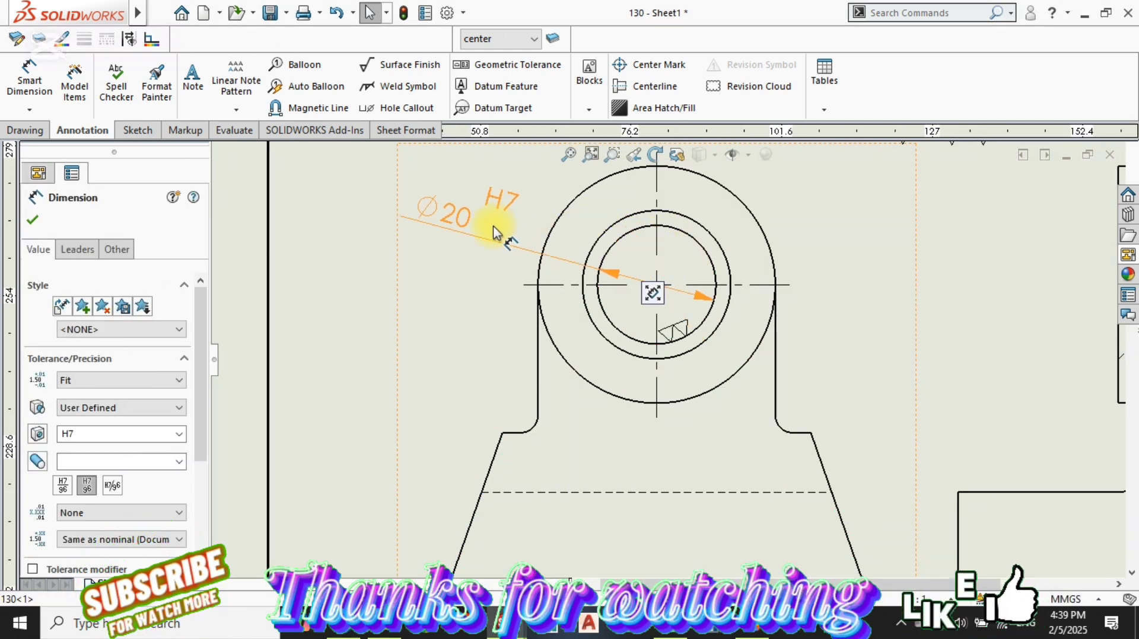